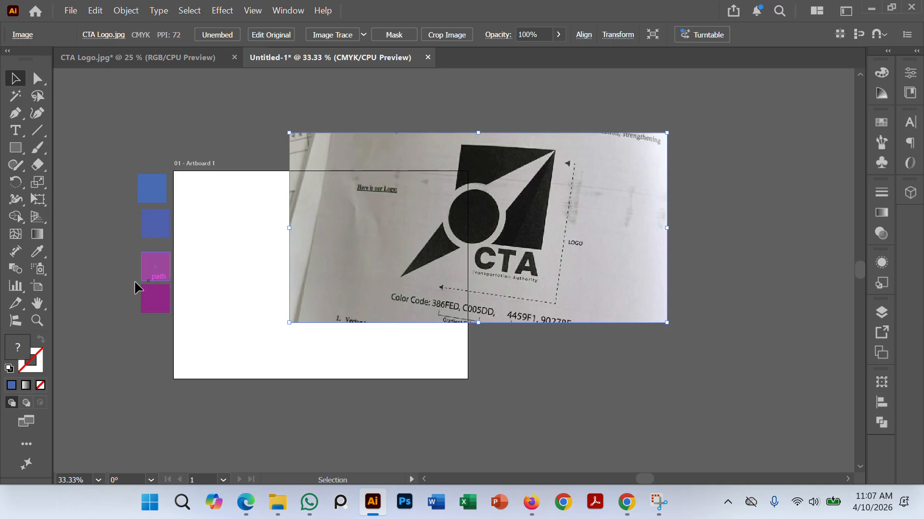
Step: Inspect the fill colour of the topmost blue swatch square beside the artboard without changing it
{"action": "left_click", "coordinate": [153, 189]}
{"action": "double_click", "coordinate": [24, 348]}
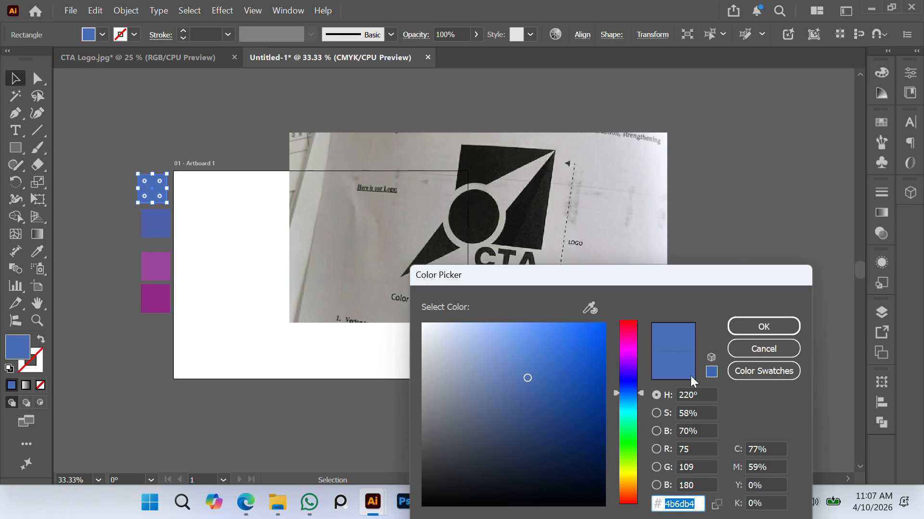
{"action": "left_click", "coordinate": [766, 349]}
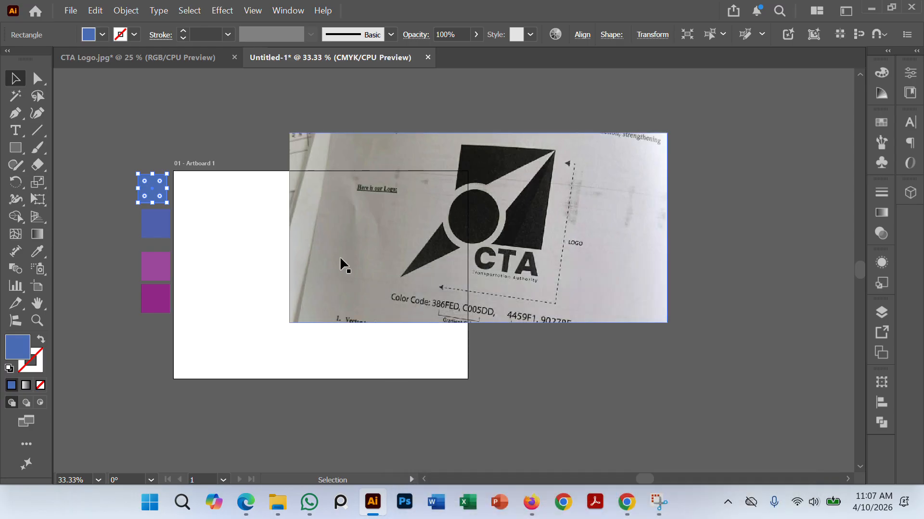
Step: Move the CTA logo reference photo up and to the right so it mostly clears the artboard
{"action": "left_click_drag", "start_coordinate": [352, 214], "coordinate": [469, 189]}
{"action": "left_click", "coordinate": [644, 302]}
{"action": "left_click_drag", "start_coordinate": [638, 212], "coordinate": [645, 197]}
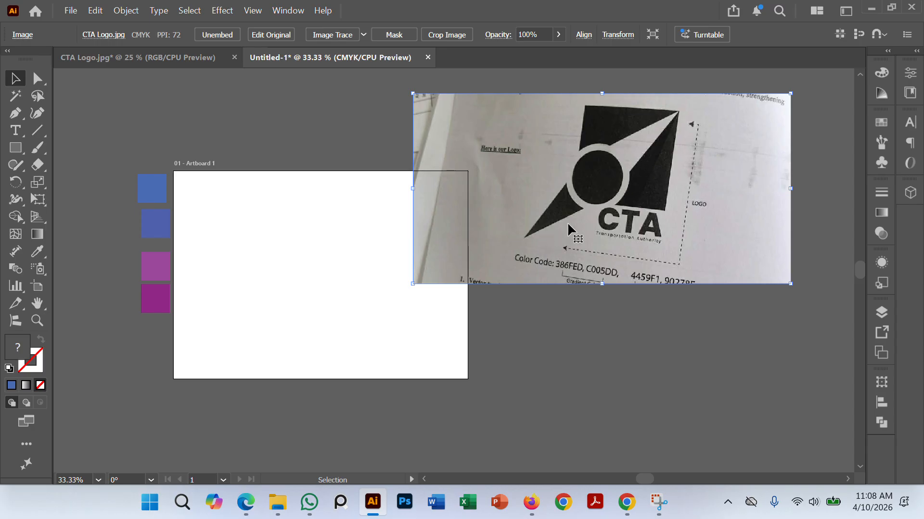
{"action": "left_click_drag", "start_coordinate": [567, 221], "coordinate": [591, 222]}
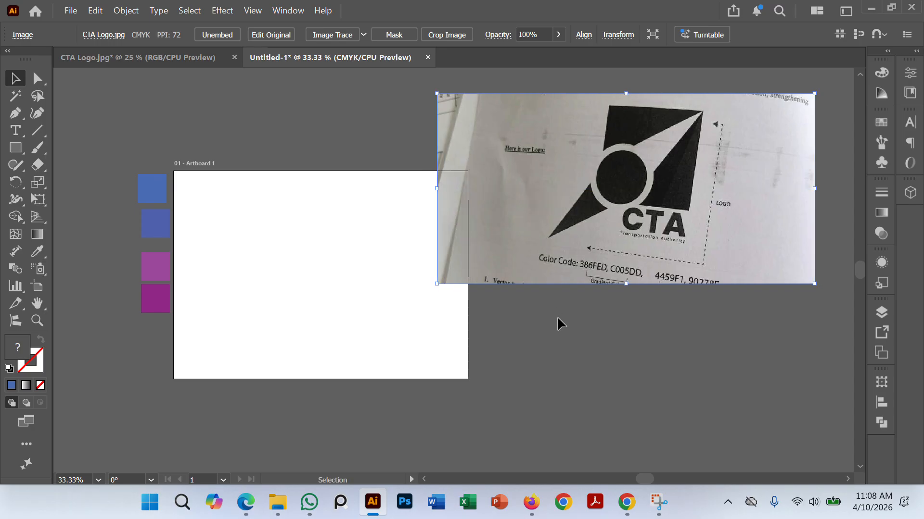
{"action": "left_click", "coordinate": [557, 317]}
Step: Draw a blue square without a stroke on the artboard, slightly left of its centre
{"action": "left_click", "coordinate": [16, 148]}
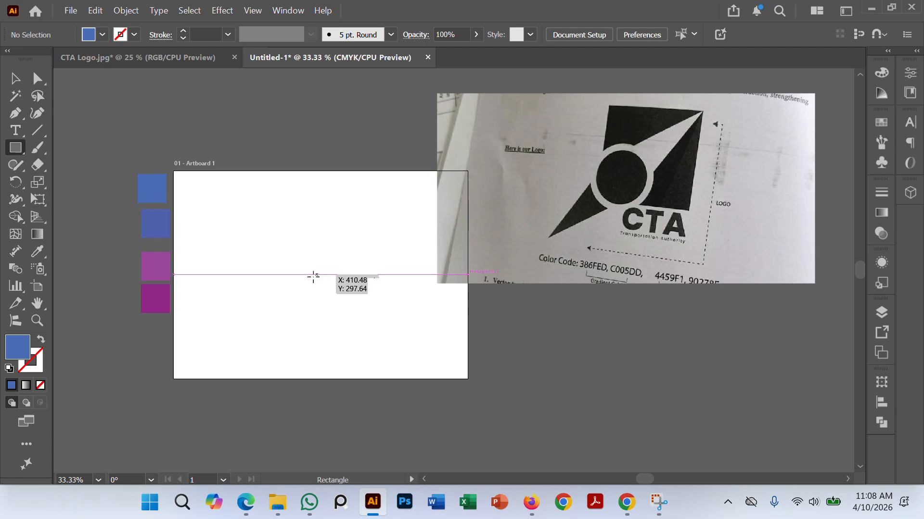
{"action": "left_click_drag", "start_coordinate": [299, 267], "coordinate": [342, 322]}
{"action": "left_click", "coordinate": [15, 78]}
{"action": "left_click", "coordinate": [114, 135]}
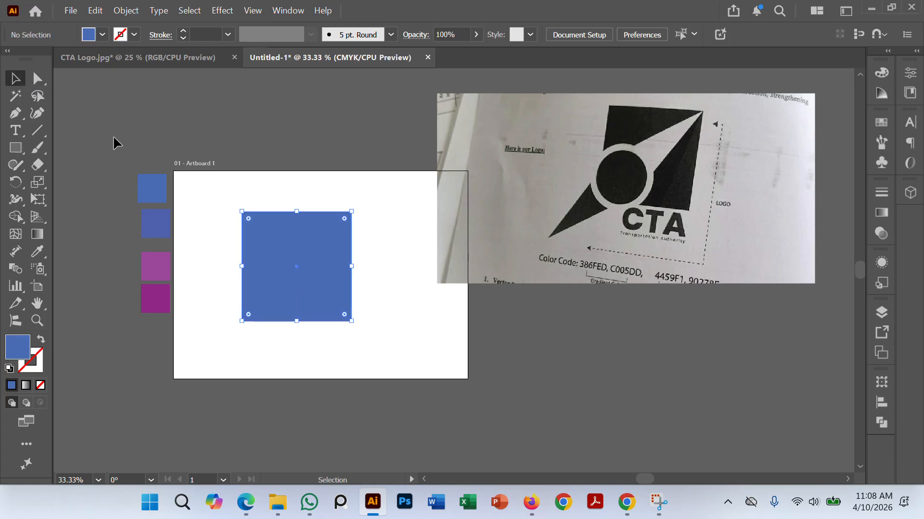
Step: Shift the reference photo slightly up and the blue square slightly down on the artboard
{"action": "left_click", "coordinate": [313, 262]}
{"action": "left_click_drag", "start_coordinate": [551, 248], "coordinate": [551, 229]}
{"action": "left_click", "coordinate": [438, 338]}
{"action": "mouse_move", "coordinate": [324, 295]}
{"action": "left_mouse_down"}
{"action": "mouse_move", "coordinate": [301, 281]}
{"action": "mouse_move", "coordinate": [325, 309]}
{"action": "left_mouse_up"}
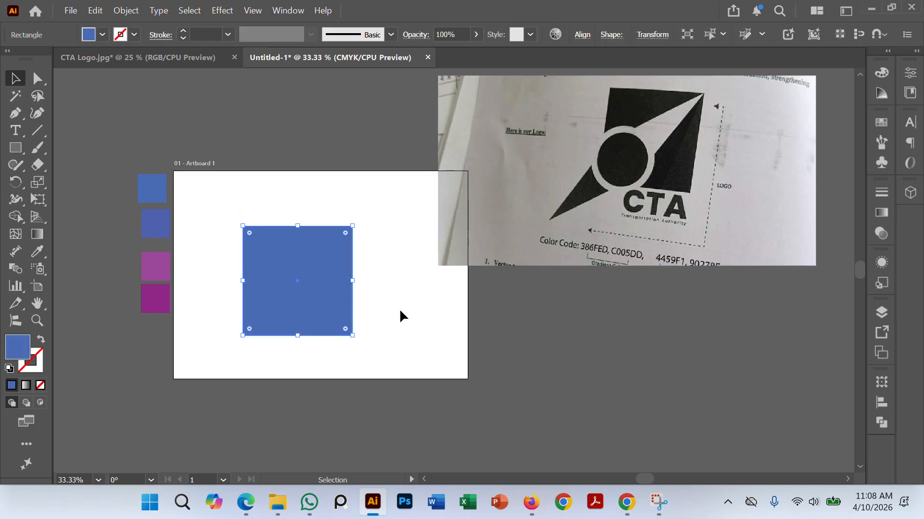
{"action": "left_click", "coordinate": [402, 315]}
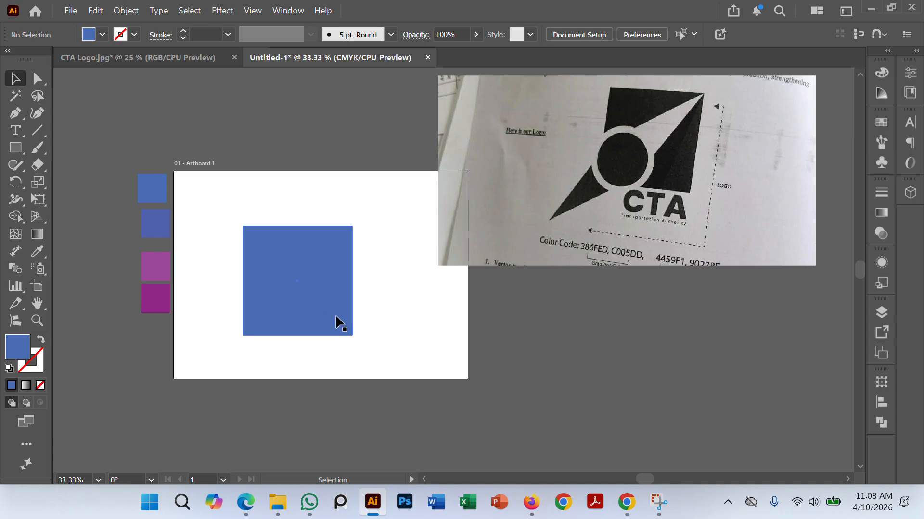
Step: Show the artwork in outline mode and draw a long horizontal line above the square, about twice its width
{"action": "left_click", "coordinate": [350, 317]}
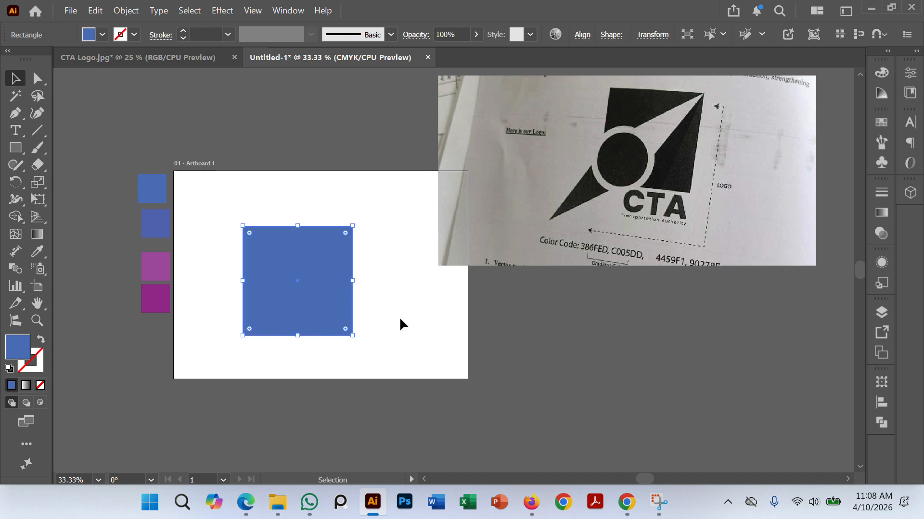
{"action": "key", "text": "a"}
{"action": "key", "text": "ctrl+y"}
{"action": "left_click", "coordinate": [399, 304]}
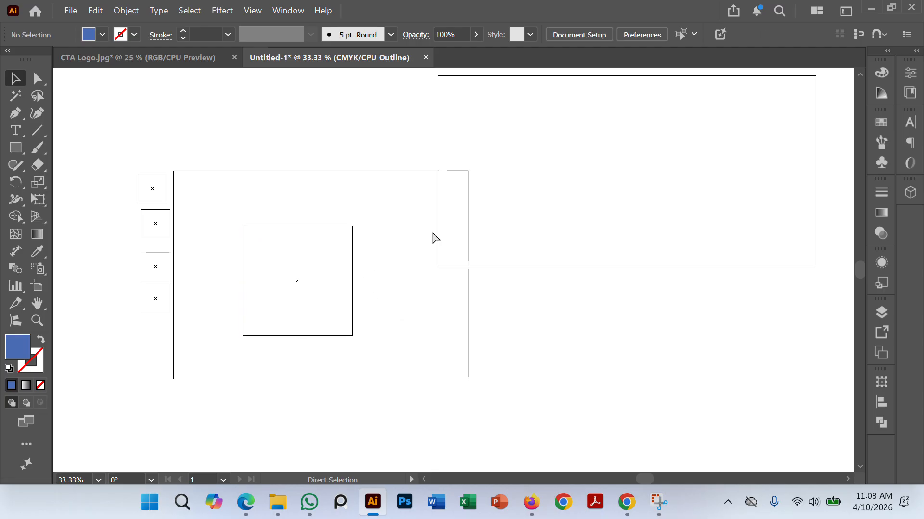
{"action": "scroll", "coordinate": [391, 225], "scroll_direction": "up", "scroll_amount": 1}
{"action": "left_click_drag", "start_coordinate": [388, 257], "coordinate": [462, 255]}
{"action": "left_click_drag", "start_coordinate": [206, 215], "coordinate": [194, 196]}
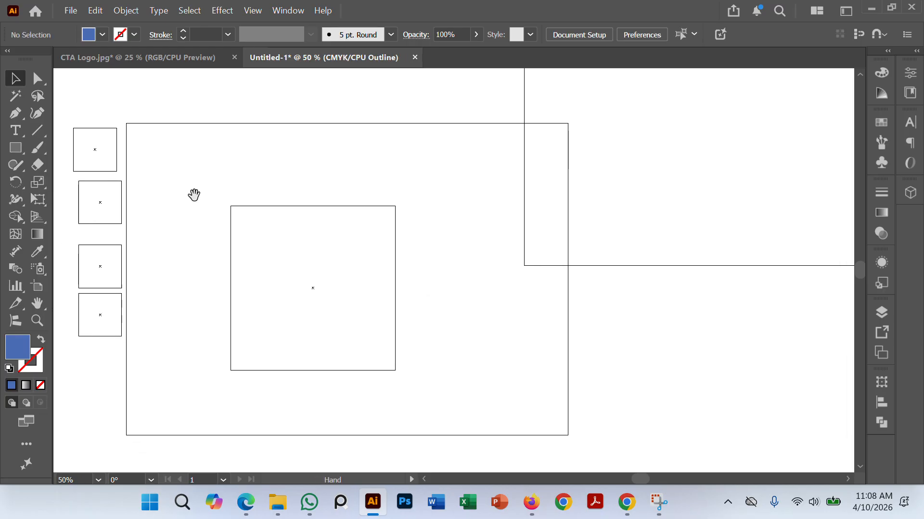
{"action": "left_click", "coordinate": [37, 130]}
{"action": "mouse_move", "coordinate": [191, 159]}
{"action": "left_mouse_down"}
{"action": "mouse_move", "coordinate": [427, 171]}
{"action": "mouse_move", "coordinate": [532, 158]}
{"action": "left_mouse_up"}
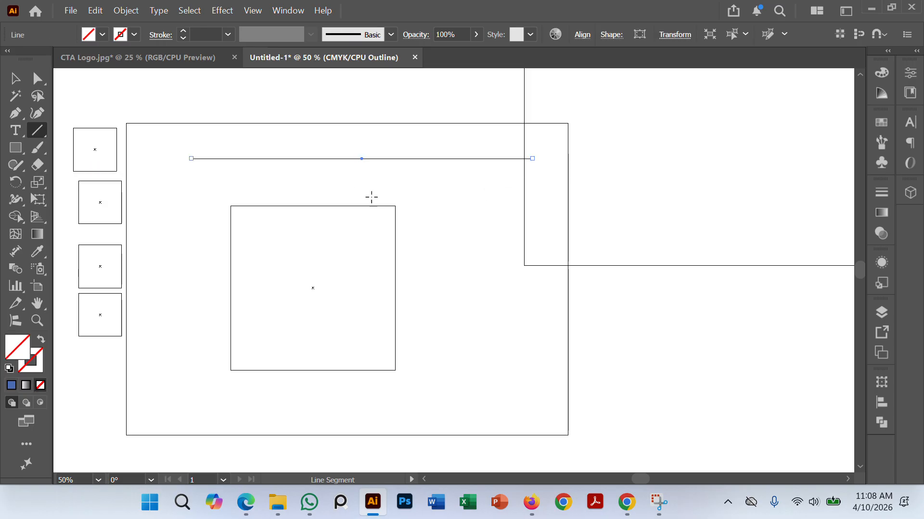
Step: Rotate the horizontal line by 45°
{"action": "right_click", "coordinate": [464, 166]}
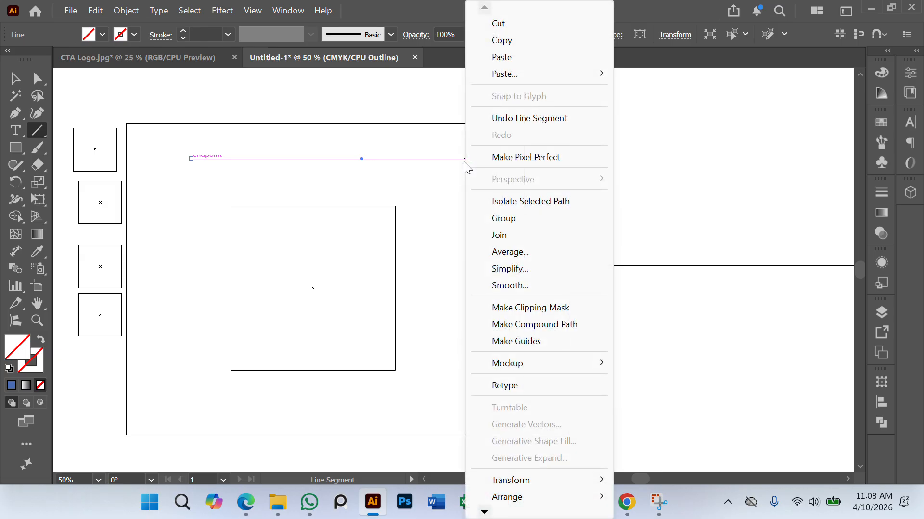
{"action": "mouse_move", "coordinate": [521, 484]}
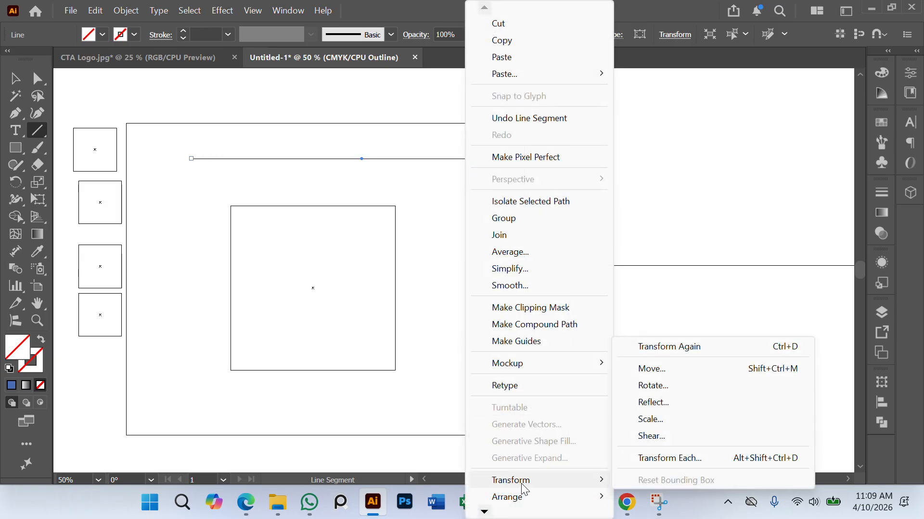
{"action": "left_click", "coordinate": [655, 387]}
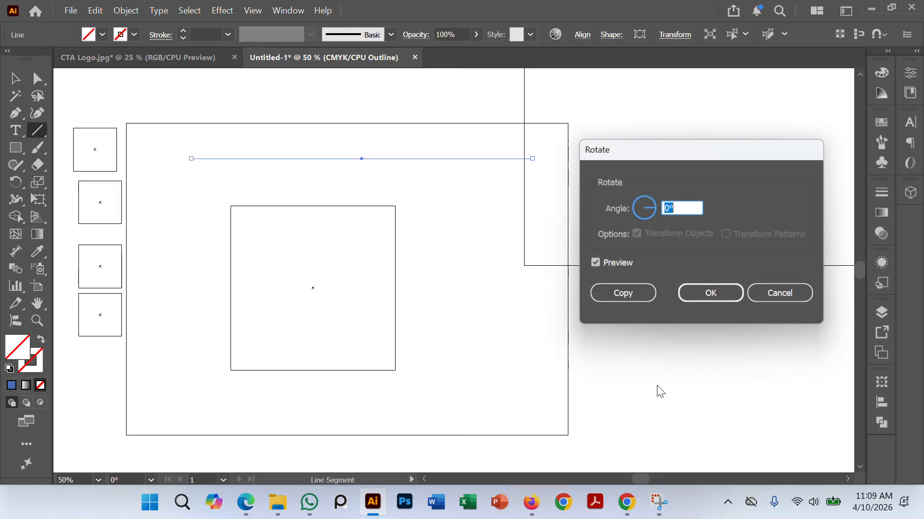
{"action": "type", "text": "45"}
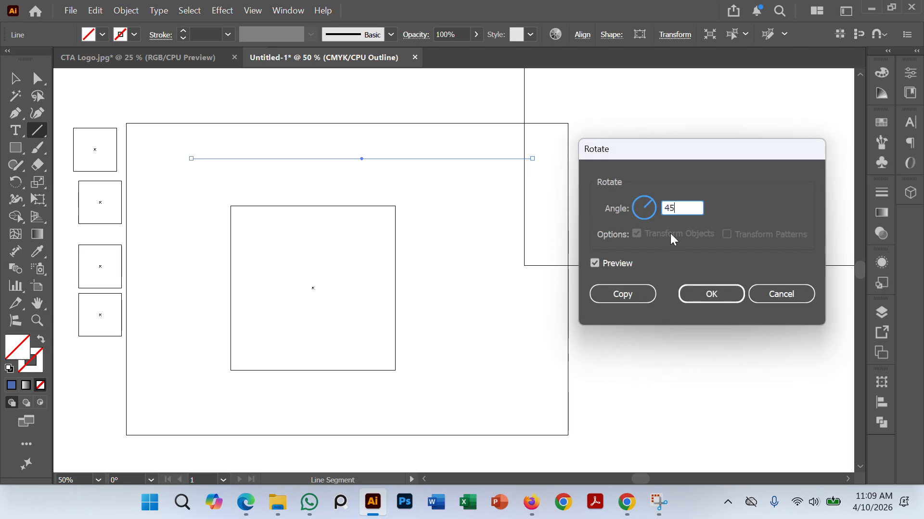
{"action": "left_click", "coordinate": [711, 294]}
Step: Position the rotated line along the square's diagonal so it passes exactly through the upper-right corner
{"action": "left_click", "coordinate": [15, 78]}
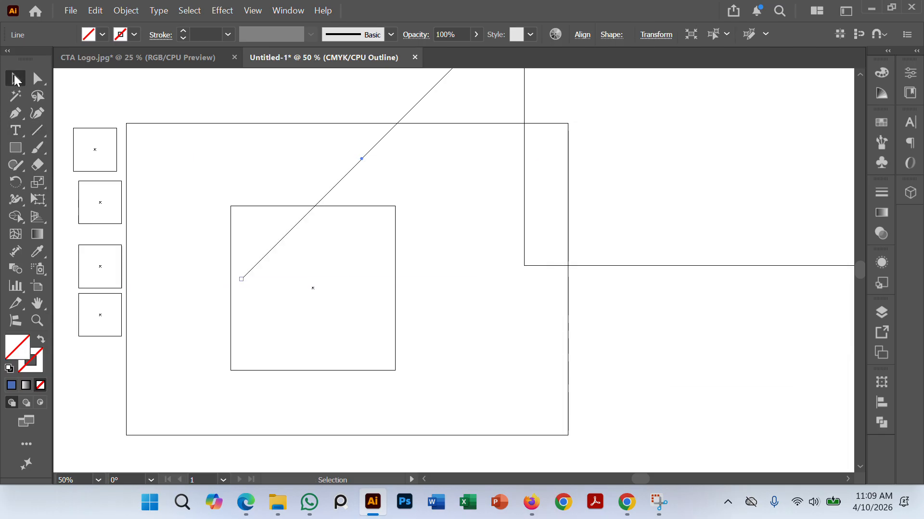
{"action": "left_click", "coordinate": [325, 161]}
{"action": "left_click_drag", "start_coordinate": [373, 143], "coordinate": [337, 264]}
{"action": "left_click", "coordinate": [415, 252]}
{"action": "scroll", "coordinate": [391, 214], "scroll_direction": "up", "scroll_amount": 5}
{"action": "key", "text": "space"}
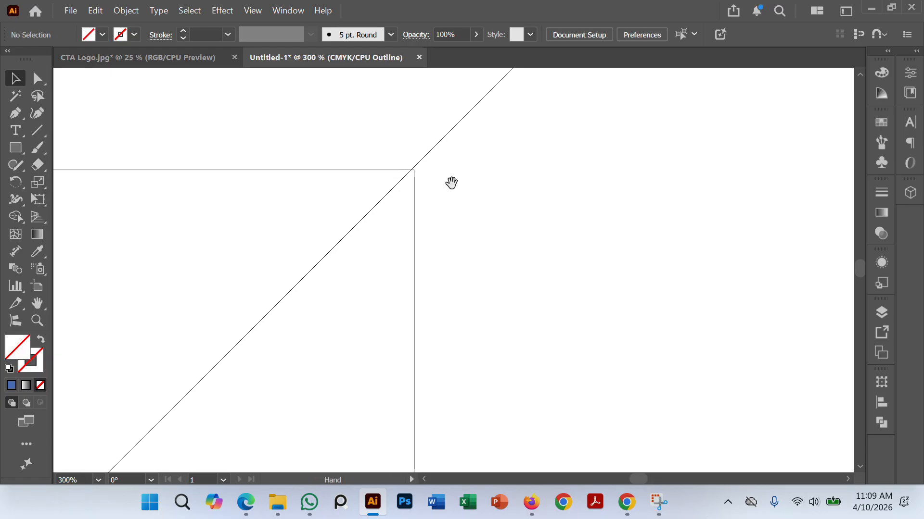
{"action": "scroll", "coordinate": [452, 183], "scroll_direction": "up", "scroll_amount": 5}
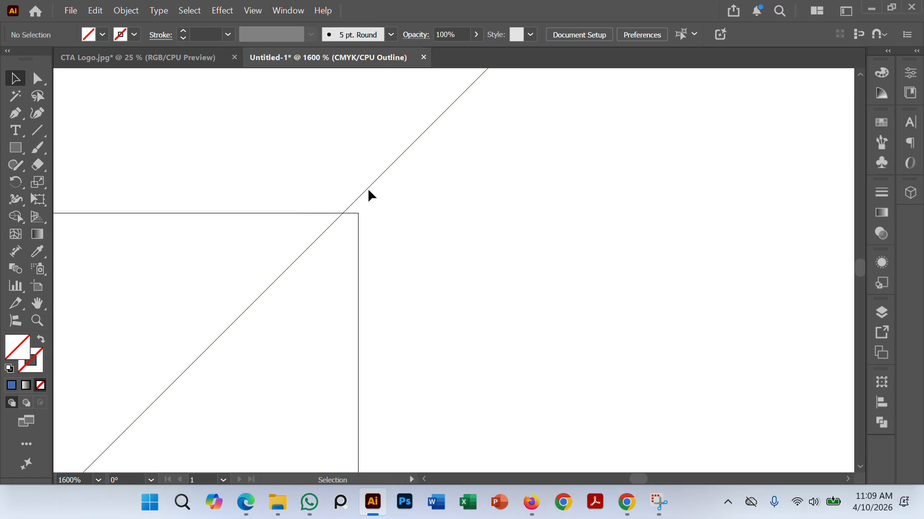
{"action": "left_click_drag", "start_coordinate": [368, 191], "coordinate": [374, 195]}
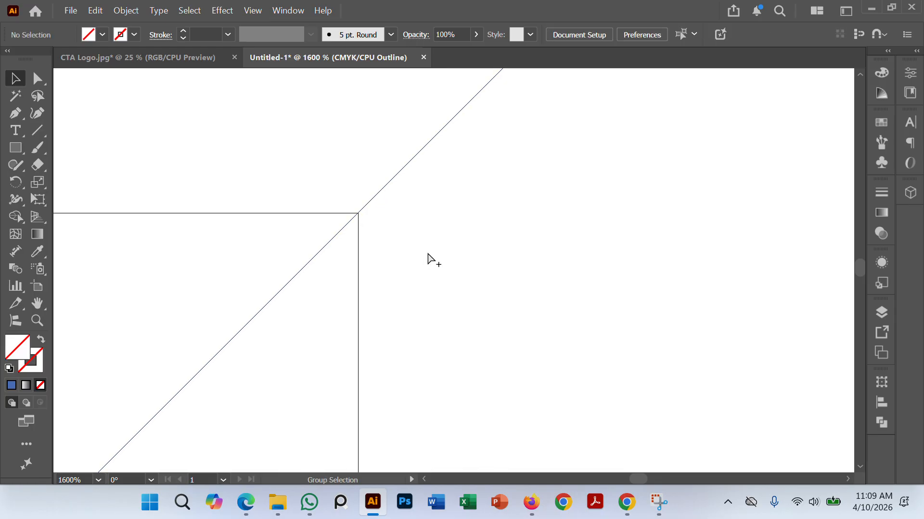
Step: Examine up close whether the diagonal line passes exactly through the square's lower-left corner
{"action": "scroll", "coordinate": [431, 259], "scroll_direction": "down", "scroll_amount": 10}
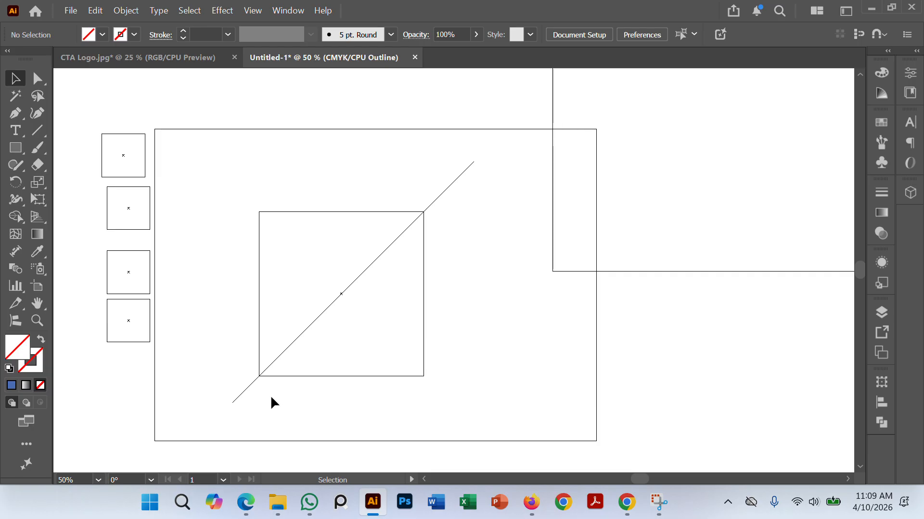
{"action": "scroll", "coordinate": [492, 353], "scroll_direction": "right", "scroll_amount": 1}
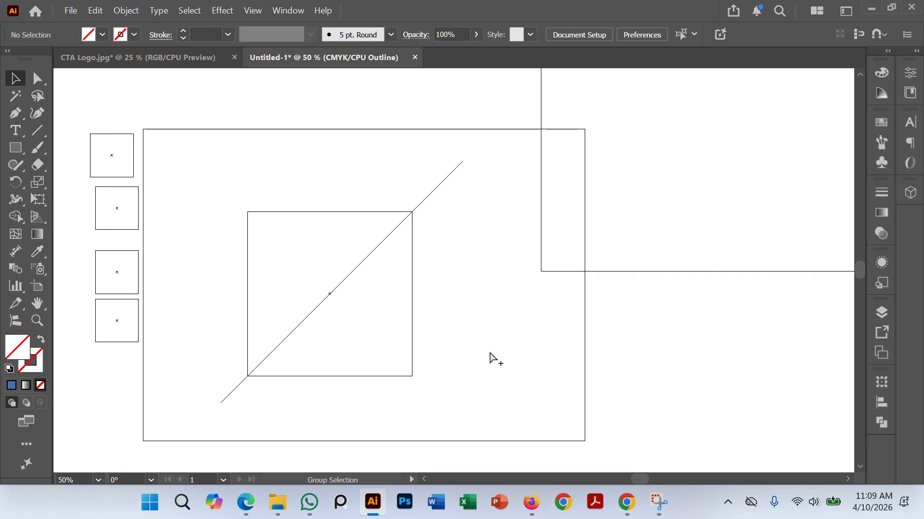
{"action": "left_click_drag", "start_coordinate": [460, 408], "coordinate": [460, 381]}
{"action": "scroll", "coordinate": [325, 303], "scroll_direction": "up", "scroll_amount": 7}
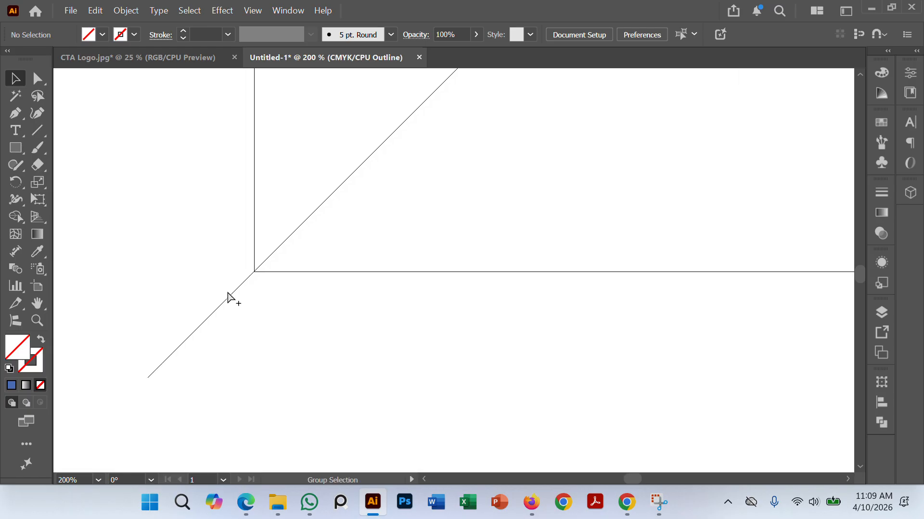
{"action": "scroll", "coordinate": [308, 277], "scroll_direction": "down", "scroll_amount": 5}
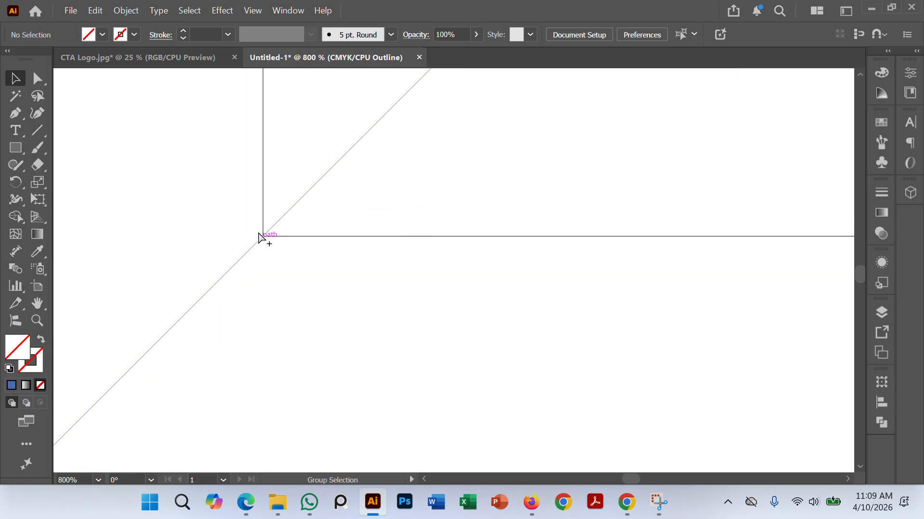
{"action": "scroll", "coordinate": [259, 233], "scroll_direction": "down", "scroll_amount": 2}
{"action": "left_click_drag", "start_coordinate": [289, 258], "coordinate": [291, 292]}
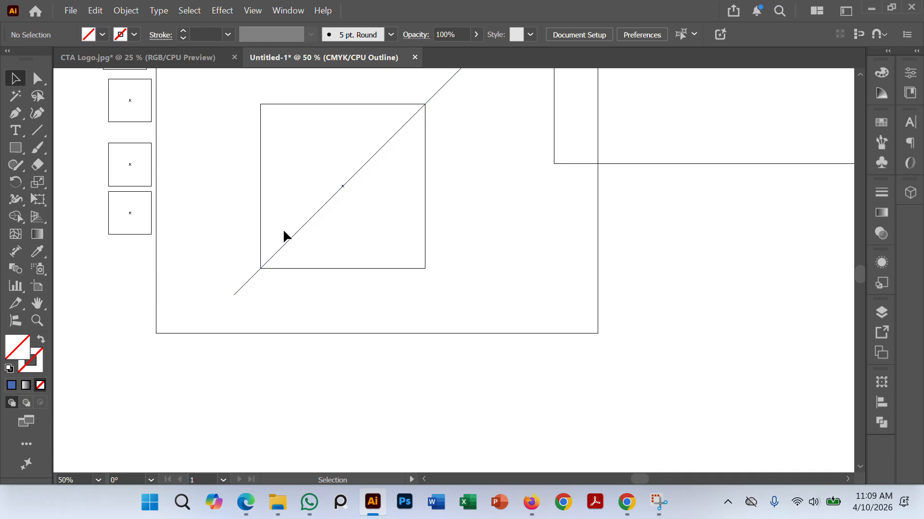
Step: Compare with the reference logo in preview mode, and in outline mode draw a circle centred on the diagonal near the square's lower-left corner
{"action": "left_click", "coordinate": [18, 153]}
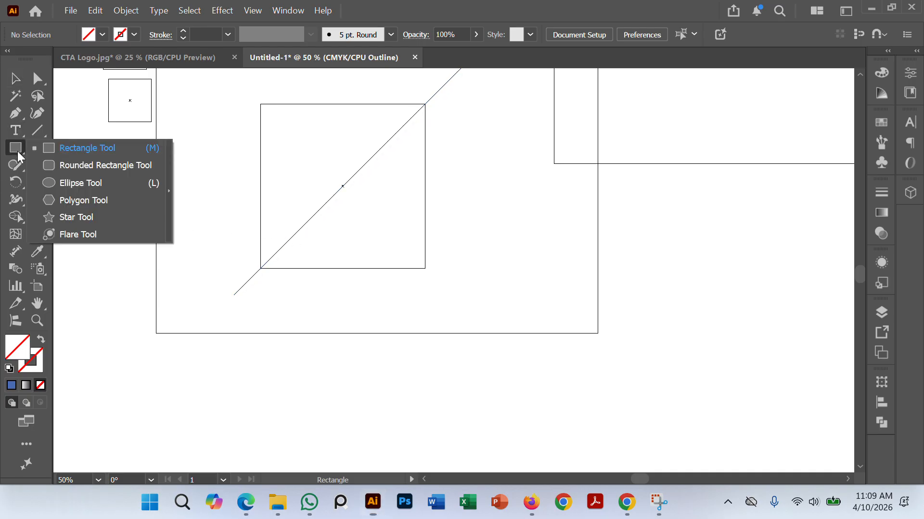
{"action": "left_click", "coordinate": [83, 182]}
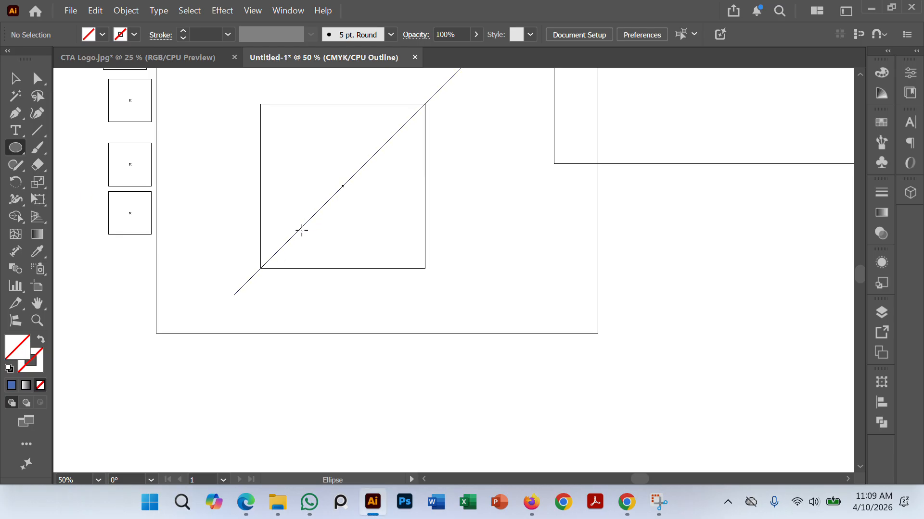
{"action": "key", "text": "ctrl+y"}
{"action": "left_click_drag", "start_coordinate": [499, 192], "coordinate": [486, 231]}
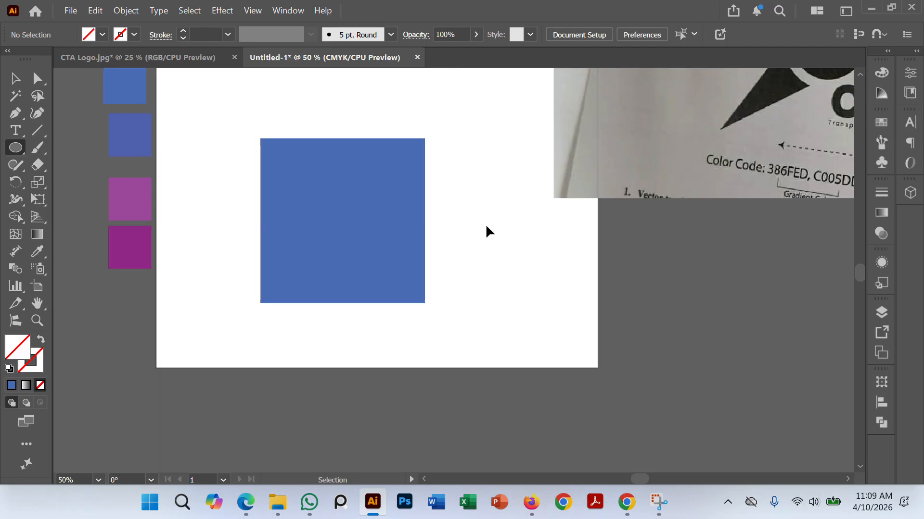
{"action": "scroll", "coordinate": [486, 231], "scroll_direction": "down", "scroll_amount": 2}
{"action": "left_click_drag", "start_coordinate": [627, 233], "coordinate": [588, 266]}
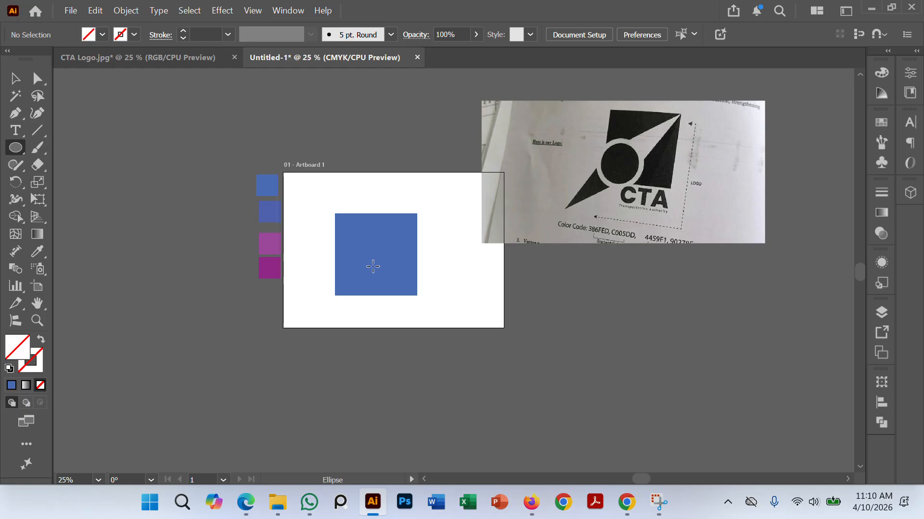
{"action": "key", "text": "ctrl+y"}
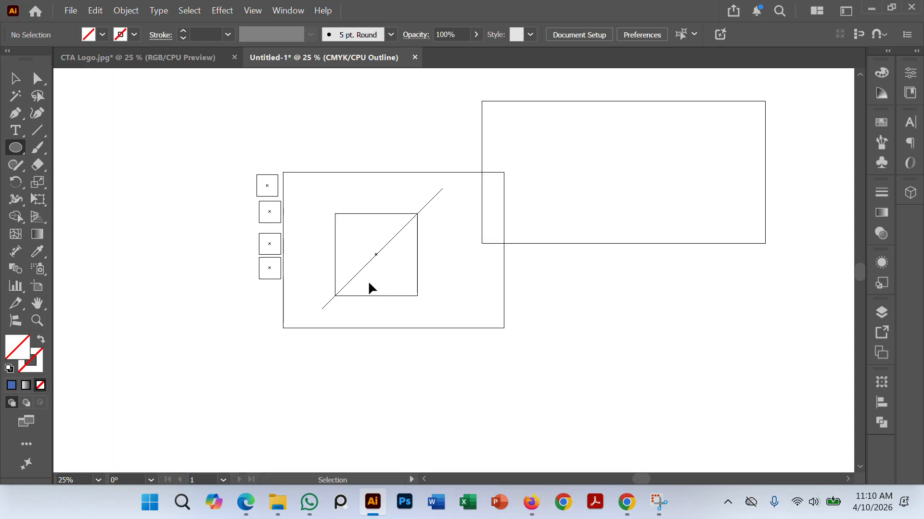
{"action": "key", "text": "ctrl+equal"}
{"action": "key", "text": "ctrl+equal"}
{"action": "key", "text": "ctrl+equal"}
{"action": "scroll", "coordinate": [385, 245], "scroll_direction": "down", "scroll_amount": 2}
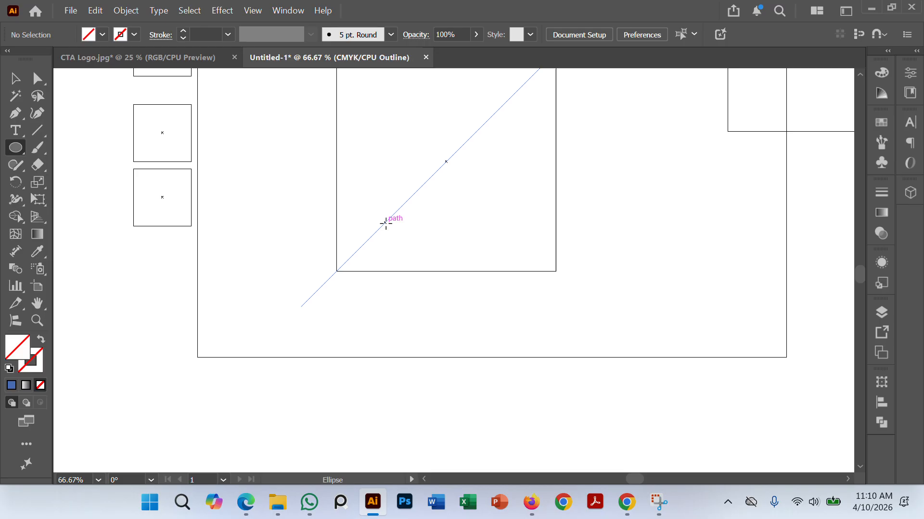
{"action": "left_click_drag", "start_coordinate": [385, 223], "coordinate": [454, 310]}
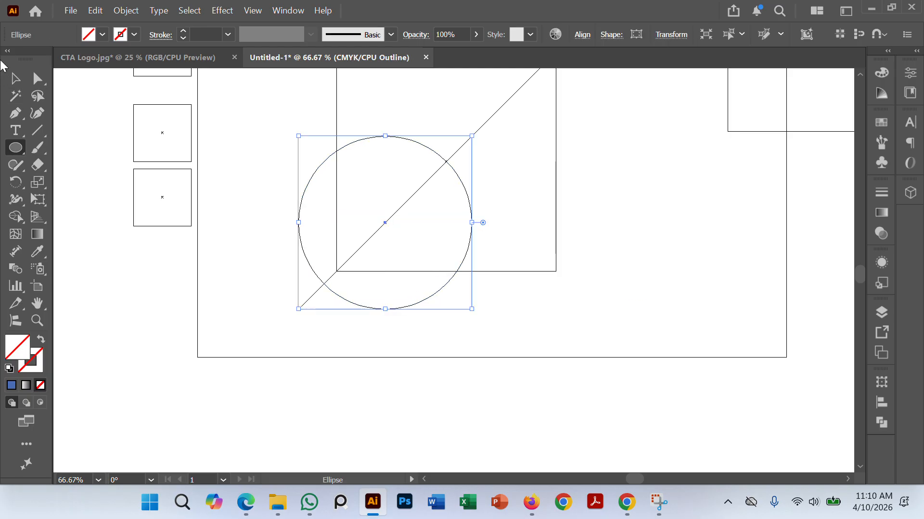
{"action": "left_click", "coordinate": [15, 78]}
{"action": "left_click", "coordinate": [704, 217]}
Step: Scale the circle down slightly and proportionally about its centre, keeping it centred on the diagonal line
{"action": "scroll", "coordinate": [678, 203], "scroll_direction": "down", "scroll_amount": 1}
{"action": "left_click_drag", "start_coordinate": [681, 197], "coordinate": [634, 241]}
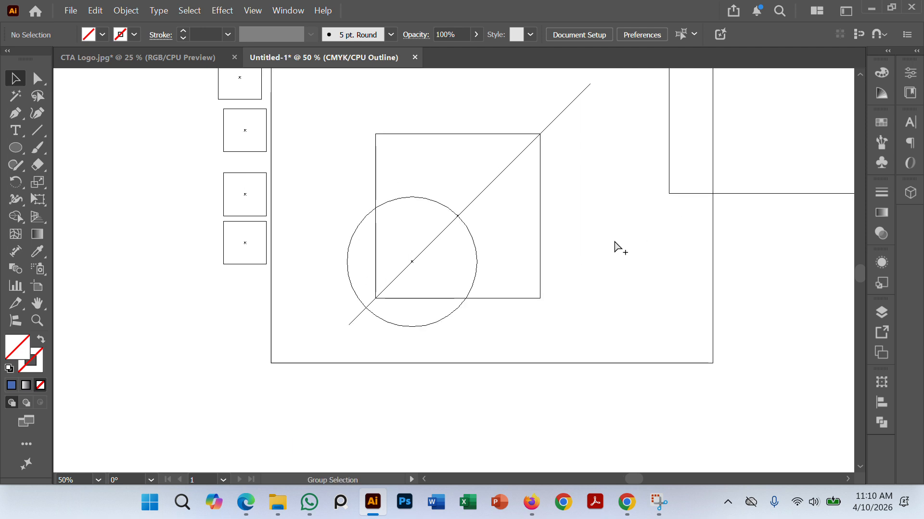
{"action": "scroll", "coordinate": [615, 241], "scroll_direction": "up", "scroll_amount": 1}
{"action": "left_click_drag", "start_coordinate": [611, 270], "coordinate": [617, 201]}
{"action": "scroll", "coordinate": [617, 201], "scroll_direction": "down", "scroll_amount": 1}
{"action": "left_click_drag", "start_coordinate": [548, 217], "coordinate": [539, 256]}
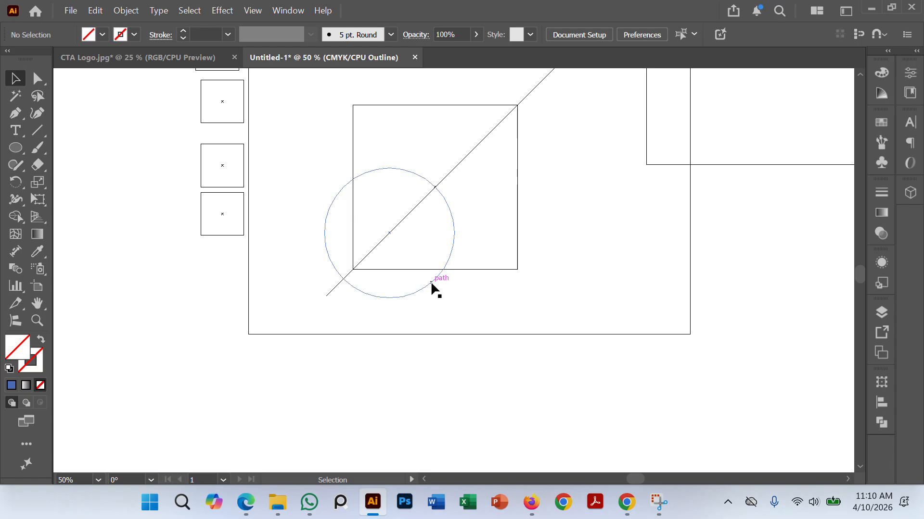
{"action": "left_click", "coordinate": [430, 286]}
{"action": "left_click_drag", "start_coordinate": [454, 297], "coordinate": [448, 287]}
{"action": "left_click", "coordinate": [371, 298]}
{"action": "scroll", "coordinate": [411, 330], "scroll_direction": "up", "scroll_amount": 2}
{"action": "scroll", "coordinate": [423, 311], "scroll_direction": "down", "scroll_amount": 1}
{"action": "scroll", "coordinate": [433, 306], "scroll_direction": "down", "scroll_amount": 1}
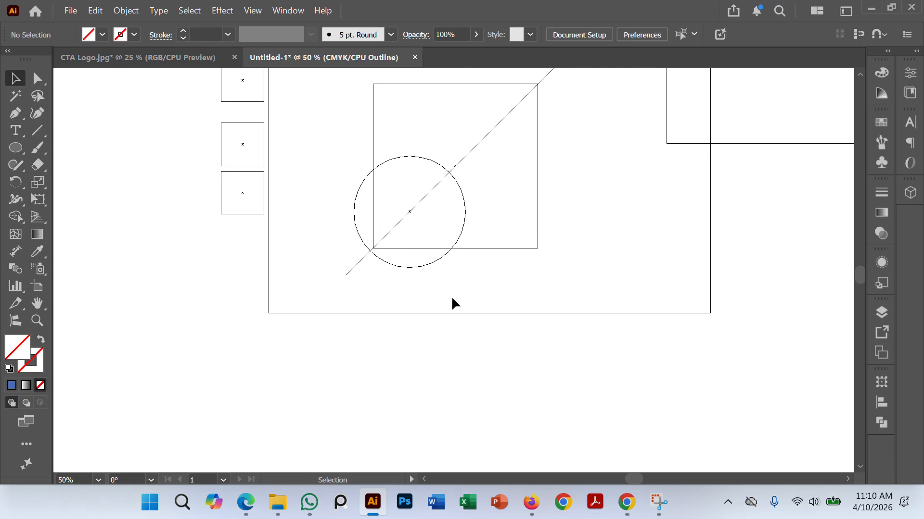
Step: Shift the circle slightly along the diagonal towards the square's lower-left corner, keeping its centre on the line
{"action": "scroll", "coordinate": [424, 284], "scroll_direction": "up", "scroll_amount": 2}
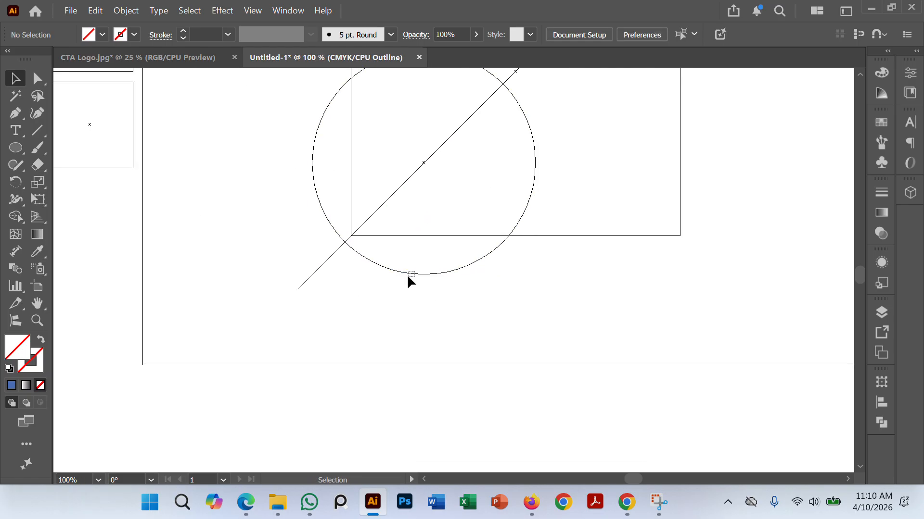
{"action": "left_click", "coordinate": [408, 277]}
{"action": "left_click_drag", "start_coordinate": [397, 272], "coordinate": [387, 284]}
{"action": "left_click", "coordinate": [495, 331]}
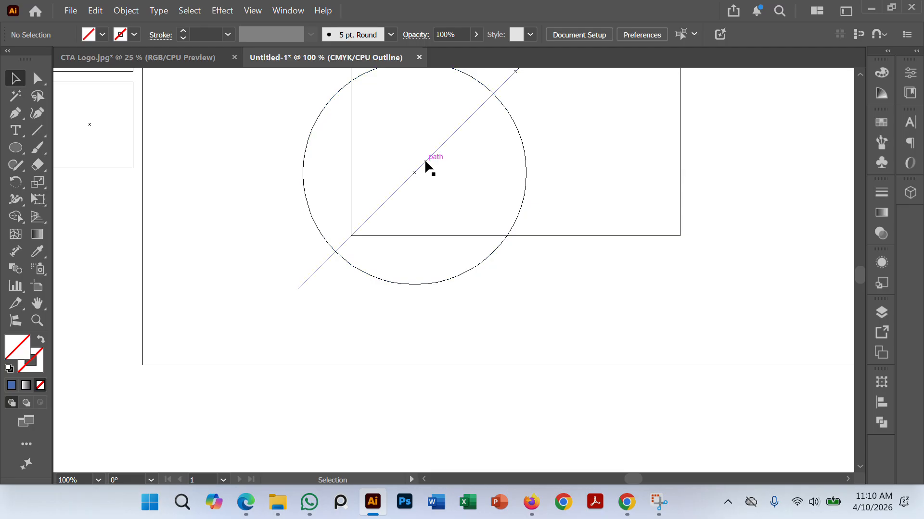
{"action": "scroll", "coordinate": [606, 289], "scroll_direction": "down", "scroll_amount": 2}
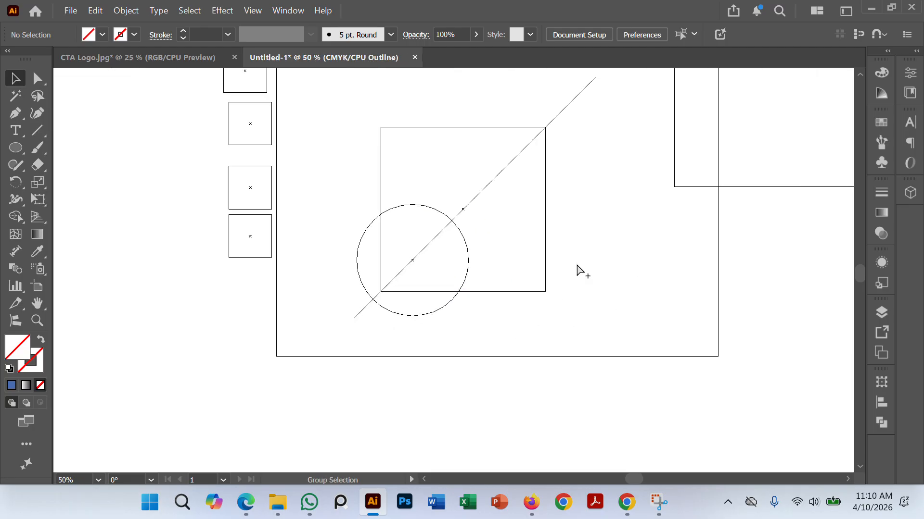
Step: Draw a long horizontal line below the square, extending beyond the artboard's right edge
{"action": "scroll", "coordinate": [553, 265], "scroll_direction": "right", "scroll_amount": 2}
{"action": "key", "text": "space"}
{"action": "left_click_drag", "start_coordinate": [539, 247], "coordinate": [539, 245]}
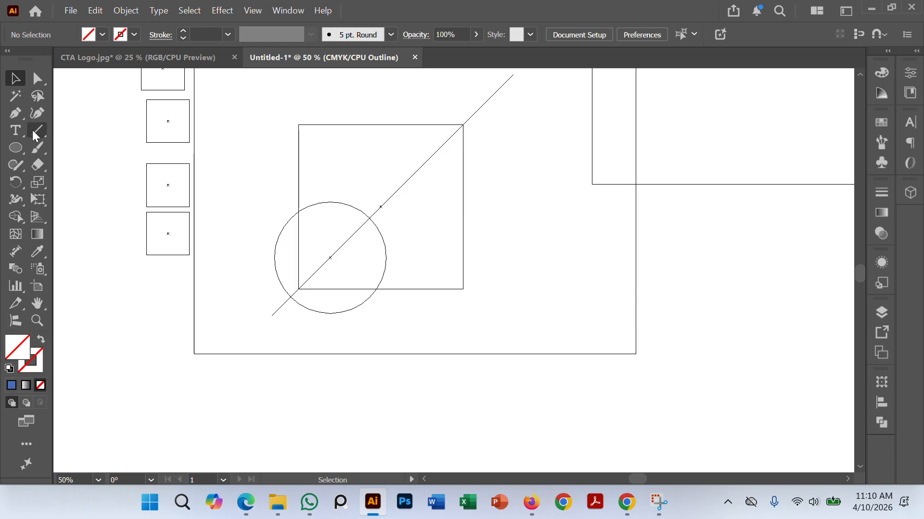
{"action": "left_click", "coordinate": [35, 133]}
{"action": "left_click_drag", "start_coordinate": [417, 334], "coordinate": [703, 335]}
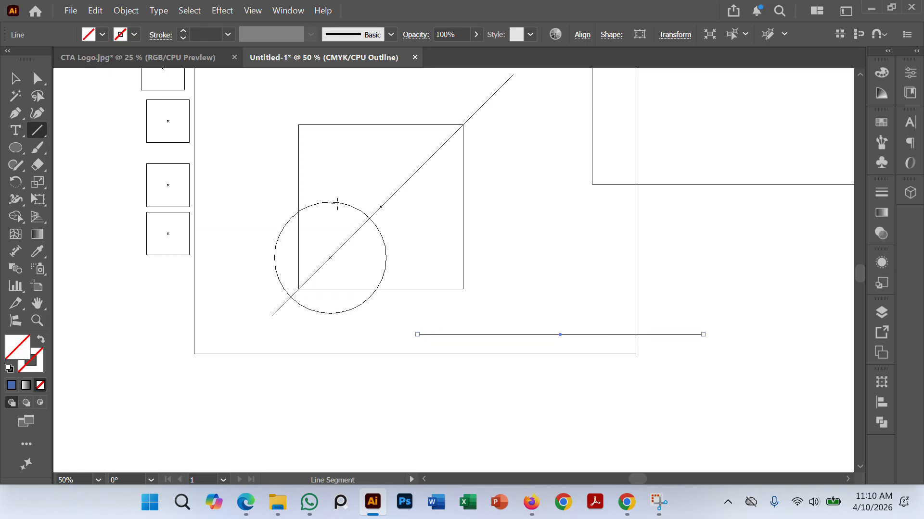
Step: Rotate the new horizontal line below the square by 30°
{"action": "right_click", "coordinate": [619, 334]}
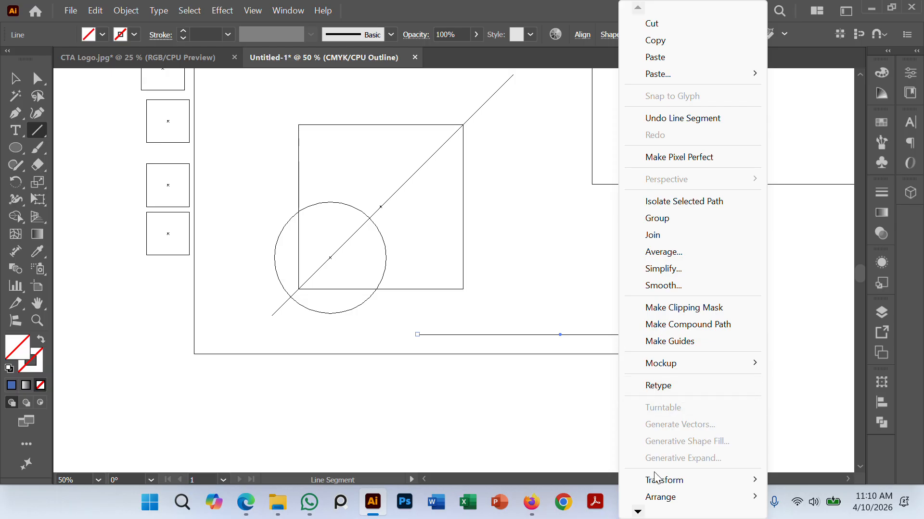
{"action": "mouse_move", "coordinate": [666, 480]}
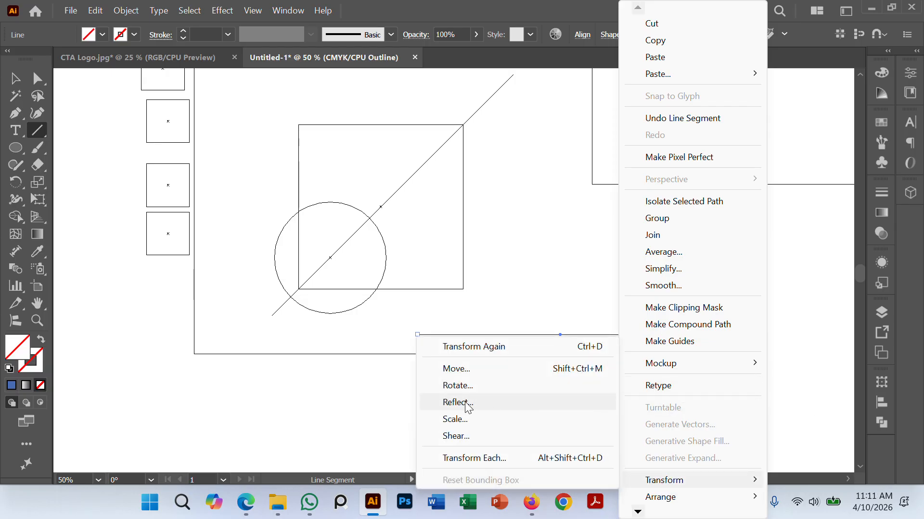
{"action": "left_click", "coordinate": [469, 386]}
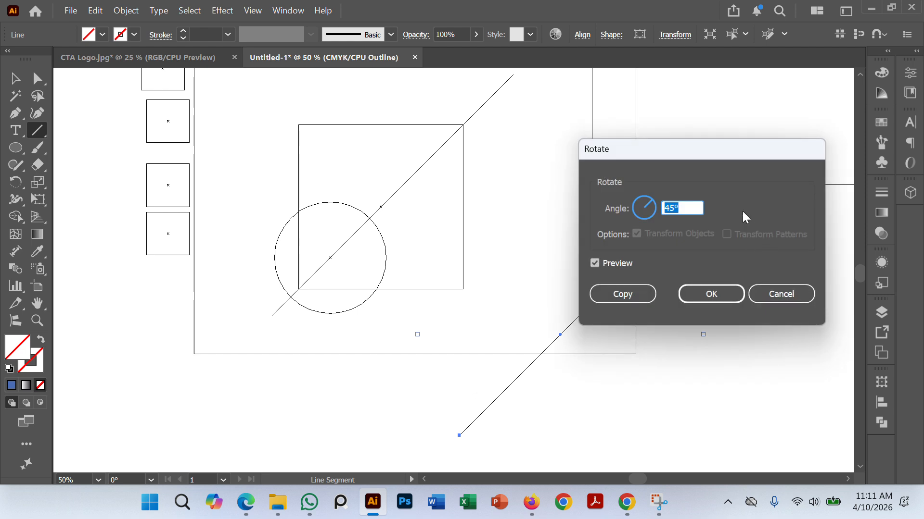
{"action": "type", "text": "30"}
{"action": "left_click", "coordinate": [711, 294]}
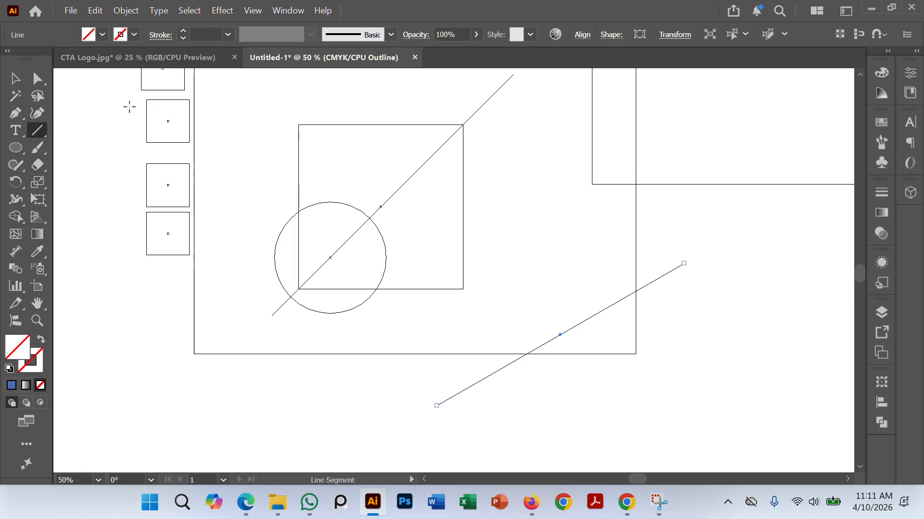
Step: Move the 30° line so it passes through the square's upper-right corner
{"action": "left_click", "coordinate": [14, 77]}
{"action": "left_click", "coordinate": [712, 331]}
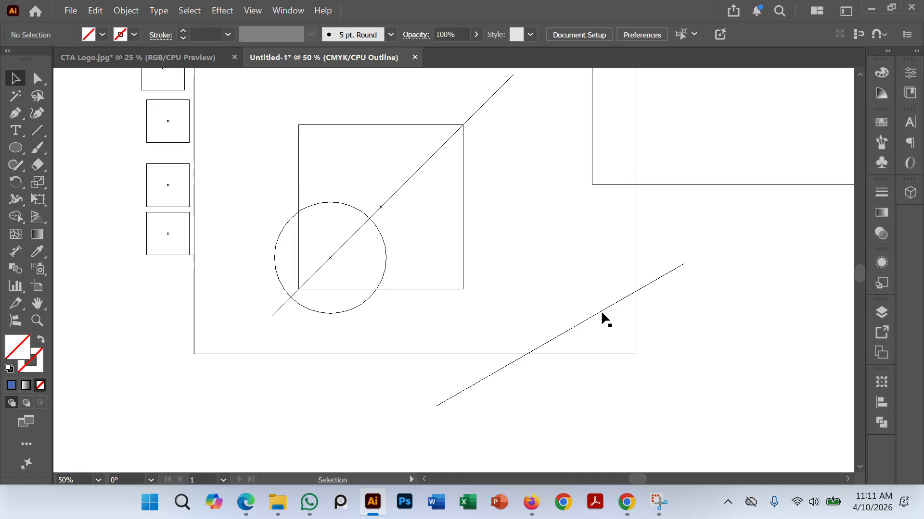
{"action": "left_click_drag", "start_coordinate": [605, 319], "coordinate": [427, 140]}
{"action": "left_click_drag", "start_coordinate": [427, 148], "coordinate": [428, 145]}
{"action": "left_click", "coordinate": [558, 221]}
{"action": "key", "text": "ctrl+equal"}
{"action": "key", "text": "ctrl+equal"}
{"action": "left_click_drag", "start_coordinate": [508, 182], "coordinate": [477, 201]}
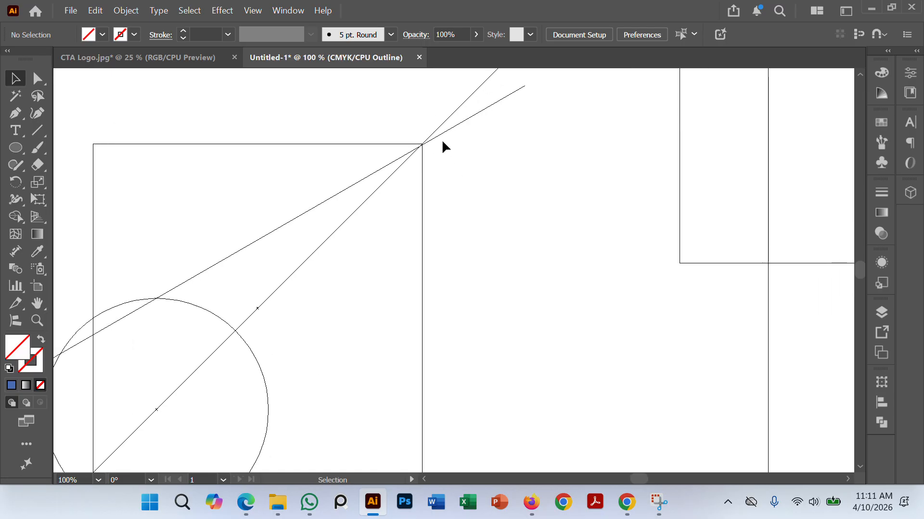
Step: Delete the 30° line
{"action": "scroll", "coordinate": [443, 140], "scroll_direction": "up", "scroll_amount": 4}
{"action": "scroll", "coordinate": [500, 182], "scroll_direction": "down", "scroll_amount": 5}
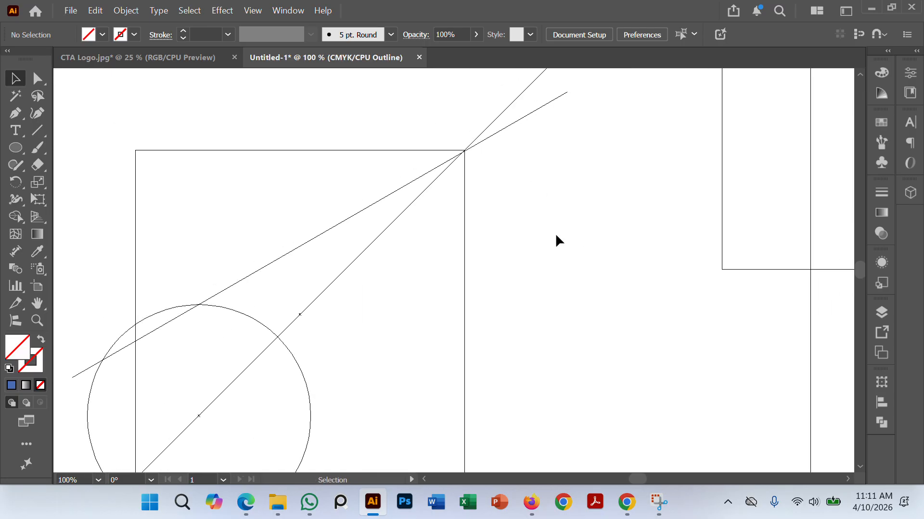
{"action": "left_click", "coordinate": [310, 221]}
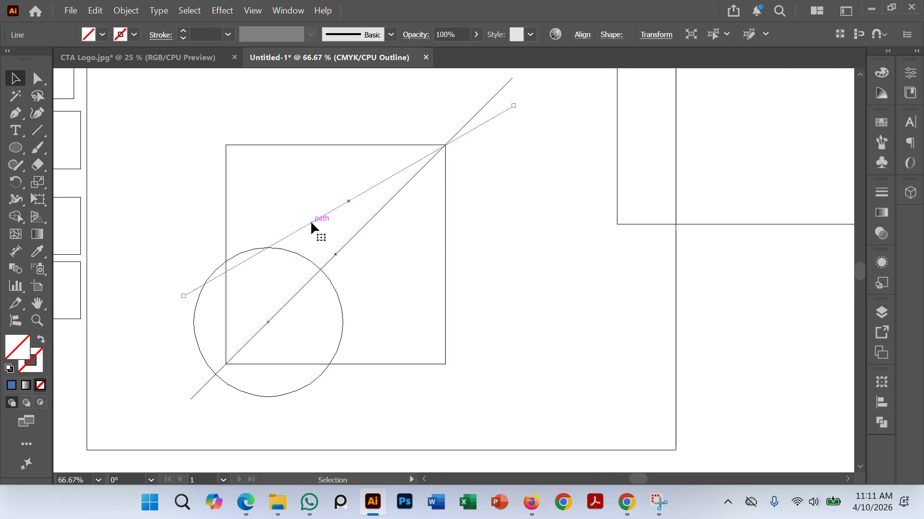
{"action": "key", "text": "Delete"}
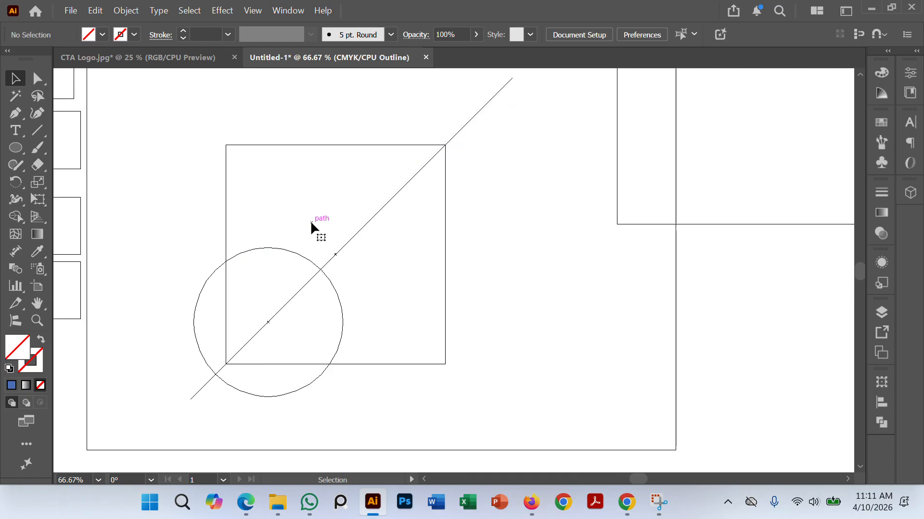
Step: Draw a horizontal line across the upper part of the square, extending past its right side, and select it
{"action": "left_click", "coordinate": [37, 130]}
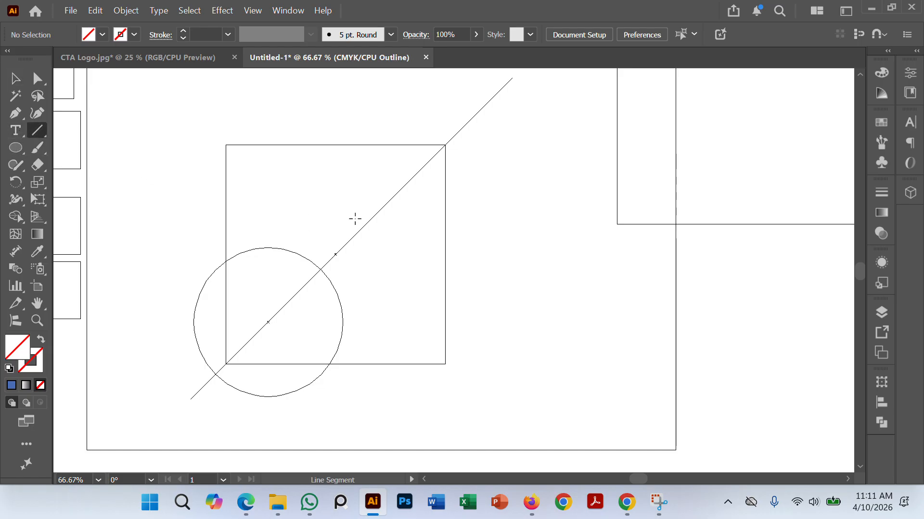
{"action": "left_click_drag", "start_coordinate": [240, 197], "coordinate": [495, 197]}
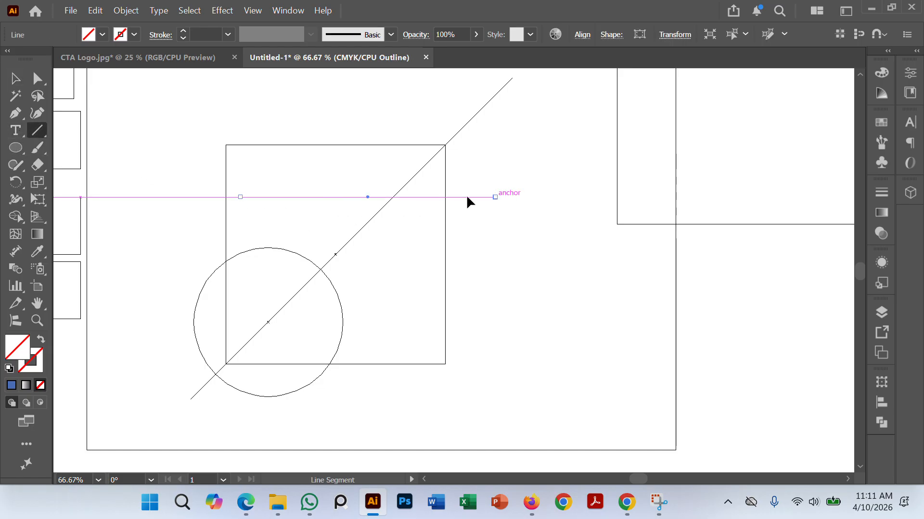
{"action": "left_click", "coordinate": [15, 80]}
{"action": "left_click", "coordinate": [481, 186]}
{"action": "left_click", "coordinate": [489, 197]}
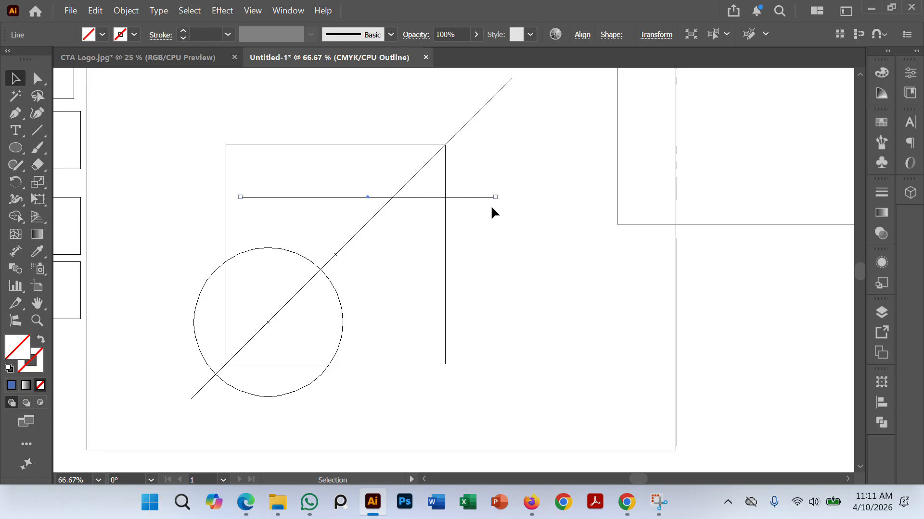
Step: Rotate the selected horizontal line by 33°
{"action": "right_click", "coordinate": [487, 204]}
{"action": "mouse_move", "coordinate": [537, 483]}
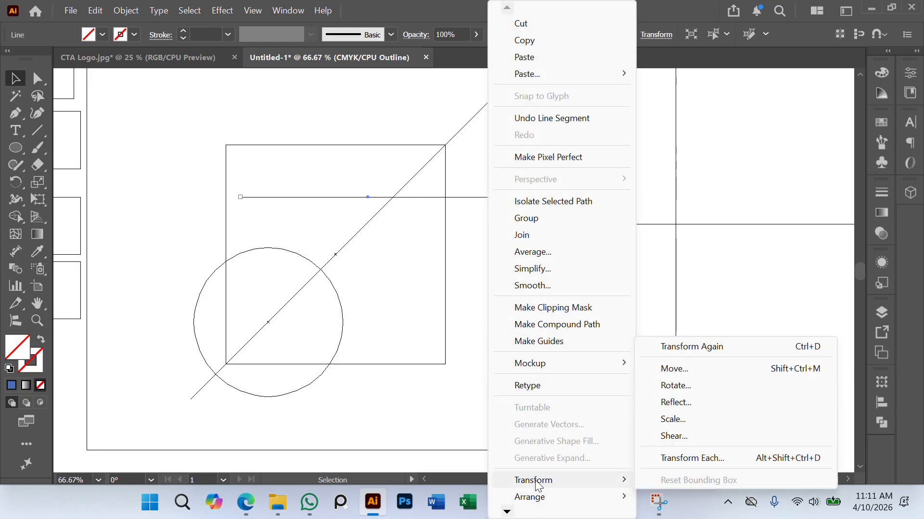
{"action": "left_click", "coordinate": [683, 387]}
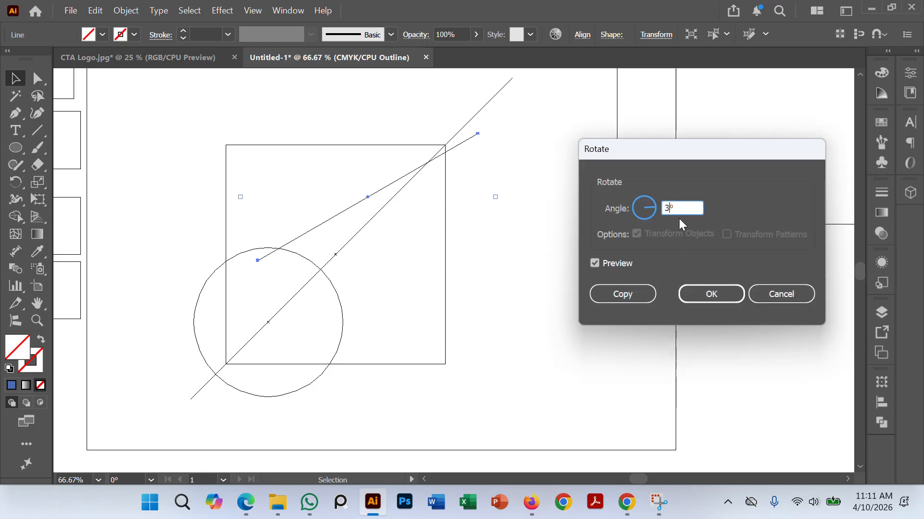
{"action": "type", "text": "33"}
{"action": "left_click", "coordinate": [711, 295]}
{"action": "left_click", "coordinate": [579, 275]}
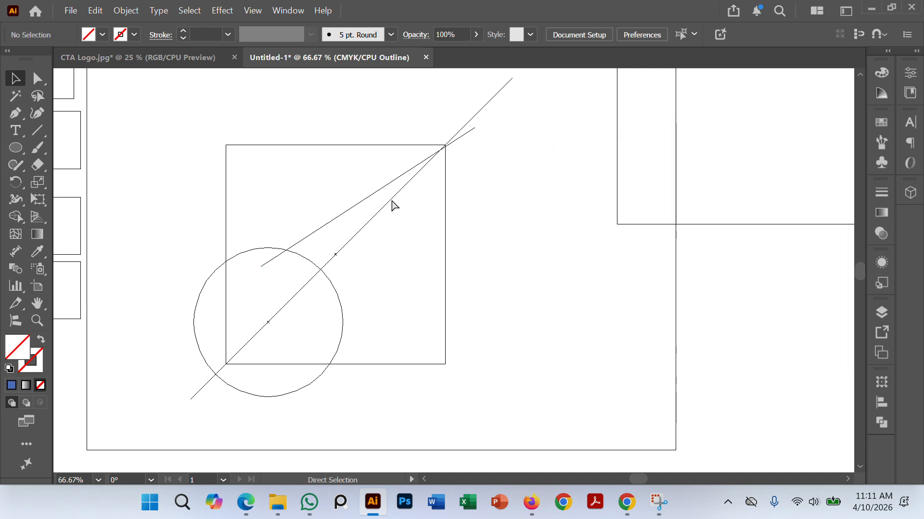
Step: Move the 33° line so it meets the diagonal at the square's upper-right corner
{"action": "scroll", "coordinate": [416, 196], "scroll_direction": "up", "scroll_amount": 3}
{"action": "scroll", "coordinate": [485, 222], "scroll_direction": "up", "scroll_amount": 2}
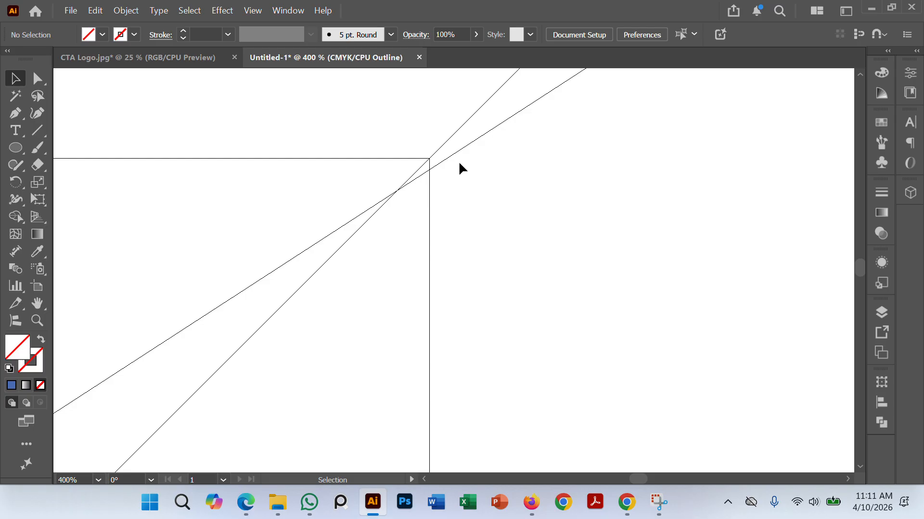
{"action": "left_click_drag", "start_coordinate": [452, 153], "coordinate": [444, 149]}
{"action": "left_click", "coordinate": [509, 232]}
{"action": "scroll", "coordinate": [514, 227], "scroll_direction": "down", "scroll_amount": 5}
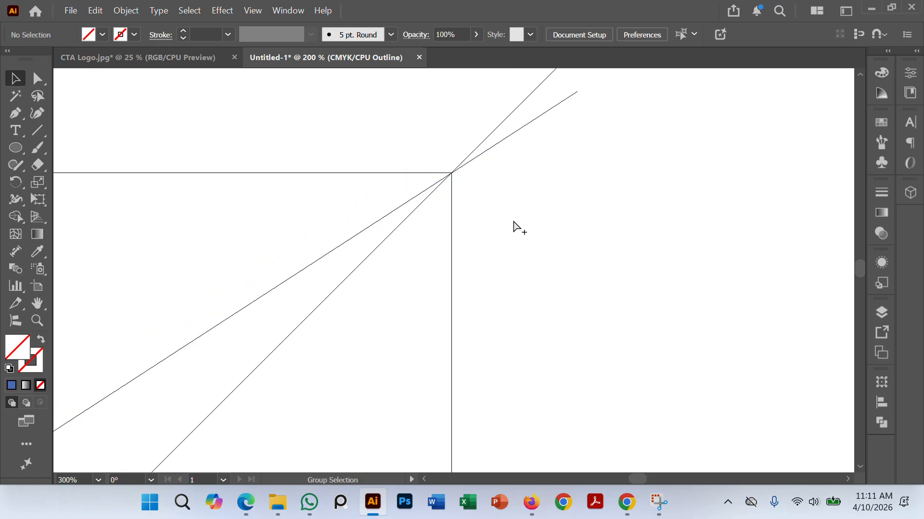
Step: Duplicate the 33° line, placing the copy below it on the other side of the diagonal
{"action": "left_click_drag", "start_coordinate": [494, 342], "coordinate": [448, 245]}
{"action": "scroll", "coordinate": [449, 245], "scroll_direction": "up", "scroll_amount": 2}
{"action": "scroll", "coordinate": [448, 232], "scroll_direction": "down", "scroll_amount": 1}
{"action": "left_click_drag", "start_coordinate": [464, 289], "coordinate": [436, 194]}
{"action": "scroll", "coordinate": [298, 188], "scroll_direction": "up", "scroll_amount": 1}
{"action": "scroll", "coordinate": [355, 183], "scroll_direction": "down", "scroll_amount": 1}
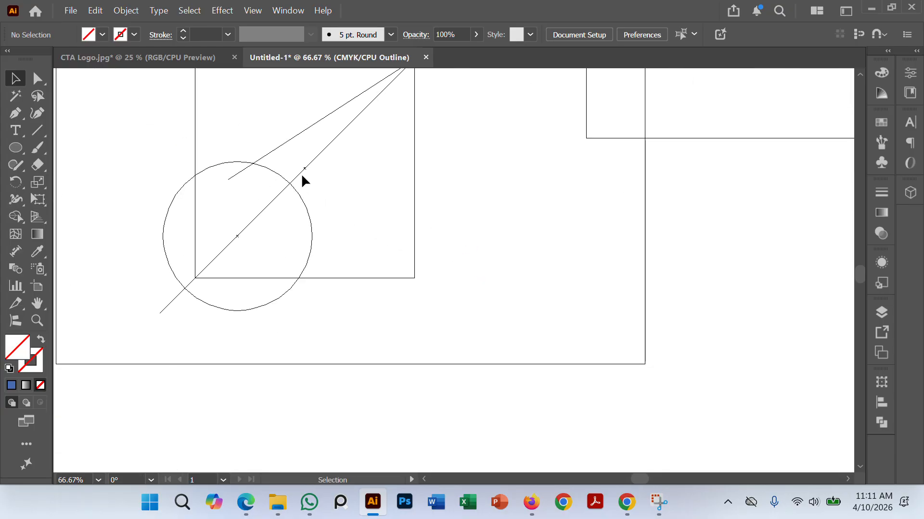
{"action": "left_click_drag", "start_coordinate": [285, 141], "coordinate": [335, 222], "text": "alt"}
Step: Reflect the copied line across the vertical axis and rotate it 90° clockwise to mirror the original about the diagonal
{"action": "right_click", "coordinate": [463, 136]}
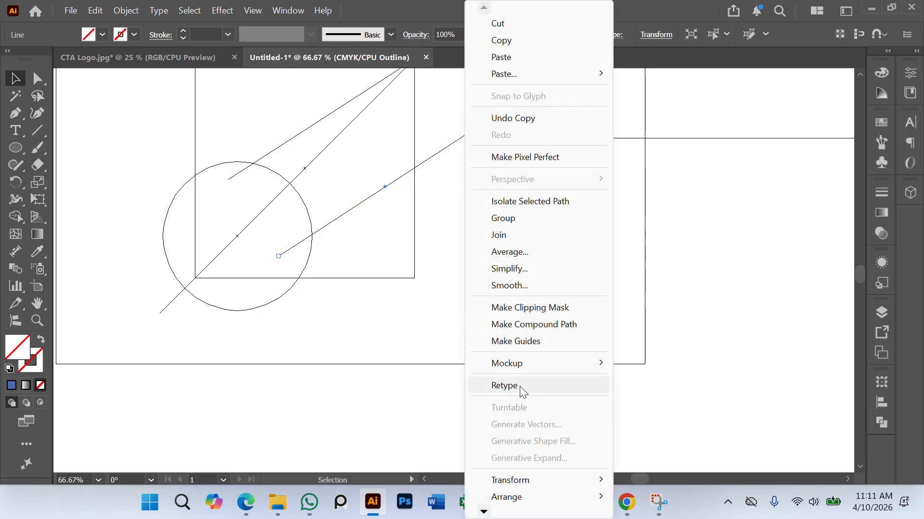
{"action": "mouse_move", "coordinate": [543, 479]}
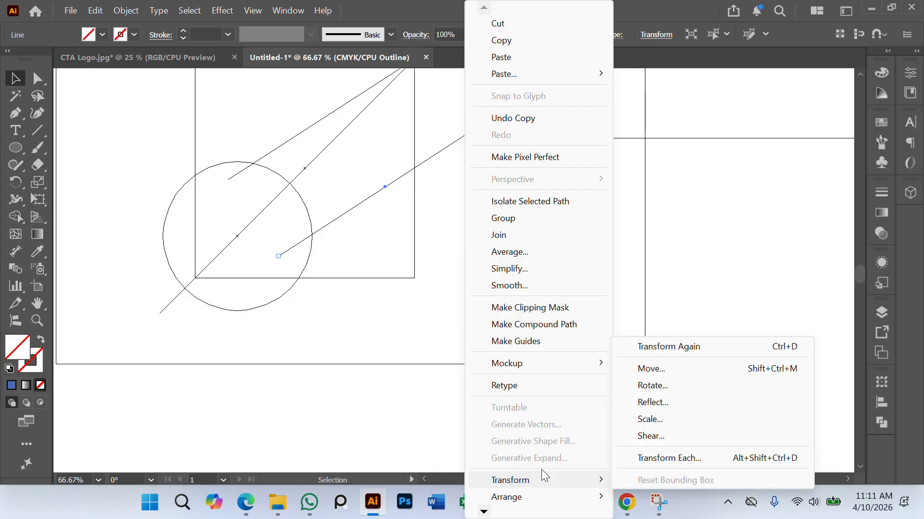
{"action": "left_click", "coordinate": [661, 402]}
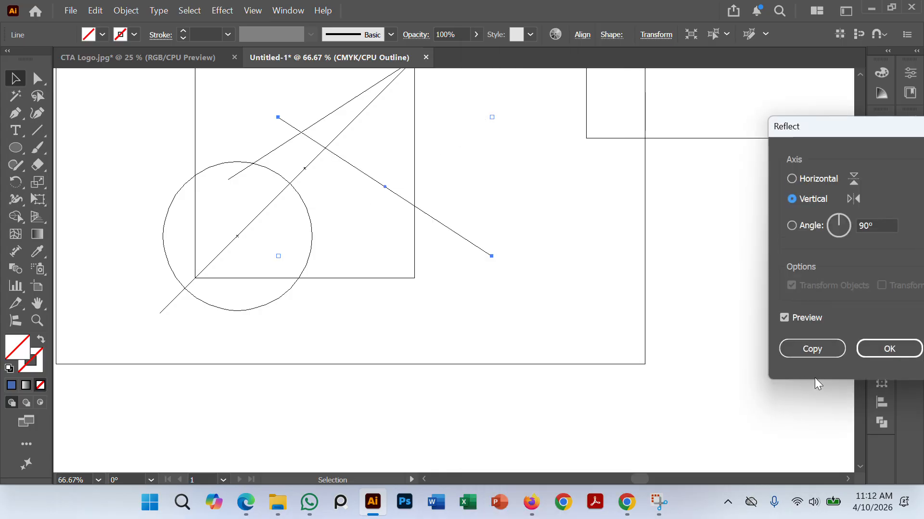
{"action": "left_click", "coordinate": [888, 349]}
{"action": "left_click_drag", "start_coordinate": [495, 260], "coordinate": [288, 295]}
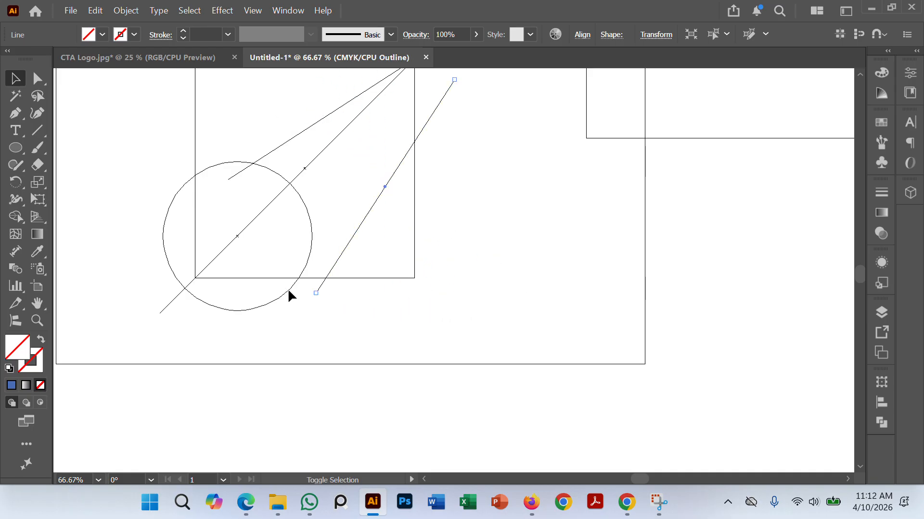
Step: Move the steeper mirrored line so it meets the other two lines at the square's upper-right corner
{"action": "left_click", "coordinate": [465, 262]}
{"action": "scroll", "coordinate": [446, 237], "scroll_direction": "up", "scroll_amount": 2}
{"action": "left_click_drag", "start_coordinate": [389, 213], "coordinate": [359, 177]}
{"action": "left_click", "coordinate": [440, 199]}
{"action": "scroll", "coordinate": [413, 195], "scroll_direction": "up", "scroll_amount": 2}
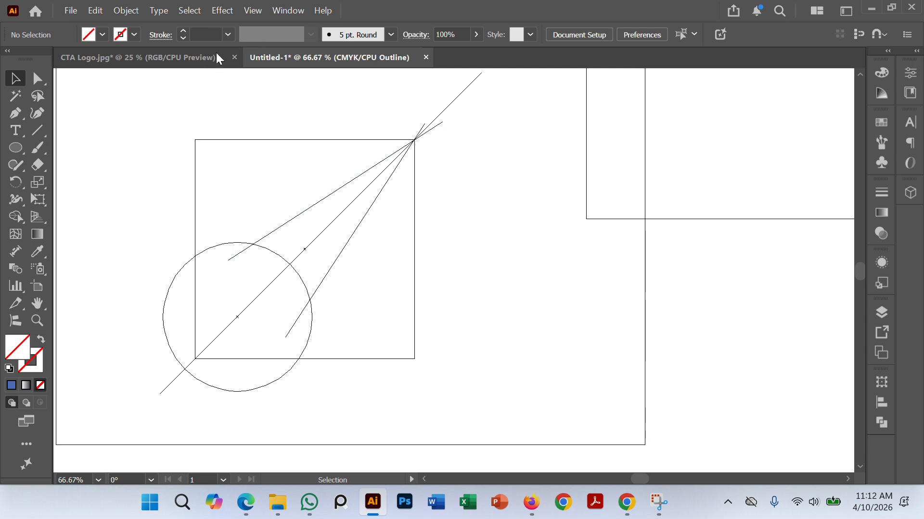
Step: Fine-tune the 33° line's position at high magnification so it passes exactly through the square's upper-right corner
{"action": "scroll", "coordinate": [524, 191], "scroll_direction": "up", "scroll_amount": 3}
{"action": "left_click_drag", "start_coordinate": [385, 135], "coordinate": [492, 296]}
{"action": "scroll", "coordinate": [311, 211], "scroll_direction": "up", "scroll_amount": 2}
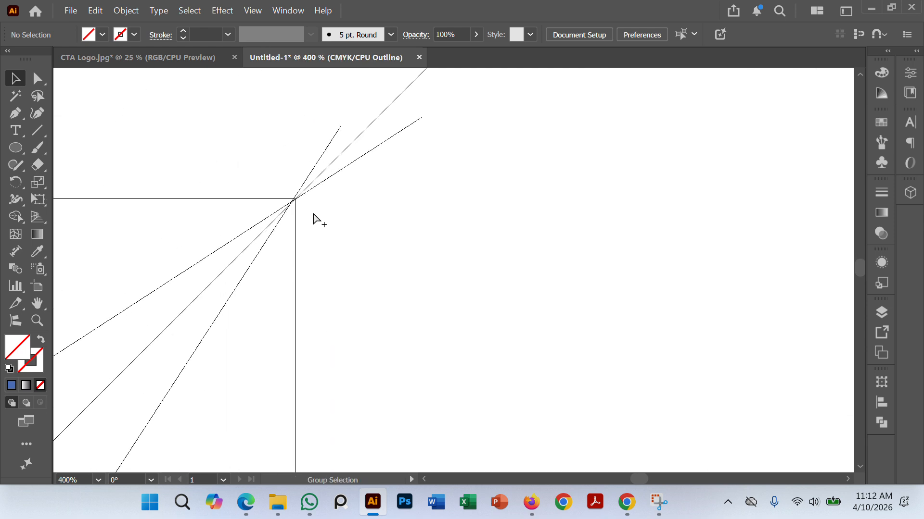
{"action": "scroll", "coordinate": [314, 215], "scroll_direction": "up", "scroll_amount": 2}
{"action": "scroll", "coordinate": [282, 210], "scroll_direction": "up", "scroll_amount": 3}
{"action": "left_click_drag", "start_coordinate": [278, 194], "coordinate": [358, 253]}
{"action": "scroll", "coordinate": [291, 206], "scroll_direction": "up", "scroll_amount": 2}
{"action": "scroll", "coordinate": [315, 223], "scroll_direction": "up", "scroll_amount": 2}
{"action": "left_click_drag", "start_coordinate": [315, 221], "coordinate": [260, 238]}
{"action": "scroll", "coordinate": [349, 203], "scroll_direction": "up", "scroll_amount": 1}
{"action": "left_click_drag", "start_coordinate": [466, 190], "coordinate": [432, 237]}
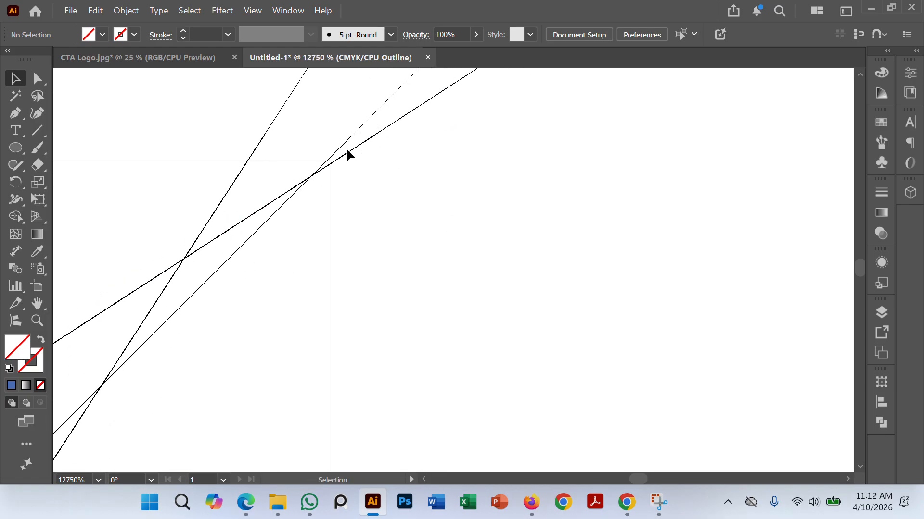
{"action": "left_click_drag", "start_coordinate": [343, 153], "coordinate": [350, 142]}
{"action": "left_click", "coordinate": [368, 207]}
Step: Shift the steeper line about 0.43 pt right and 0.3 pt down so it passes exactly through the square's upper-right corner
{"action": "left_click_drag", "start_coordinate": [273, 125], "coordinate": [328, 163]}
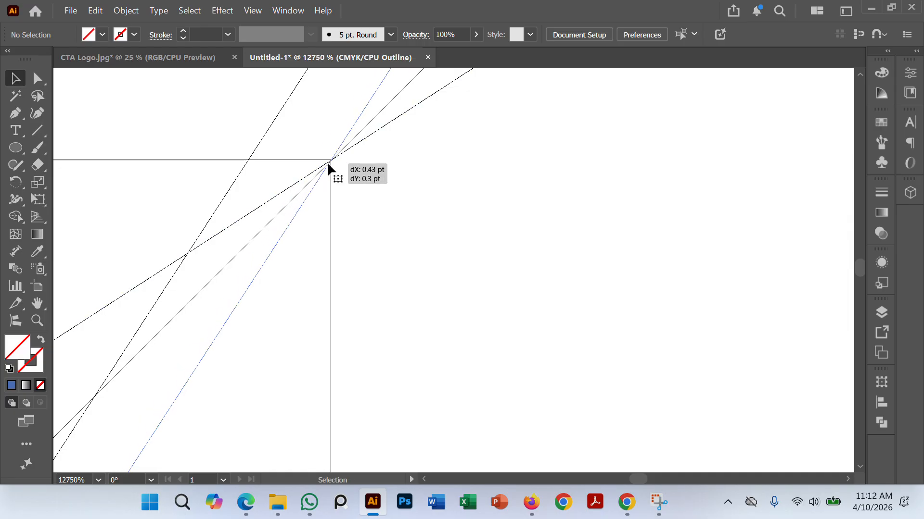
{"action": "left_click", "coordinate": [415, 189]}
{"action": "scroll", "coordinate": [418, 190], "scroll_direction": "down", "scroll_amount": 3}
{"action": "scroll", "coordinate": [418, 194], "scroll_direction": "down", "scroll_amount": 10}
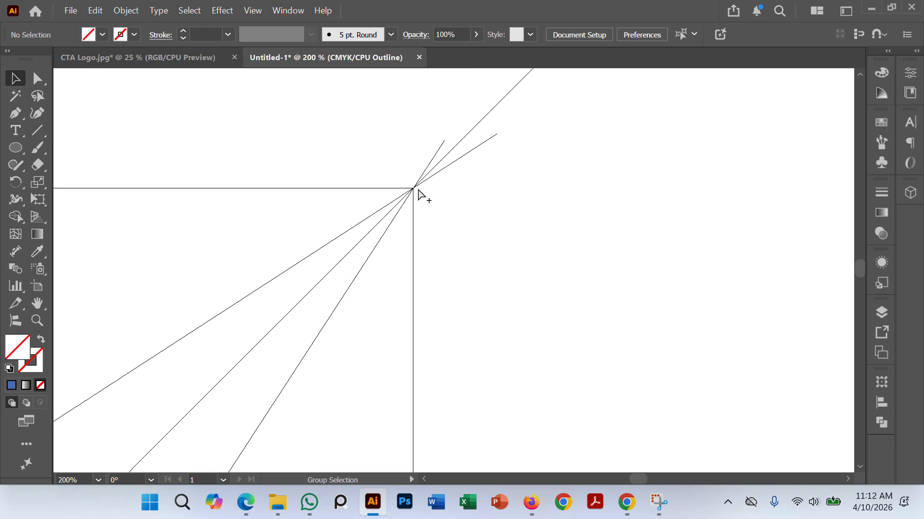
Step: Nudge the circle horizontally until its centre lies exactly on the 45° diagonal
{"action": "scroll", "coordinate": [233, 260], "scroll_direction": "up", "scroll_amount": 3}
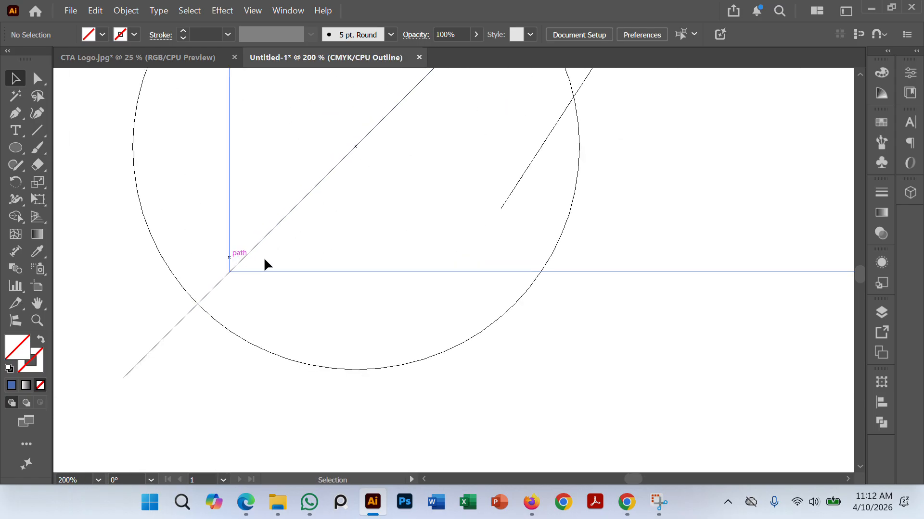
{"action": "left_click", "coordinate": [463, 348]}
{"action": "scroll", "coordinate": [327, 121], "scroll_direction": "up", "scroll_amount": 3}
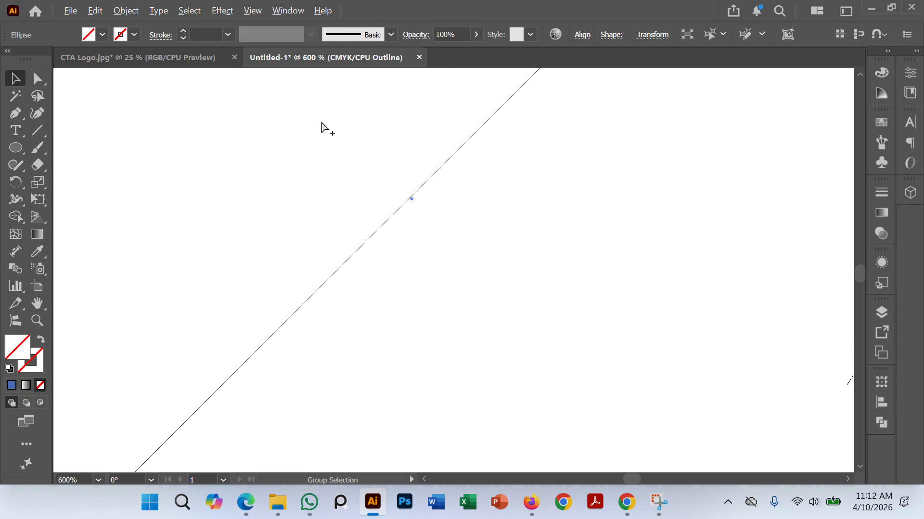
{"action": "scroll", "coordinate": [380, 200], "scroll_direction": "down", "scroll_amount": 2}
{"action": "scroll", "coordinate": [377, 200], "scroll_direction": "up", "scroll_amount": 2}
{"action": "scroll", "coordinate": [374, 200], "scroll_direction": "down", "scroll_amount": 3}
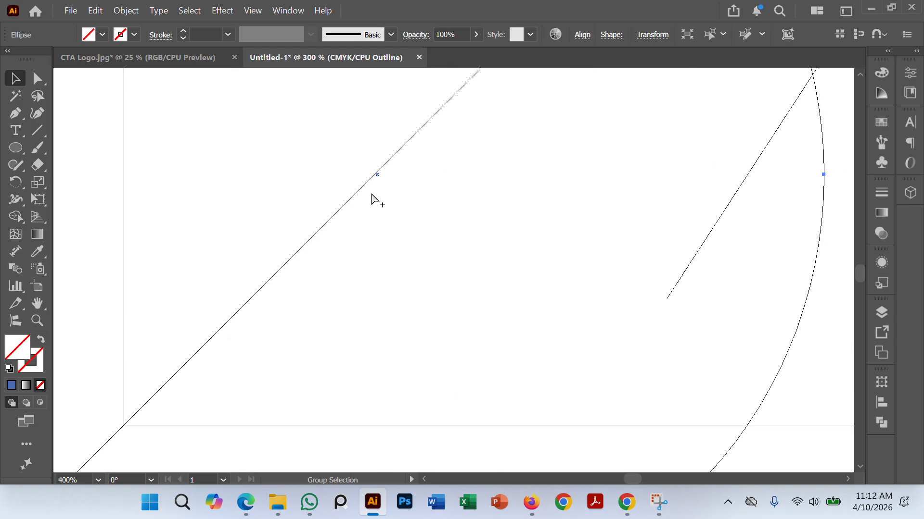
{"action": "key", "text": "v"}
{"action": "key", "text": "Left"}
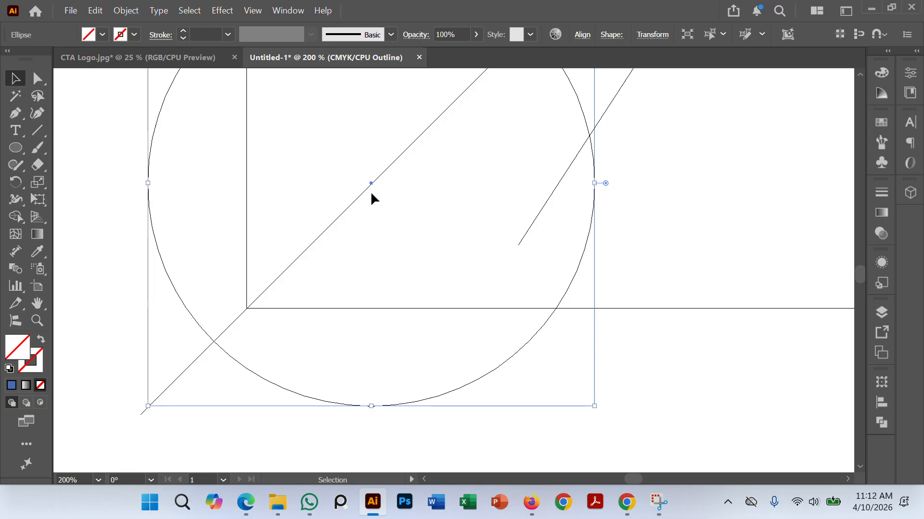
{"action": "key", "text": "Right"}
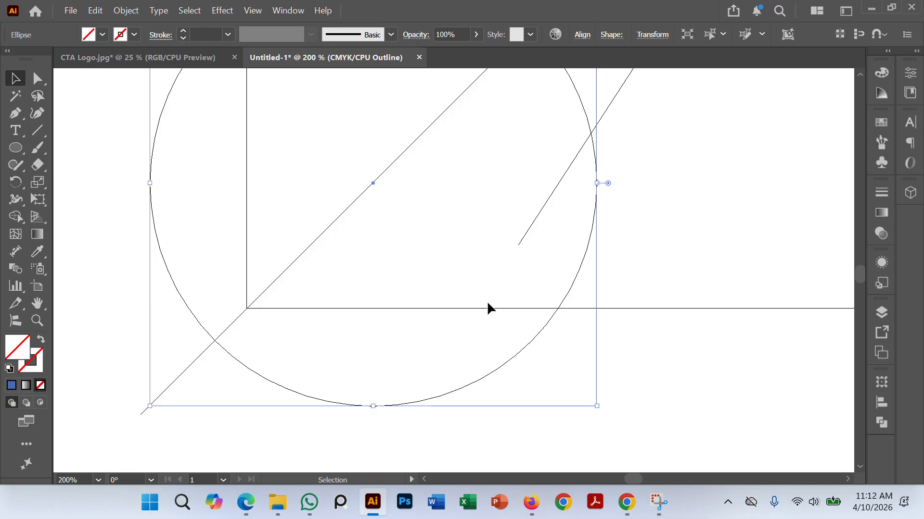
{"action": "left_click", "coordinate": [662, 347]}
Step: Compare the artwork in preview mode with the logo in the reference photo, and inspect the circle and lines in outline mode
{"action": "key", "text": "ctrl+minus"}
{"action": "key", "text": "ctrl+minus"}
{"action": "key", "text": "ctrl+y"}
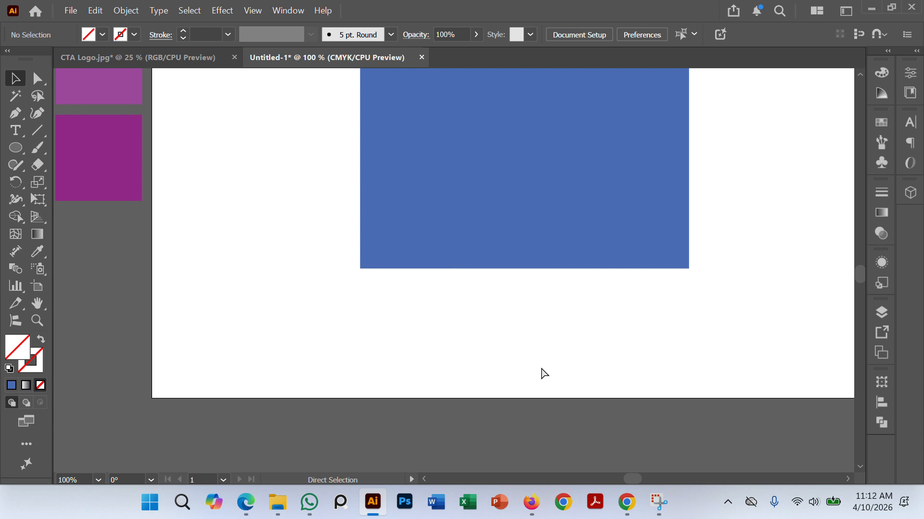
{"action": "key", "text": "ctrl+minus"}
{"action": "key", "text": "ctrl+minus"}
{"action": "key", "text": "ctrl+minus"}
{"action": "key", "text": "ctrl+minus"}
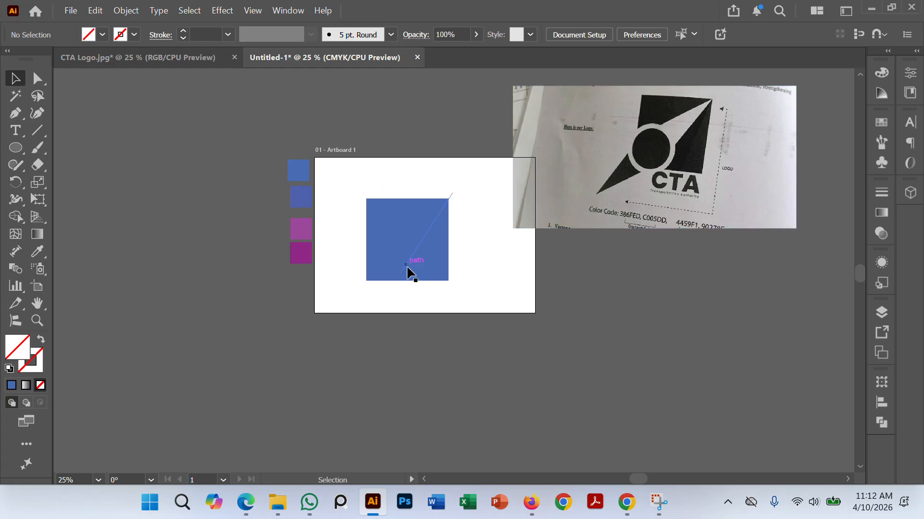
{"action": "key", "text": "ctrl+y"}
{"action": "scroll", "coordinate": [373, 242], "scroll_direction": "up", "scroll_amount": 4}
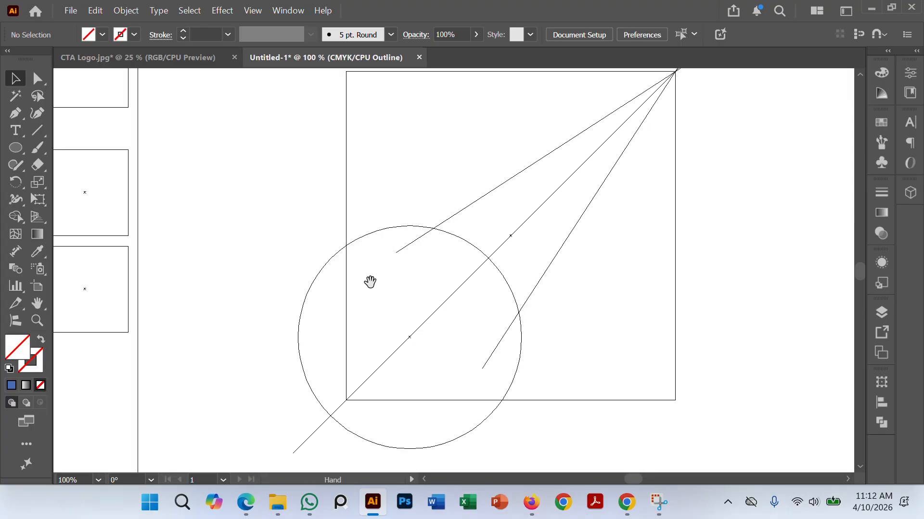
{"action": "left_click_drag", "start_coordinate": [371, 282], "coordinate": [346, 200]}
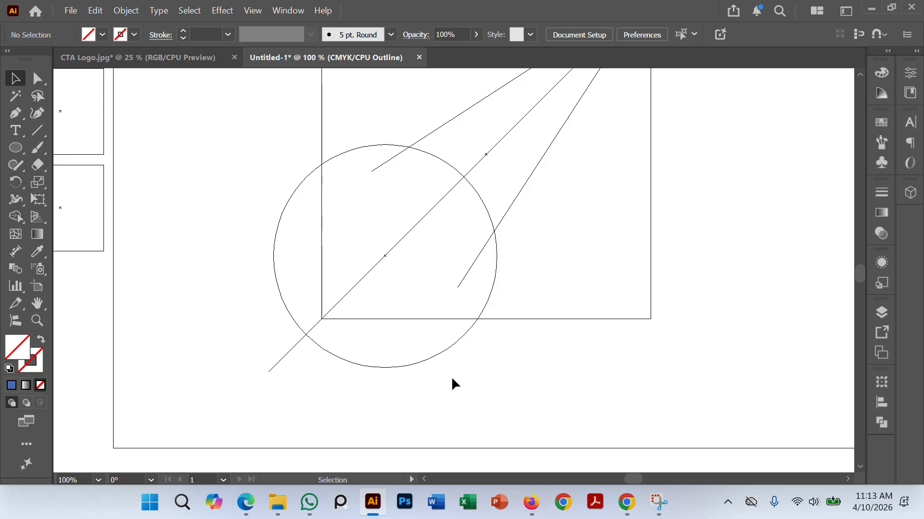
Step: Add a slightly larger concentric copy of the circle around the original, forming a narrow ring
{"action": "left_click", "coordinate": [447, 348]}
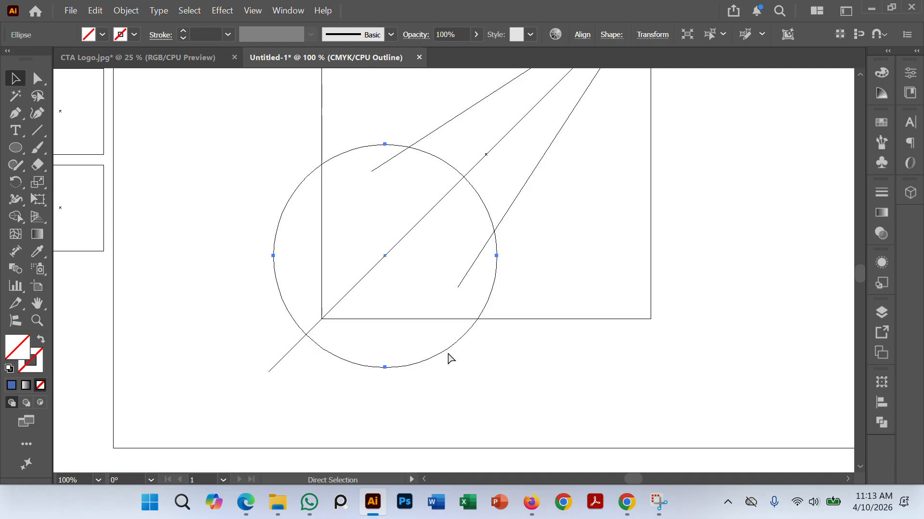
{"action": "key", "text": "v"}
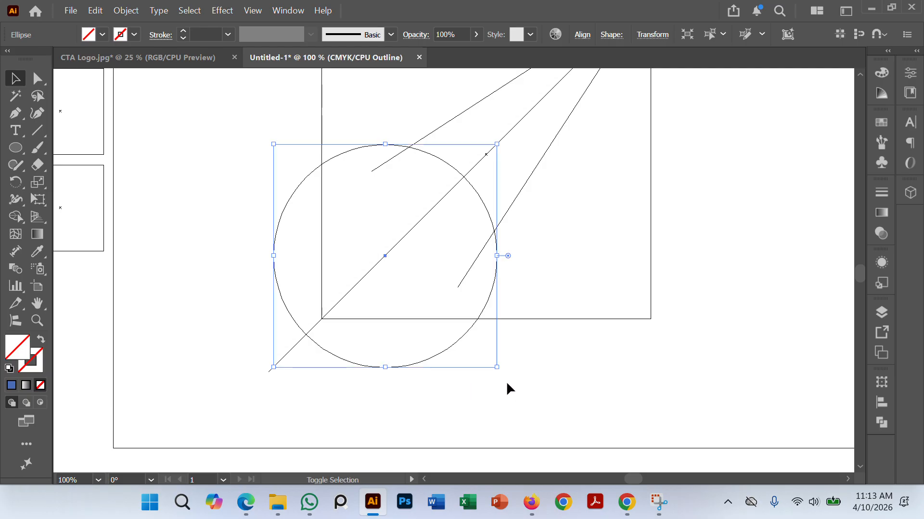
{"action": "left_click_drag", "start_coordinate": [496, 367], "coordinate": [480, 332]}
{"action": "left_click", "coordinate": [587, 384]}
Step: Examine the logo's ring and its two-part section beside the wedge in the reference photo, and compare them with the outlined artwork
{"action": "scroll", "coordinate": [538, 388], "scroll_direction": "down", "scroll_amount": 1}
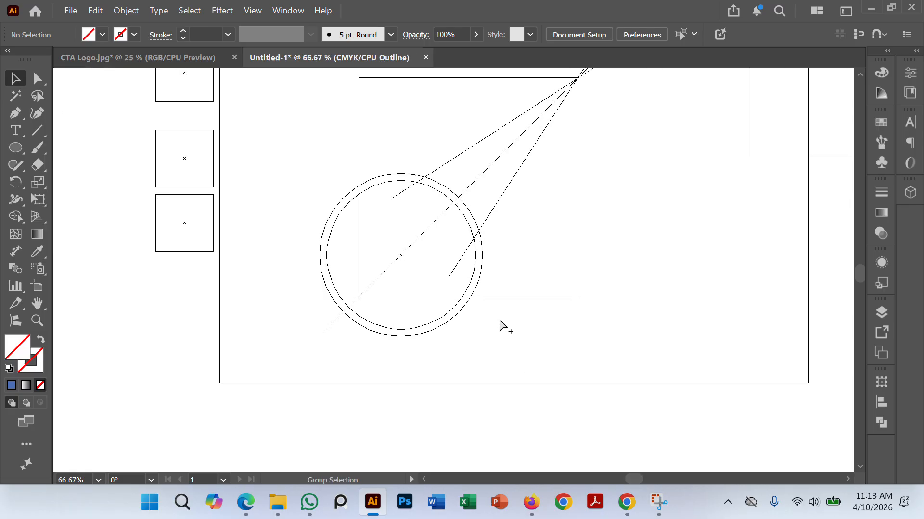
{"action": "left_click_drag", "start_coordinate": [574, 293], "coordinate": [537, 346]}
{"action": "scroll", "coordinate": [547, 314], "scroll_direction": "down", "scroll_amount": 1}
{"action": "left_click_drag", "start_coordinate": [587, 358], "coordinate": [560, 346]}
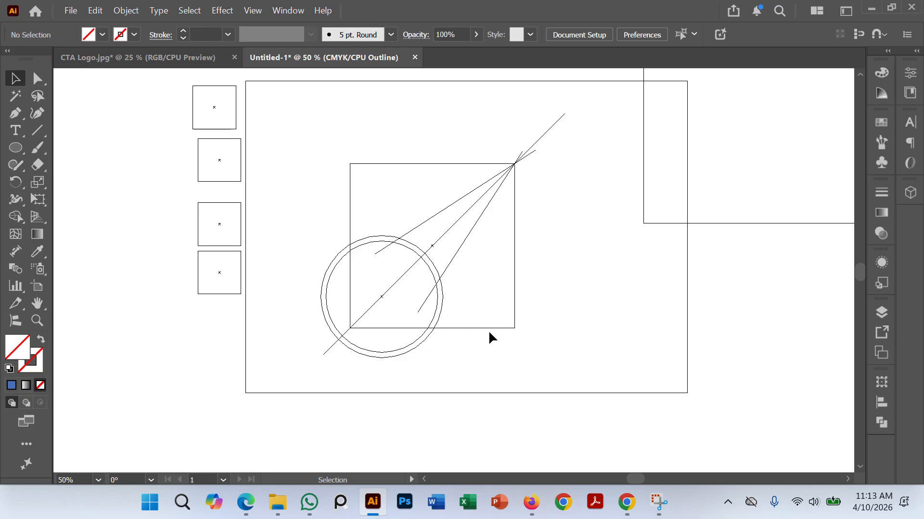
{"action": "key", "text": "ctrl+y"}
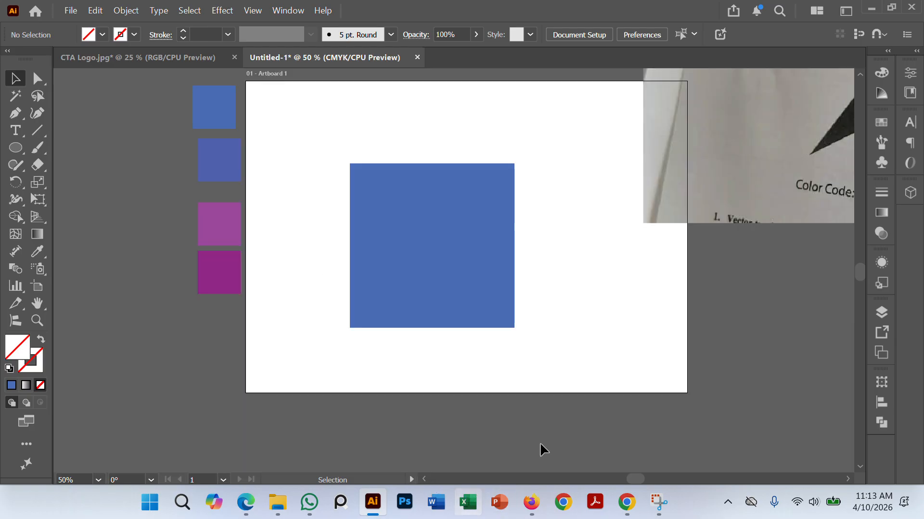
{"action": "scroll", "coordinate": [646, 322], "scroll_direction": "down", "scroll_amount": 1}
{"action": "left_click_drag", "start_coordinate": [712, 300], "coordinate": [473, 343]}
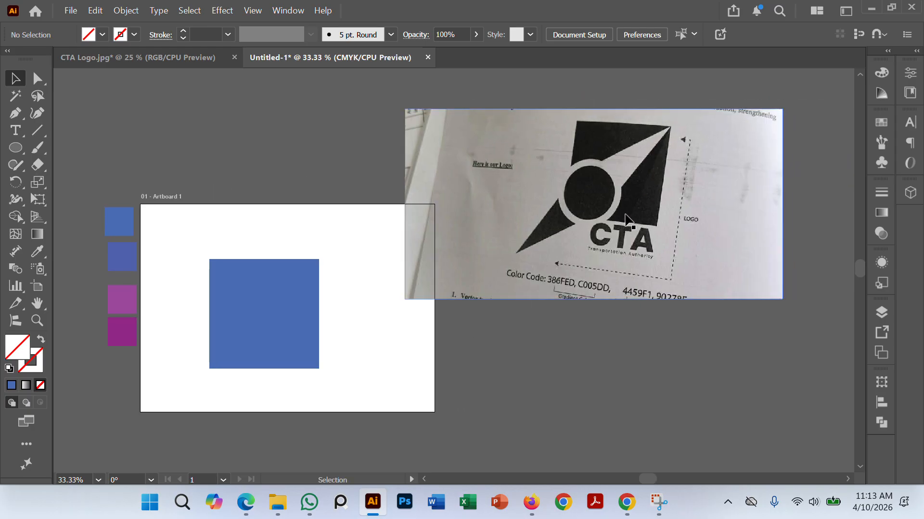
{"action": "key", "text": "space"}
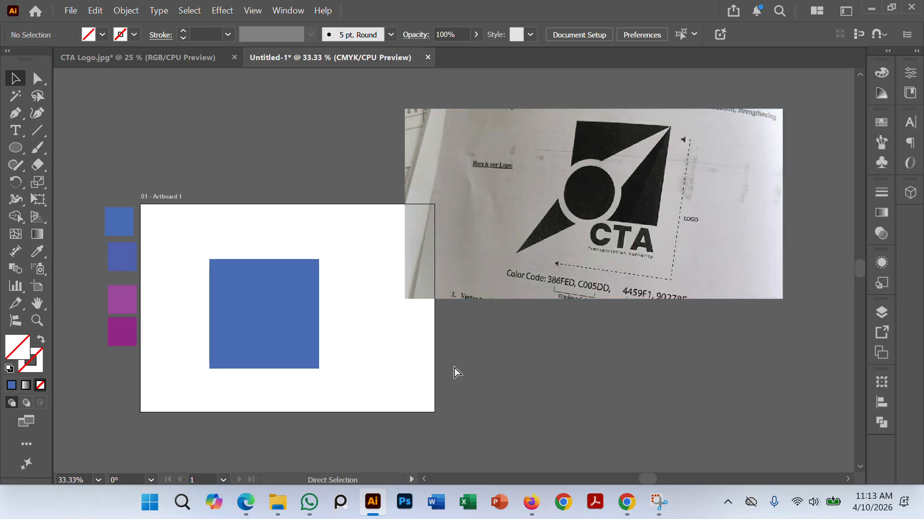
{"action": "key", "text": "ctrl+y"}
{"action": "scroll", "coordinate": [326, 316], "scroll_direction": "up", "scroll_amount": 3, "text": "alt"}
{"action": "left_click_drag", "start_coordinate": [359, 338], "coordinate": [486, 265]}
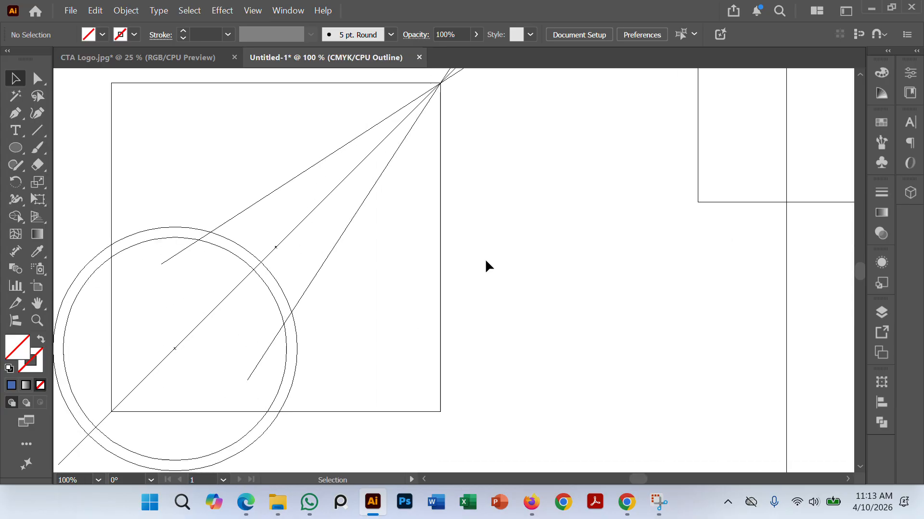
Step: Draw a straight Pen path about 327 pt long from the square's upper-right corner down to its bottom edge
{"action": "left_click", "coordinate": [16, 114]}
{"action": "scroll", "coordinate": [391, 169], "scroll_direction": "down", "scroll_amount": 1, "text": "alt"}
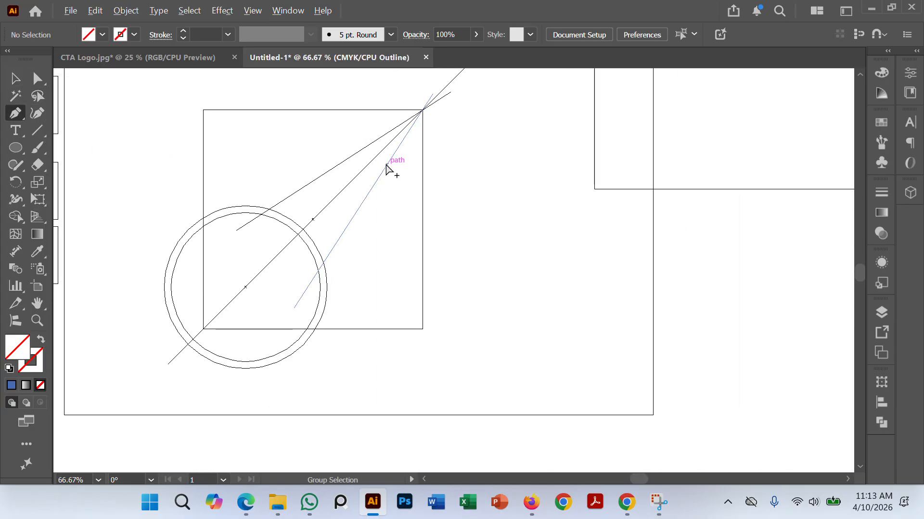
{"action": "key", "text": "space"}
{"action": "left_click_drag", "start_coordinate": [450, 206], "coordinate": [474, 169]}
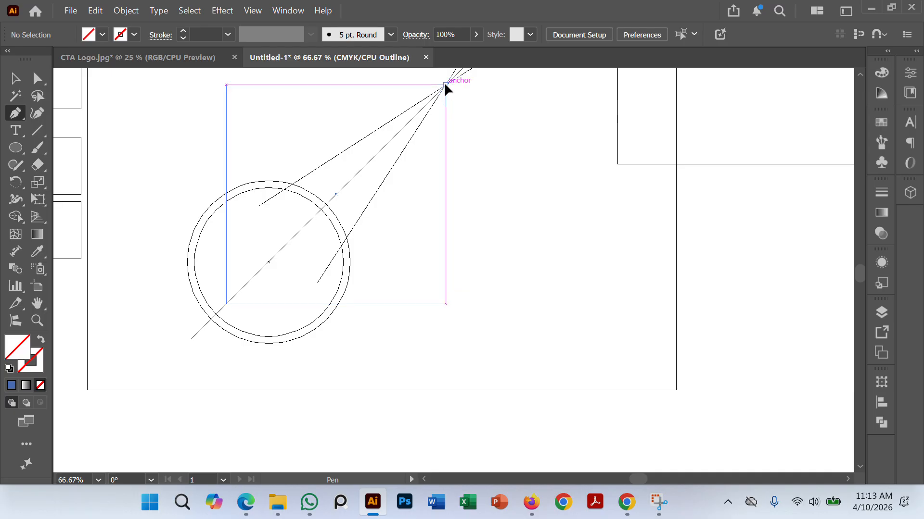
{"action": "left_click", "coordinate": [444, 85]}
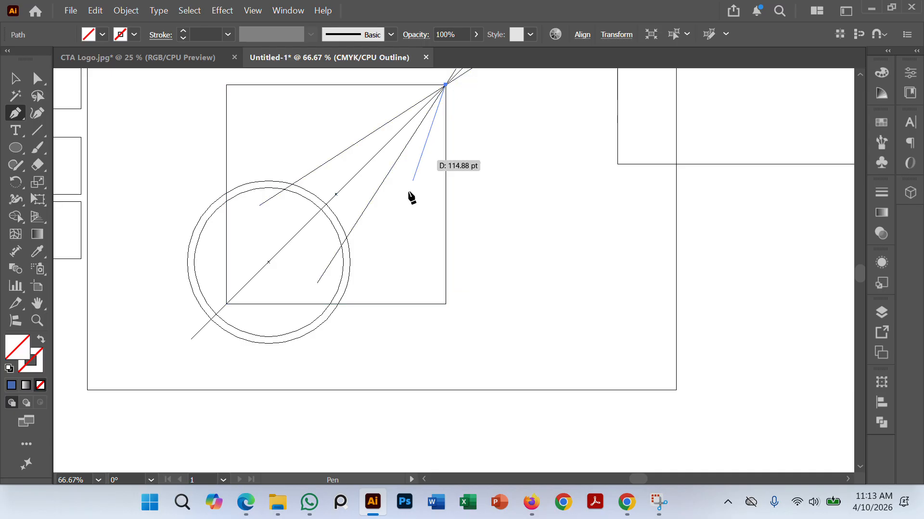
{"action": "left_click", "coordinate": [387, 304]}
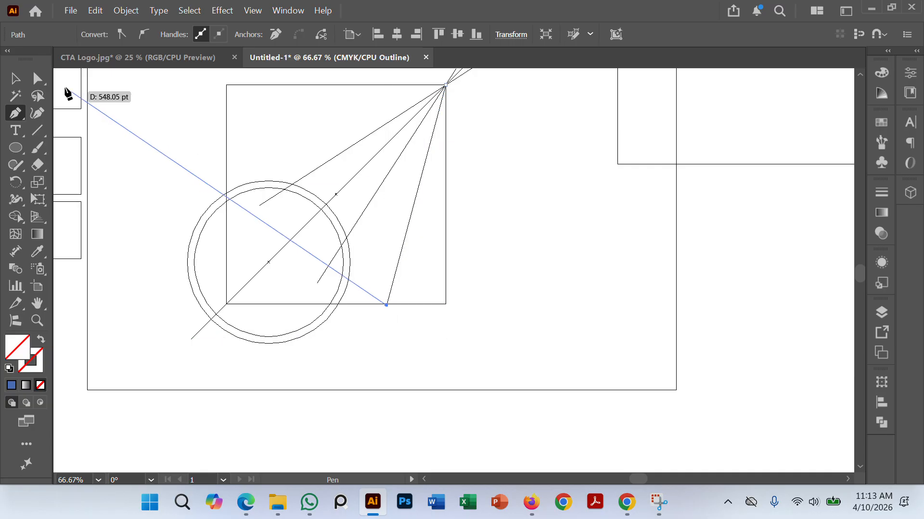
{"action": "left_click", "coordinate": [15, 78]}
{"action": "left_click", "coordinate": [529, 277]}
Step: With all logo paths selected, use Shape Builder to form the region beside the new line and merge the wedge across the diagonal
{"action": "key", "text": "ctrl+minus"}
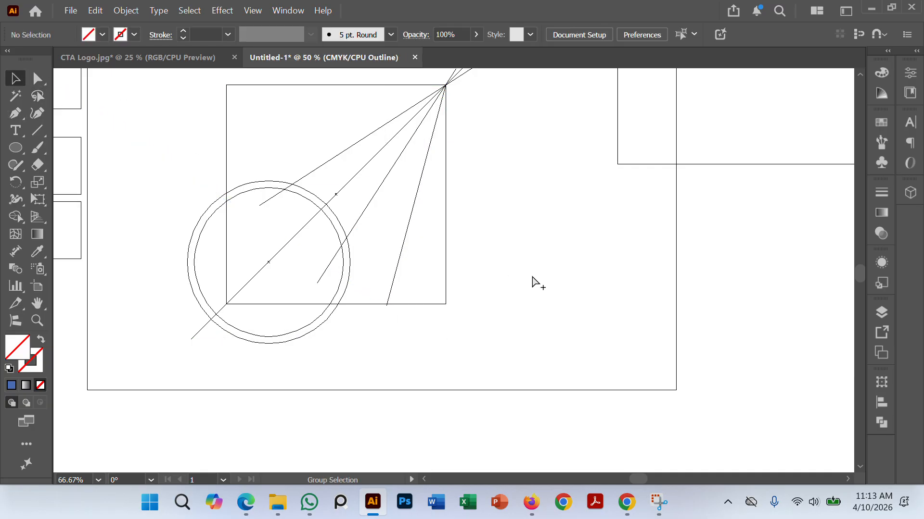
{"action": "left_click_drag", "start_coordinate": [517, 316], "coordinate": [507, 331]}
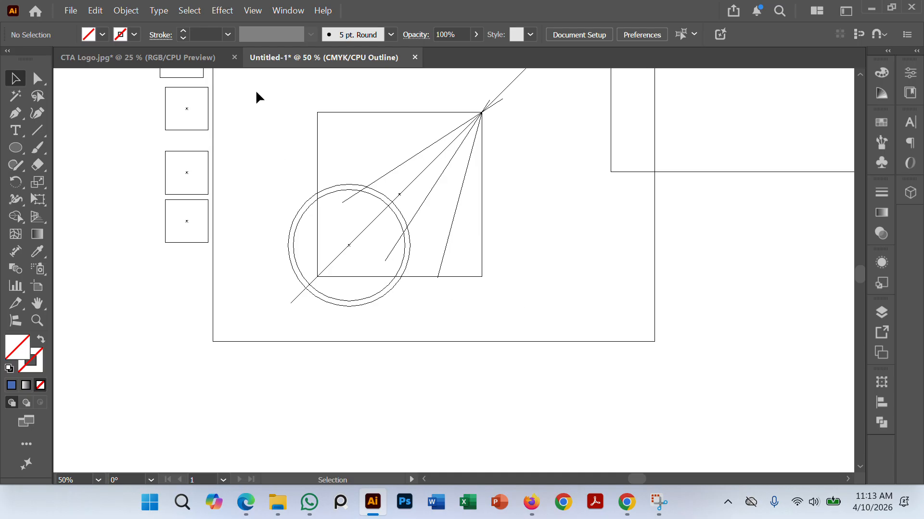
{"action": "left_click_drag", "start_coordinate": [273, 91], "coordinate": [531, 335]}
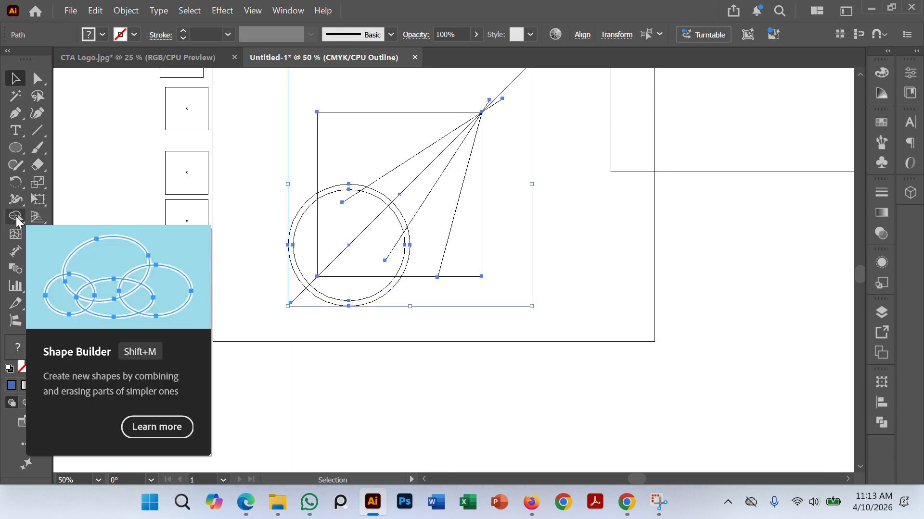
{"action": "left_click", "coordinate": [16, 217]}
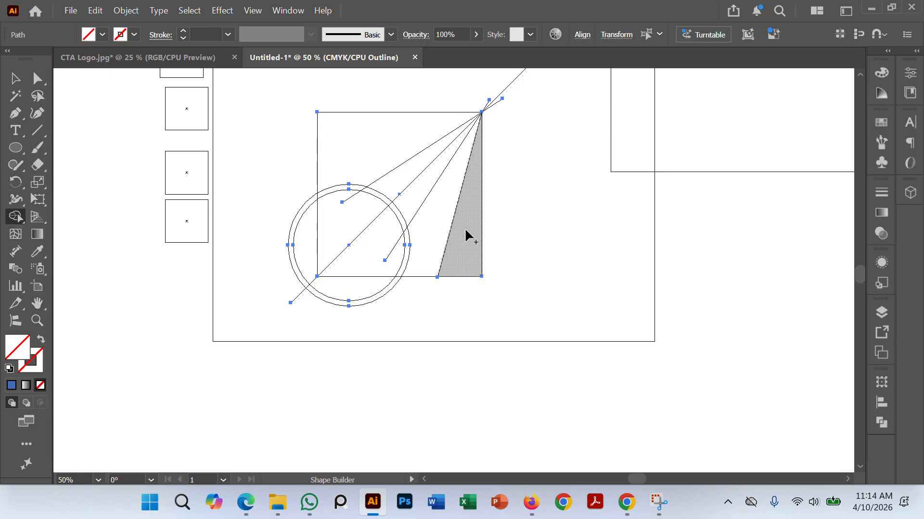
{"action": "left_click", "coordinate": [429, 221]}
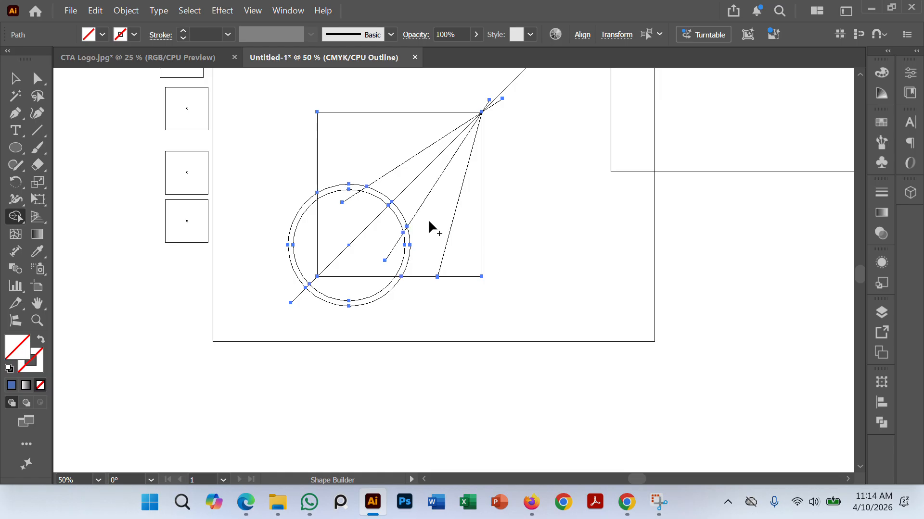
{"action": "left_click_drag", "start_coordinate": [413, 194], "coordinate": [402, 181]}
Step: Merge all the regions inside the inner circle into one disc with Shape Builder, and deselect the artwork
{"action": "scroll", "coordinate": [359, 241], "scroll_direction": "up", "scroll_amount": 2}
{"action": "left_click_drag", "start_coordinate": [313, 235], "coordinate": [399, 324]}
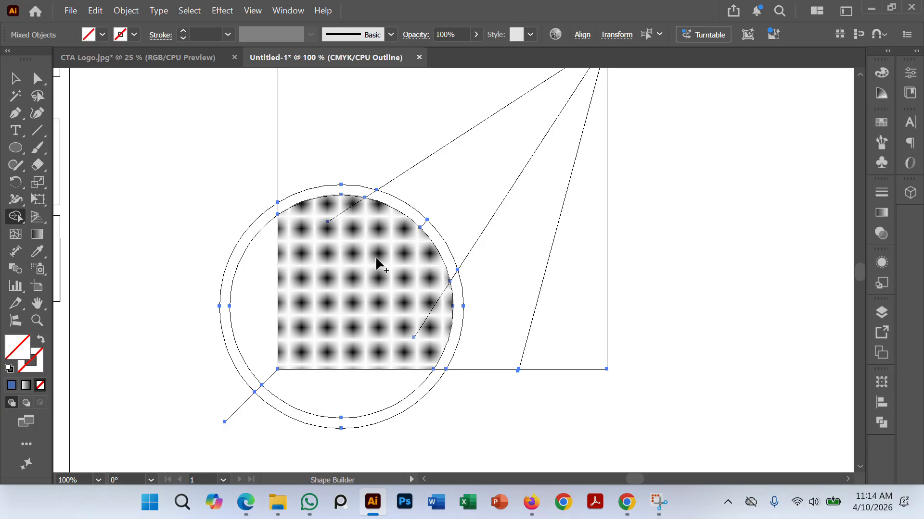
{"action": "scroll", "coordinate": [378, 255], "scroll_direction": "down", "scroll_amount": 2}
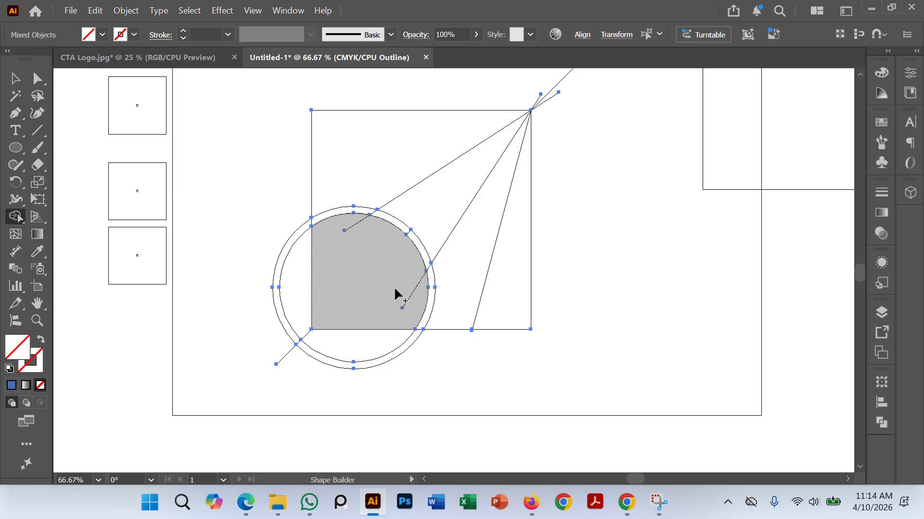
{"action": "left_click_drag", "start_coordinate": [322, 262], "coordinate": [304, 263]}
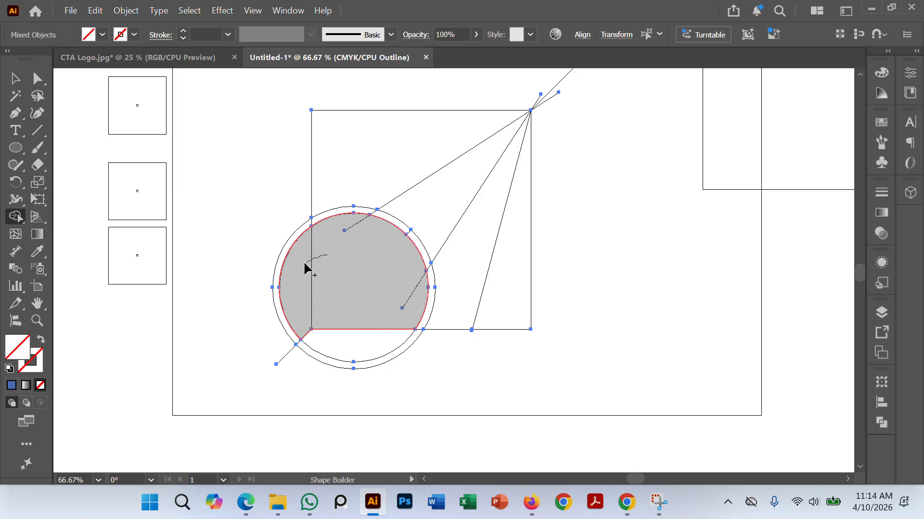
{"action": "mouse_move", "coordinate": [303, 305]}
{"action": "left_mouse_down"}
{"action": "mouse_move", "coordinate": [324, 340]}
{"action": "mouse_move", "coordinate": [361, 333]}
{"action": "mouse_move", "coordinate": [376, 316]}
{"action": "left_mouse_up"}
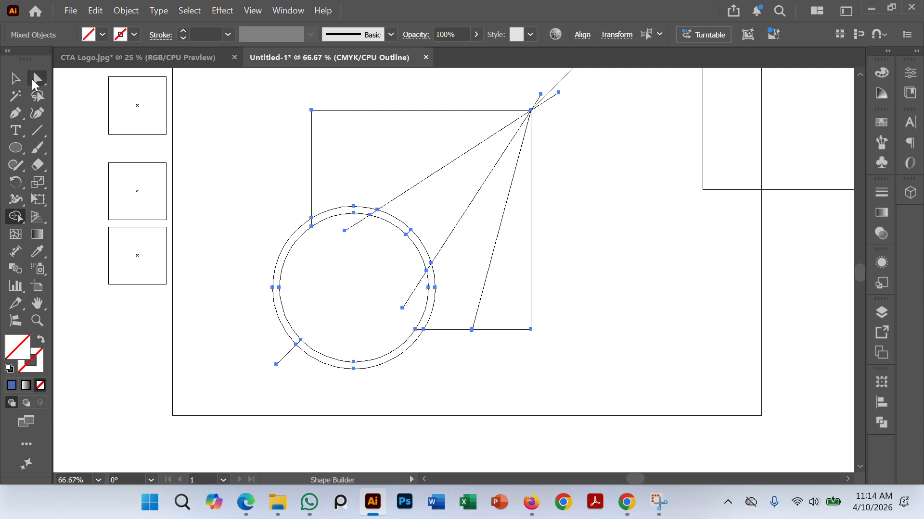
{"action": "left_click", "coordinate": [15, 78]}
{"action": "left_click", "coordinate": [246, 186]}
Step: Undo the inner-circle merges and redo them, leaving the artwork deselected
{"action": "scroll", "coordinate": [361, 232], "scroll_direction": "down", "scroll_amount": 1}
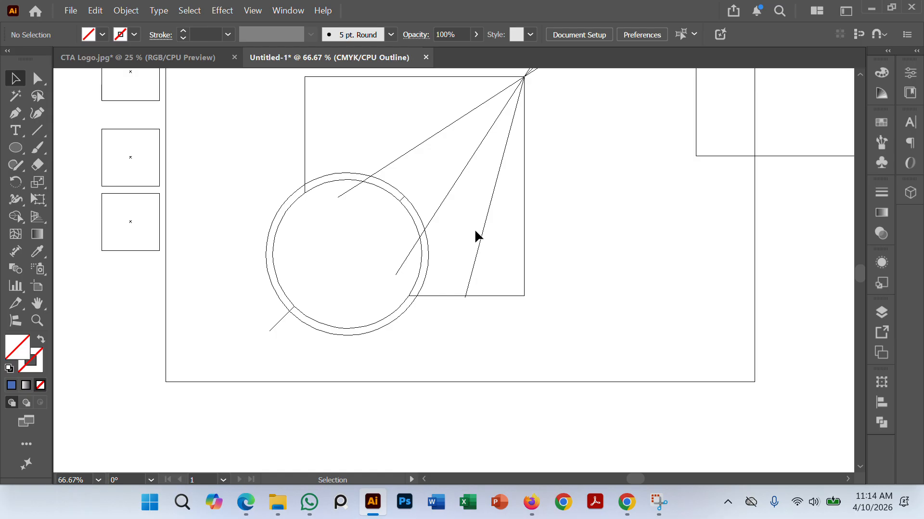
{"action": "key", "text": "ctrl+a"}
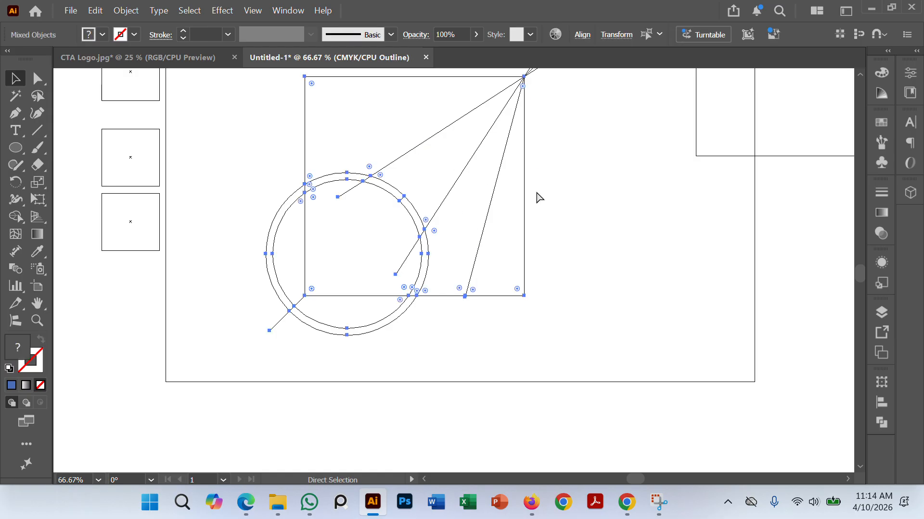
{"action": "key", "text": "ctrl+z"}
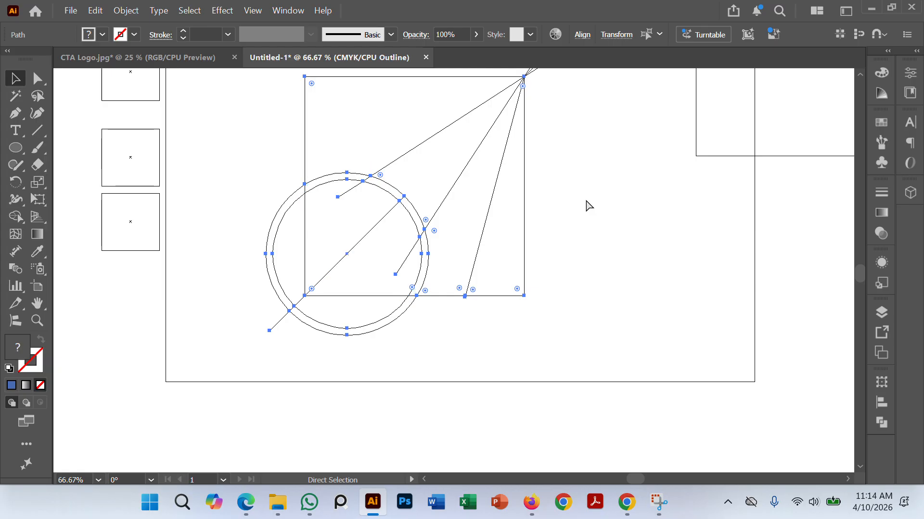
{"action": "key", "text": "ctrl"}
{"action": "key", "text": "ctrl+shift+z"}
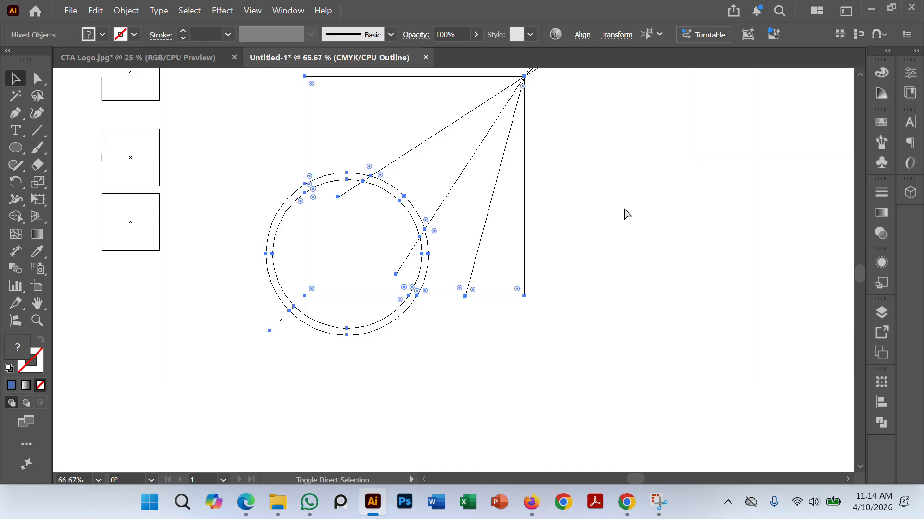
{"action": "key", "text": "ctrl+shift+z"}
{"action": "left_click", "coordinate": [623, 213]}
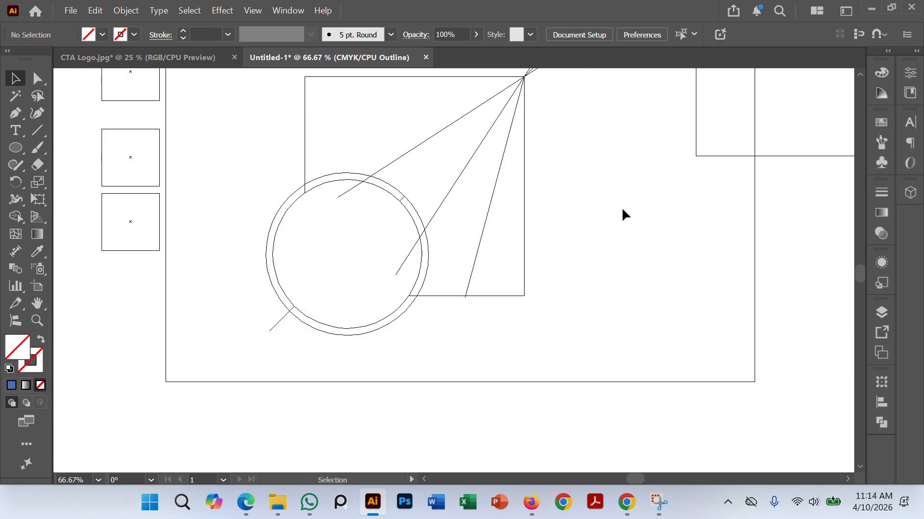
Step: Duplicate the wedge between the two diagonal lines below the circles and rotate the copy 180°
{"action": "left_click", "coordinate": [480, 143]}
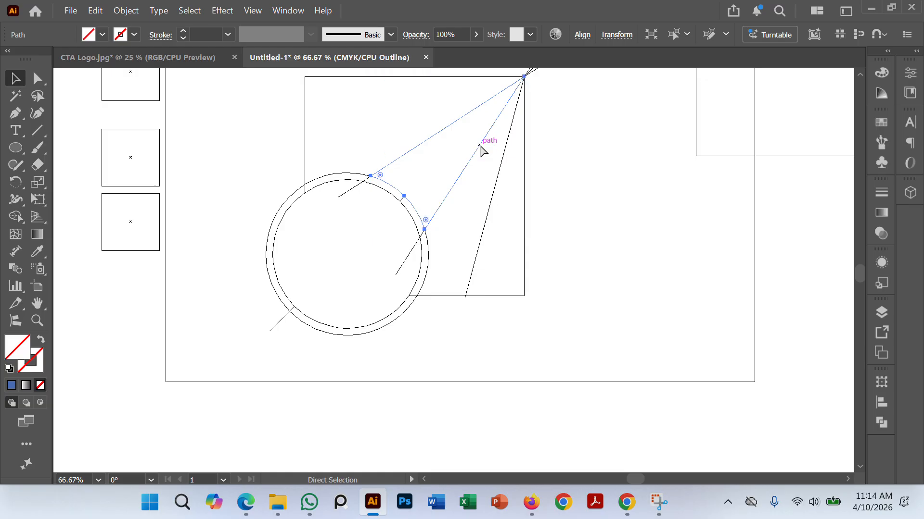
{"action": "scroll", "coordinate": [480, 144], "scroll_direction": "down", "scroll_amount": 1}
{"action": "left_click_drag", "start_coordinate": [480, 148], "coordinate": [382, 358]}
{"action": "left_click", "coordinate": [441, 357]}
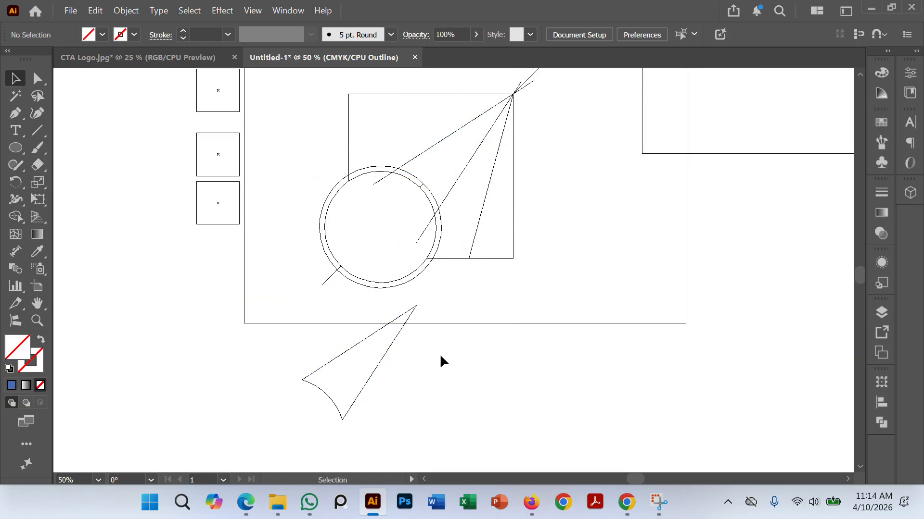
{"action": "left_click", "coordinate": [415, 309]}
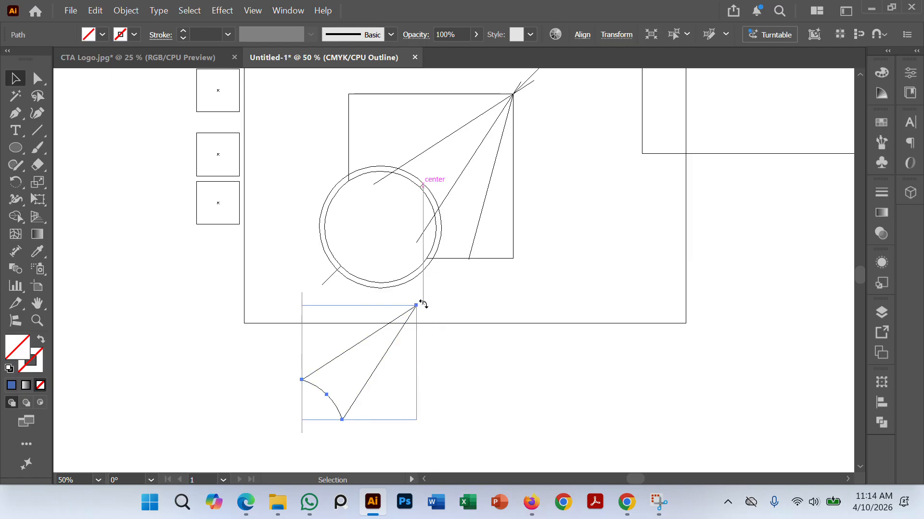
{"action": "left_click_drag", "start_coordinate": [423, 305], "coordinate": [307, 410]}
{"action": "left_click", "coordinate": [472, 377]}
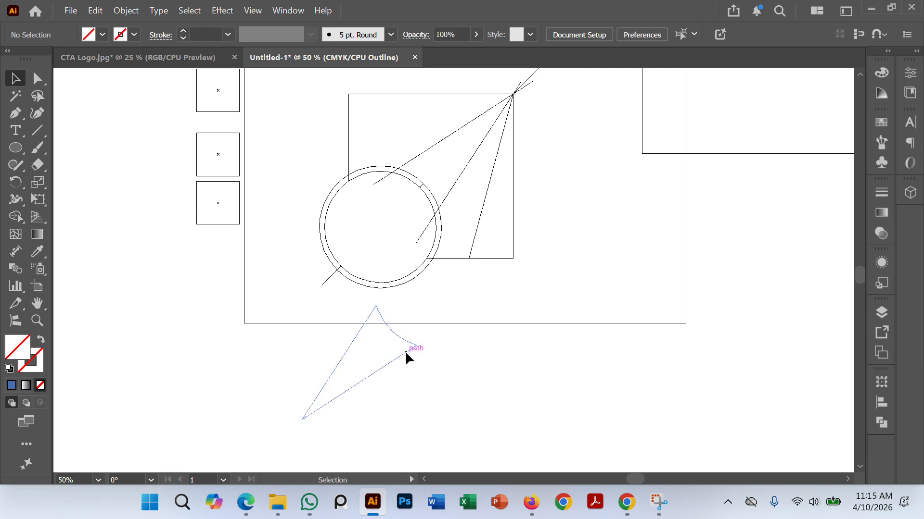
Step: Move the rotated wedge so its curved edge sits on the outer circle's lower-left arc, opposite the original wedge
{"action": "left_click_drag", "start_coordinate": [406, 354], "coordinate": [348, 298]}
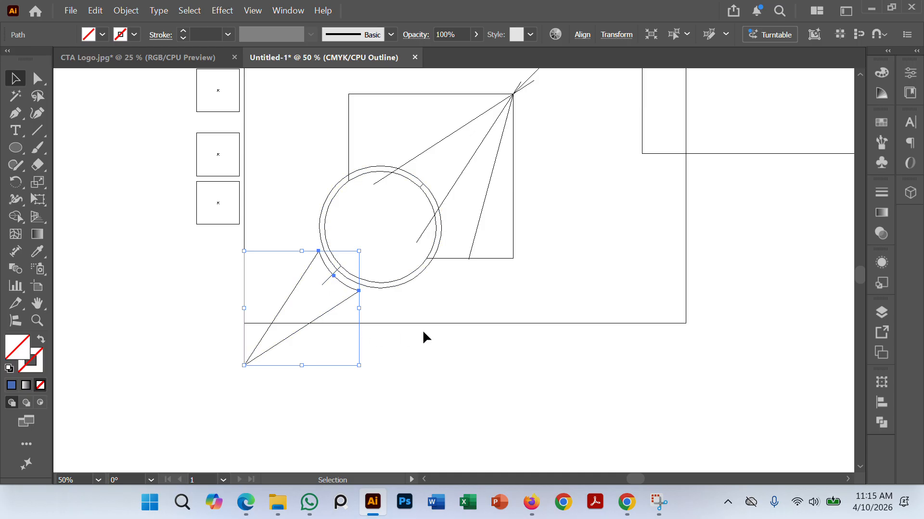
{"action": "left_click", "coordinate": [404, 332]}
{"action": "scroll", "coordinate": [393, 331], "scroll_direction": "up", "scroll_amount": 1}
{"action": "scroll", "coordinate": [393, 332], "scroll_direction": "up", "scroll_amount": 4}
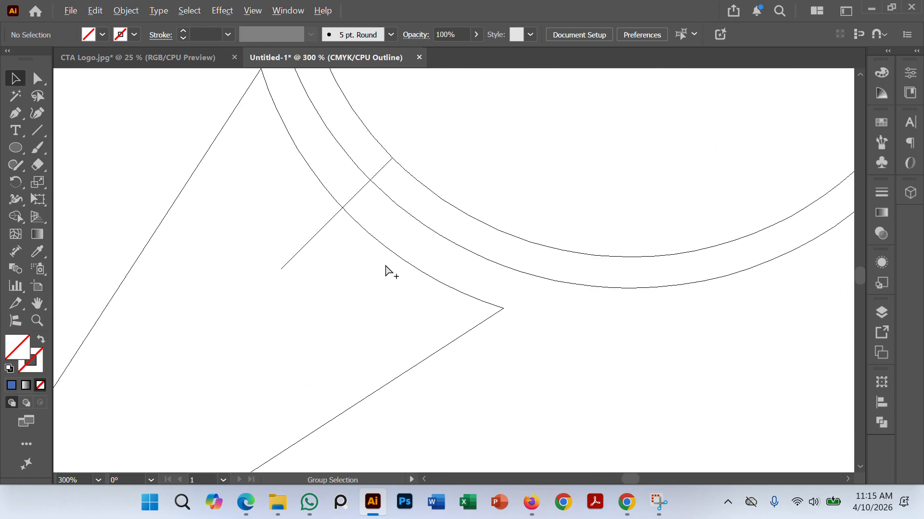
{"action": "scroll", "coordinate": [380, 260], "scroll_direction": "down", "scroll_amount": 1}
{"action": "left_click_drag", "start_coordinate": [373, 247], "coordinate": [386, 218]}
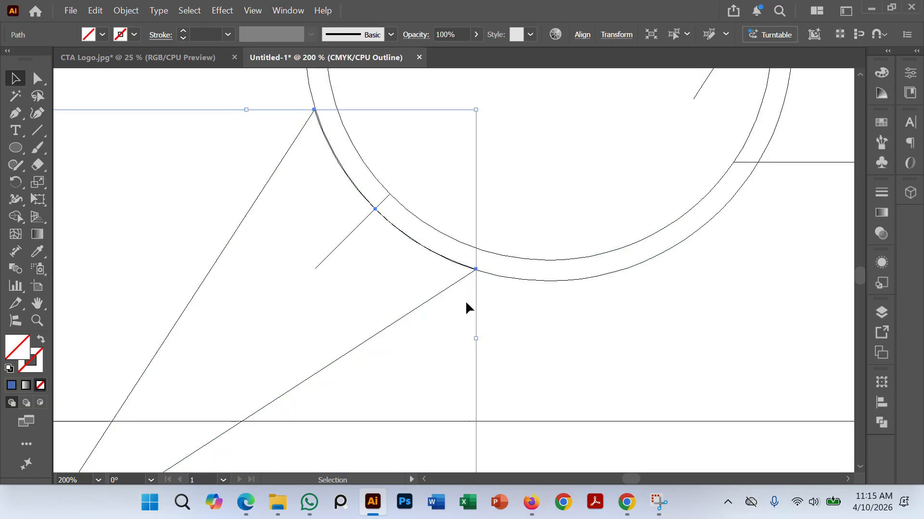
{"action": "left_click", "coordinate": [580, 360]}
{"action": "left_click", "coordinate": [409, 314]}
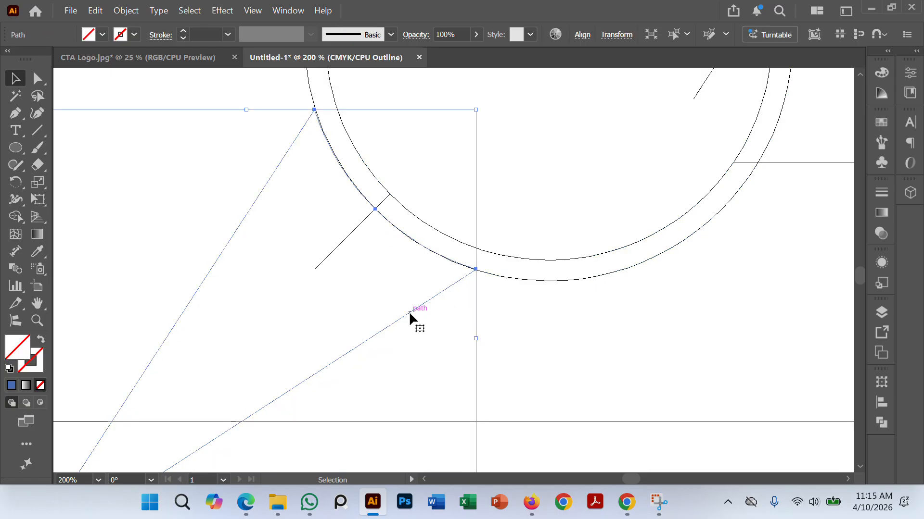
{"action": "left_click", "coordinate": [523, 358]}
Step: With all logo paths selected, use Shape Builder to merge the ring segments along the left side of the two circles
{"action": "key", "text": "ctrl+minus"}
{"action": "key", "text": "ctrl+minus"}
{"action": "left_click_drag", "start_coordinate": [603, 344], "coordinate": [515, 344]}
{"action": "scroll", "coordinate": [521, 327], "scroll_direction": "down", "scroll_amount": 1}
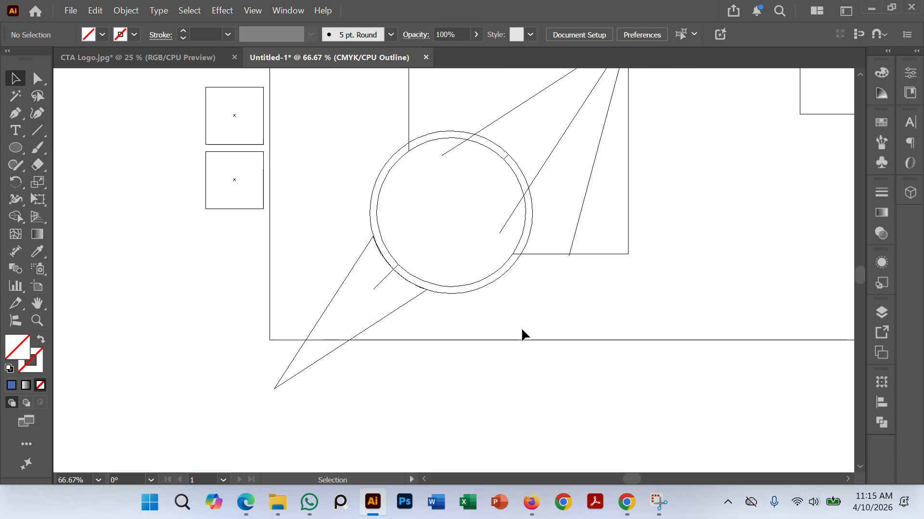
{"action": "left_click_drag", "start_coordinate": [563, 310], "coordinate": [543, 344]}
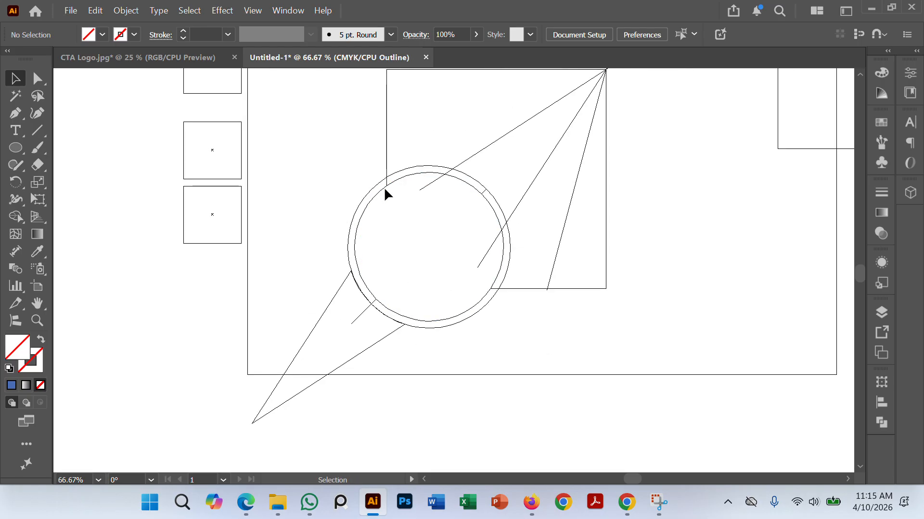
{"action": "scroll", "coordinate": [384, 186], "scroll_direction": "down", "scroll_amount": 1}
{"action": "left_click_drag", "start_coordinate": [314, 178], "coordinate": [324, 188]}
{"action": "left_click_drag", "start_coordinate": [332, 85], "coordinate": [633, 358]}
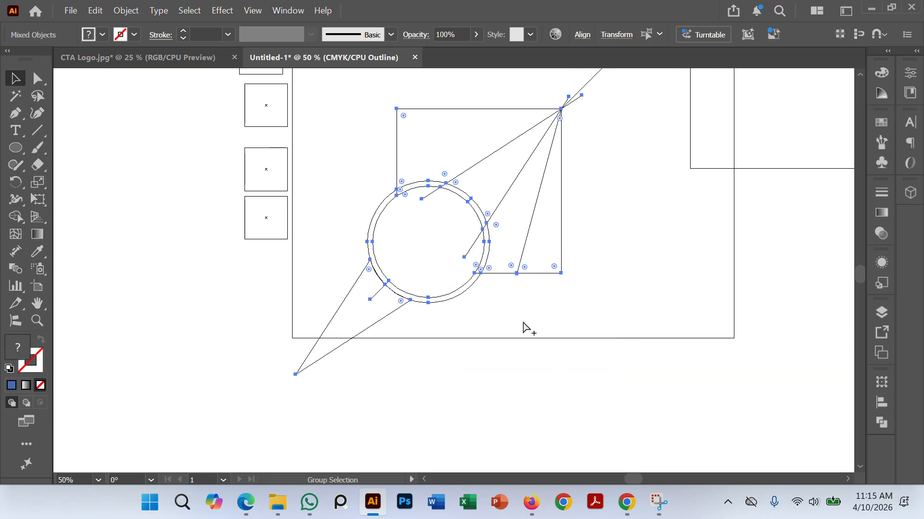
{"action": "scroll", "coordinate": [511, 328], "scroll_direction": "up", "scroll_amount": 2}
{"action": "left_click_drag", "start_coordinate": [507, 331], "coordinate": [533, 379]}
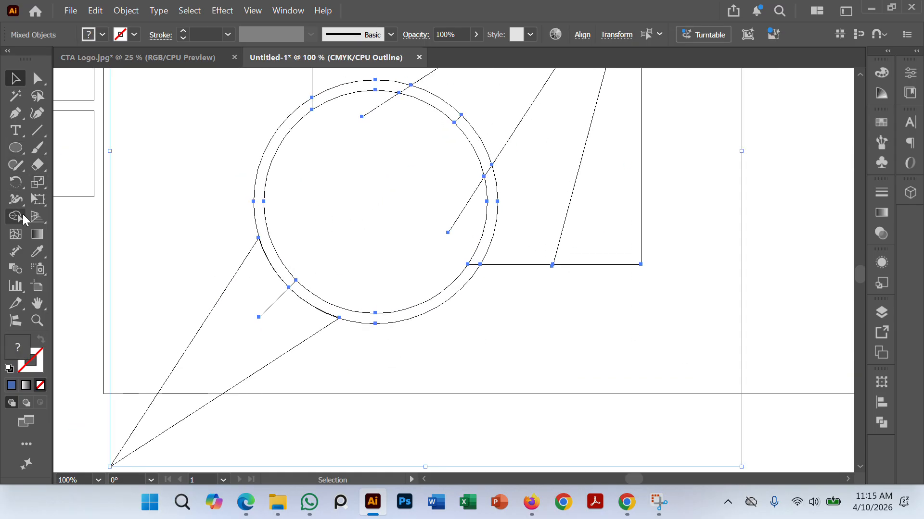
{"action": "left_click", "coordinate": [15, 216]}
{"action": "left_click_drag", "start_coordinate": [319, 99], "coordinate": [311, 110]}
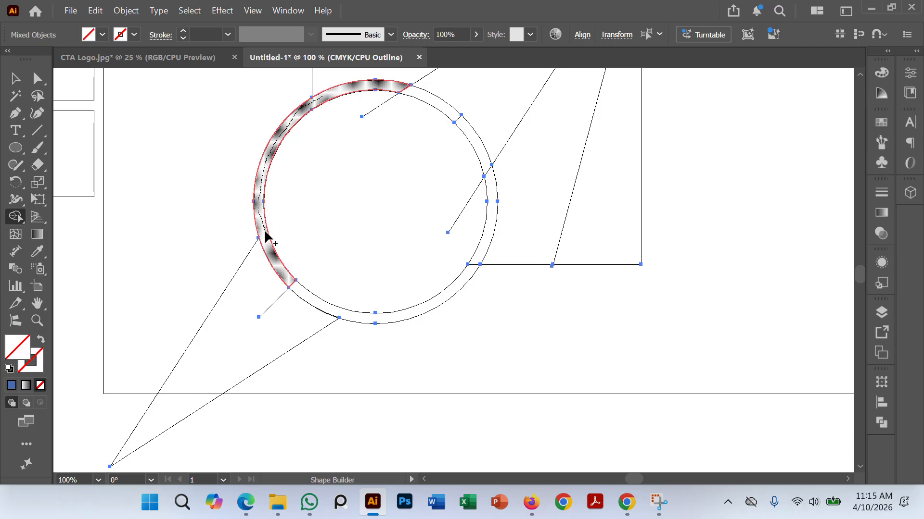
{"action": "mouse_move", "coordinate": [279, 268]}
{"action": "left_mouse_down"}
{"action": "mouse_move", "coordinate": [329, 308]}
{"action": "mouse_move", "coordinate": [310, 295]}
{"action": "mouse_move", "coordinate": [429, 225]}
{"action": "mouse_move", "coordinate": [341, 231]}
{"action": "mouse_move", "coordinate": [288, 304]}
{"action": "mouse_move", "coordinate": [300, 294]}
{"action": "left_mouse_up"}
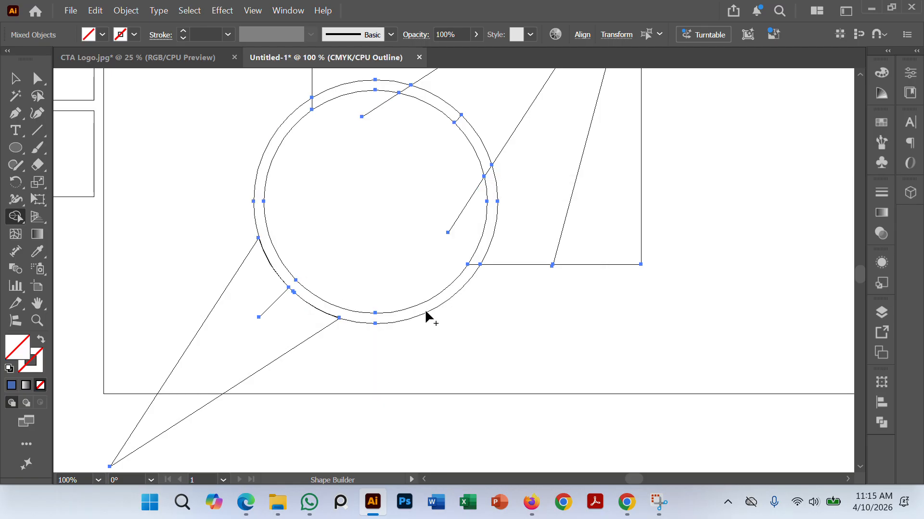
Step: Merge the ring's right and top segments into one continuous ring with Shape Builder, and deselect the artwork
{"action": "key", "text": "super"}
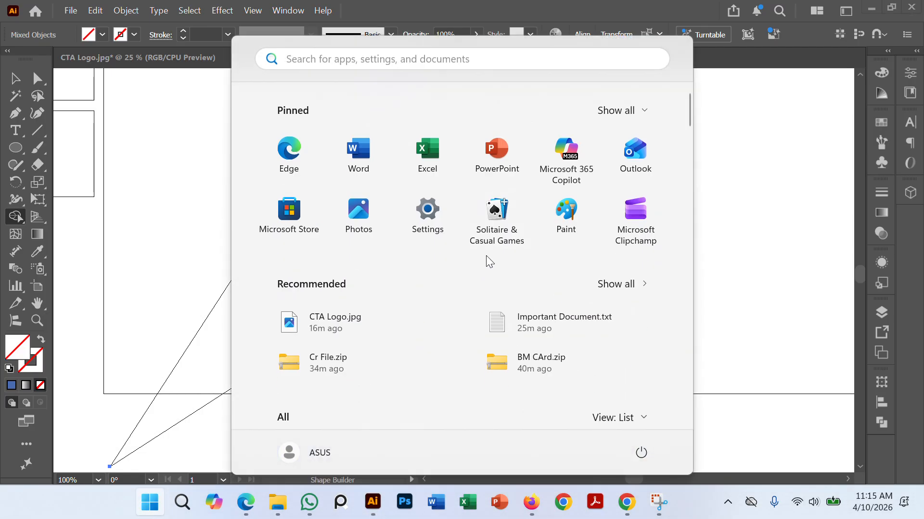
{"action": "left_click", "coordinate": [176, 147]}
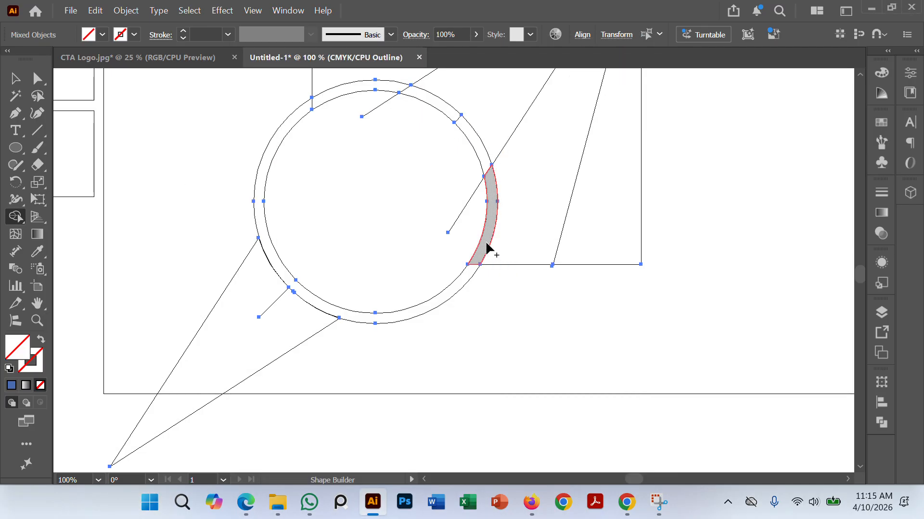
{"action": "left_click_drag", "start_coordinate": [493, 205], "coordinate": [486, 163]}
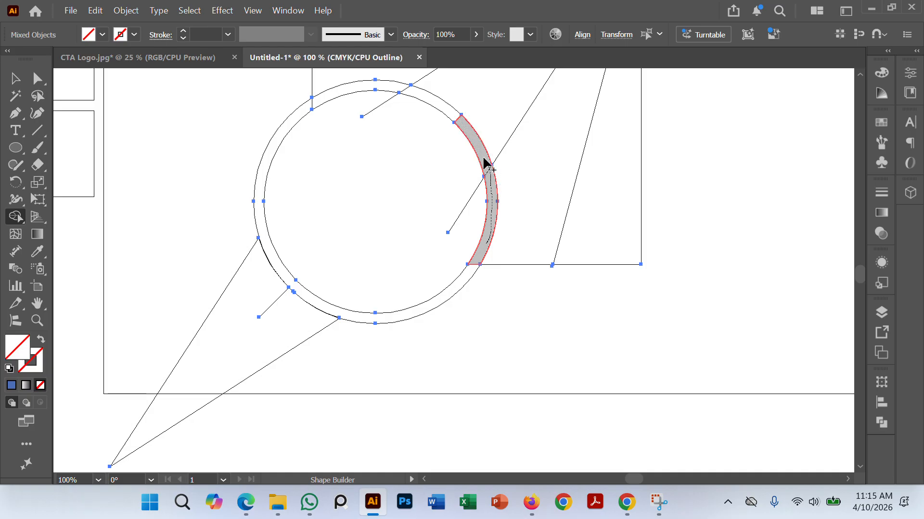
{"action": "left_click_drag", "start_coordinate": [469, 130], "coordinate": [448, 119]}
{"action": "key", "text": "super"}
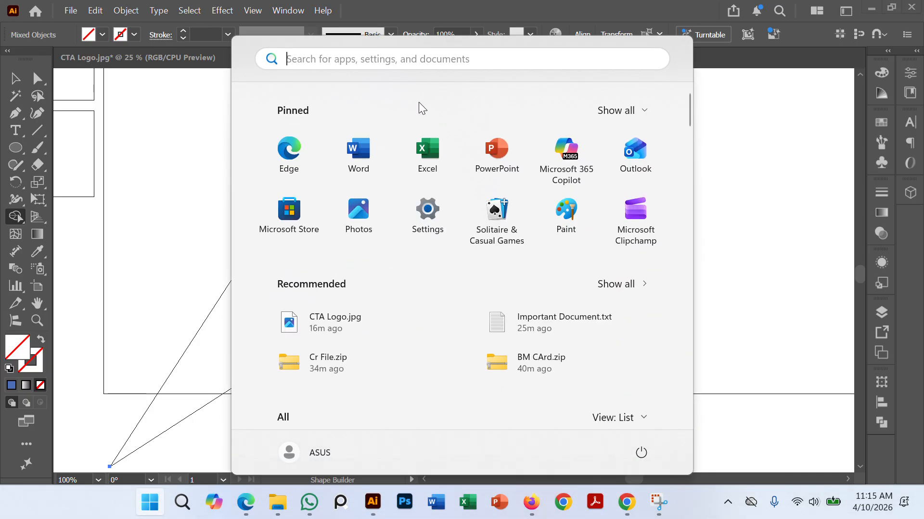
{"action": "left_click", "coordinate": [169, 133]}
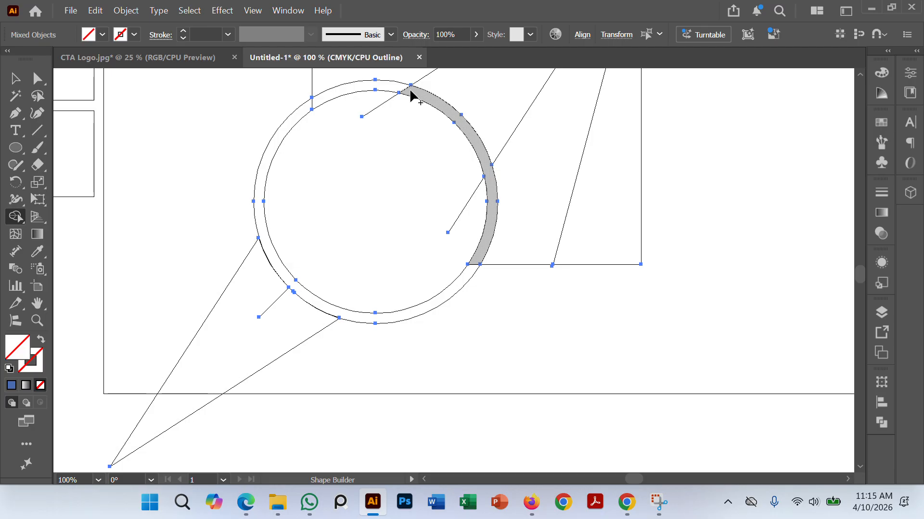
{"action": "left_click_drag", "start_coordinate": [334, 99], "coordinate": [303, 109]}
{"action": "key", "text": "super"}
{"action": "left_click", "coordinate": [13, 79]}
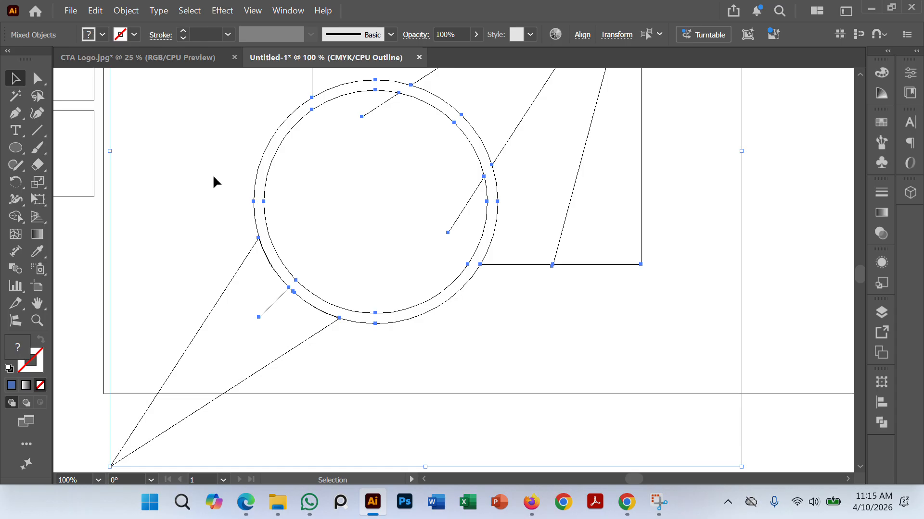
{"action": "left_click", "coordinate": [214, 179]}
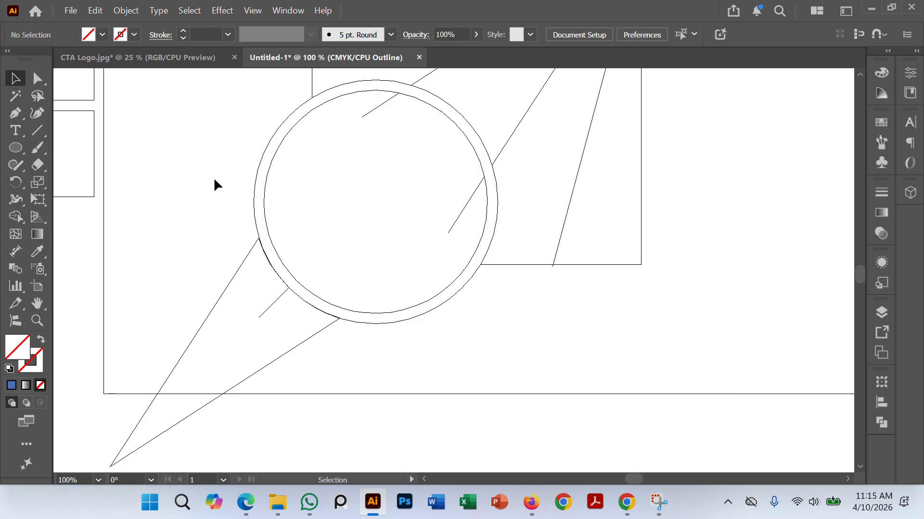
Step: Delete the two leftover line stubs inside the inner circle and the one inside the lower-left wedge
{"action": "left_click", "coordinate": [463, 208]}
{"action": "key", "text": "Delete"}
{"action": "left_click", "coordinate": [377, 108]}
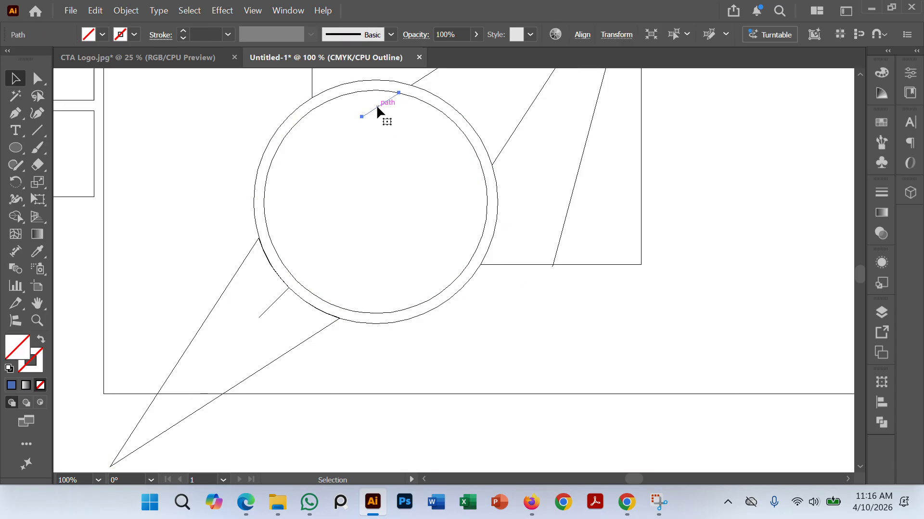
{"action": "key", "text": "Delete"}
{"action": "left_click", "coordinate": [277, 300]}
{"action": "key", "text": "Delete"}
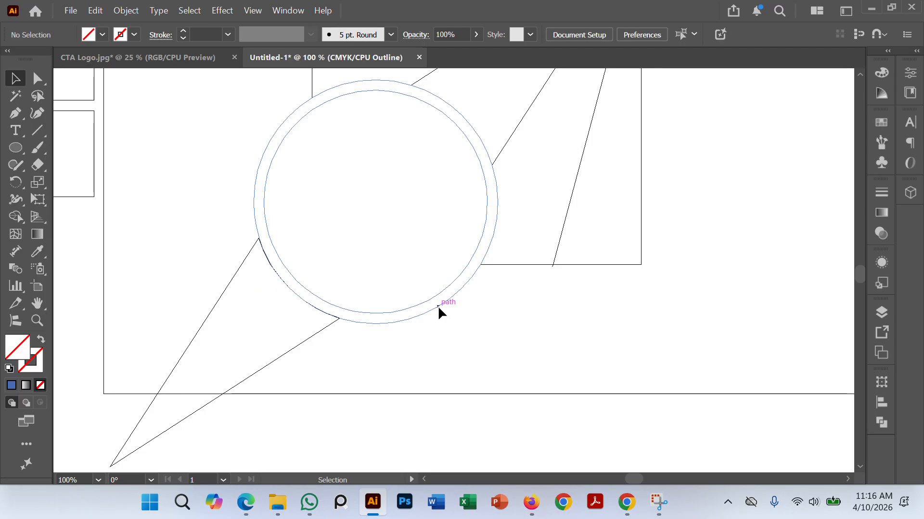
Step: Delete the merged ring between the two circles to leave a gap around the inner disc
{"action": "left_click", "coordinate": [438, 309]}
{"action": "left_click", "coordinate": [484, 356]}
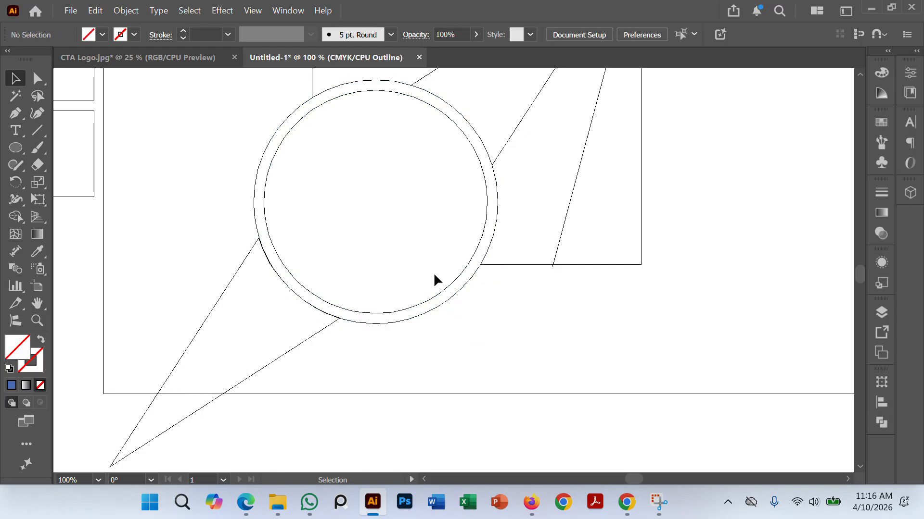
{"action": "left_click", "coordinate": [293, 123]}
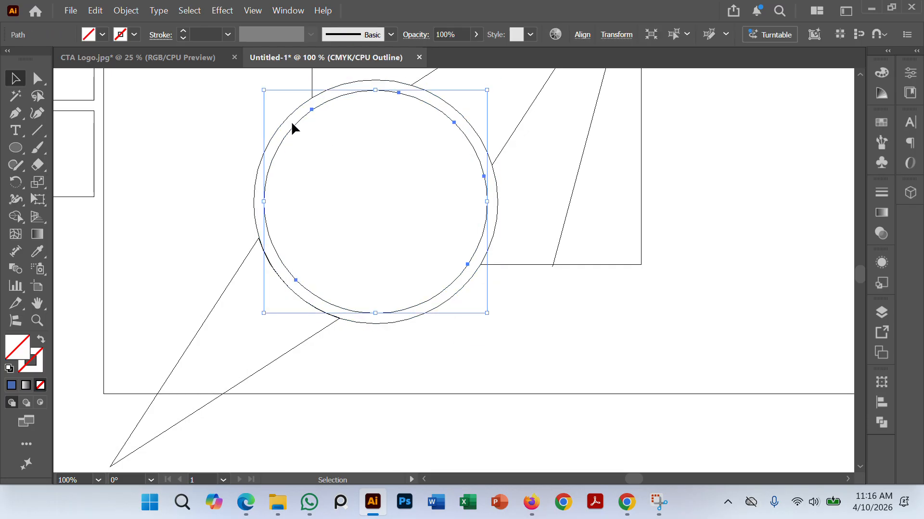
{"action": "left_click", "coordinate": [286, 116]}
{"action": "left_click", "coordinate": [301, 134]}
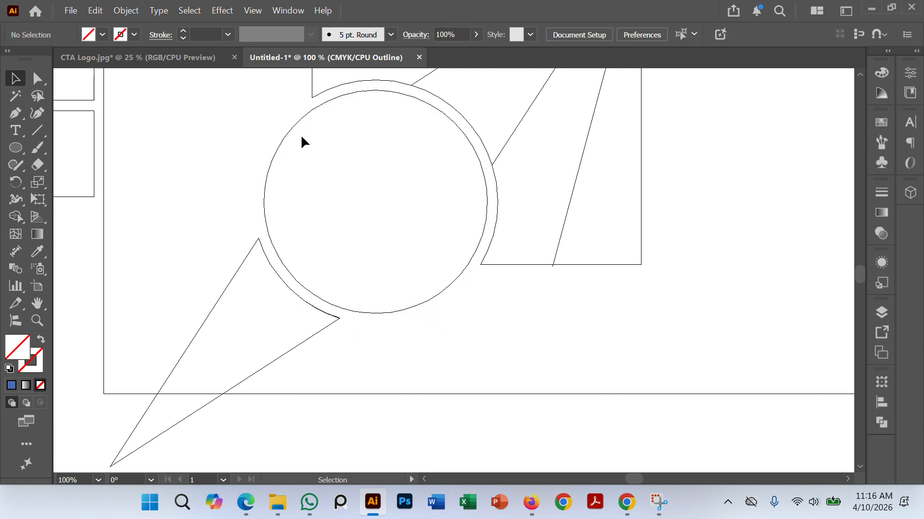
Step: Delete the small line end protruding below the square's bottom edge
{"action": "key", "text": "a"}
{"action": "scroll", "coordinate": [522, 358], "scroll_direction": "up", "scroll_amount": 4}
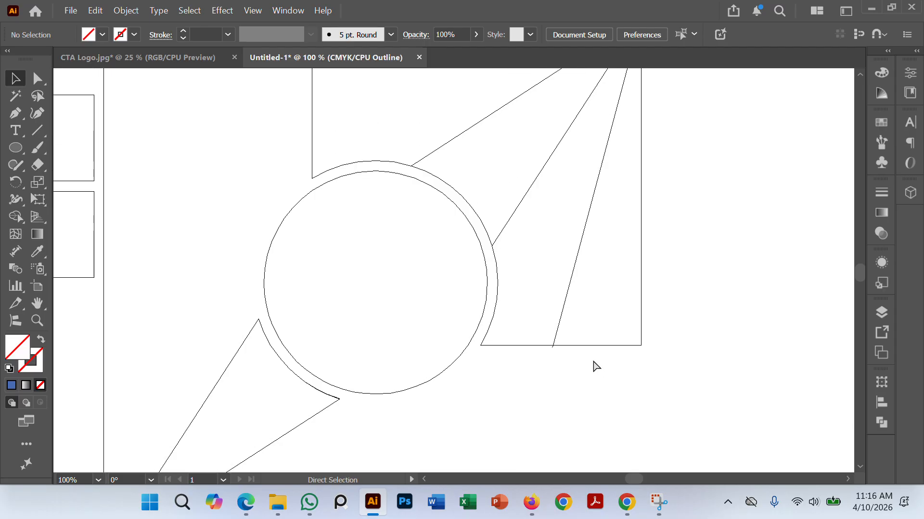
{"action": "scroll", "coordinate": [560, 359], "scroll_direction": "up", "scroll_amount": 3}
{"action": "key", "text": "v"}
{"action": "left_click_drag", "start_coordinate": [538, 324], "coordinate": [538, 322]}
{"action": "left_click", "coordinate": [547, 345]}
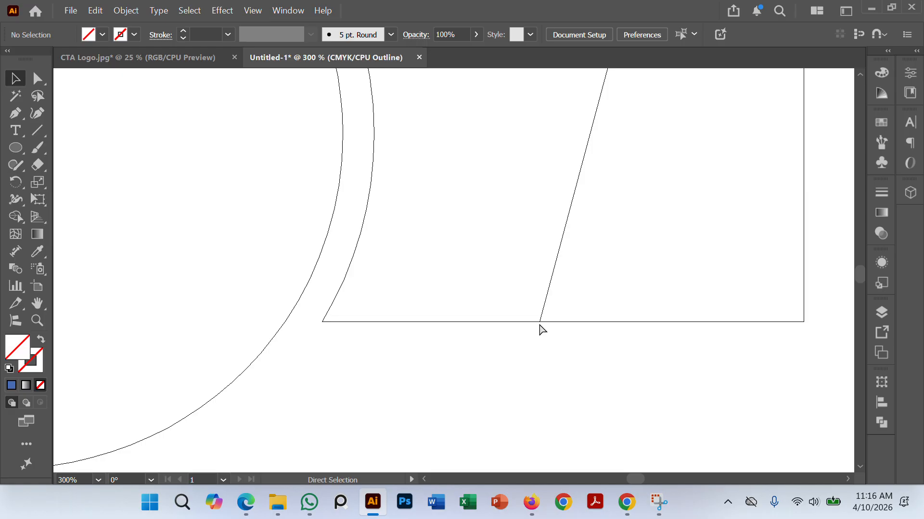
Step: Delete the three line ends extending beyond the square's upper-right corner
{"action": "scroll", "coordinate": [540, 325], "scroll_direction": "down", "scroll_amount": 4}
{"action": "left_click_drag", "start_coordinate": [646, 170], "coordinate": [616, 296]}
{"action": "scroll", "coordinate": [594, 236], "scroll_direction": "up", "scroll_amount": 3}
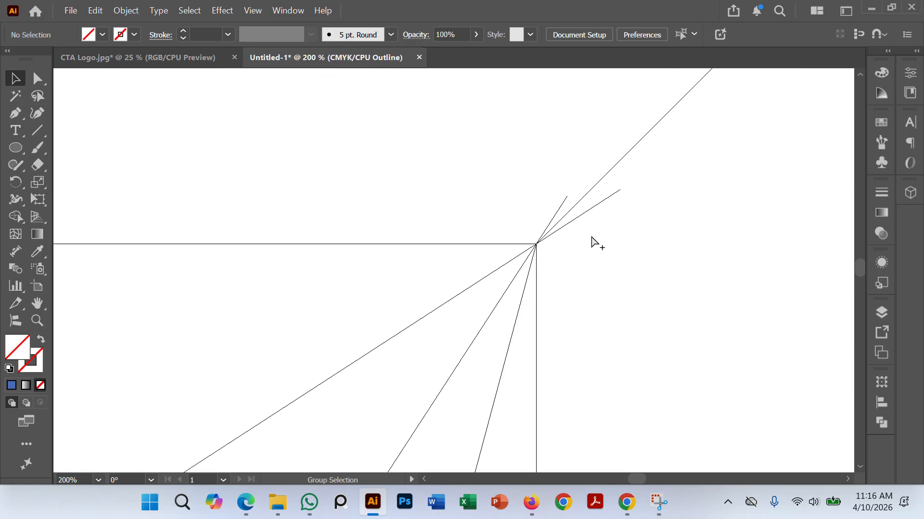
{"action": "left_click_drag", "start_coordinate": [567, 225], "coordinate": [567, 225]}
{"action": "key", "text": "Delete"}
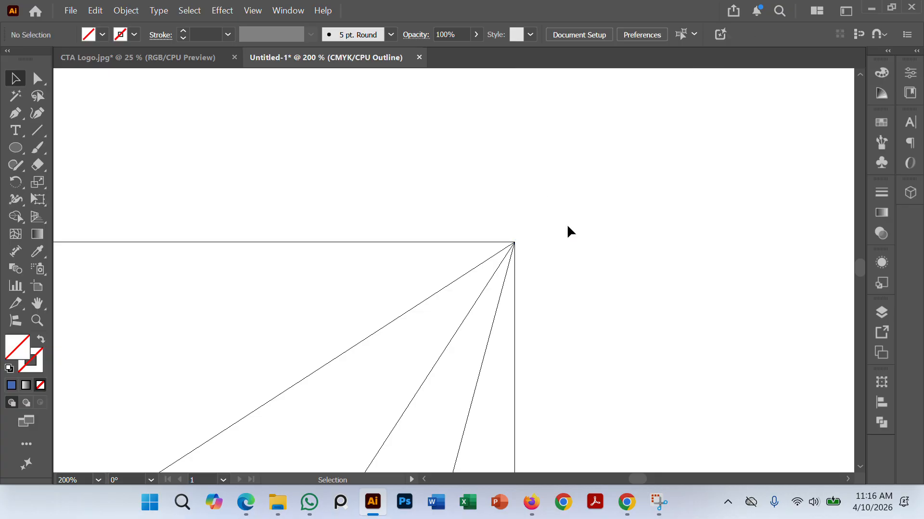
Step: Switch from outline to preview display and fill all the logo shapes with dark gray using the Eyedropper
{"action": "scroll", "coordinate": [583, 262], "scroll_direction": "down", "scroll_amount": 3}
{"action": "scroll", "coordinate": [556, 241], "scroll_direction": "down", "scroll_amount": 1}
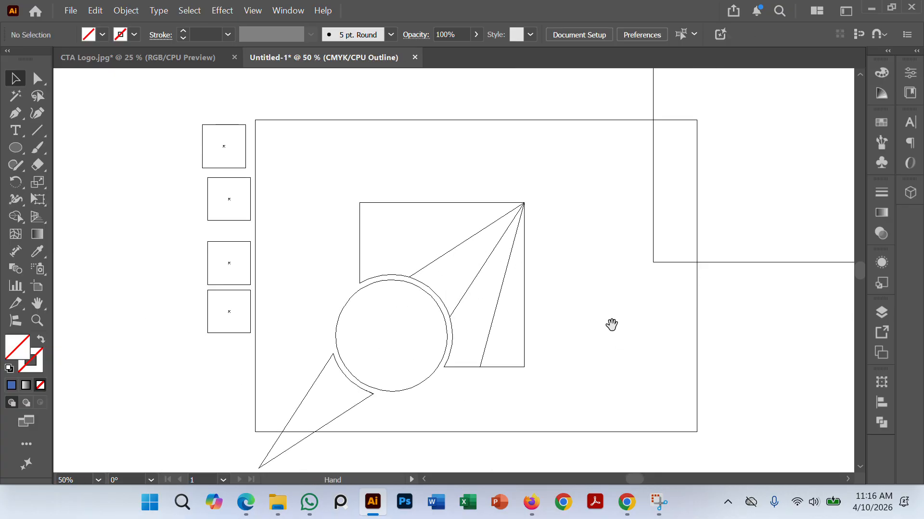
{"action": "key", "text": "ctrl+y"}
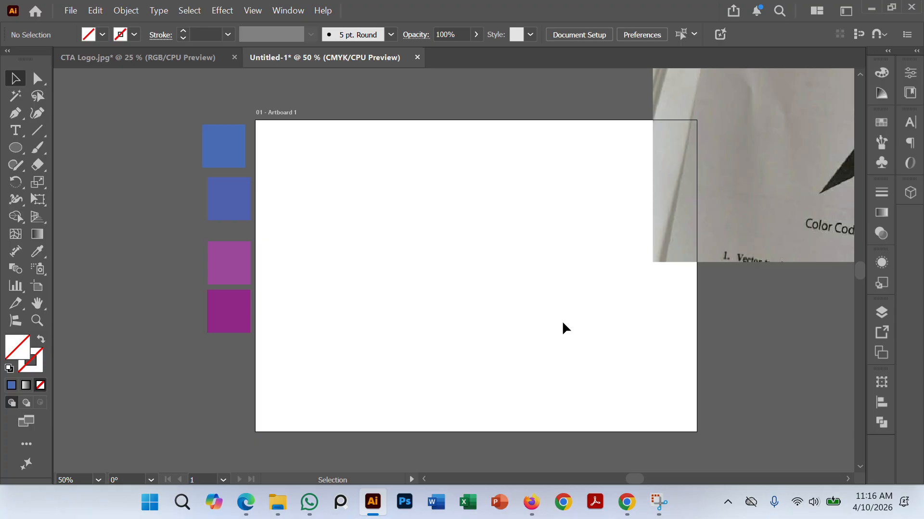
{"action": "scroll", "coordinate": [553, 255], "scroll_direction": "down", "scroll_amount": 1}
{"action": "left_click_drag", "start_coordinate": [526, 243], "coordinate": [512, 215]}
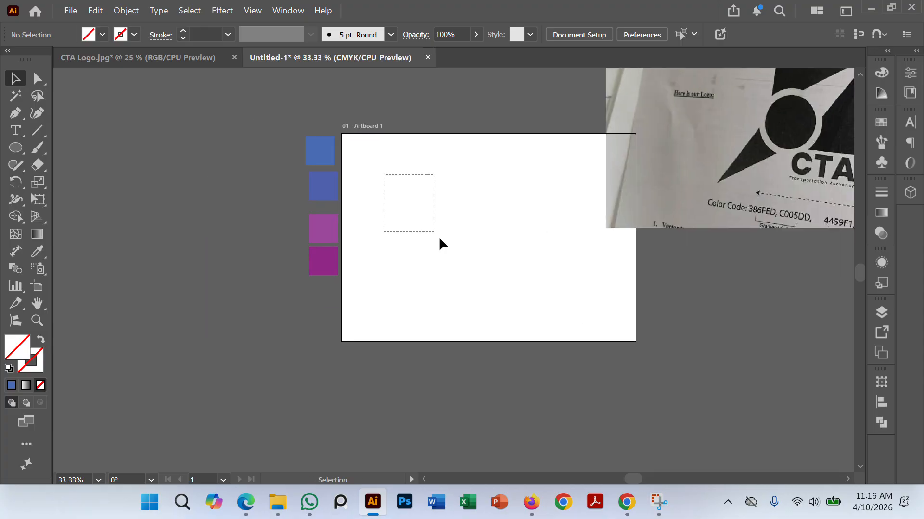
{"action": "left_click_drag", "start_coordinate": [439, 239], "coordinate": [575, 348]}
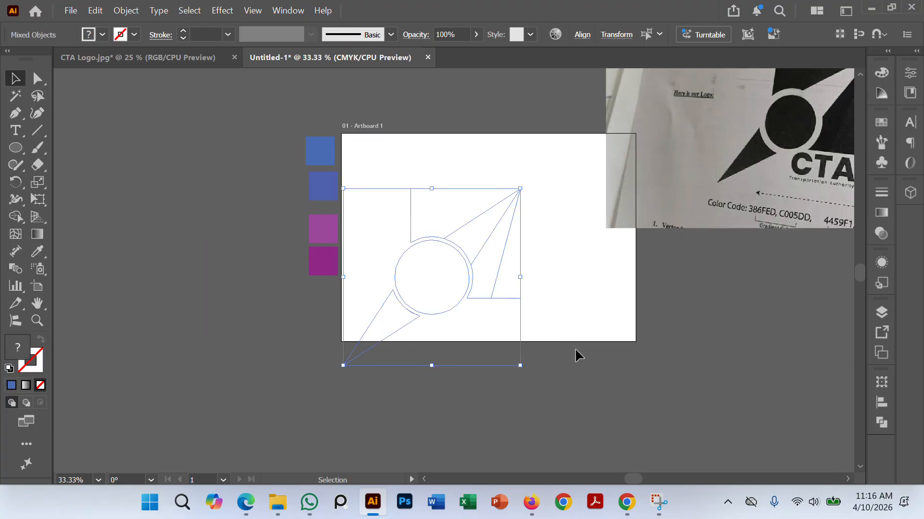
{"action": "left_click", "coordinate": [38, 255]}
{"action": "left_click", "coordinate": [318, 188]}
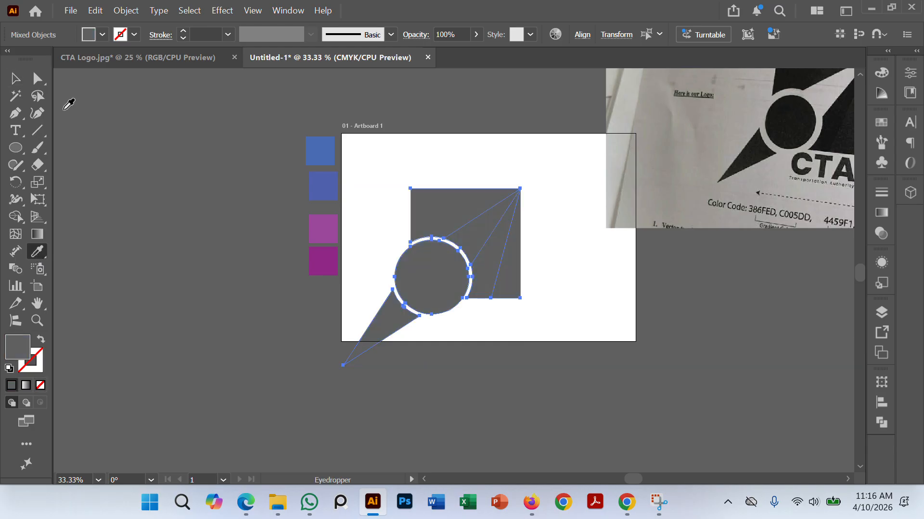
Step: Fill the pointed wedge between the circle and the square's upper-right corner with white
{"action": "left_click", "coordinate": [15, 78]}
{"action": "left_click", "coordinate": [202, 214]}
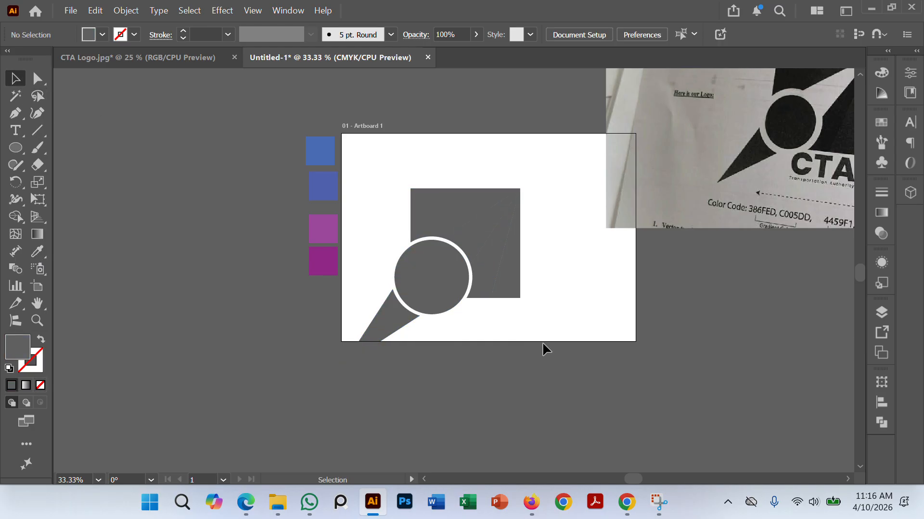
{"action": "scroll", "coordinate": [543, 344], "scroll_direction": "up", "scroll_amount": 1}
{"action": "left_click", "coordinate": [471, 231]}
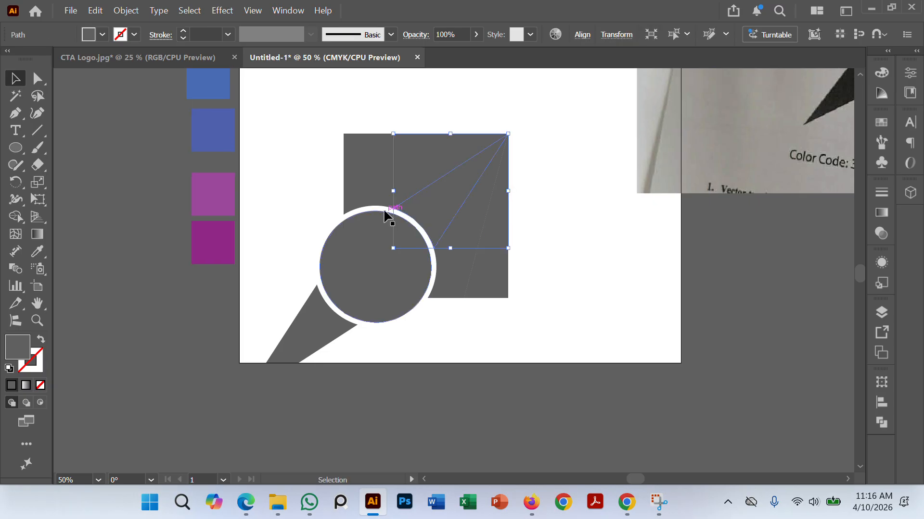
{"action": "left_click", "coordinate": [102, 35]}
{"action": "left_click", "coordinate": [98, 103]}
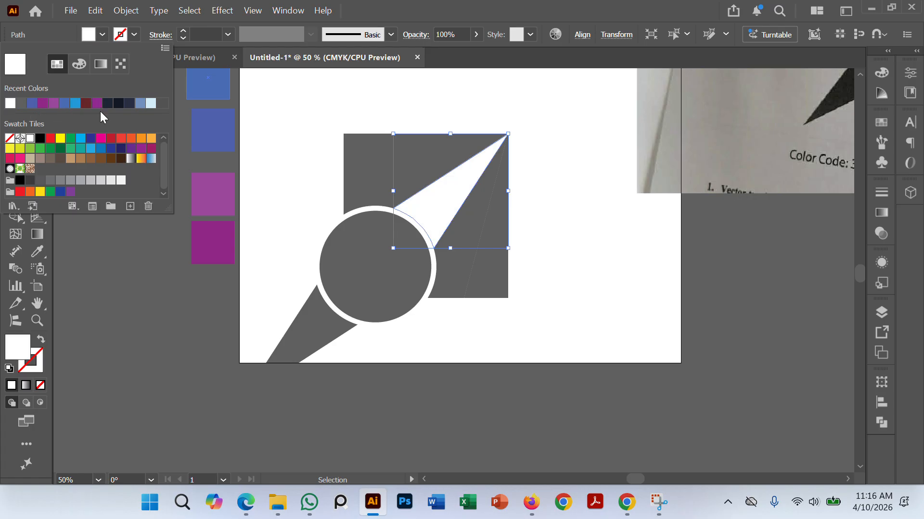
{"action": "left_click", "coordinate": [613, 357]}
Step: Fill the inner circle with the lighter purple sampled from the reference squares beside the artboard
{"action": "scroll", "coordinate": [481, 390], "scroll_direction": "down", "scroll_amount": 2}
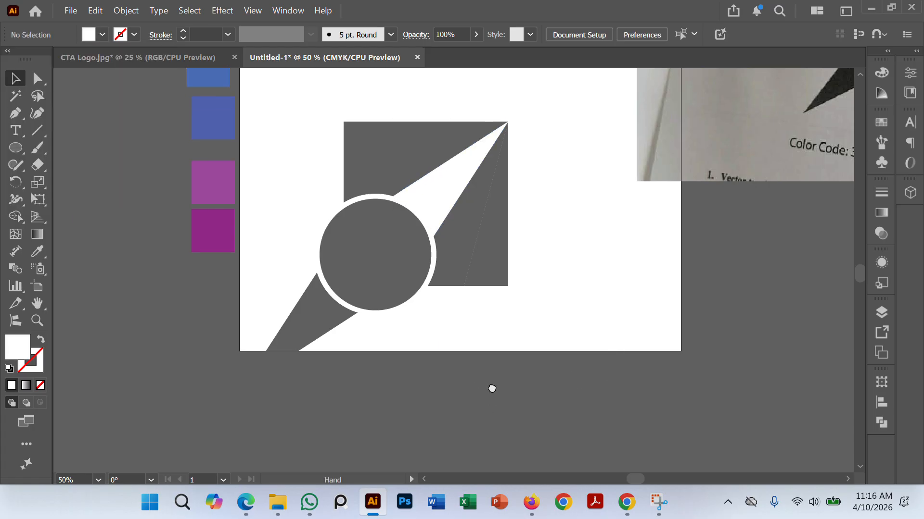
{"action": "left_click", "coordinate": [383, 255]}
{"action": "left_click", "coordinate": [40, 251]}
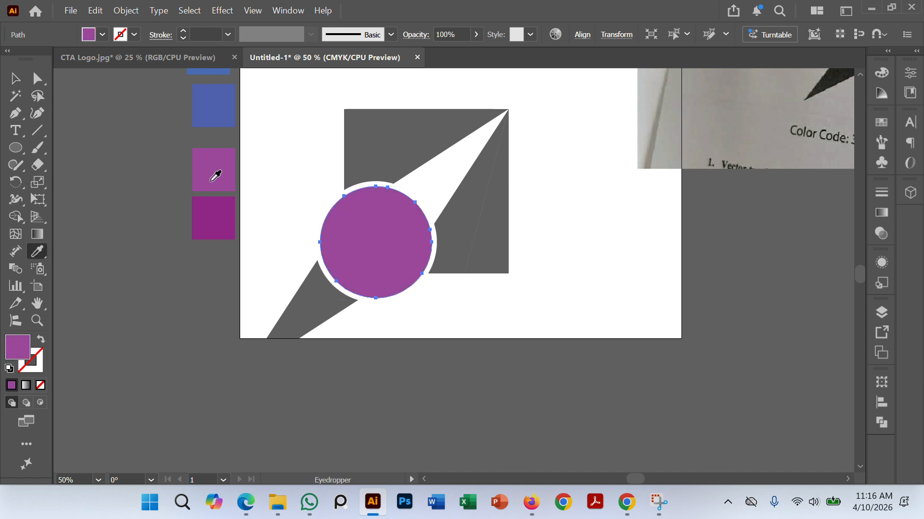
{"action": "left_click", "coordinate": [15, 78]}
{"action": "left_click", "coordinate": [96, 168]}
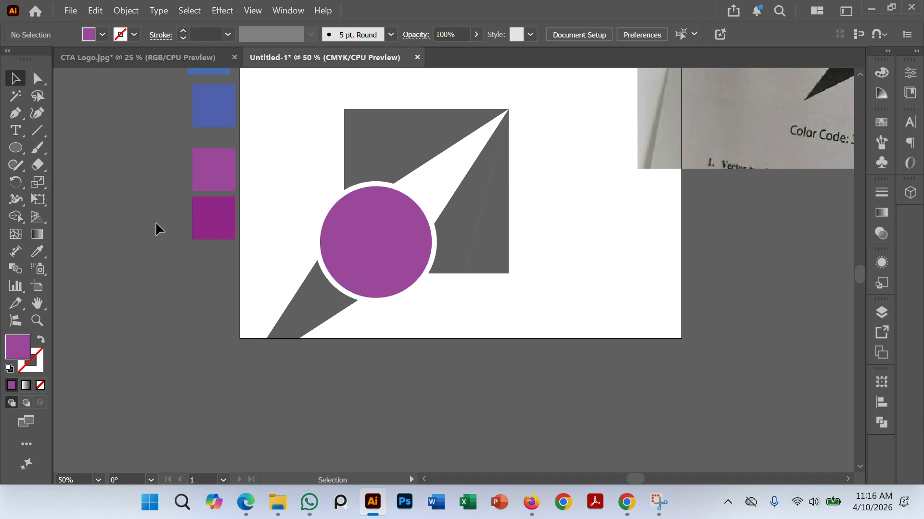
Step: Apply a linear gradient to the square's upper-left piece and sample the lighter purple reference square for its starting stop
{"action": "scroll", "coordinate": [157, 222], "scroll_direction": "up", "scroll_amount": 1}
{"action": "left_click", "coordinate": [381, 161]}
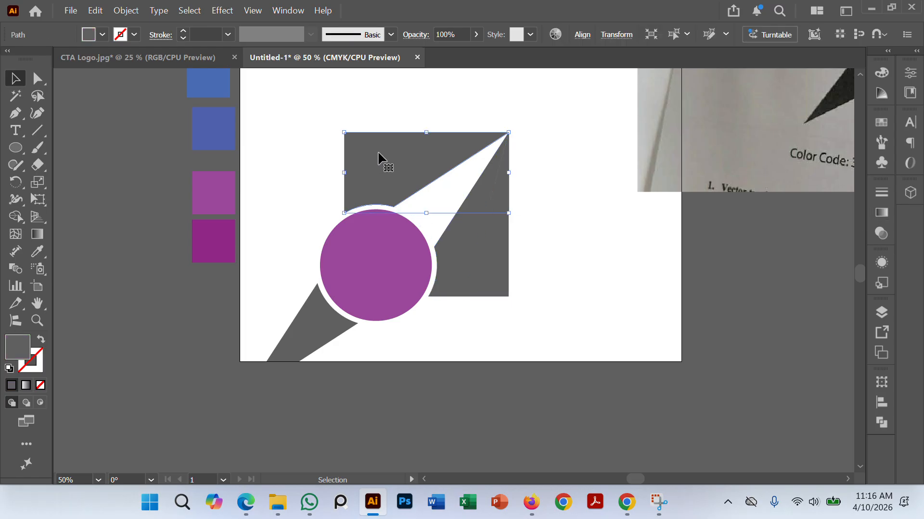
{"action": "left_click", "coordinate": [881, 213]}
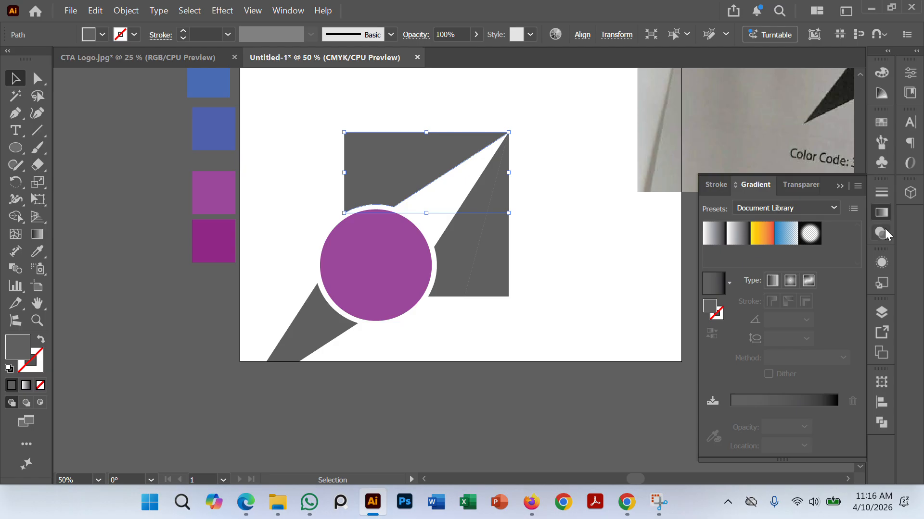
{"action": "left_click", "coordinate": [749, 400]}
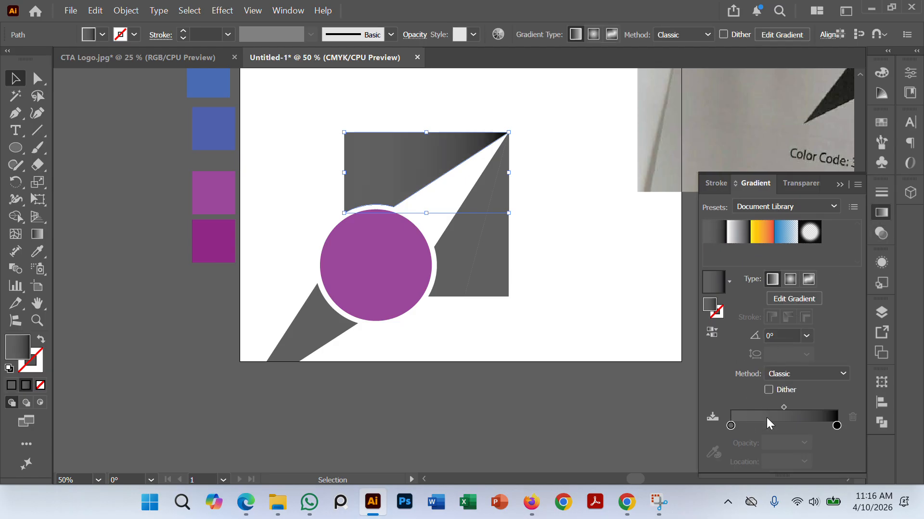
{"action": "double_click", "coordinate": [731, 426]}
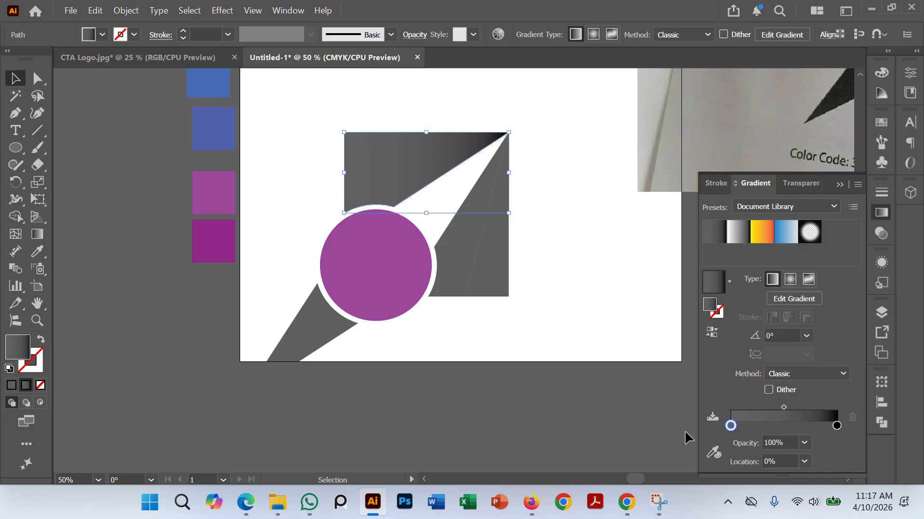
{"action": "left_click", "coordinate": [714, 452]}
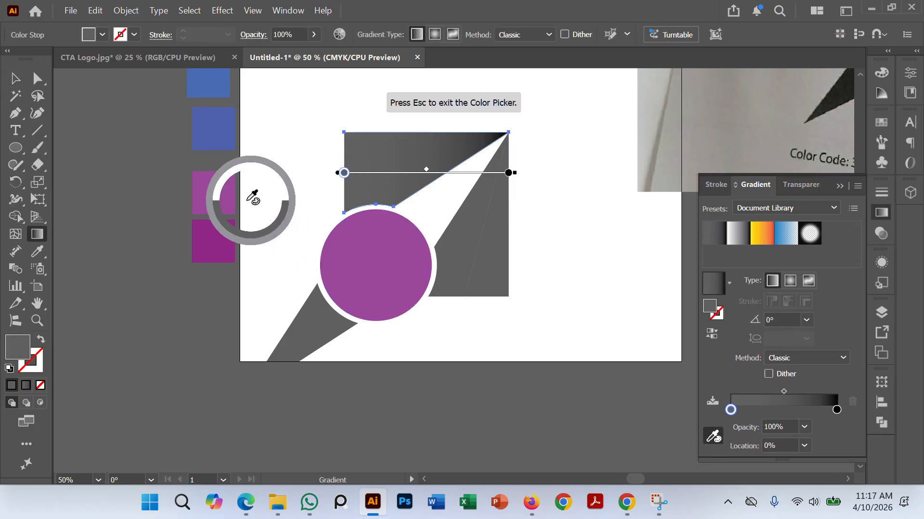
{"action": "left_click", "coordinate": [217, 190]}
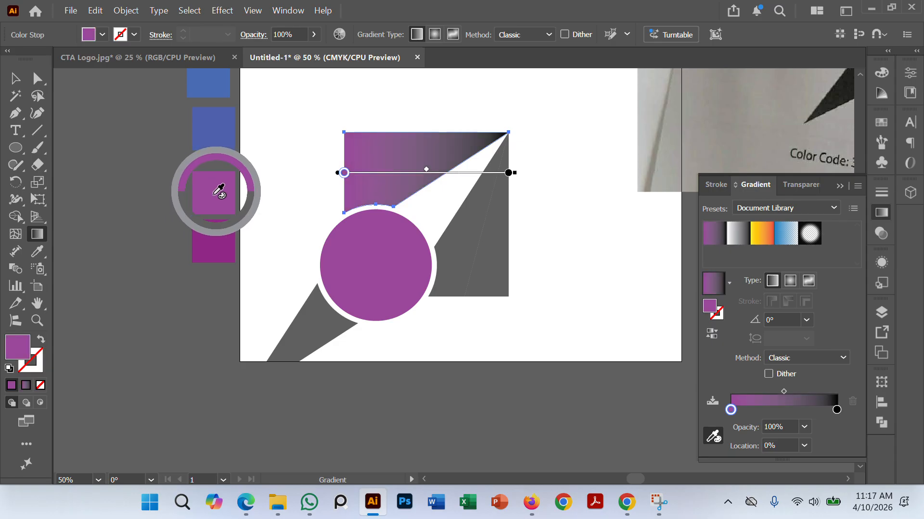
Step: Recolor the gradient's starting stop with the dark magenta reference square and place it at location 0%
{"action": "left_click", "coordinate": [835, 410]}
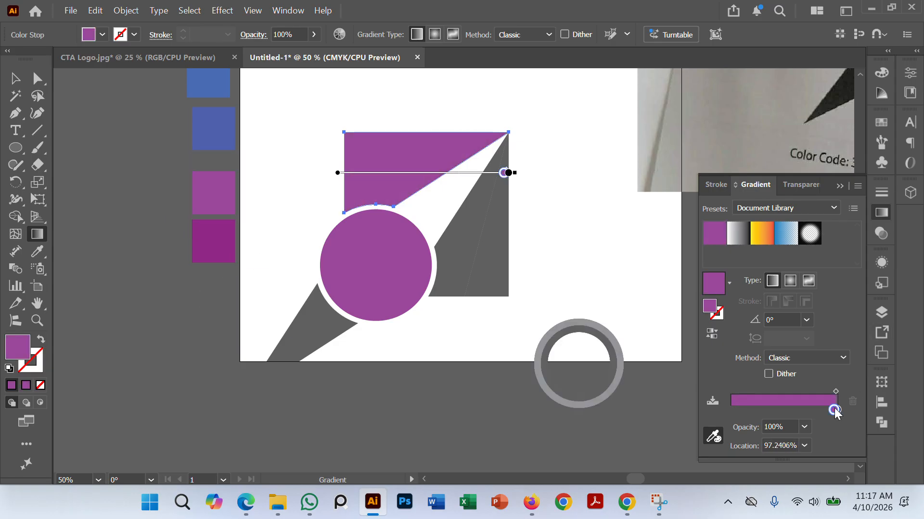
{"action": "left_click", "coordinate": [227, 242]}
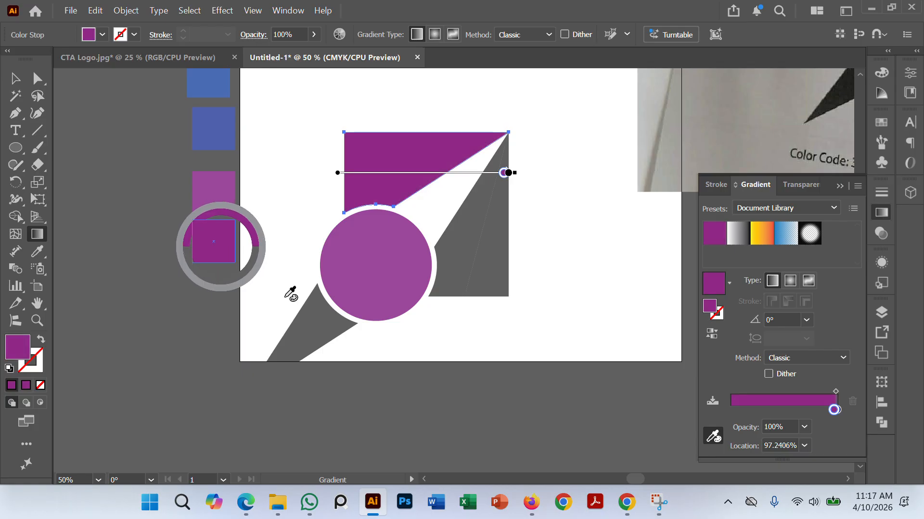
{"action": "left_click_drag", "start_coordinate": [834, 409], "coordinate": [722, 409]}
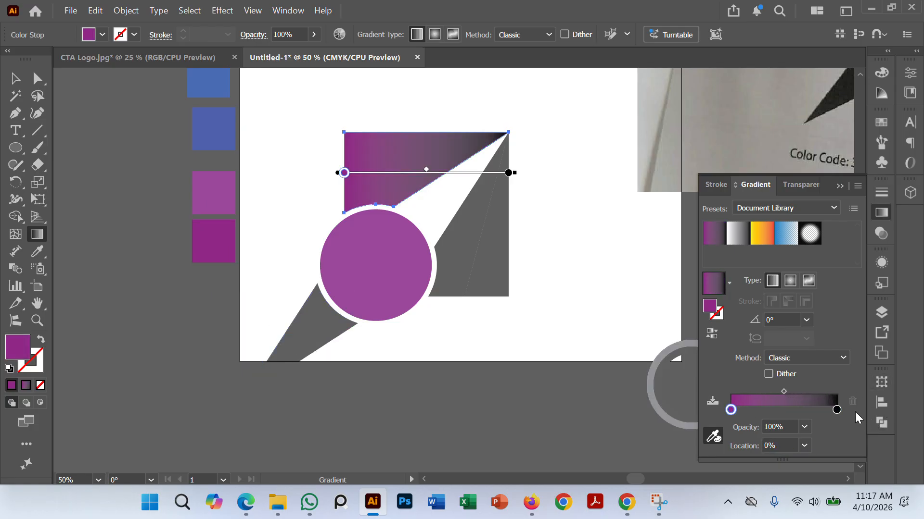
{"action": "left_click", "coordinate": [836, 410]}
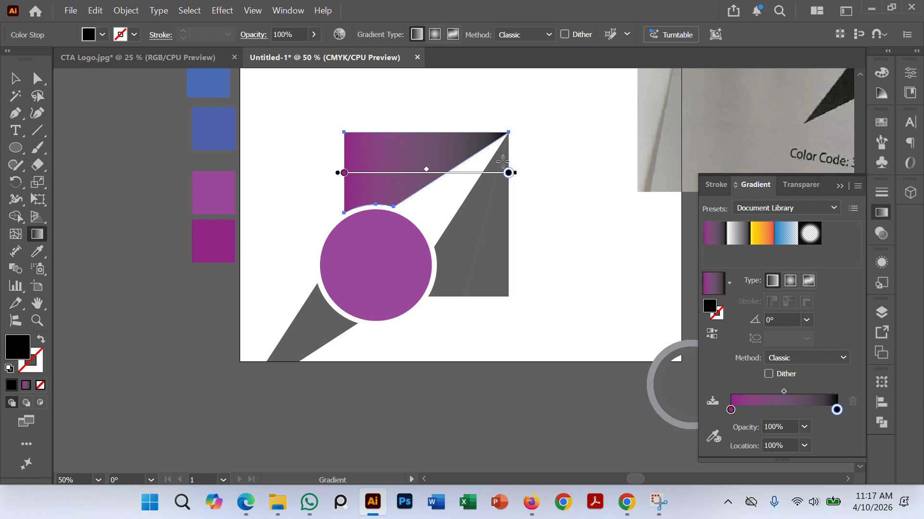
{"action": "left_click", "coordinate": [15, 78]}
{"action": "left_click", "coordinate": [65, 176]}
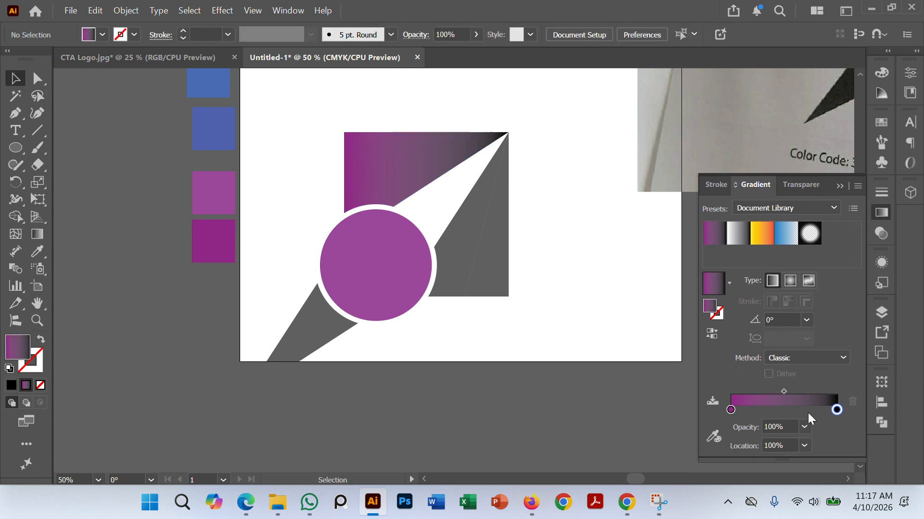
Step: Try to recolor the gradient's black end stop with the dark magenta reference square
{"action": "double_click", "coordinate": [837, 410]}
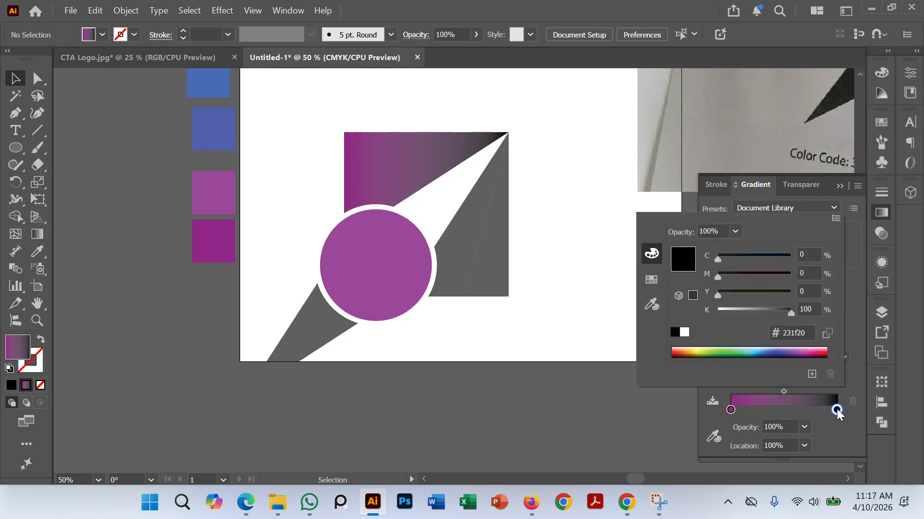
{"action": "left_click", "coordinate": [651, 304]}
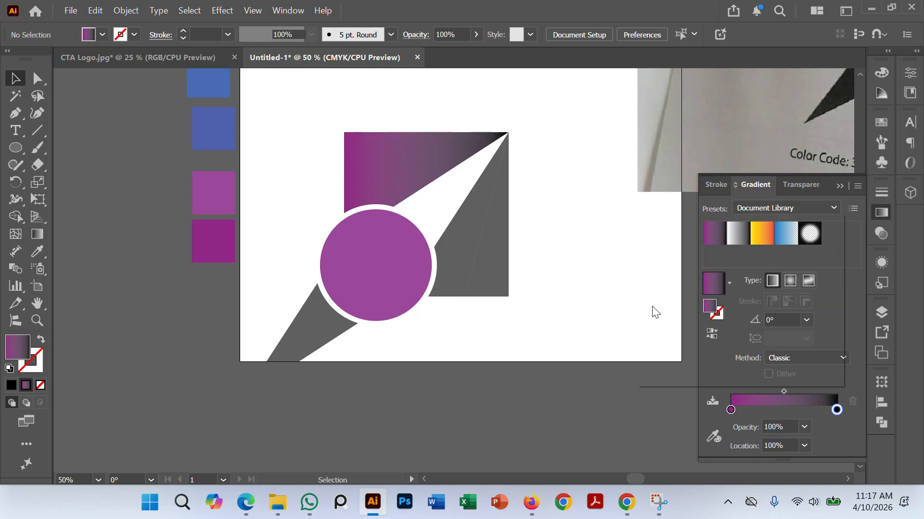
{"action": "left_click", "coordinate": [214, 242]}
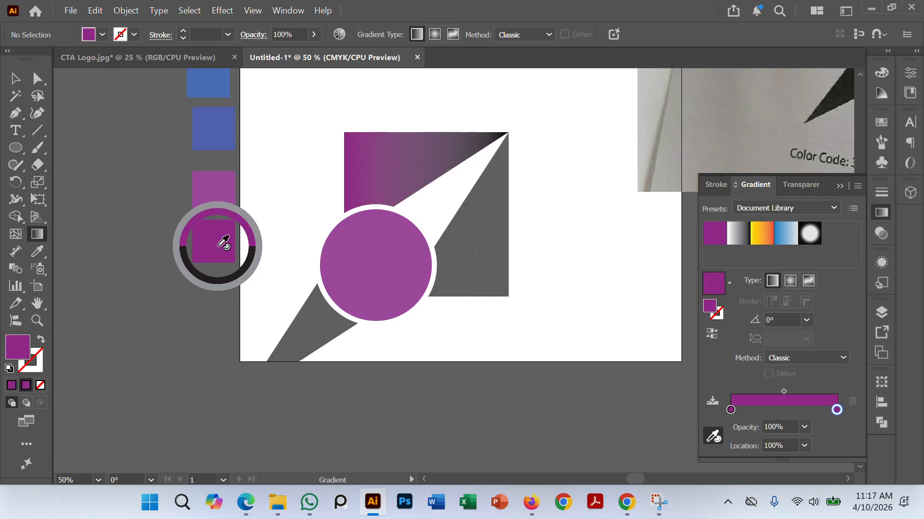
{"action": "left_click", "coordinate": [13, 85]}
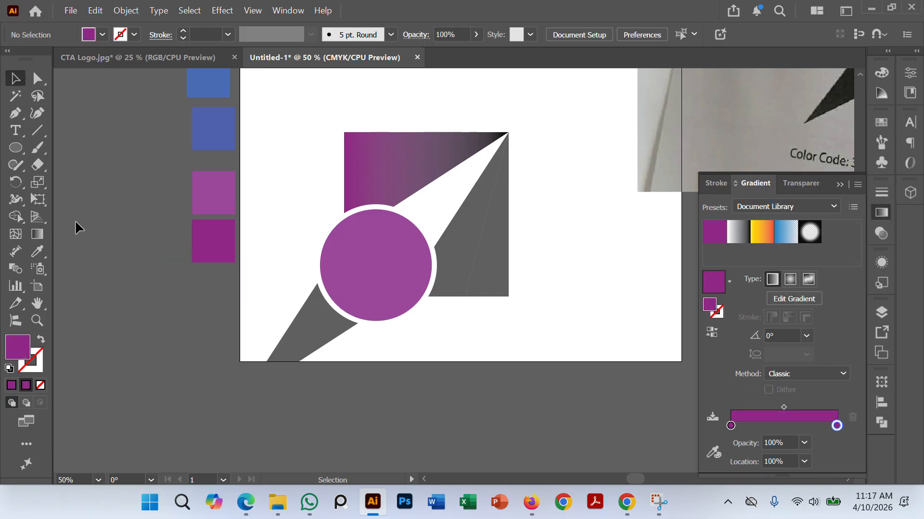
Step: Change the end stop of the upper-left piece's gradient from black to the violet swatch
{"action": "left_click", "coordinate": [354, 161]}
{"action": "left_click", "coordinate": [341, 172]}
{"action": "left_click", "coordinate": [346, 174]}
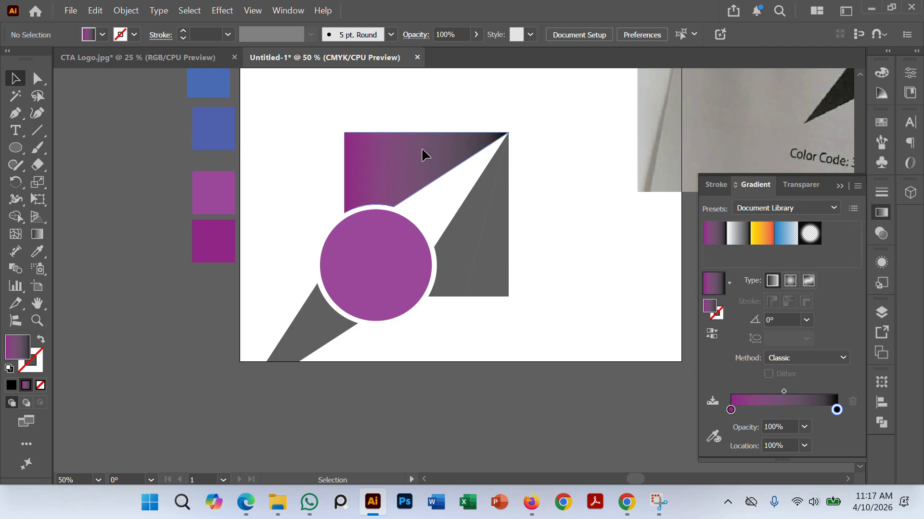
{"action": "double_click", "coordinate": [837, 426]}
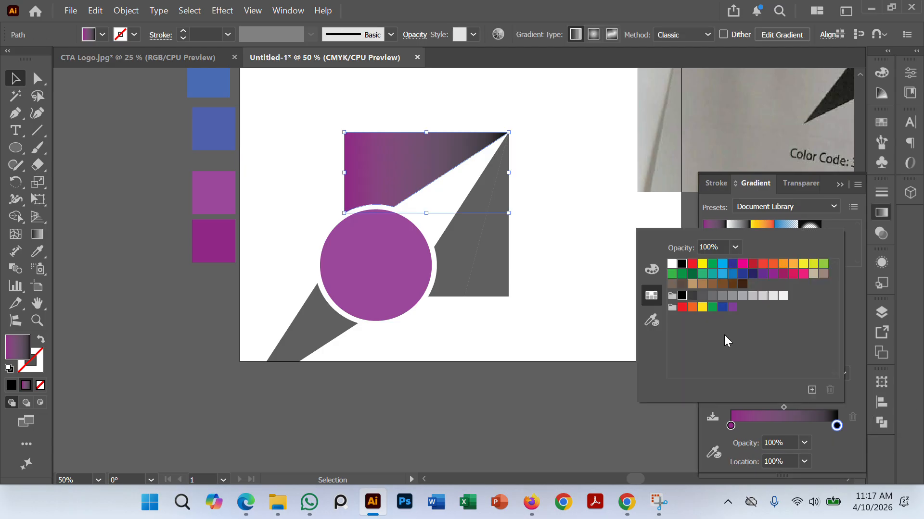
{"action": "left_click", "coordinate": [733, 308]}
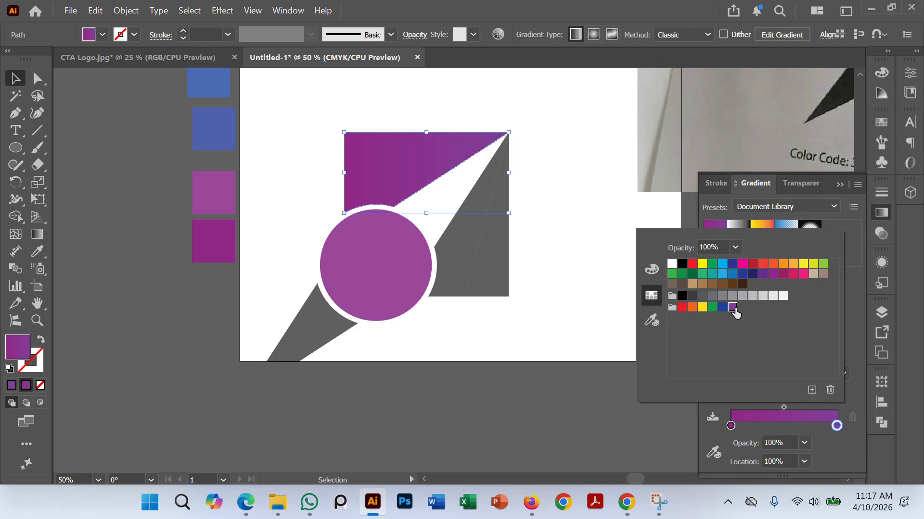
{"action": "left_click", "coordinate": [124, 264]}
{"action": "left_click", "coordinate": [67, 279]}
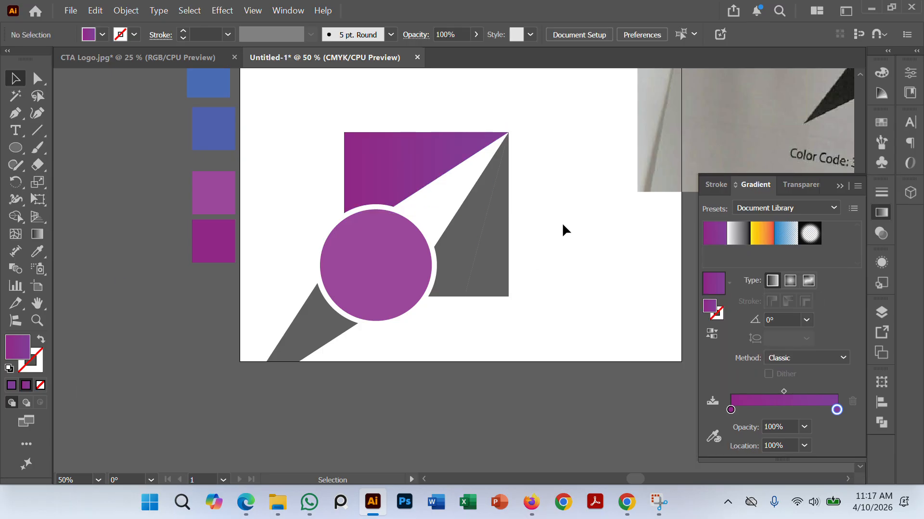
Step: Copy the magenta-to-violet gradient onto the lower-right piece beside the circle with the Eyedropper
{"action": "left_click", "coordinate": [475, 241]}
{"action": "left_click", "coordinate": [114, 237]}
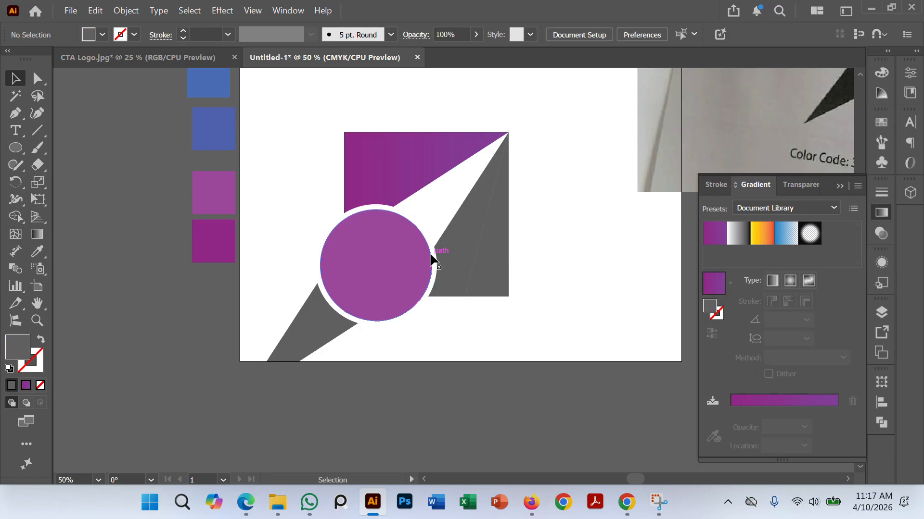
{"action": "left_click", "coordinate": [434, 256]}
{"action": "left_click", "coordinate": [37, 251]}
{"action": "left_click", "coordinate": [435, 142]}
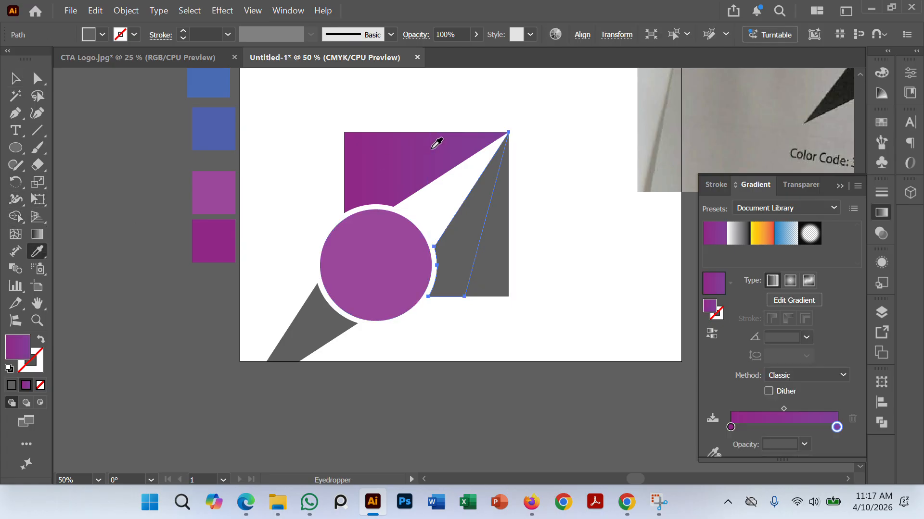
{"action": "left_click", "coordinate": [15, 78]}
{"action": "key", "text": "ctrl+z"}
{"action": "key", "text": "ctrl+z"}
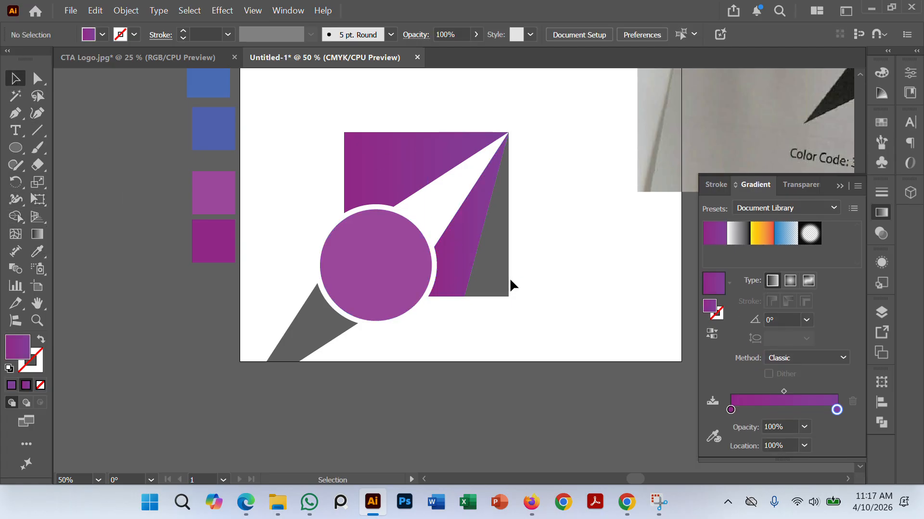
Step: Copy the same gradient onto the narrow triangle along the square's right edge with the Eyedropper
{"action": "left_click", "coordinate": [37, 251]}
{"action": "left_click", "coordinate": [383, 165]}
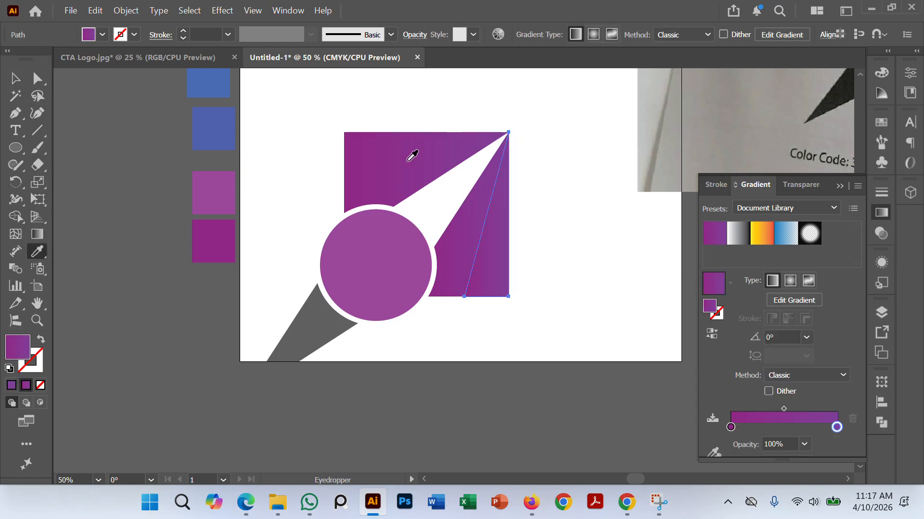
{"action": "left_click", "coordinate": [16, 78]}
{"action": "left_click", "coordinate": [87, 172]}
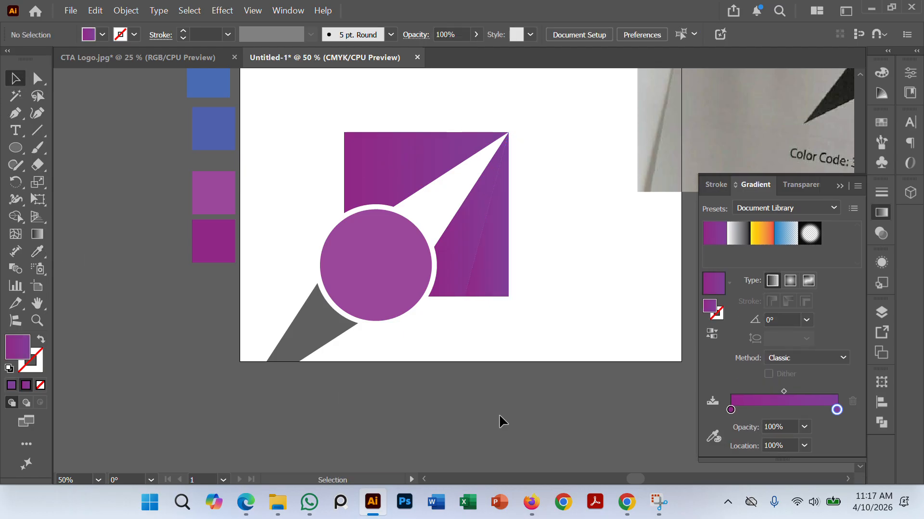
Step: Replace the inner circle's flat purple fill with the gradient of the upper-left piece using the Eyedropper
{"action": "left_click", "coordinate": [332, 278]}
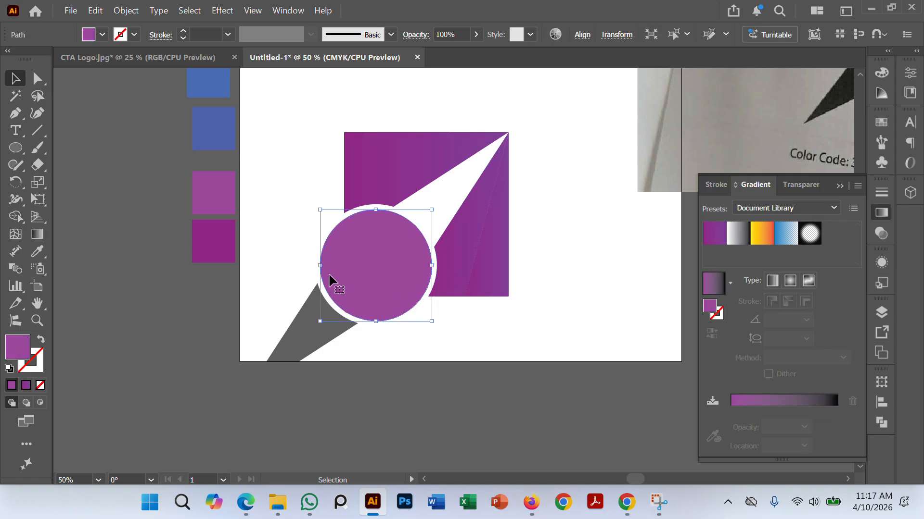
{"action": "left_click", "coordinate": [40, 253]}
{"action": "left_click", "coordinate": [375, 169]}
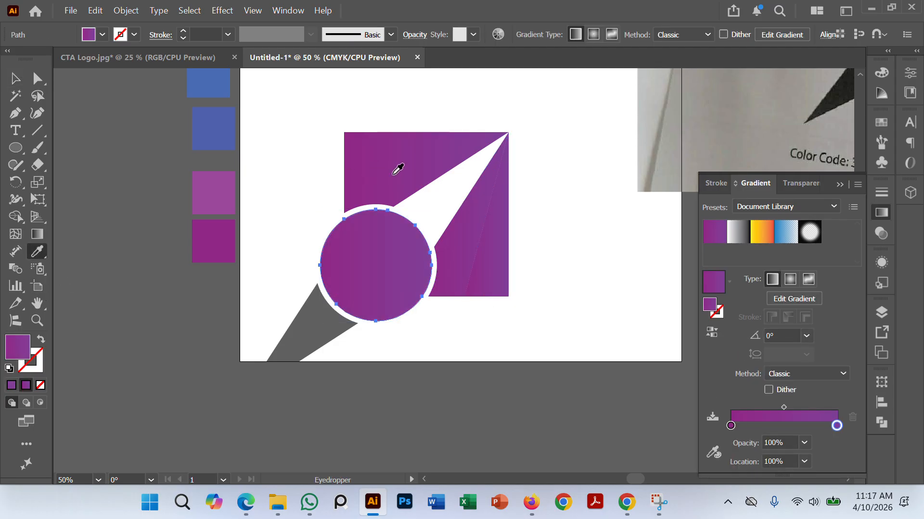
{"action": "left_click", "coordinate": [15, 78]}
{"action": "left_click", "coordinate": [280, 378]}
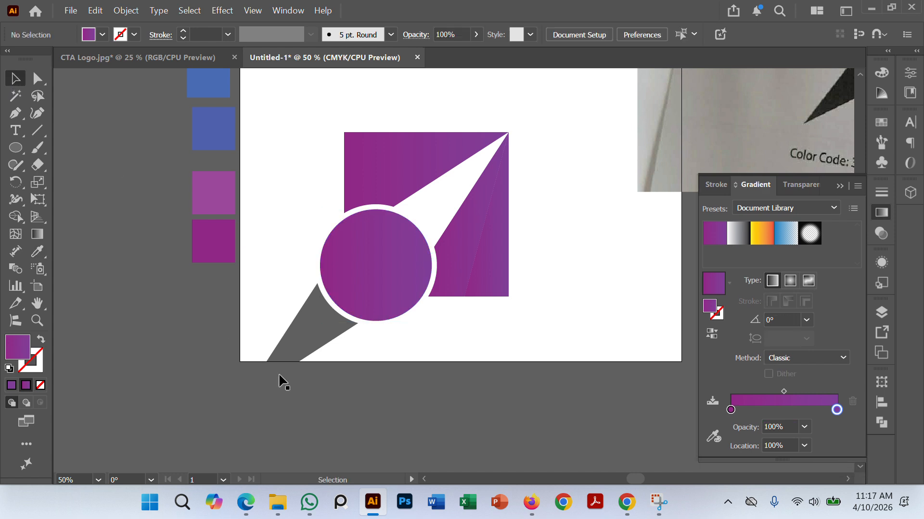
{"action": "scroll", "coordinate": [517, 315], "scroll_direction": "up", "scroll_amount": 2}
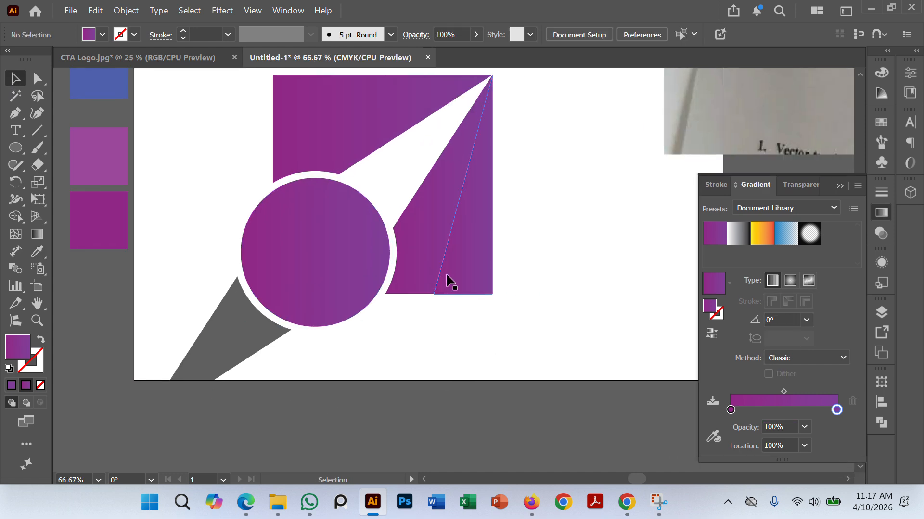
{"action": "scroll", "coordinate": [474, 389], "scroll_direction": "down", "scroll_amount": 3}
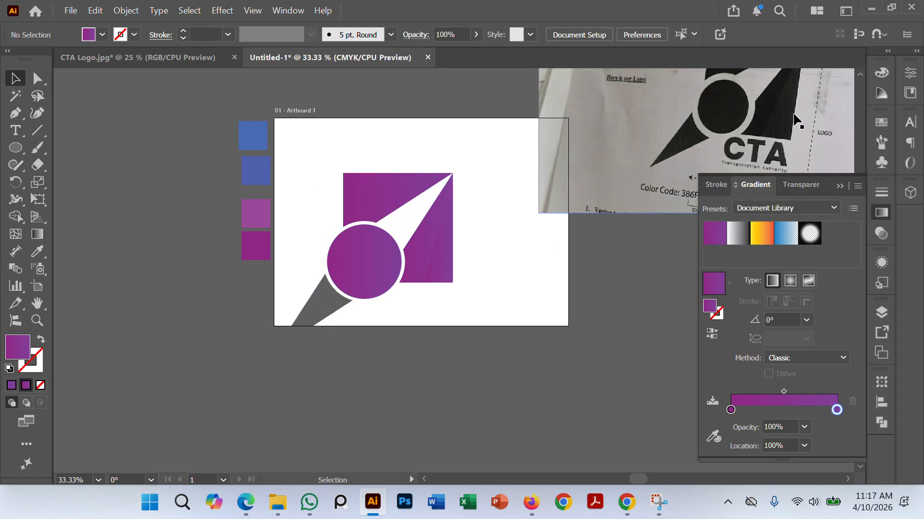
Step: Move the reference photo slightly down and closer to the logo artwork
{"action": "scroll", "coordinate": [682, 158], "scroll_direction": "up", "scroll_amount": 1}
{"action": "left_click_drag", "start_coordinate": [681, 158], "coordinate": [664, 176]}
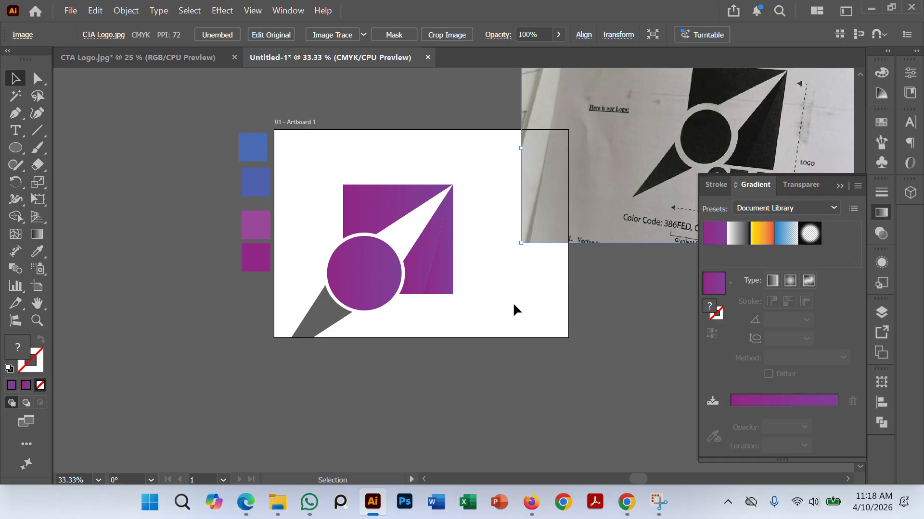
{"action": "left_click", "coordinate": [356, 342]}
Step: Create an inward offset path of the gray tail triangle at -10 pt with miter joins, working in outline view
{"action": "scroll", "coordinate": [356, 342], "scroll_direction": "up", "scroll_amount": 2}
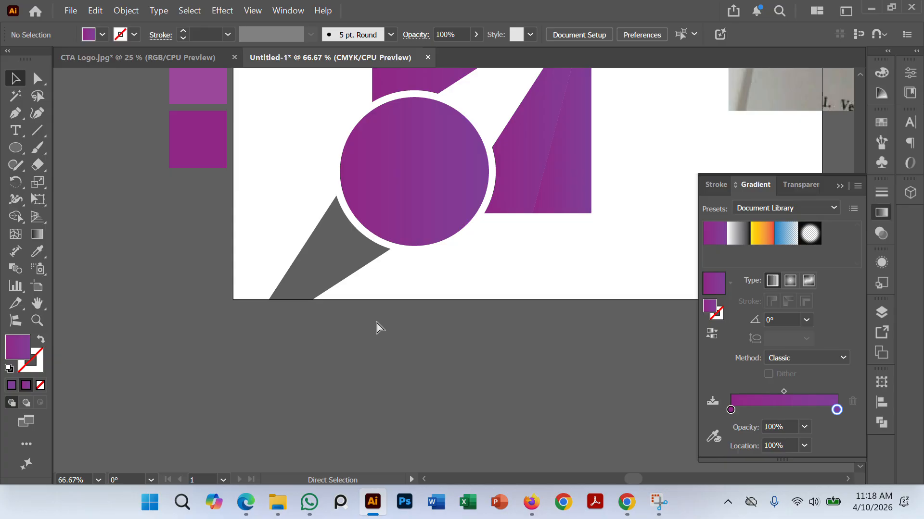
{"action": "key", "text": "ctrl+y"}
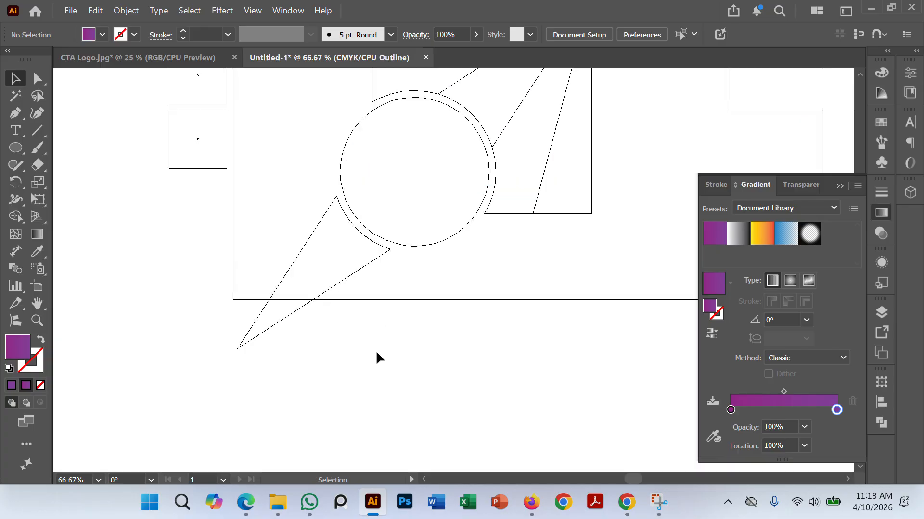
{"action": "left_click", "coordinate": [350, 272]}
{"action": "left_click", "coordinate": [126, 11]}
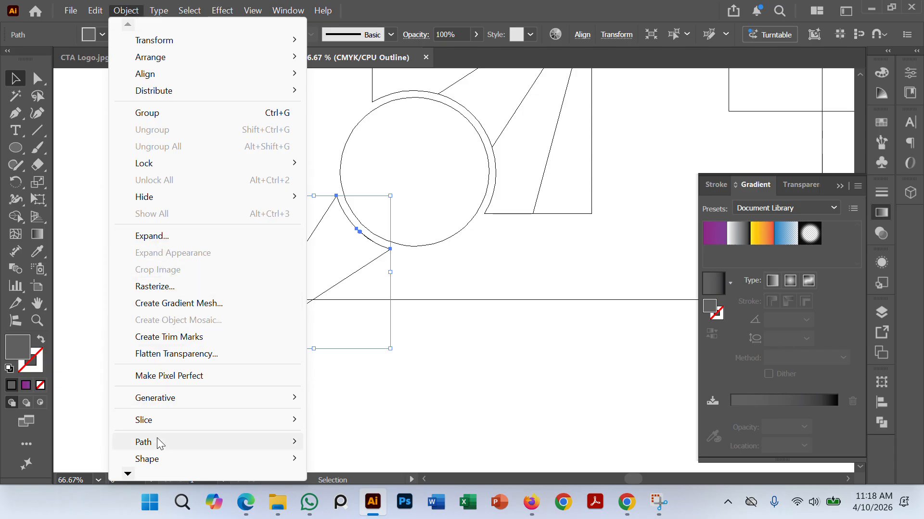
{"action": "mouse_move", "coordinate": [156, 441]}
{"action": "left_click", "coordinate": [354, 291]}
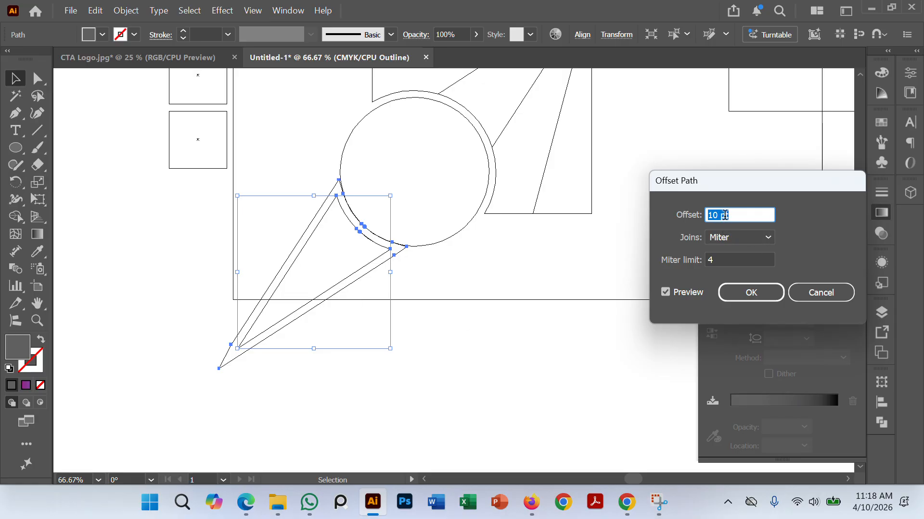
{"action": "key", "text": "Up"}
{"action": "key", "text": "Up"}
{"action": "key", "text": "Up"}
{"action": "key", "text": "Up"}
{"action": "key", "text": "Up"}
{"action": "key", "text": "Up"}
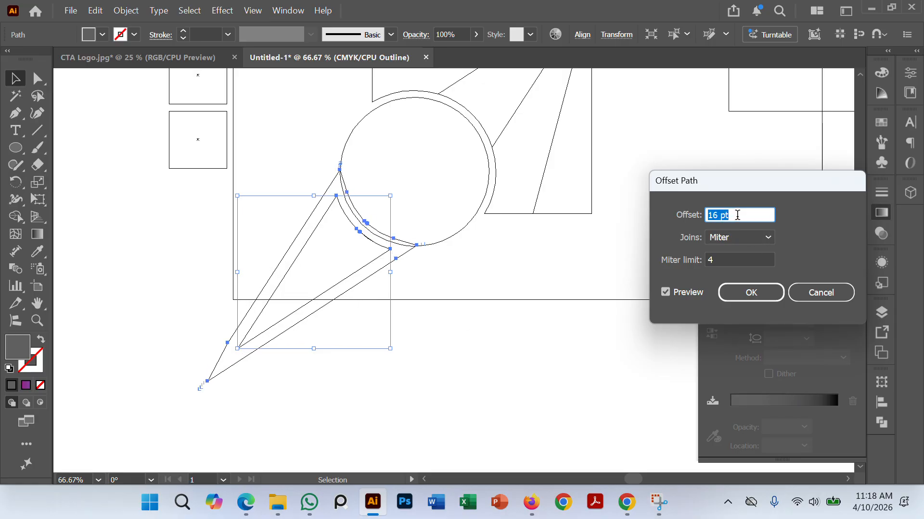
{"action": "key", "text": "Down"}
{"action": "key", "text": "Down"}
{"action": "key", "text": "Down"}
{"action": "key", "text": "Down"}
{"action": "key", "text": "Down"}
{"action": "key", "text": "Down"}
{"action": "key", "text": "Down"}
{"action": "key", "text": "Down"}
{"action": "key", "text": "Down"}
{"action": "key", "text": "Down"}
{"action": "key", "text": "Down"}
{"action": "key", "text": "Down"}
{"action": "key", "text": "Down"}
{"action": "key", "text": "Down"}
{"action": "key", "text": "Down"}
{"action": "key", "text": "Down"}
{"action": "key", "text": "Down"}
{"action": "key", "text": "Down"}
{"action": "key", "text": "Down"}
{"action": "key", "text": "Down"}
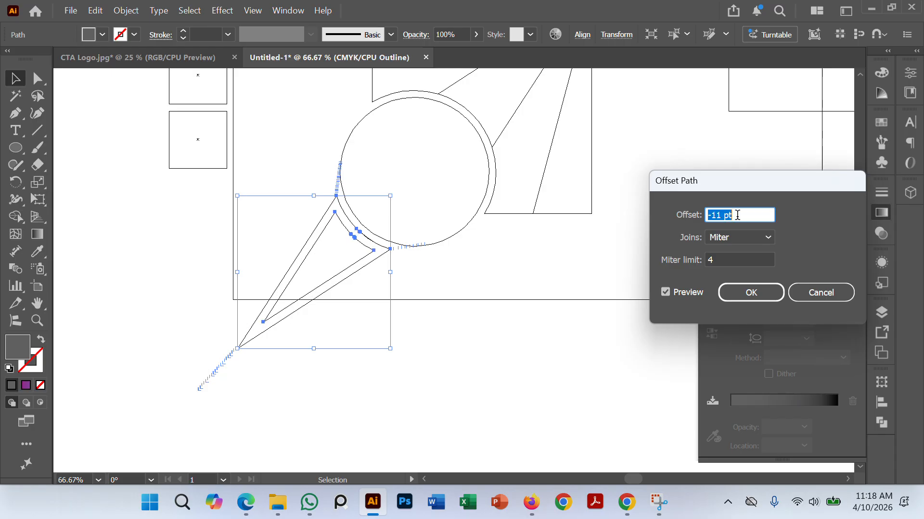
{"action": "key", "text": "Up"}
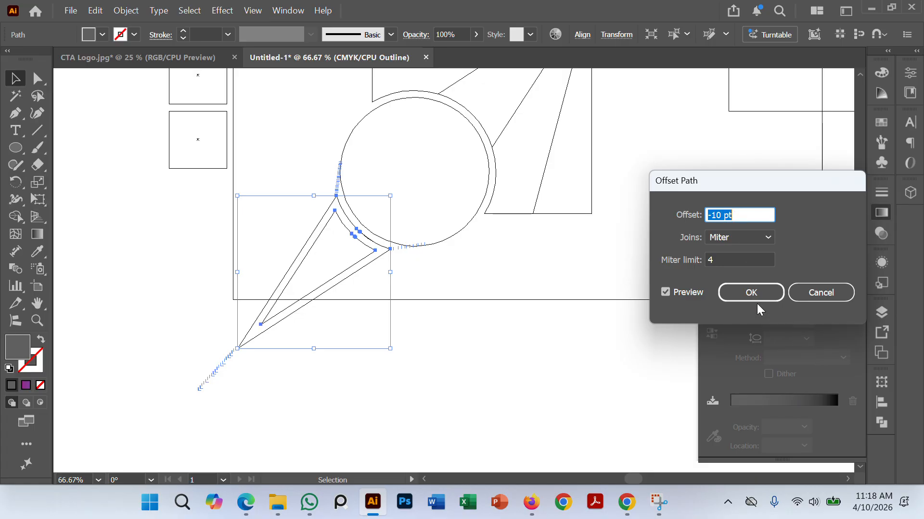
{"action": "left_click", "coordinate": [750, 291]}
Step: Delete the original outer tail triangle, keeping only the inset copy
{"action": "left_click", "coordinate": [291, 349]}
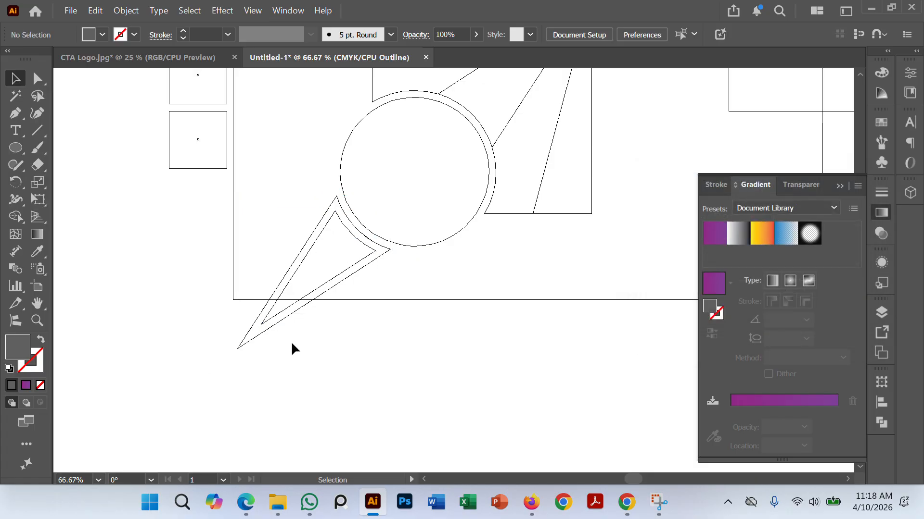
{"action": "left_click", "coordinate": [252, 339]}
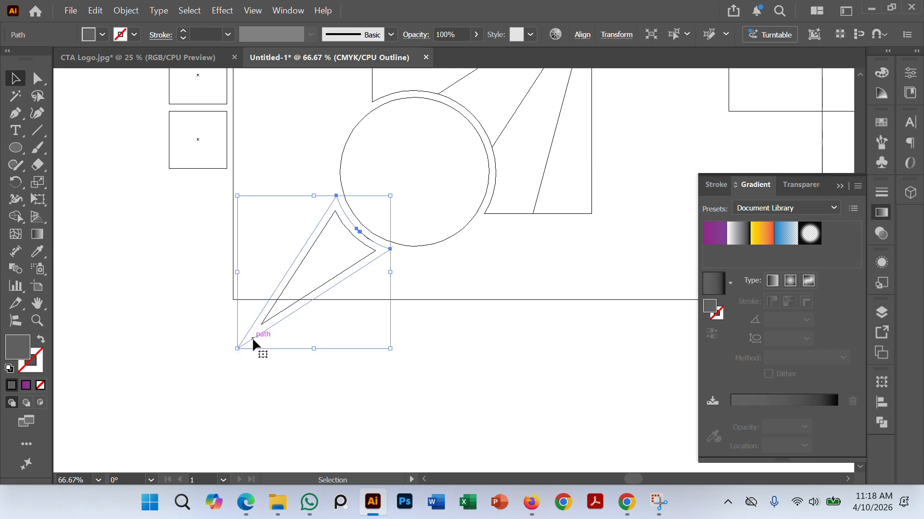
{"action": "key", "text": "Delete"}
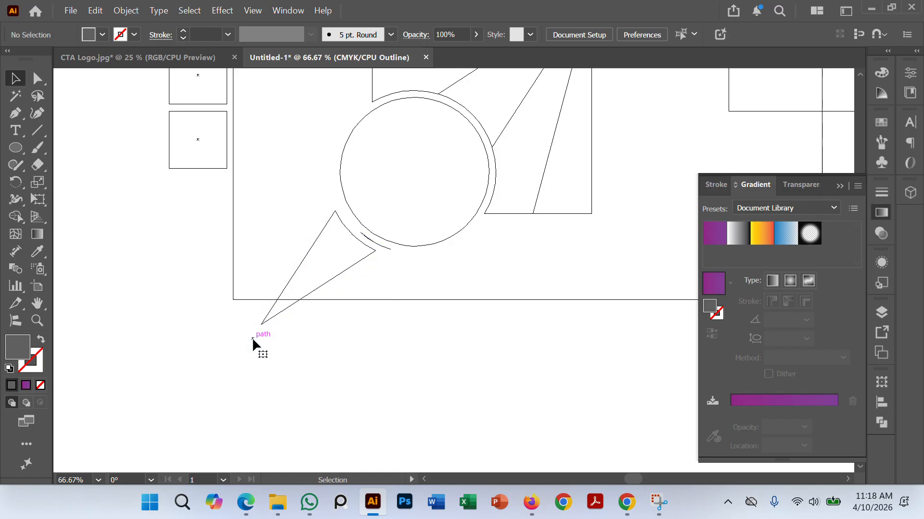
Step: Move the inset tail triangle up toward the circle, leaving a narrow gap along its curved edge
{"action": "scroll", "coordinate": [375, 255], "scroll_direction": "up", "scroll_amount": 4}
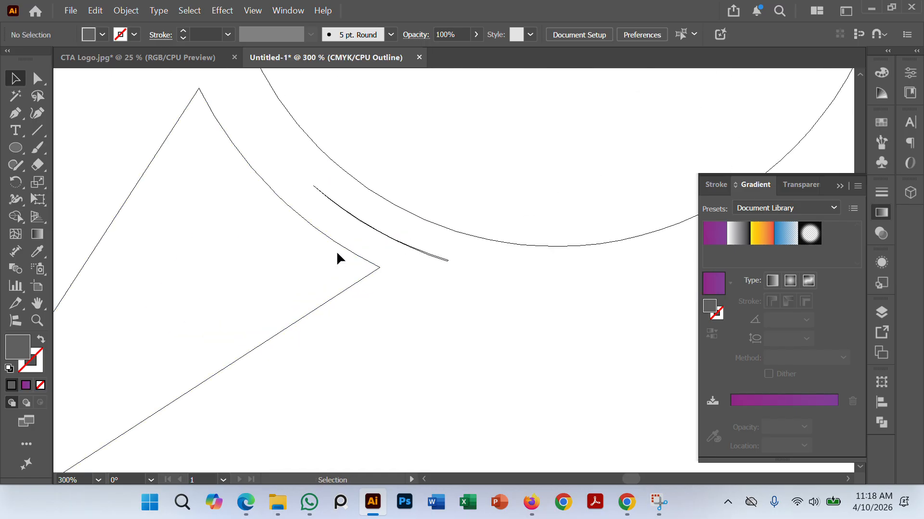
{"action": "left_click_drag", "start_coordinate": [334, 245], "coordinate": [357, 223]}
{"action": "left_click", "coordinate": [493, 312]}
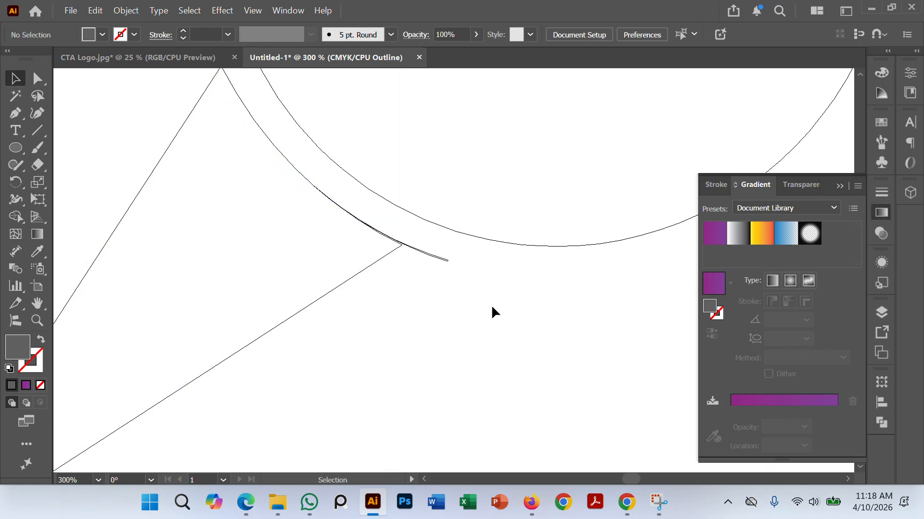
Step: Delete the leftover curved sliver beside the tail triangle and return to the full-color preview
{"action": "left_click", "coordinate": [439, 256]}
{"action": "key", "text": "Delete"}
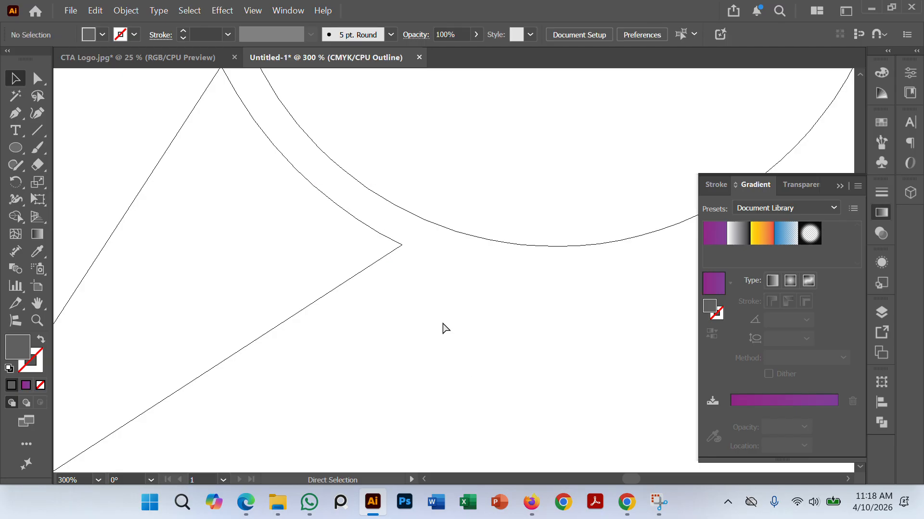
{"action": "scroll", "coordinate": [443, 328], "scroll_direction": "down", "scroll_amount": 3}
{"action": "scroll", "coordinate": [443, 325], "scroll_direction": "down", "scroll_amount": 2}
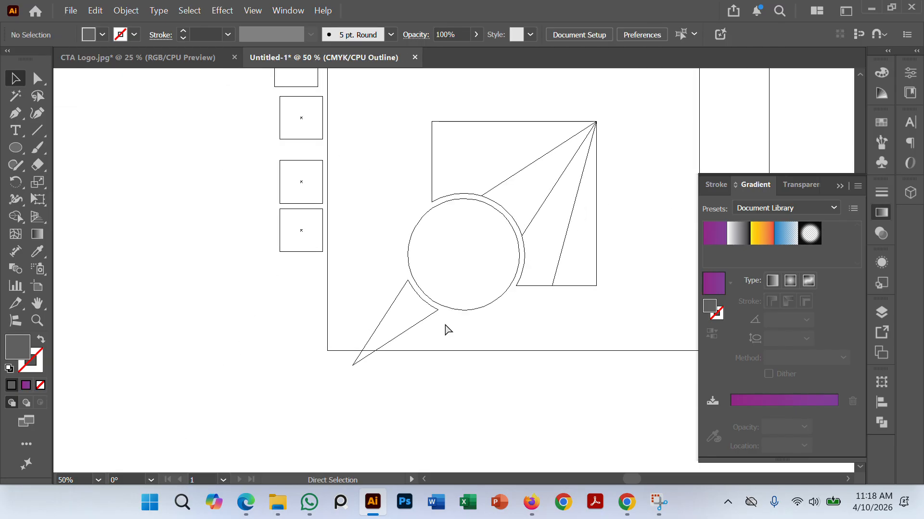
{"action": "key", "text": "ctrl+y"}
Step: Copy the magenta-to-violet gradient from the upper-left piece onto the gray tail triangle with the Eyedropper
{"action": "left_click", "coordinate": [420, 333]}
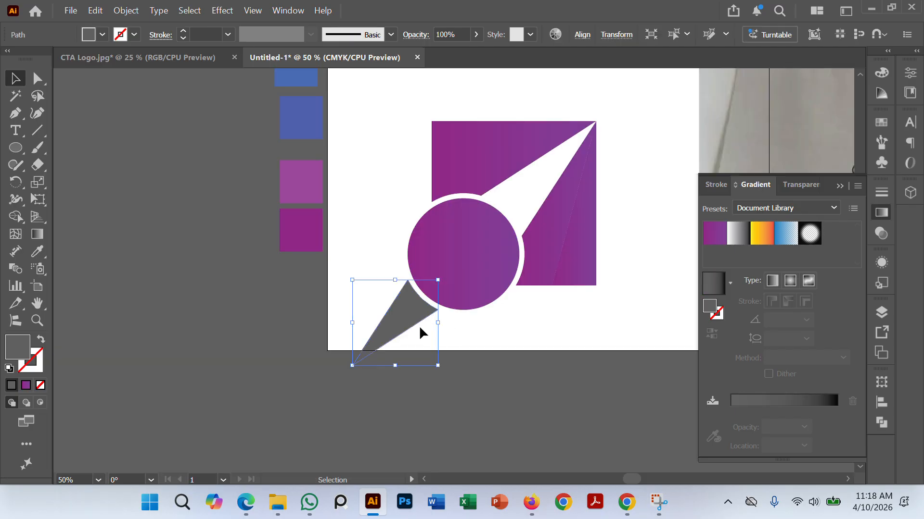
{"action": "left_click", "coordinate": [37, 251]}
{"action": "left_click", "coordinate": [505, 164]}
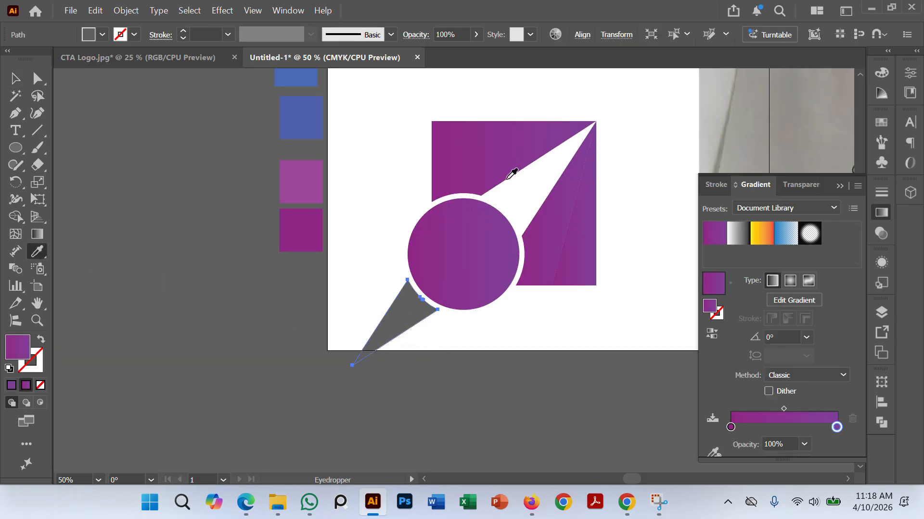
{"action": "left_click", "coordinate": [15, 78]}
{"action": "left_click", "coordinate": [185, 193]}
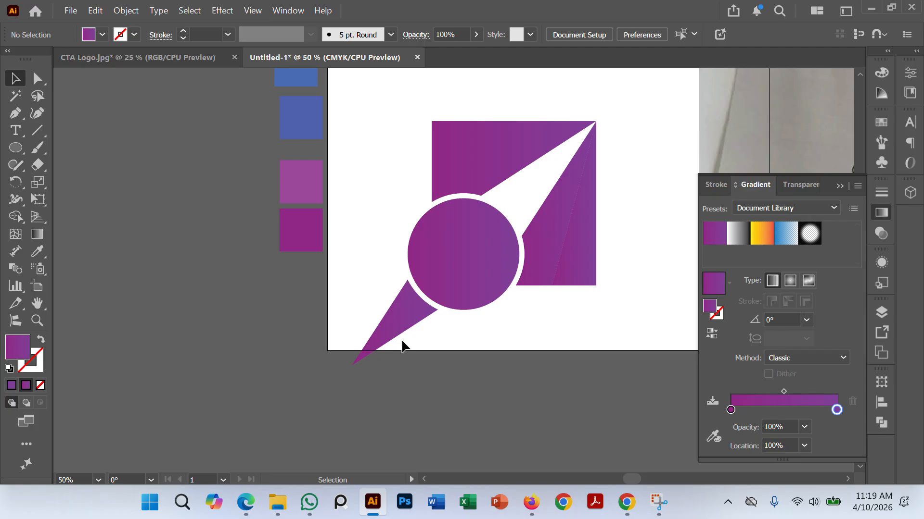
Step: Select all the logo pieces and move them up so the tail's tip lies inside the artboard
{"action": "scroll", "coordinate": [476, 336], "scroll_direction": "up", "scroll_amount": 1, "text": "alt"}
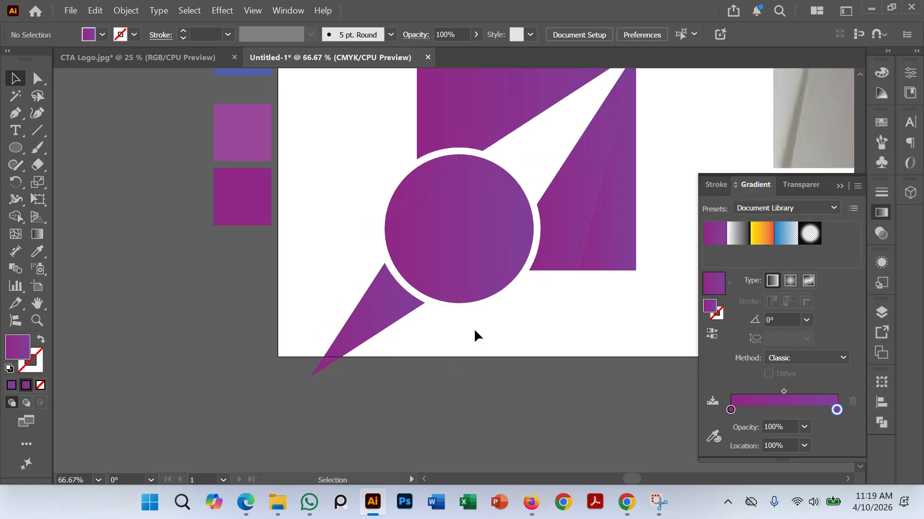
{"action": "scroll", "coordinate": [474, 331], "scroll_direction": "down", "scroll_amount": 1, "text": "alt"}
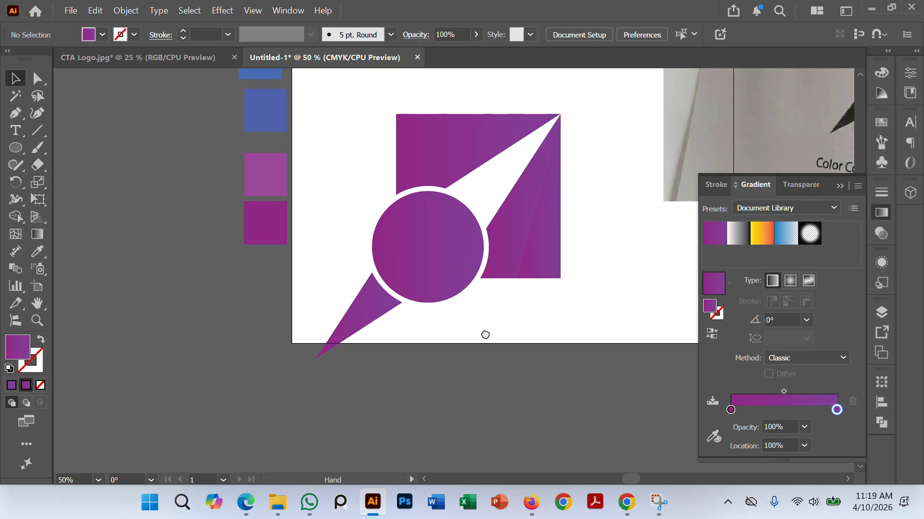
{"action": "scroll", "coordinate": [486, 335], "scroll_direction": "up", "scroll_amount": 1, "text": "alt"}
{"action": "left_click_drag", "start_coordinate": [543, 344], "coordinate": [393, 403]}
{"action": "scroll", "coordinate": [490, 353], "scroll_direction": "down", "scroll_amount": 1, "text": "alt"}
{"action": "left_click_drag", "start_coordinate": [381, 360], "coordinate": [431, 337]}
{"action": "left_click_drag", "start_coordinate": [251, 125], "coordinate": [515, 371]}
{"action": "left_click_drag", "start_coordinate": [326, 257], "coordinate": [321, 189]}
{"action": "left_click", "coordinate": [468, 334]}
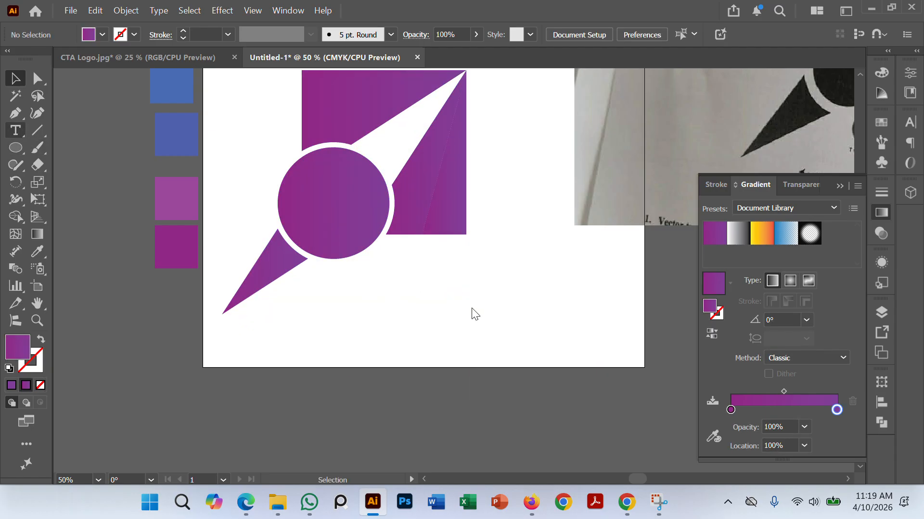
Step: Add the text "CTA" below the square, beside the tail triangle
{"action": "left_click", "coordinate": [413, 283]}
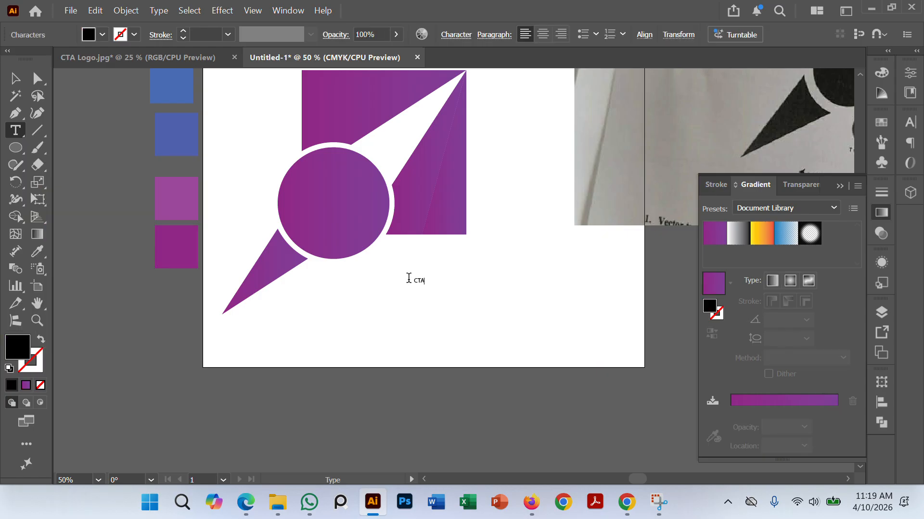
{"action": "type", "text": "CTA"}
{"action": "key", "text": "Escape"}
{"action": "left_click", "coordinate": [447, 315]}
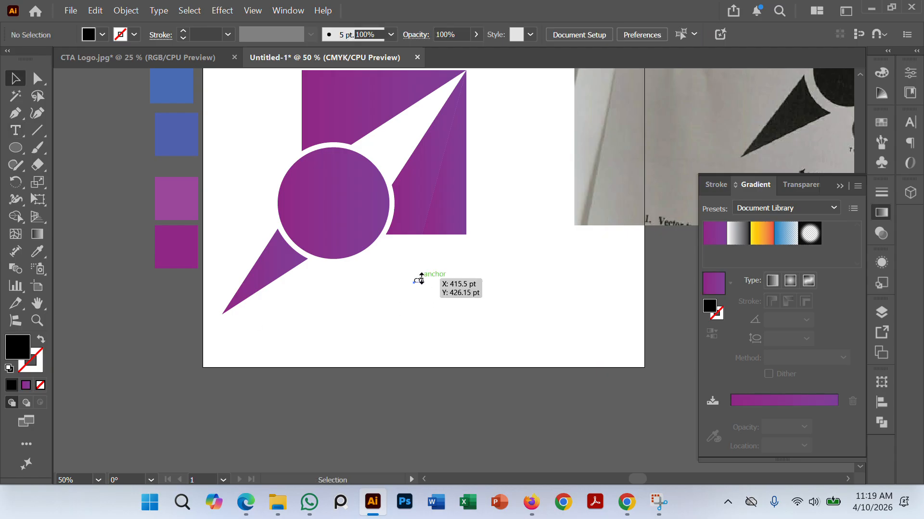
Step: Select the CTA text and open its Character settings
{"action": "left_click", "coordinate": [420, 281]}
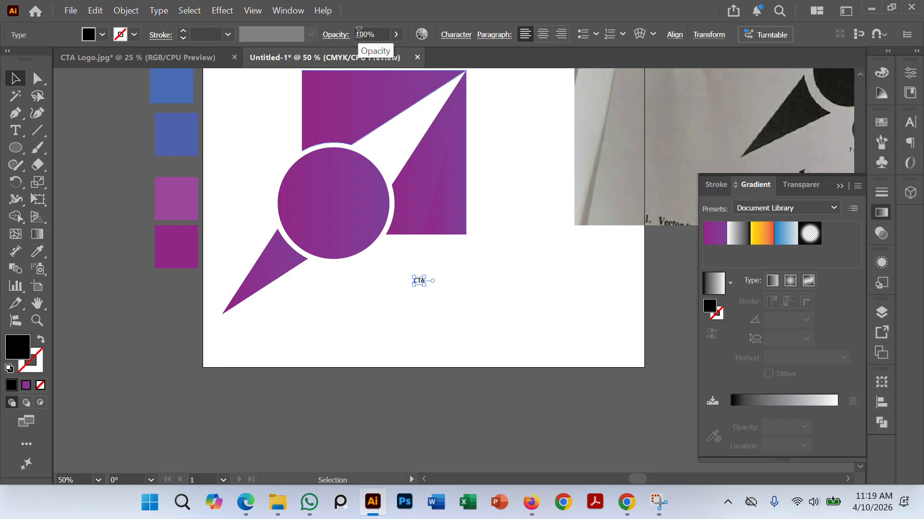
{"action": "left_click", "coordinate": [286, 10]}
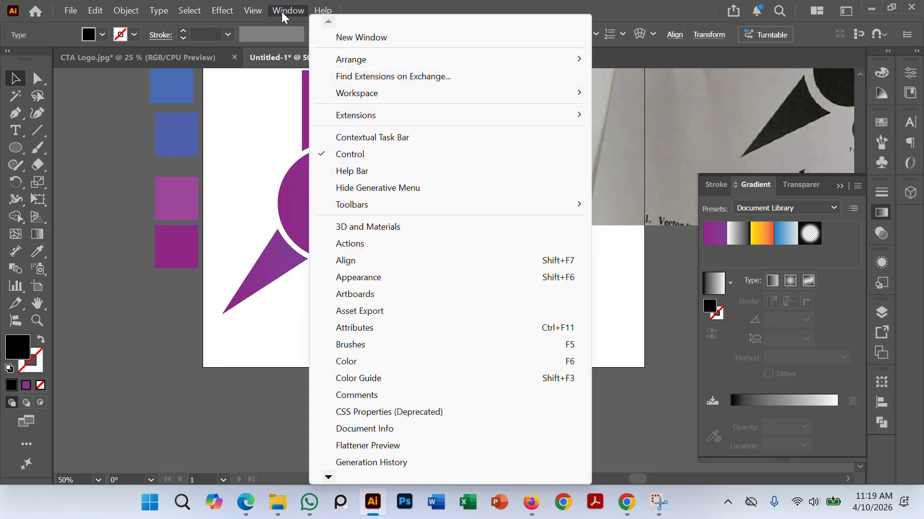
{"action": "mouse_move", "coordinate": [329, 476]}
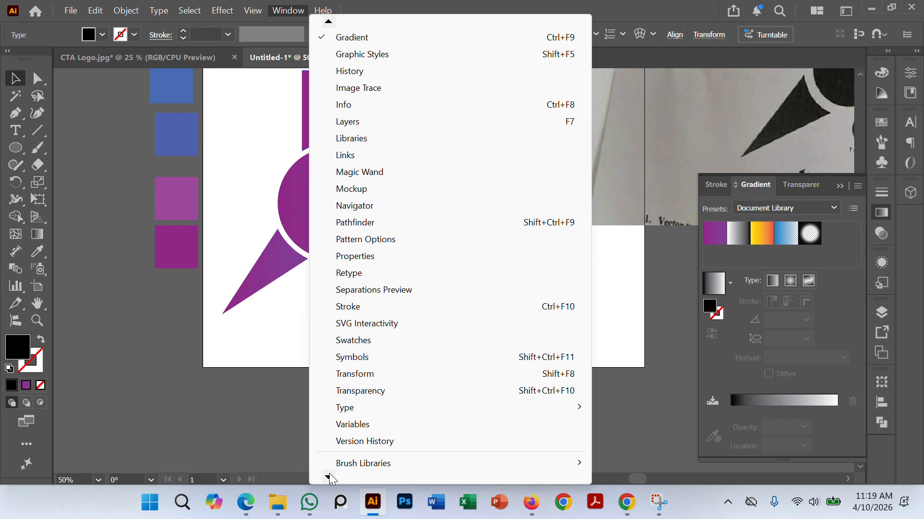
{"action": "mouse_move", "coordinate": [358, 343]}
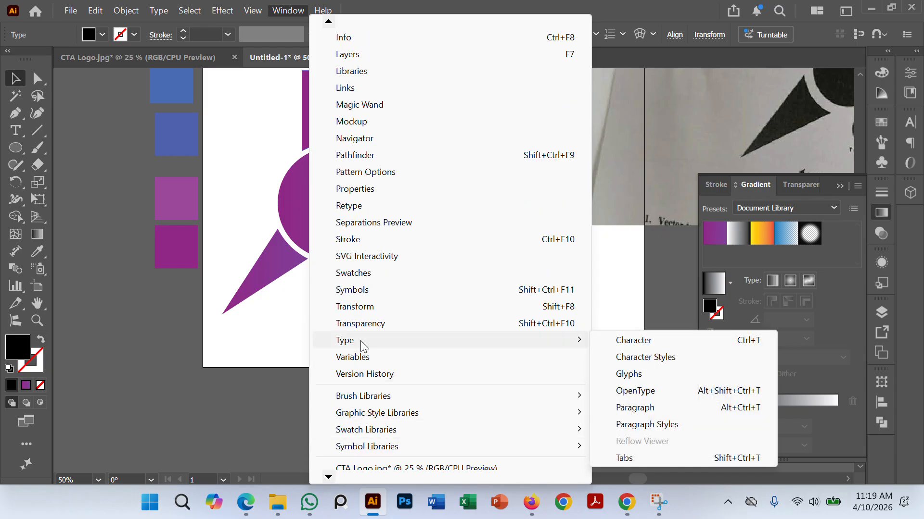
{"action": "left_click", "coordinate": [696, 344]}
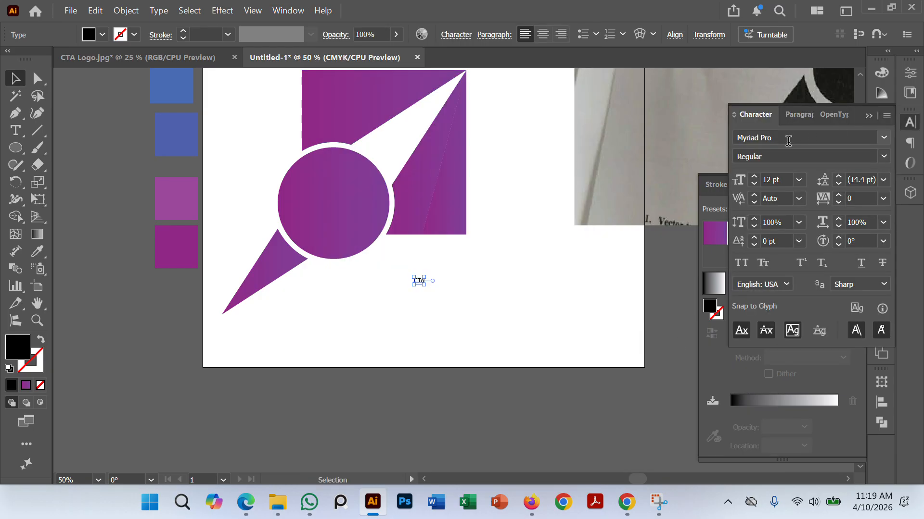
Step: Browse the Roboto fonts and set the CTA text to Roboto Black
{"action": "left_click", "coordinate": [851, 138]}
{"action": "type", "text": "R"}
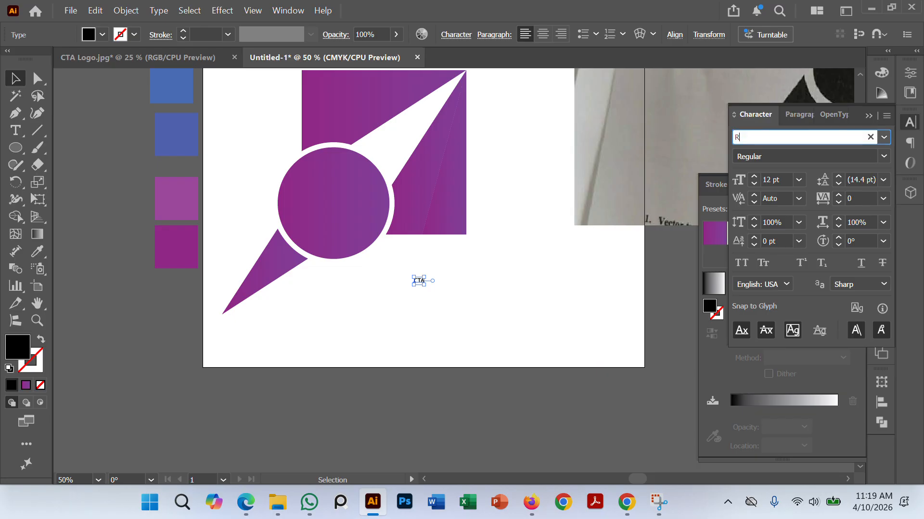
{"action": "type", "text": "obo"}
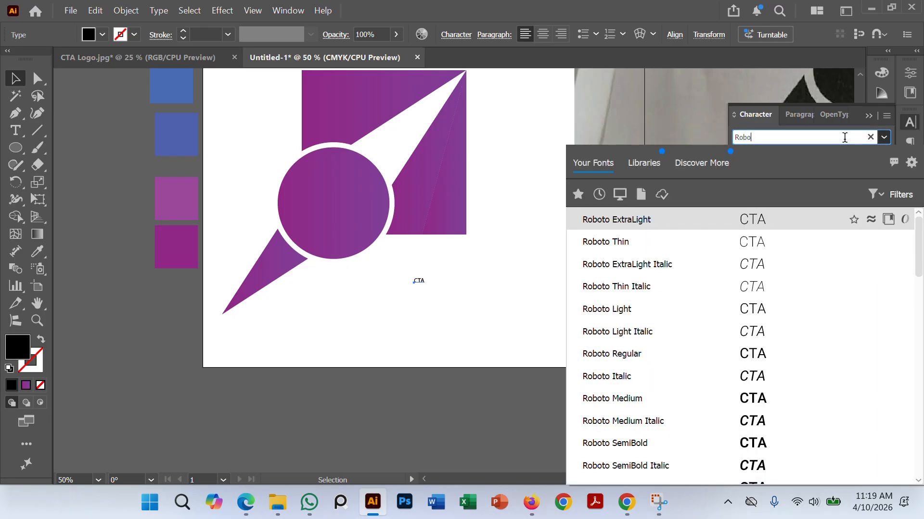
{"action": "scroll", "coordinate": [653, 334], "scroll_direction": "down", "scroll_amount": 12}
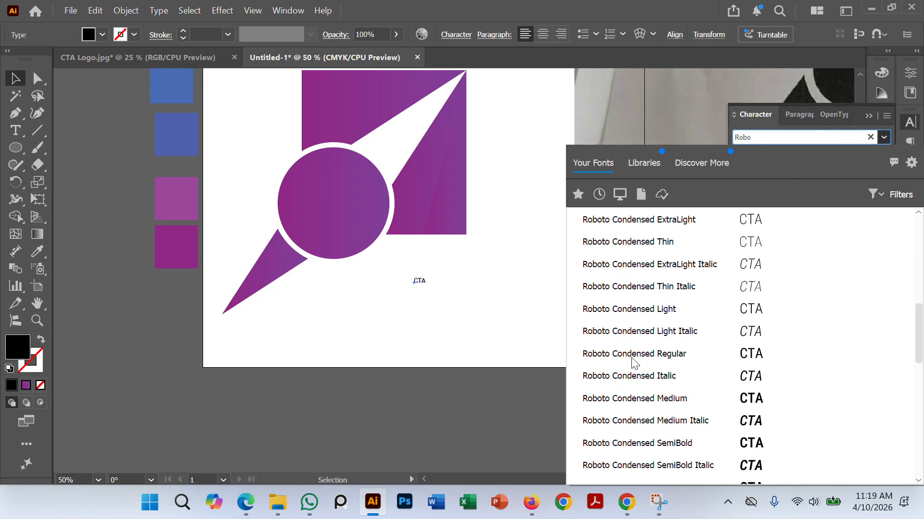
{"action": "scroll", "coordinate": [633, 364], "scroll_direction": "down", "scroll_amount": 3}
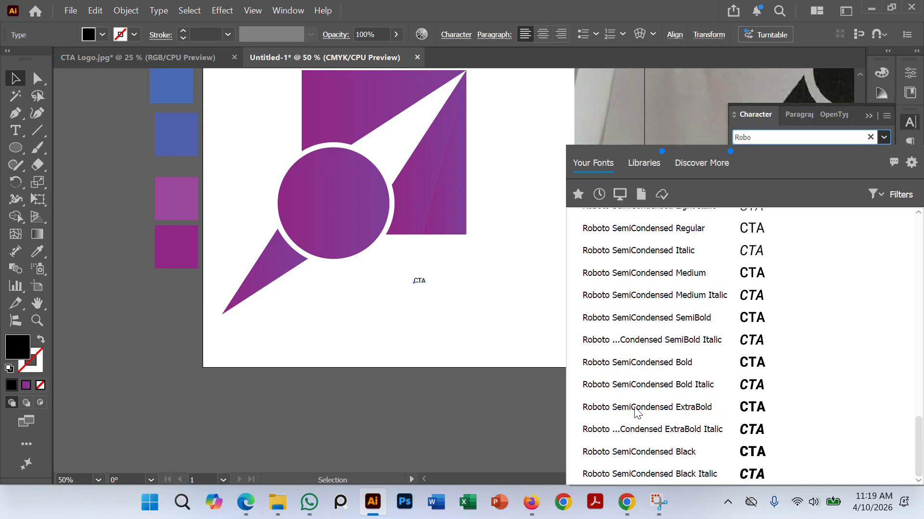
{"action": "scroll", "coordinate": [664, 411], "scroll_direction": "up", "scroll_amount": 6}
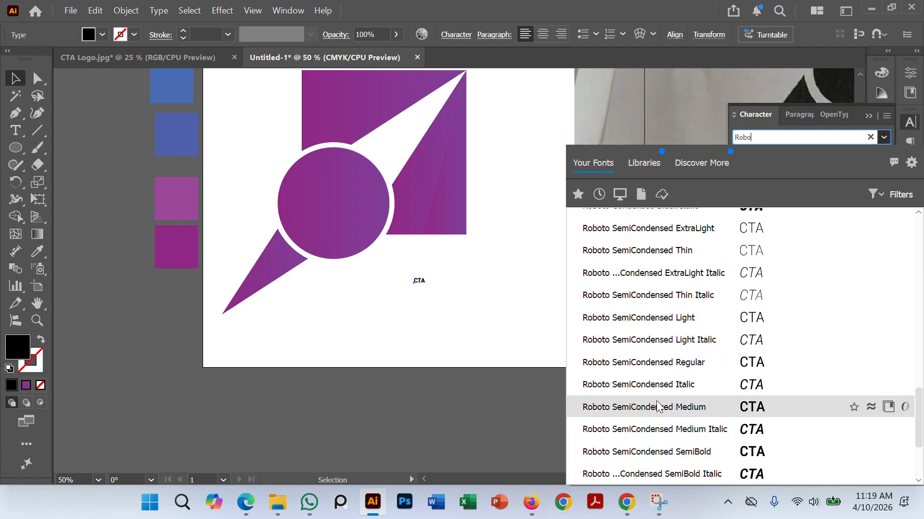
{"action": "scroll", "coordinate": [662, 406], "scroll_direction": "down", "scroll_amount": 6}
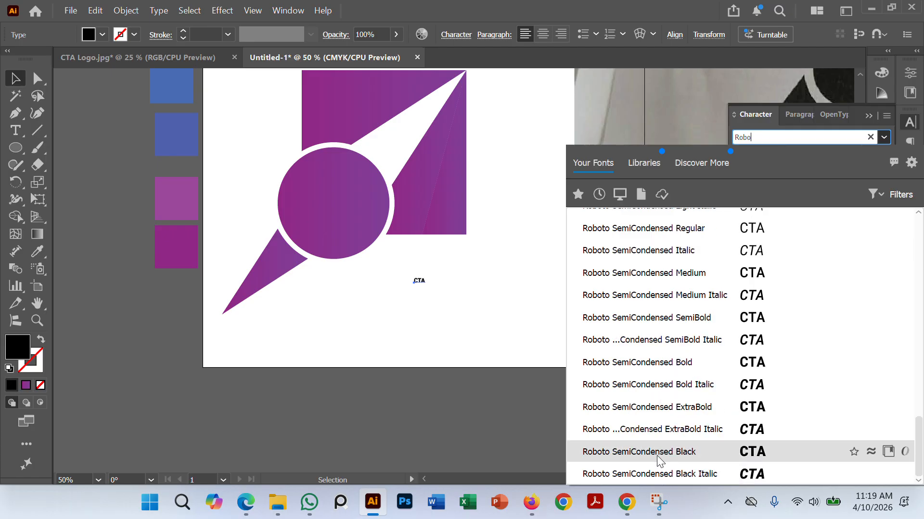
{"action": "scroll", "coordinate": [678, 433], "scroll_direction": "up", "scroll_amount": 3}
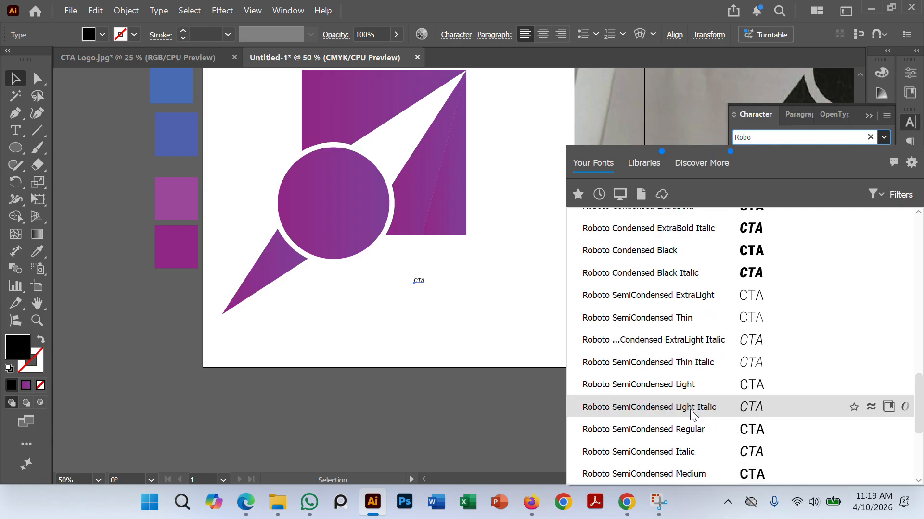
{"action": "scroll", "coordinate": [690, 409], "scroll_direction": "up", "scroll_amount": 8}
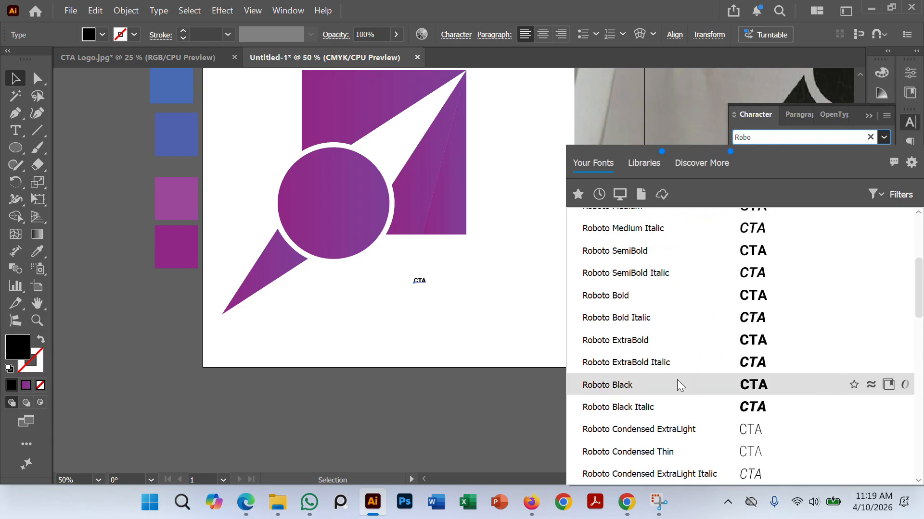
{"action": "left_click", "coordinate": [645, 385]}
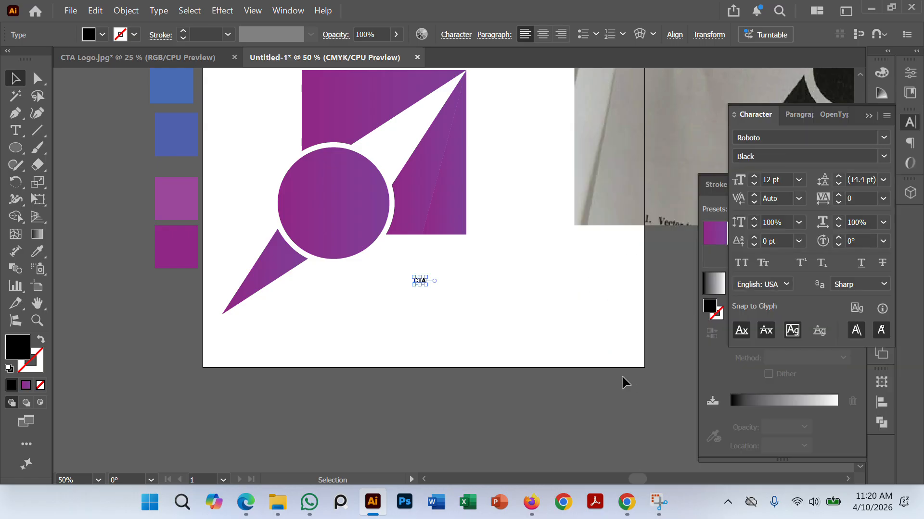
{"action": "left_click", "coordinate": [394, 300]}
Step: Enlarge the CTA text to about 68.5 pt in the space below the square
{"action": "scroll", "coordinate": [417, 284], "scroll_direction": "up", "scroll_amount": 1}
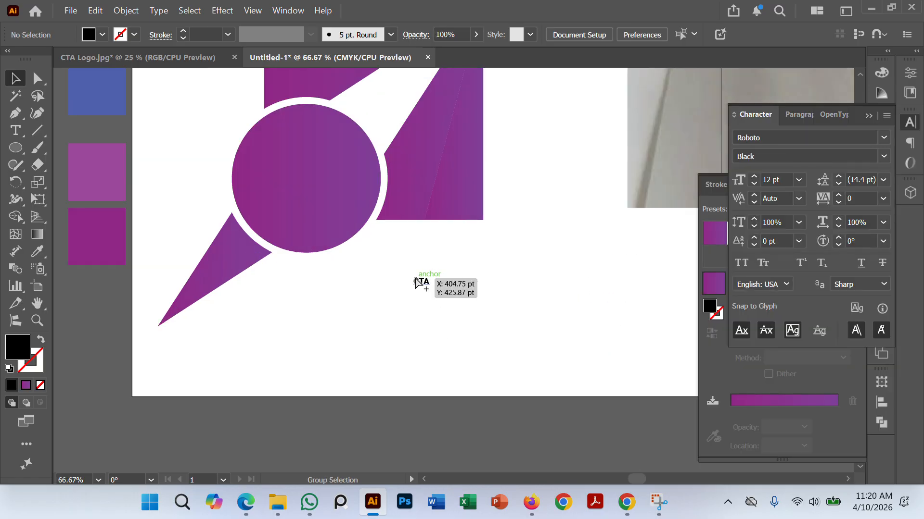
{"action": "left_click", "coordinate": [420, 282]}
{"action": "left_click_drag", "start_coordinate": [428, 288], "coordinate": [499, 327]}
{"action": "left_click_drag", "start_coordinate": [418, 267], "coordinate": [451, 251]}
{"action": "left_click_drag", "start_coordinate": [524, 312], "coordinate": [494, 293]}
{"action": "left_click", "coordinate": [524, 350]}
Step: Move the CTA text directly under the lower-right piece and scale it to about 80.6 pt to match that piece's width
{"action": "left_click_drag", "start_coordinate": [447, 270], "coordinate": [430, 250]}
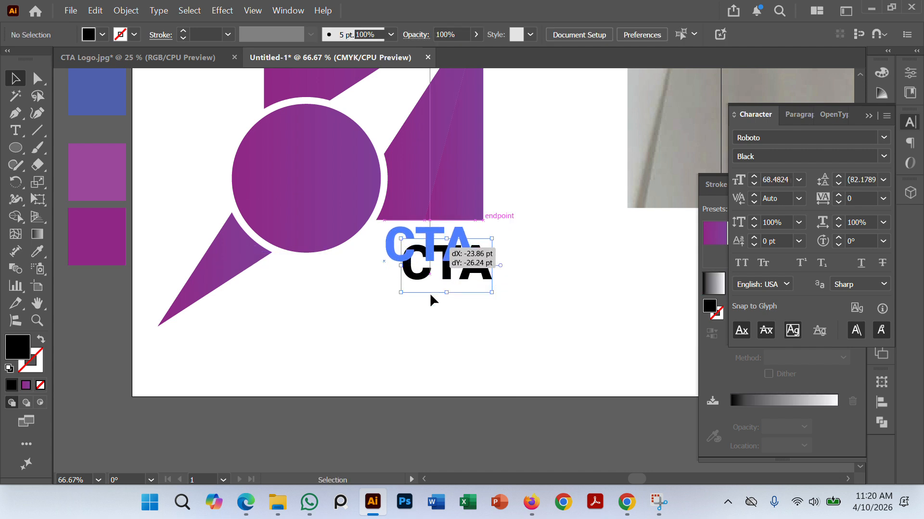
{"action": "left_click", "coordinate": [431, 297]}
{"action": "left_click", "coordinate": [452, 258]}
{"action": "left_click_drag", "start_coordinate": [475, 277], "coordinate": [452, 253]}
{"action": "left_click", "coordinate": [488, 301]}
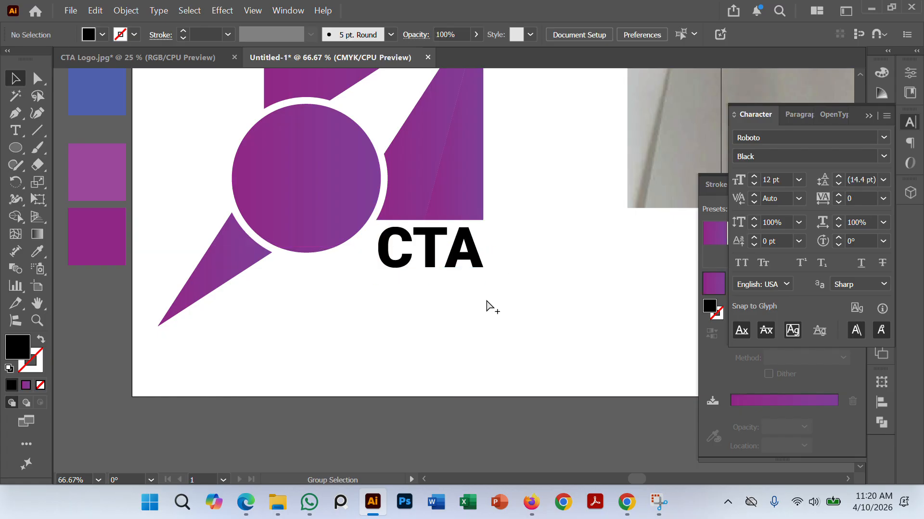
Step: Recolor the CTA text with the second blue swatch using the Eyedropper
{"action": "scroll", "coordinate": [487, 301], "scroll_direction": "down", "scroll_amount": 1}
{"action": "left_click", "coordinate": [459, 263]}
{"action": "left_click", "coordinate": [37, 251]}
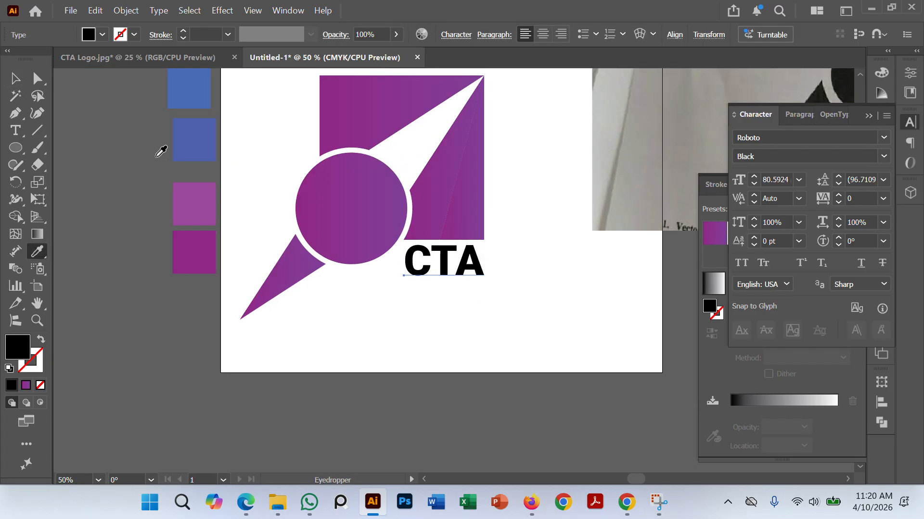
{"action": "left_click", "coordinate": [194, 136]}
{"action": "left_click", "coordinate": [14, 79]}
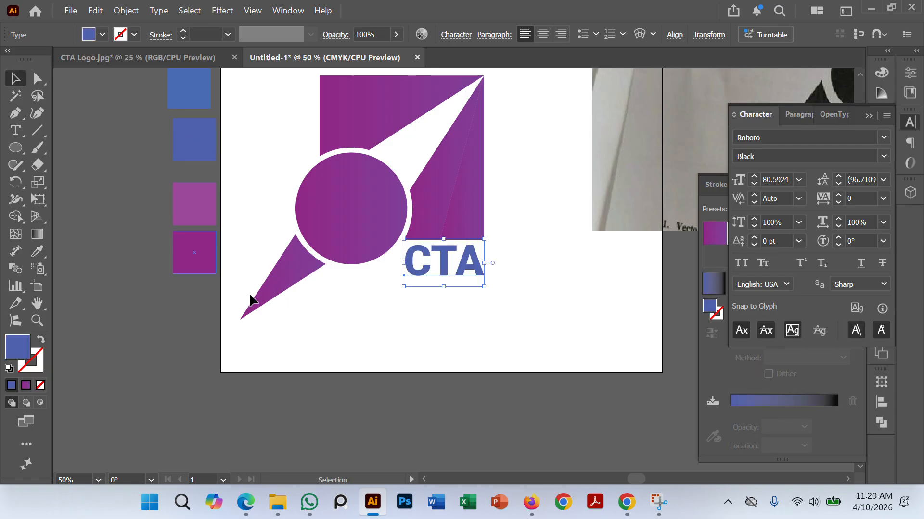
{"action": "left_click", "coordinate": [485, 307]}
Step: Enlarge the CTA text slightly and nudge it so its letters line up with the lower-right piece's edges
{"action": "scroll", "coordinate": [485, 337], "scroll_direction": "up", "scroll_amount": 2}
{"action": "left_click", "coordinate": [420, 284]}
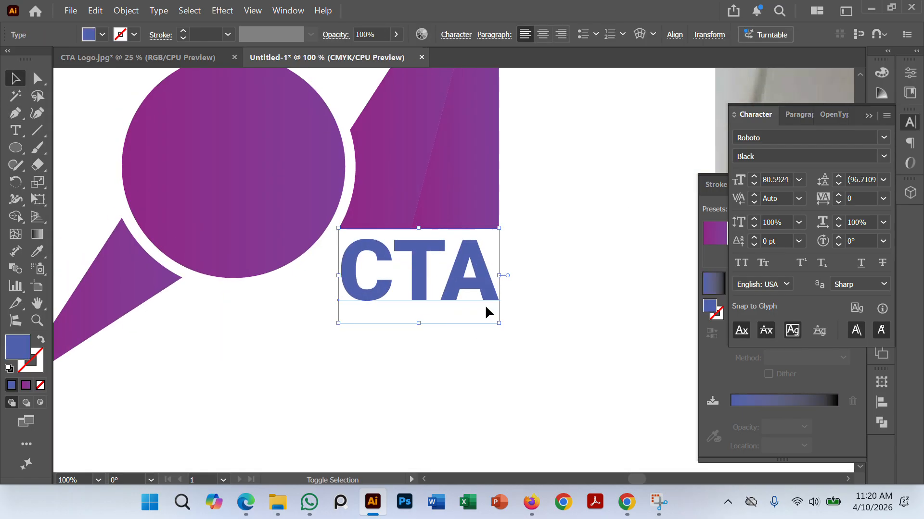
{"action": "left_click", "coordinate": [498, 324]}
{"action": "left_click", "coordinate": [540, 355]}
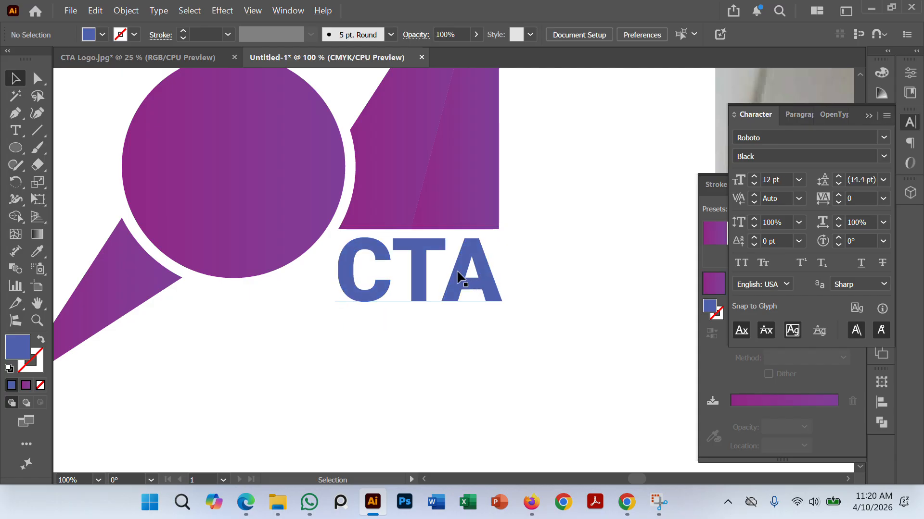
{"action": "left_click_drag", "start_coordinate": [457, 273], "coordinate": [458, 270]}
{"action": "left_click", "coordinate": [516, 312]}
Step: Move the top blue swatch into line with the column of swatches below it
{"action": "scroll", "coordinate": [529, 322], "scroll_direction": "down", "scroll_amount": 2}
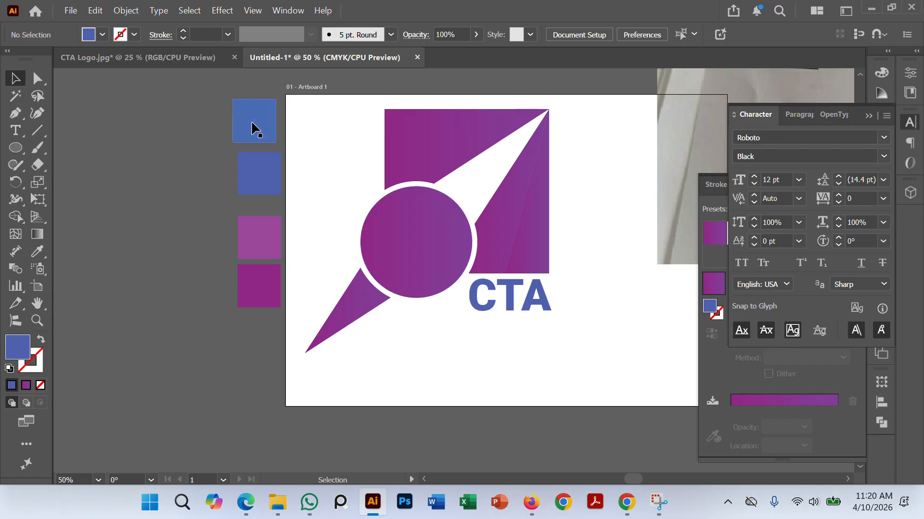
{"action": "left_click_drag", "start_coordinate": [241, 124], "coordinate": [246, 118]}
{"action": "left_click", "coordinate": [213, 154]}
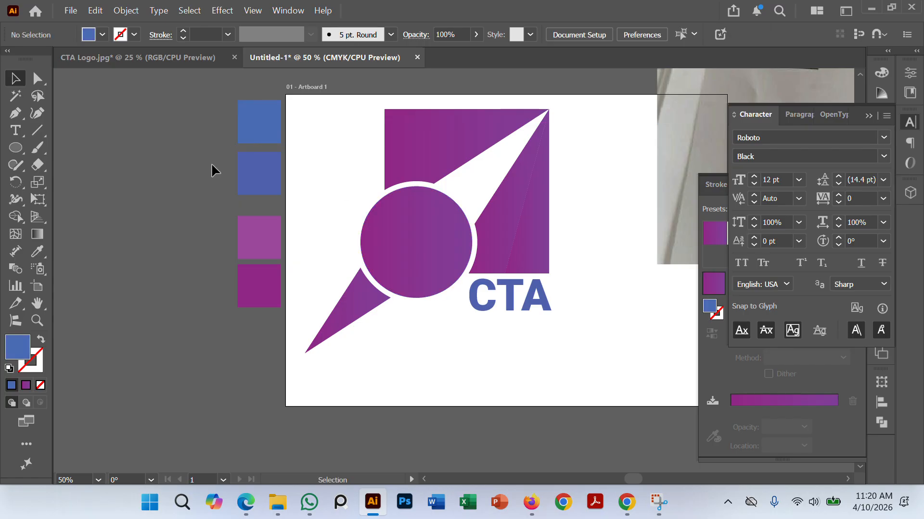
{"action": "scroll", "coordinate": [205, 189], "scroll_direction": "up", "scroll_amount": 1}
{"action": "left_click", "coordinate": [447, 270]}
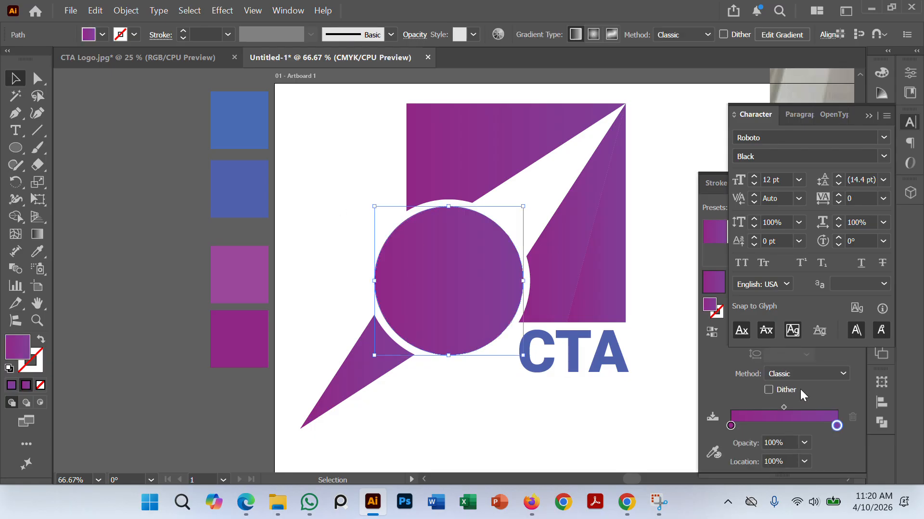
{"action": "left_click", "coordinate": [733, 427]}
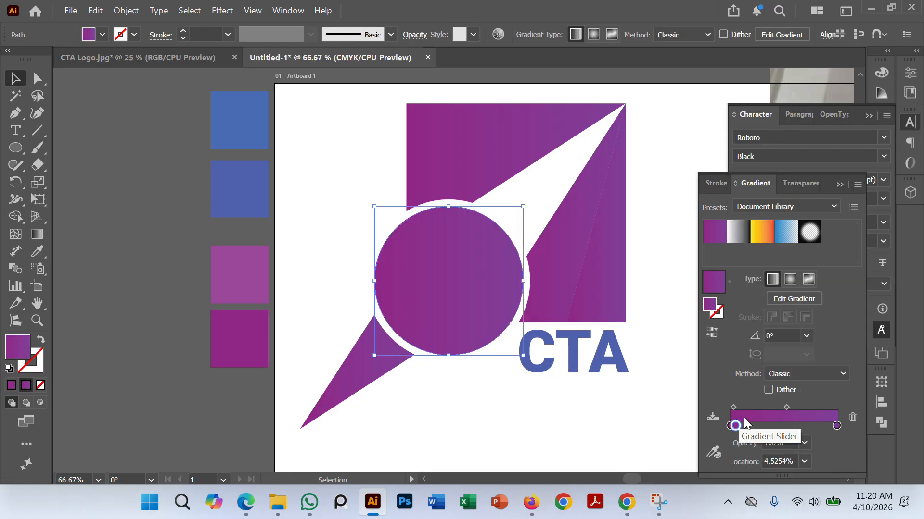
{"action": "left_click_drag", "start_coordinate": [740, 425], "coordinate": [774, 427]}
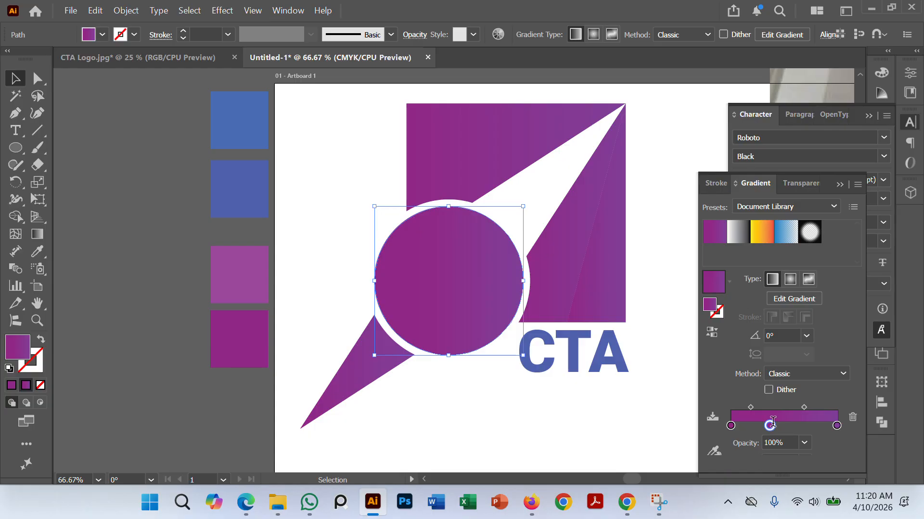
{"action": "key", "text": "Delete"}
{"action": "key", "text": "ctrl+z"}
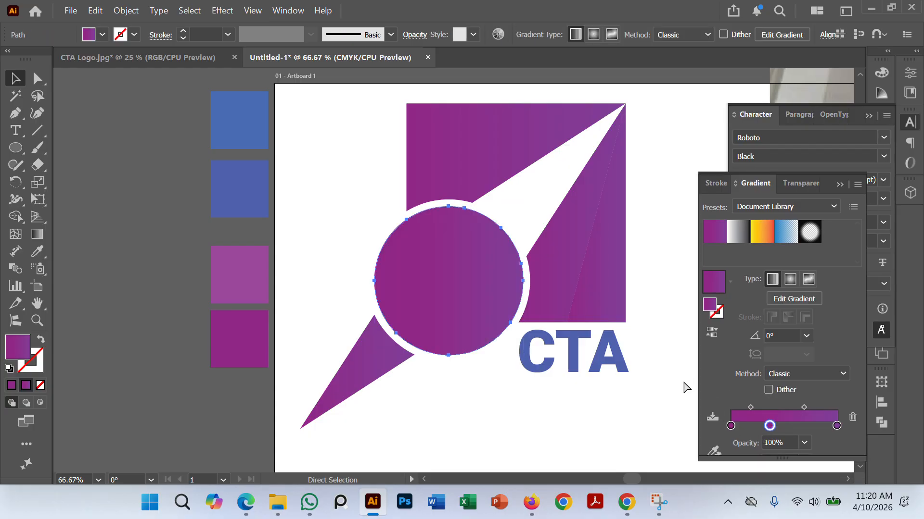
{"action": "left_click", "coordinate": [315, 258]}
{"action": "left_click", "coordinate": [443, 294]}
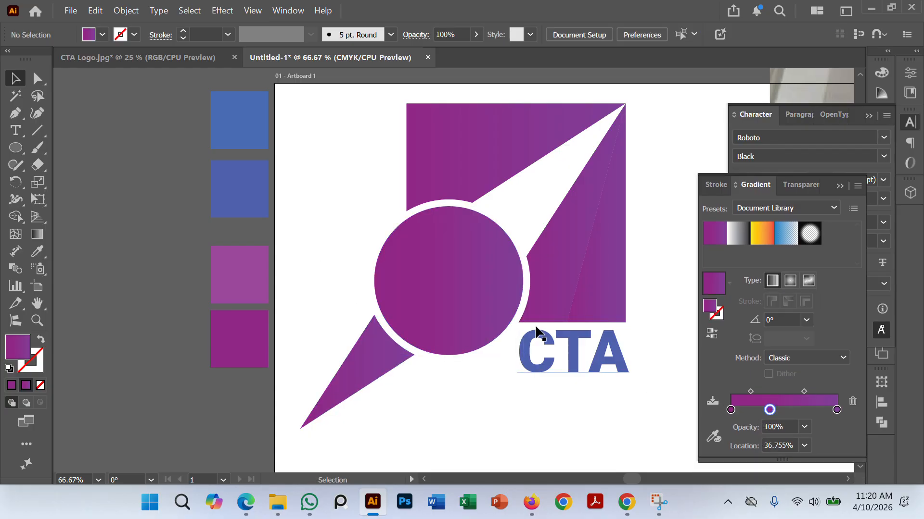
{"action": "left_click", "coordinate": [612, 435]}
{"action": "left_click", "coordinate": [852, 402]}
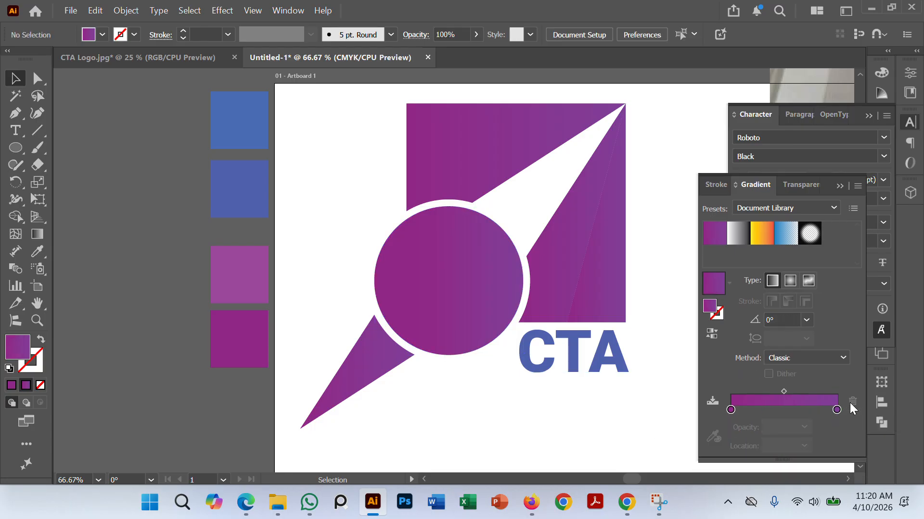
{"action": "left_click", "coordinate": [730, 410]}
{"action": "left_click", "coordinate": [455, 294]}
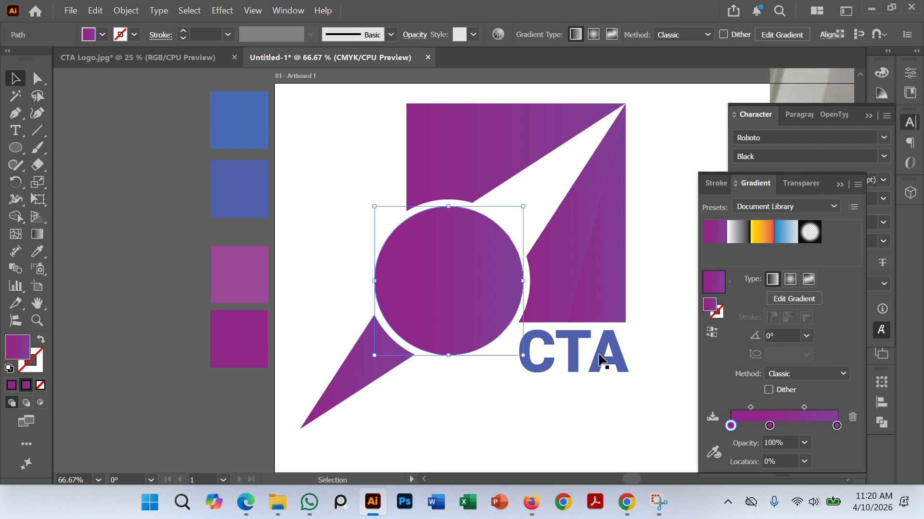
{"action": "left_click", "coordinate": [769, 425]}
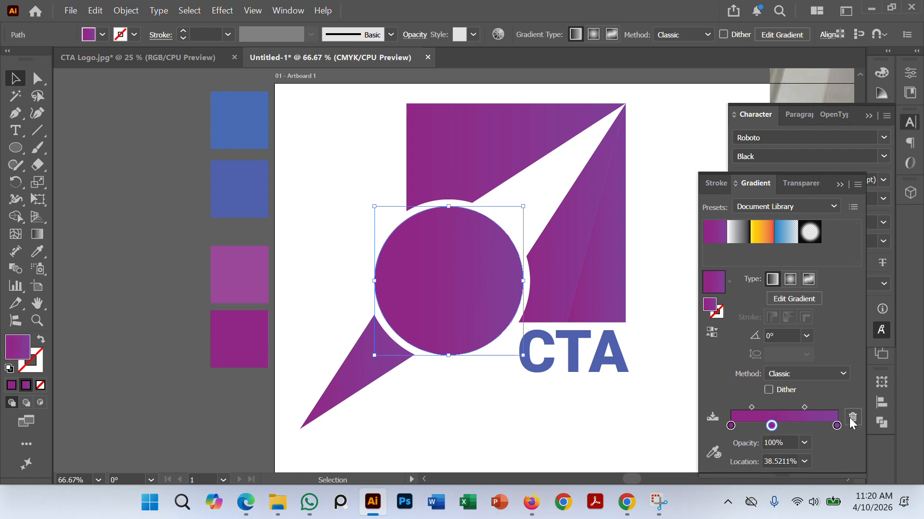
{"action": "left_click", "coordinate": [853, 417]}
Step: Set the start color stop of the circle's gradient to the top blue swatch's color
{"action": "left_click", "coordinate": [731, 425]}
{"action": "left_click", "coordinate": [713, 452]}
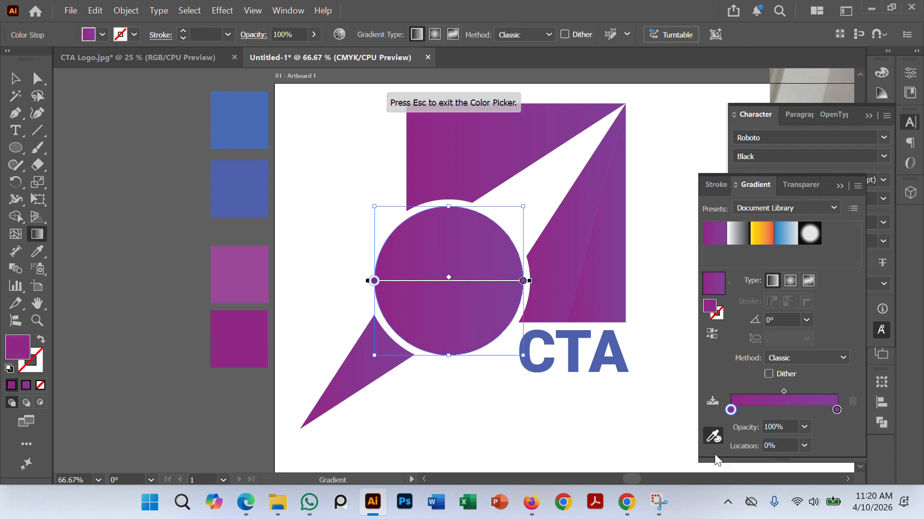
{"action": "left_click", "coordinate": [243, 114]}
Step: Try the second blue swatch's color on the end stop of the circle's gradient
{"action": "left_click", "coordinate": [837, 409]}
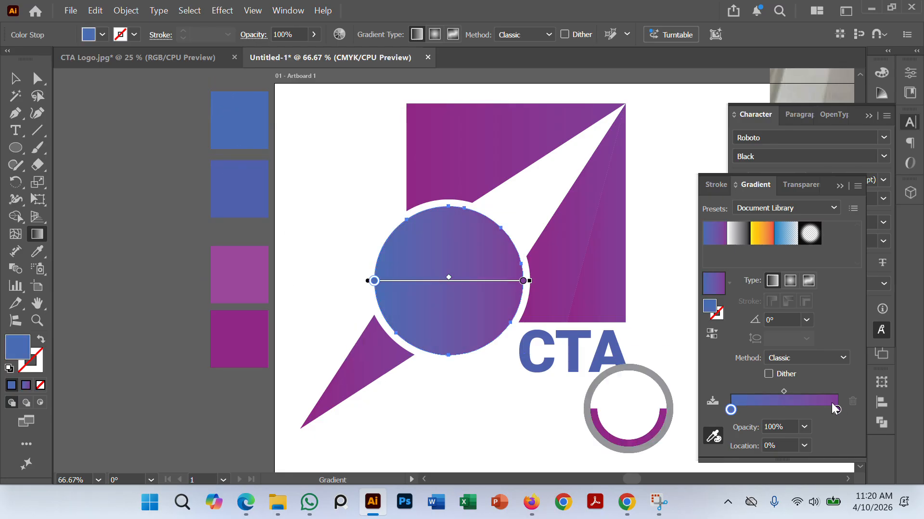
{"action": "left_click", "coordinate": [714, 437]}
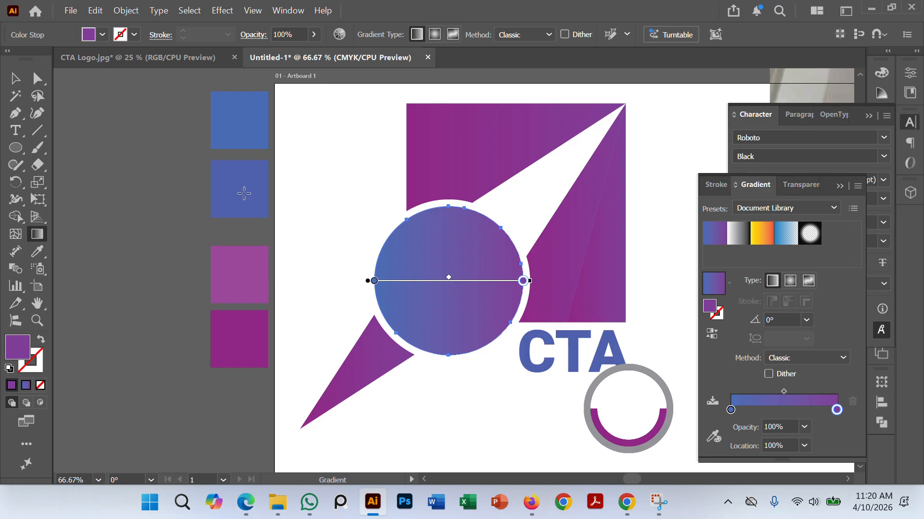
{"action": "double_click", "coordinate": [836, 410]}
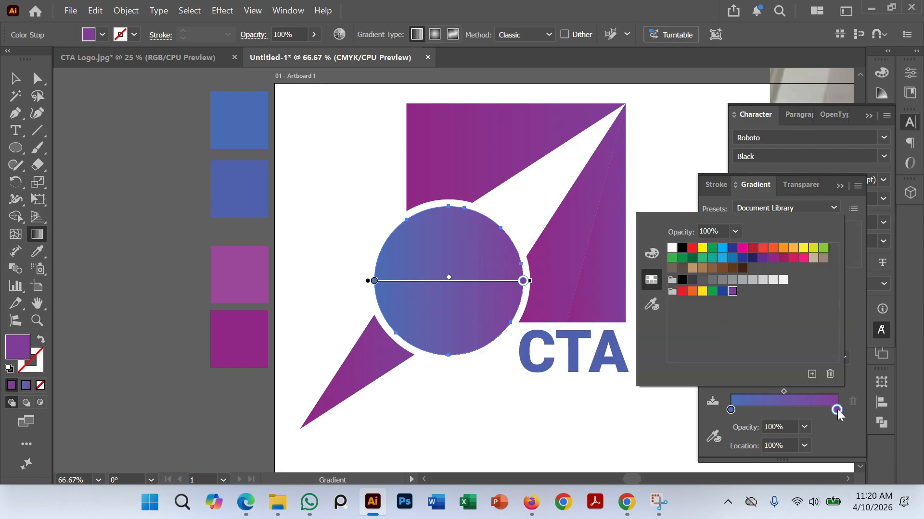
{"action": "left_click", "coordinate": [652, 303]}
{"action": "left_click", "coordinate": [251, 192]}
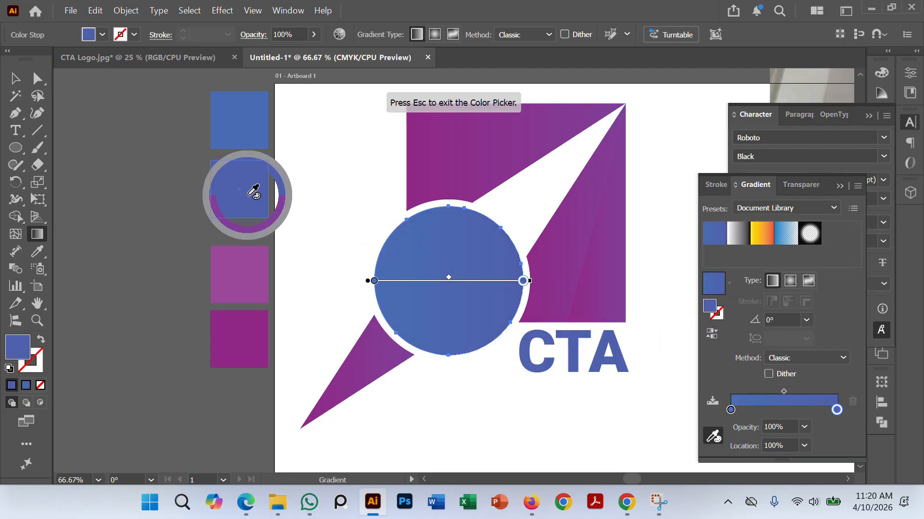
{"action": "key", "text": "Escape"}
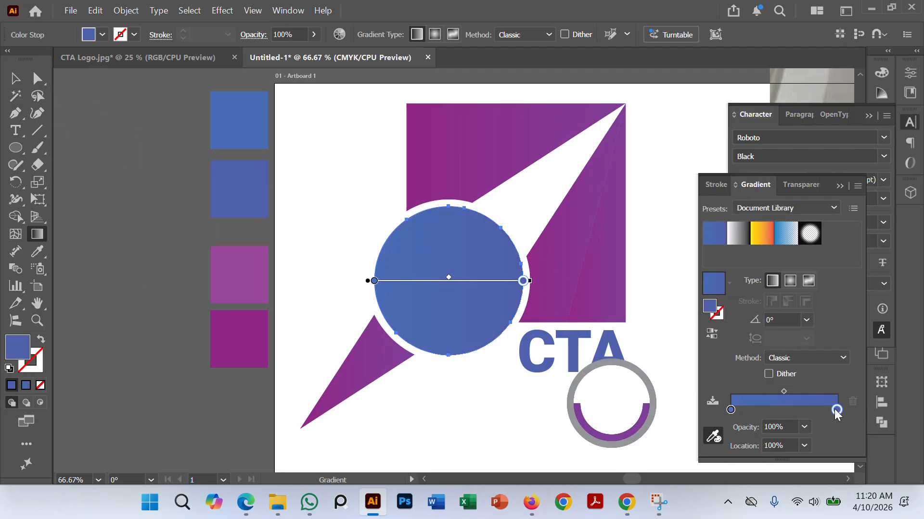
Step: Set the end color stop of the circle's gradient to the lighter magenta swatch's color and deselect the circle
{"action": "left_click_drag", "start_coordinate": [835, 410], "coordinate": [854, 408]}
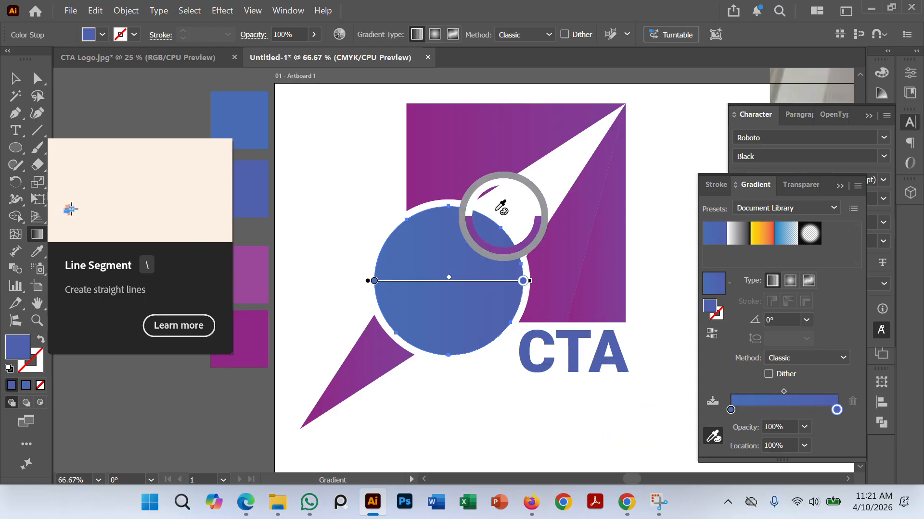
{"action": "left_click", "coordinate": [253, 275]}
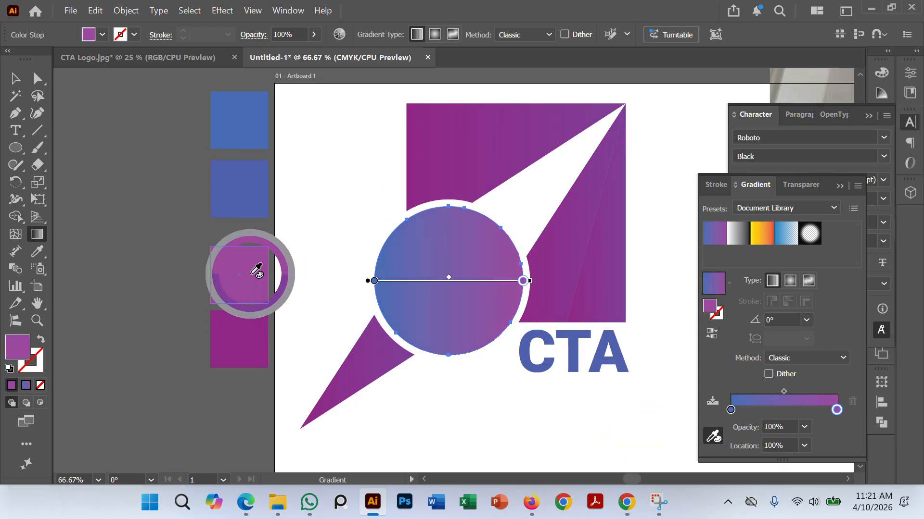
{"action": "left_click", "coordinate": [15, 78]}
{"action": "left_click", "coordinate": [84, 195]}
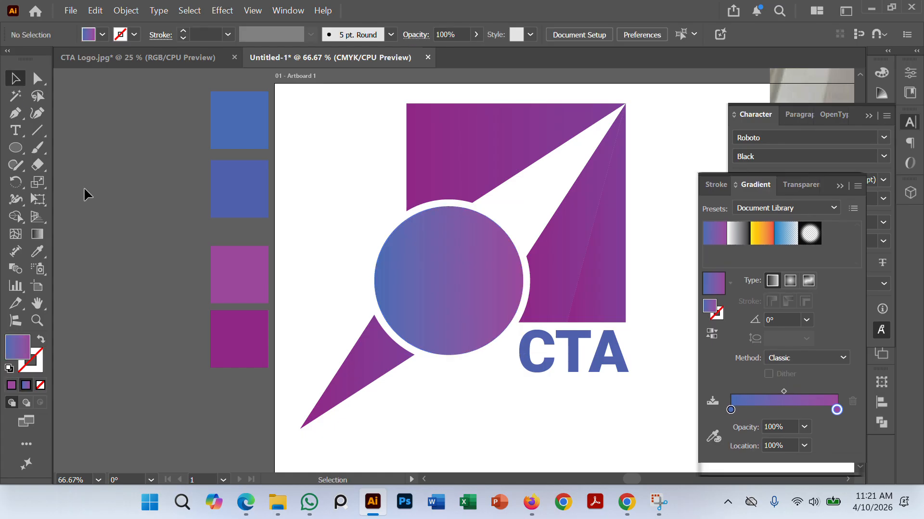
{"action": "left_click", "coordinate": [505, 324]}
{"action": "left_click", "coordinate": [147, 290]}
Step: Group all the logo pieces together with the CTA lettering and clear the selection
{"action": "scroll", "coordinate": [147, 290], "scroll_direction": "down", "scroll_amount": 2}
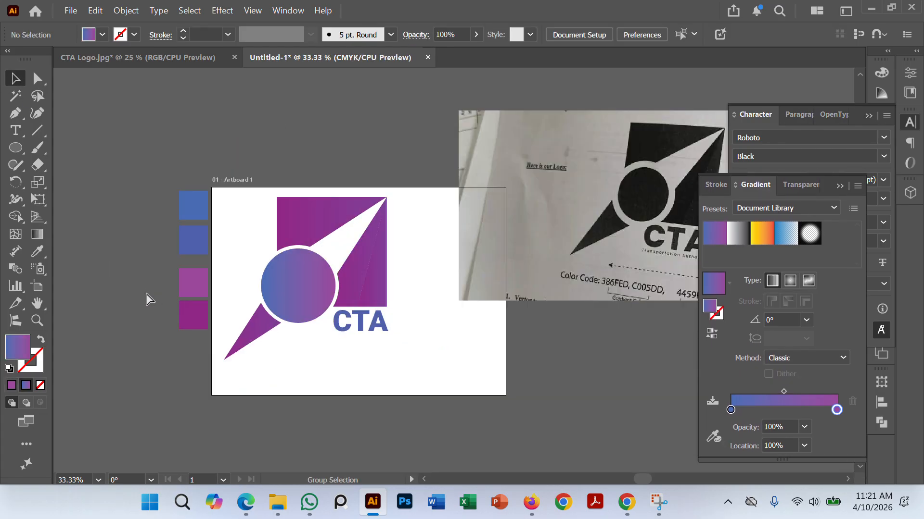
{"action": "key", "text": "space"}
{"action": "left_click_drag", "start_coordinate": [265, 379], "coordinate": [337, 378]}
{"action": "left_click_drag", "start_coordinate": [293, 205], "coordinate": [515, 393]}
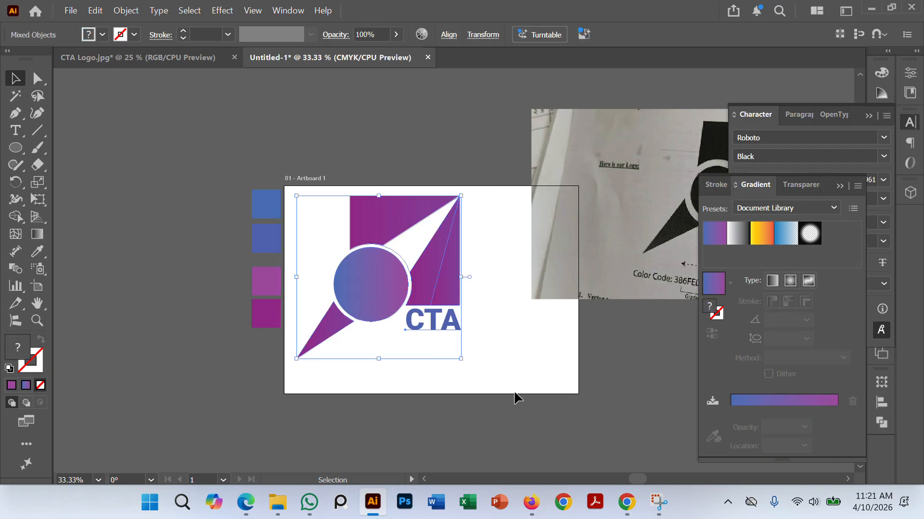
{"action": "key", "text": "ctrl"}
{"action": "left_click", "coordinate": [499, 353]}
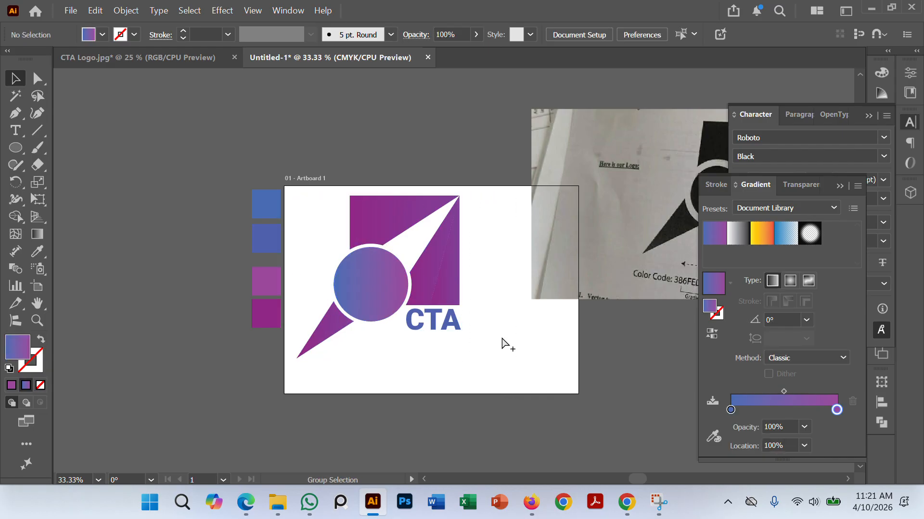
Step: Move the grouped logo down a little on the artboard, away from its upper edge
{"action": "scroll", "coordinate": [503, 337], "scroll_direction": "down", "scroll_amount": 1}
{"action": "left_click_drag", "start_coordinate": [539, 374], "coordinate": [527, 326]}
{"action": "left_click_drag", "start_coordinate": [441, 244], "coordinate": [446, 268]}
{"action": "left_click", "coordinate": [564, 350]}
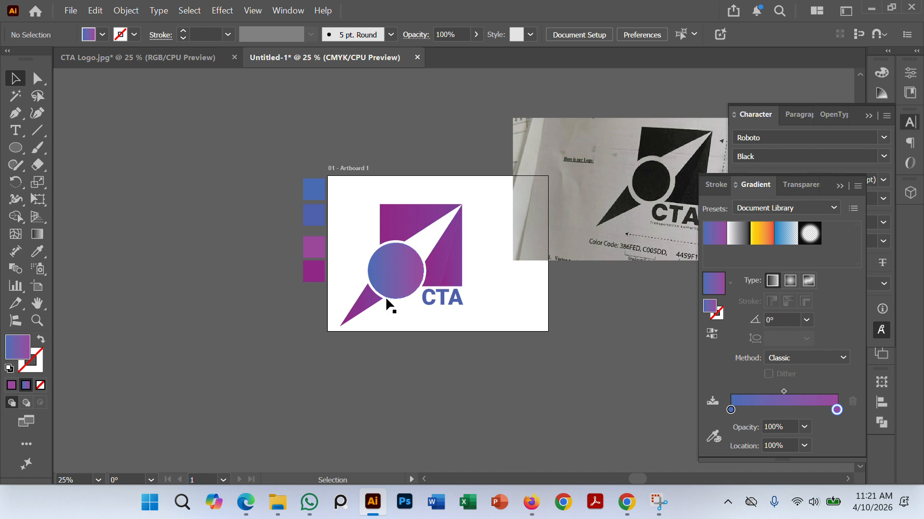
Step: Ungroup the logo so that its pieces can be edited separately
{"action": "scroll", "coordinate": [436, 353], "scroll_direction": "up", "scroll_amount": 4}
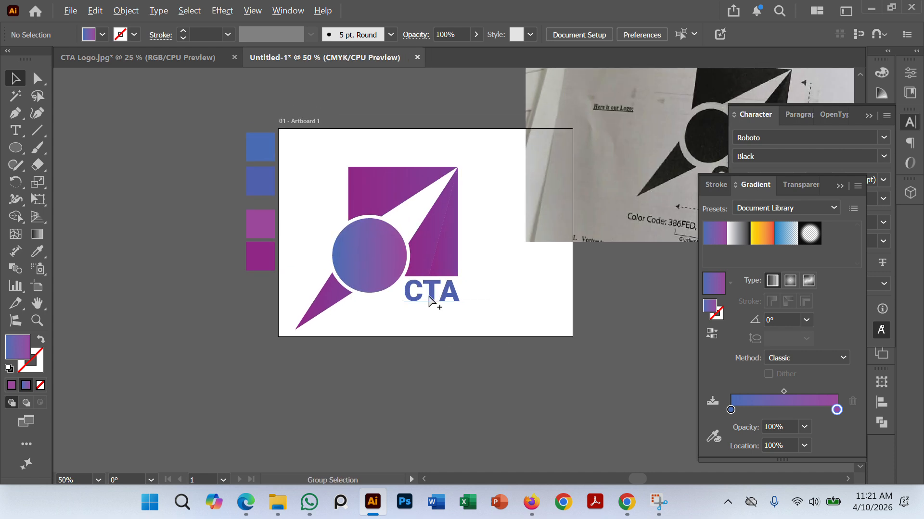
{"action": "scroll", "coordinate": [476, 183], "scroll_direction": "down", "scroll_amount": 1}
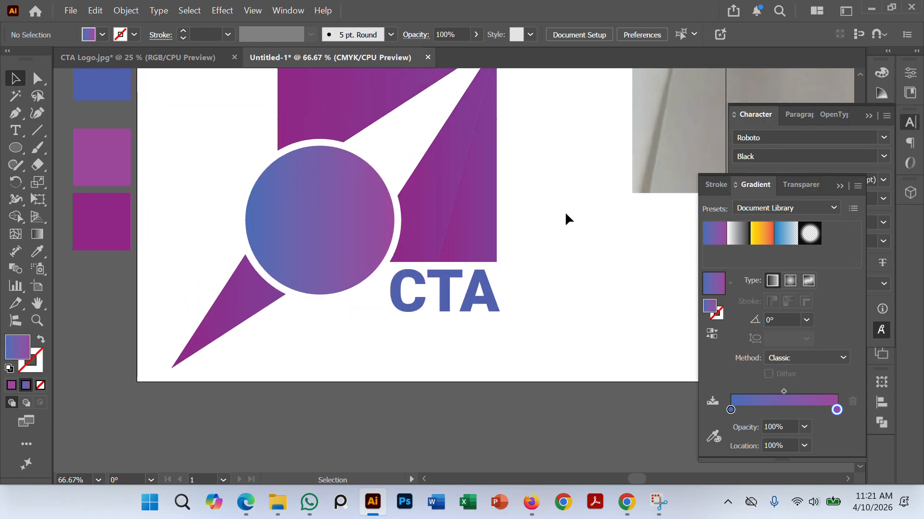
{"action": "left_click_drag", "start_coordinate": [554, 168], "coordinate": [566, 291]}
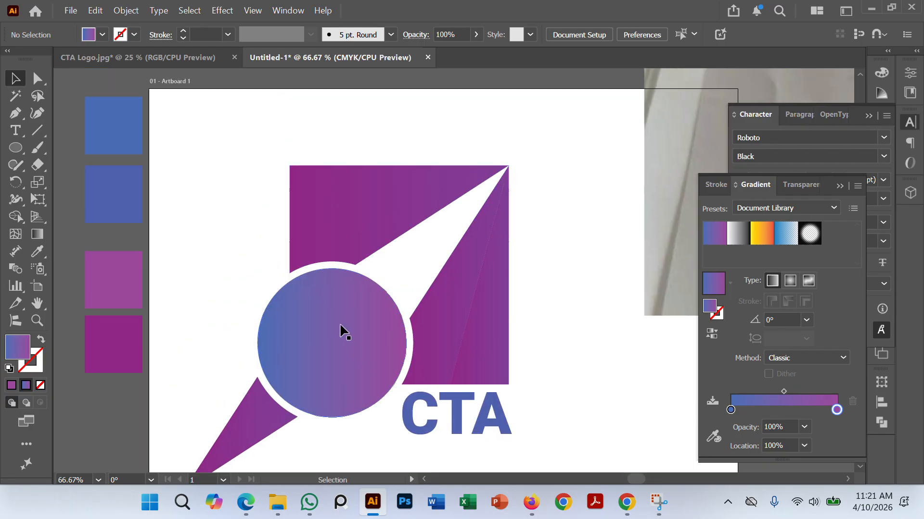
{"action": "scroll", "coordinate": [377, 322], "scroll_direction": "down", "scroll_amount": 2}
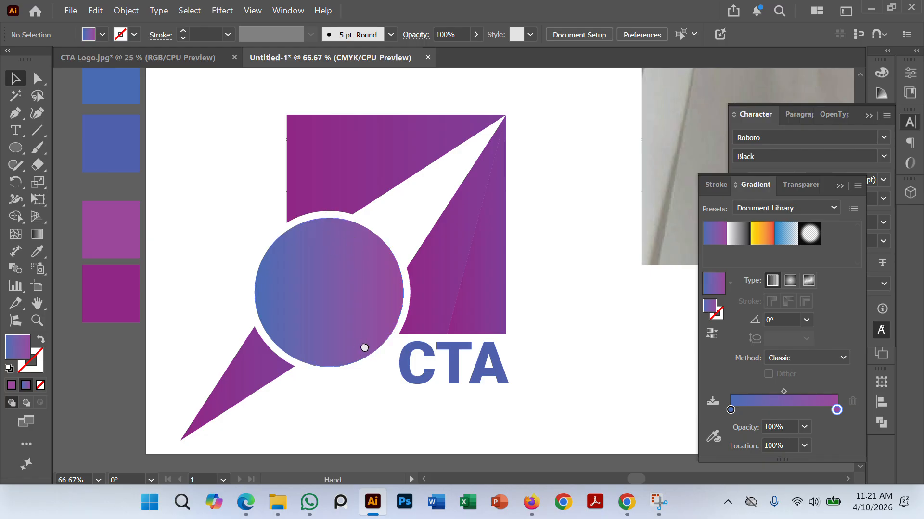
{"action": "scroll", "coordinate": [363, 335], "scroll_direction": "down", "scroll_amount": 3}
{"action": "left_click", "coordinate": [307, 222]}
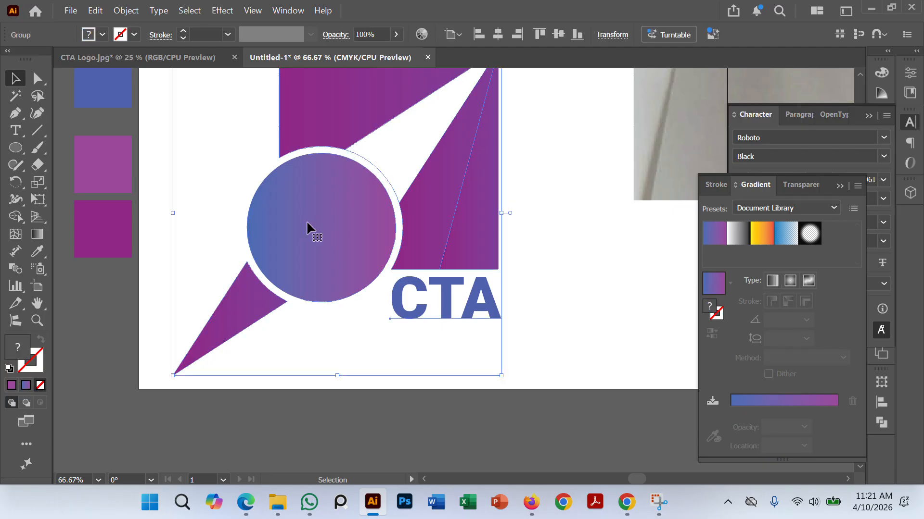
{"action": "right_click", "coordinate": [306, 227]}
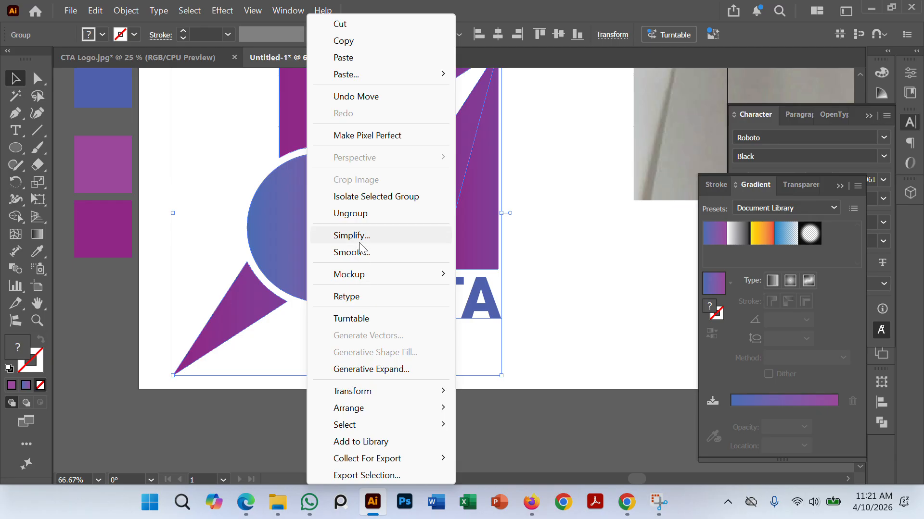
{"action": "left_click", "coordinate": [367, 215]}
{"action": "left_click", "coordinate": [608, 279]}
Step: Delete the white shape lying between the upper and right purple pieces beside the circle
{"action": "left_click", "coordinate": [317, 219]}
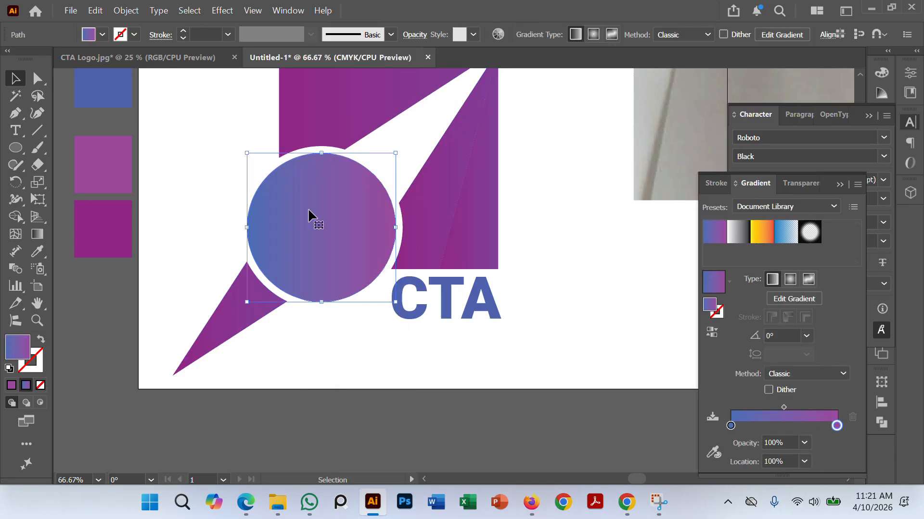
{"action": "left_click", "coordinate": [367, 160]}
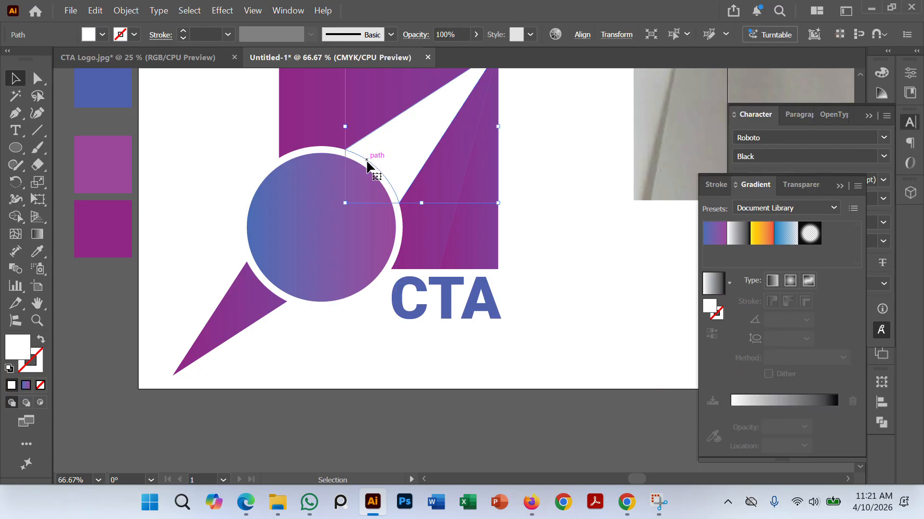
{"action": "left_click", "coordinate": [616, 283]}
{"action": "left_click", "coordinate": [376, 166]}
{"action": "left_click", "coordinate": [576, 278]}
Step: Copy the gradient circle and enlarge the original from its center until it overlaps the edges of the surrounding pieces
{"action": "left_click", "coordinate": [342, 210]}
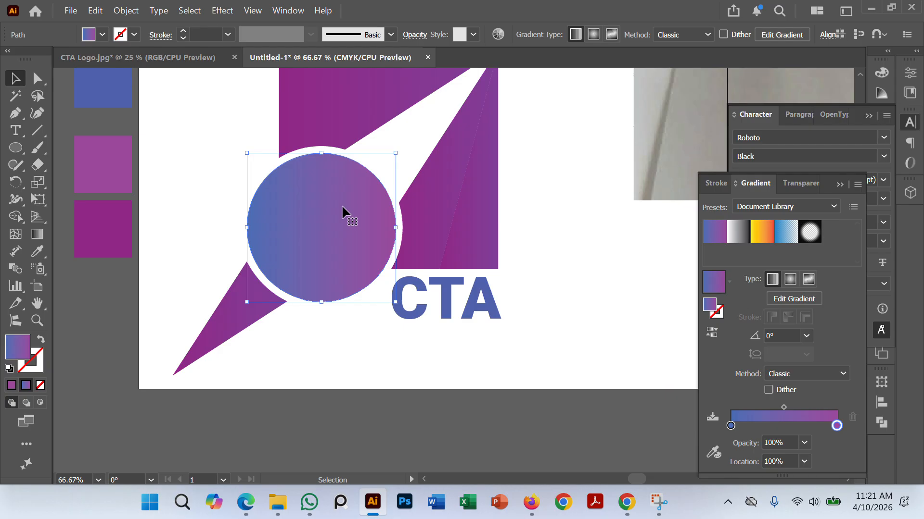
{"action": "key", "text": "a"}
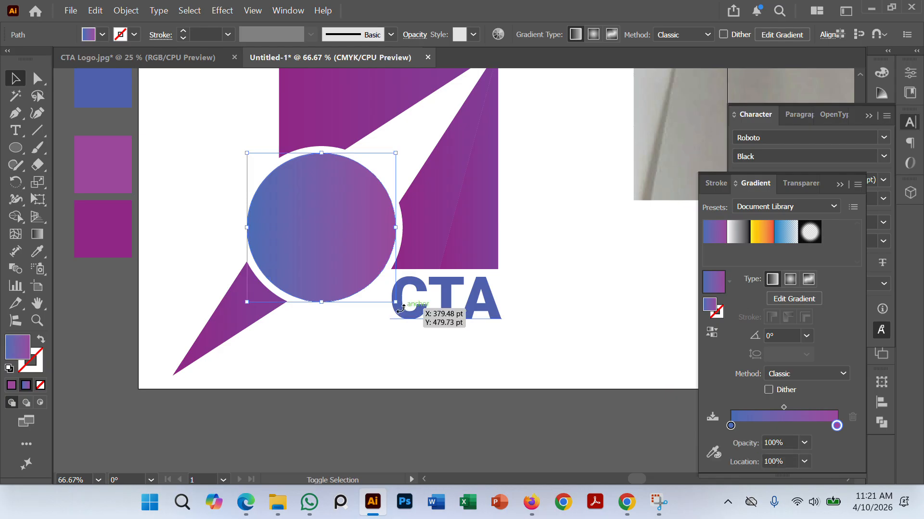
{"action": "left_click_drag", "start_coordinate": [397, 304], "coordinate": [409, 317]}
{"action": "left_click", "coordinate": [189, 136]}
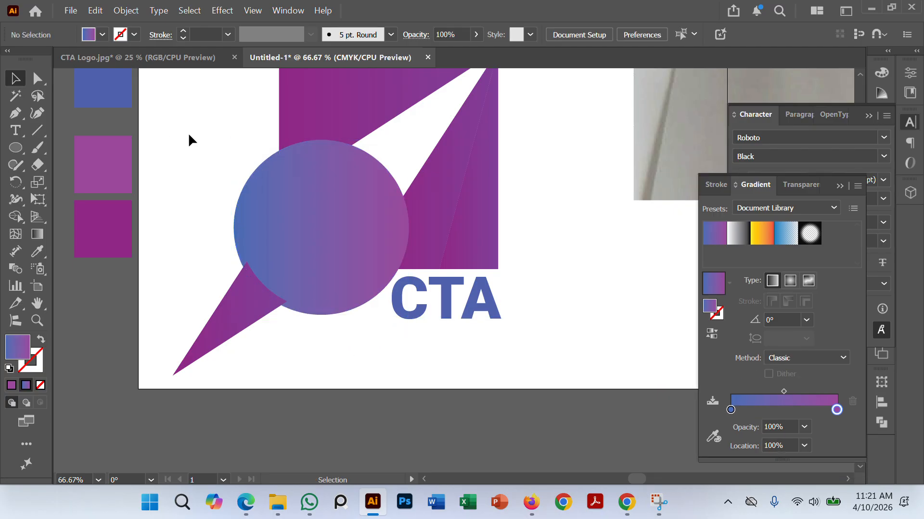
Step: Send the enlarged circle behind all the other logo pieces and clear the selection
{"action": "left_click", "coordinate": [319, 215]}
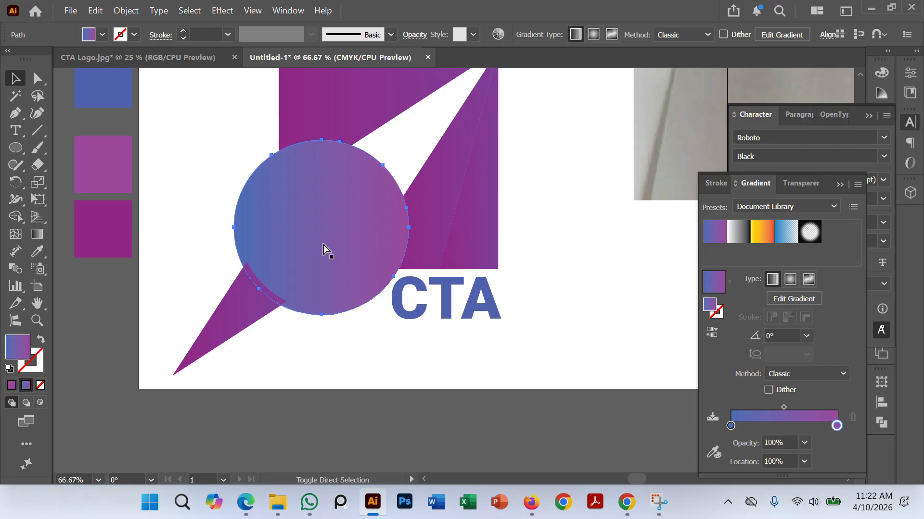
{"action": "key", "text": "ctrl+shift+["}
{"action": "left_click", "coordinate": [364, 417]}
{"action": "left_click", "coordinate": [343, 254]}
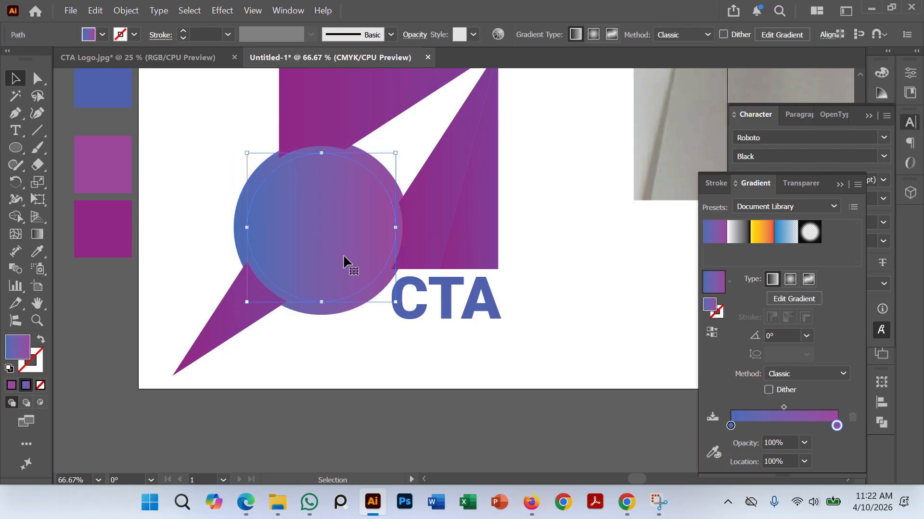
{"action": "key", "text": "ctrl"}
{"action": "key", "text": "ctrl+shift+a"}
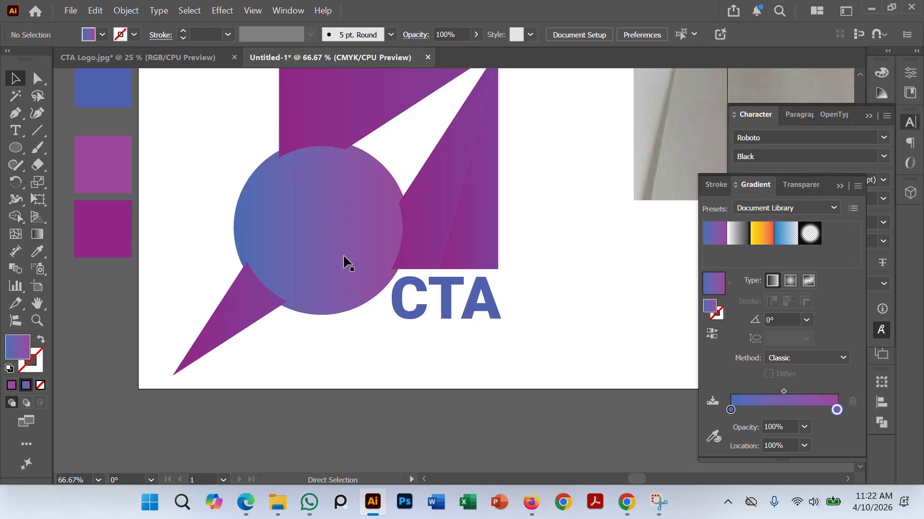
Step: Remove the enlarged circle and its overlaps with the three surrounding pieces using the Shape Builder tool
{"action": "left_click_drag", "start_coordinate": [176, 114], "coordinate": [400, 273]}
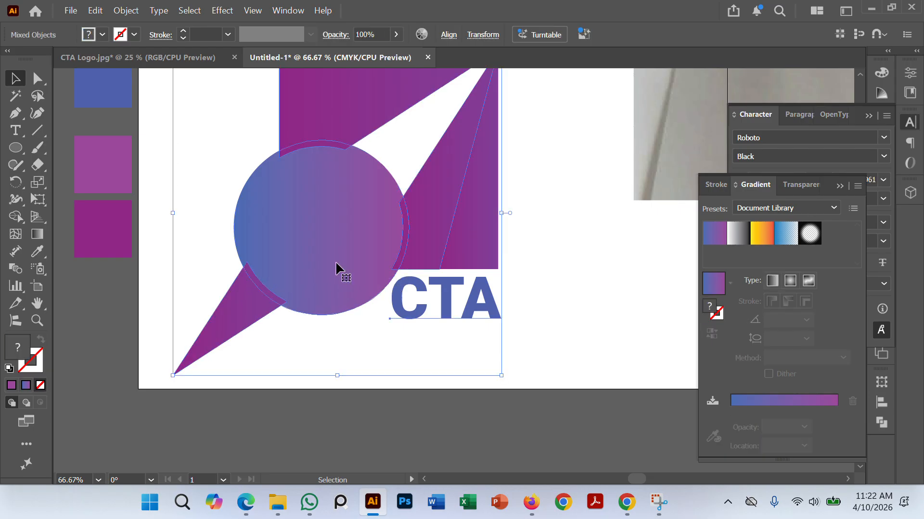
{"action": "left_click", "coordinate": [16, 216]}
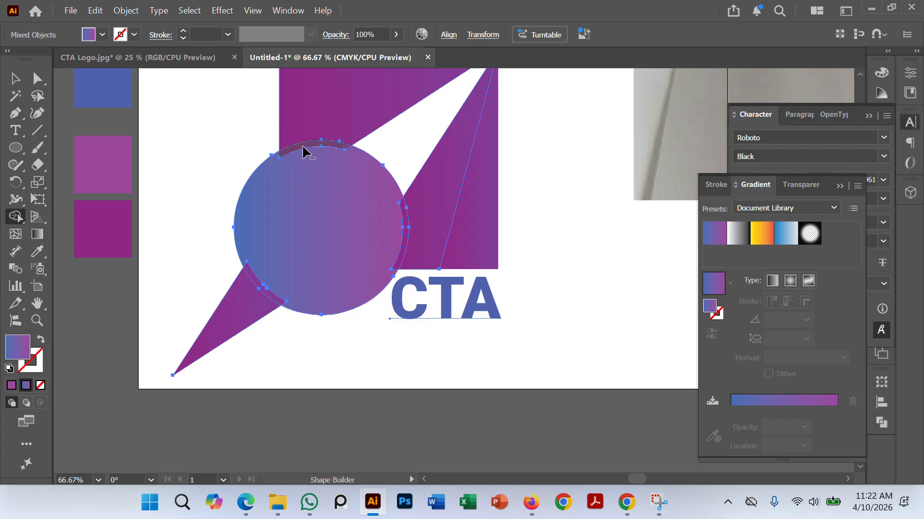
{"action": "left_click_drag", "start_coordinate": [304, 152], "coordinate": [312, 281]}
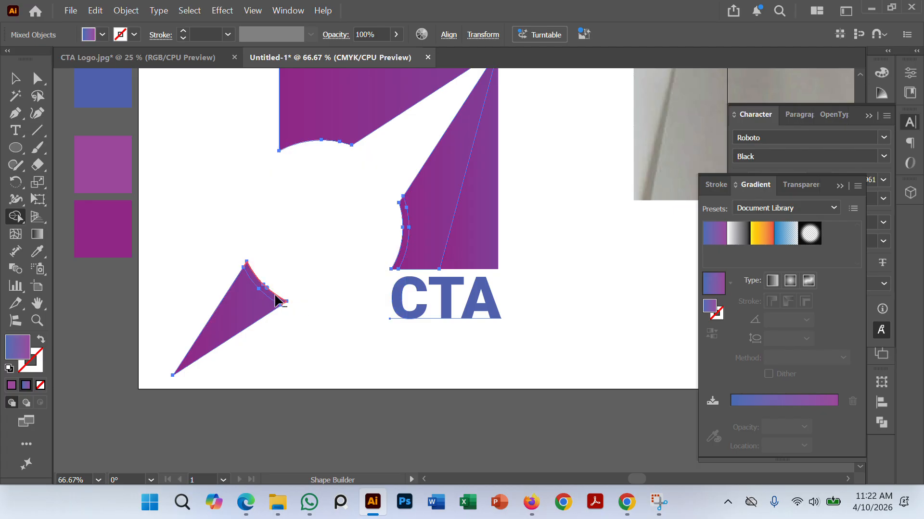
{"action": "left_click", "coordinate": [276, 302], "text": "alt"}
{"action": "left_click", "coordinate": [390, 237], "text": "alt"}
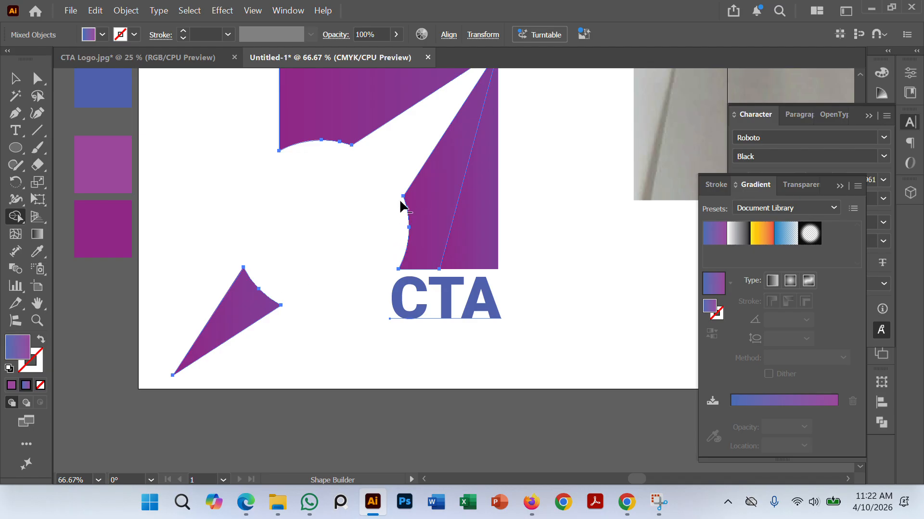
Step: Paste the copied gradient circle in front at its original position and deselect it
{"action": "key", "text": "ctrl"}
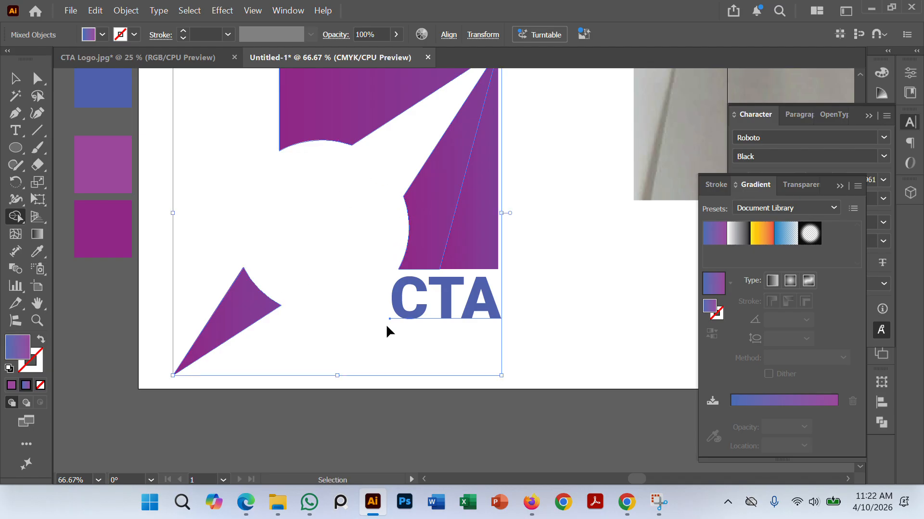
{"action": "key", "text": "ctrl+f"}
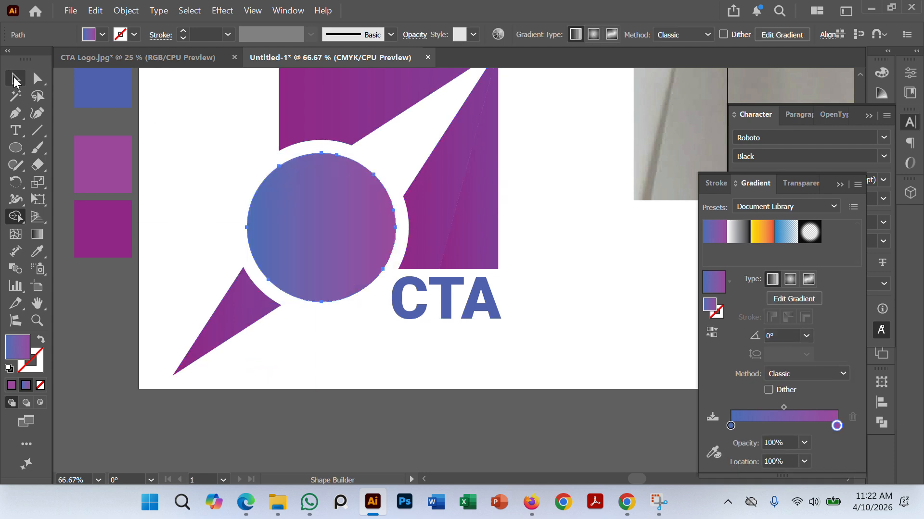
{"action": "left_click", "coordinate": [15, 79]}
{"action": "left_click", "coordinate": [322, 425]}
Step: Try moving the narrow triangle at the logo's right edge off the artboard, and undo the move
{"action": "scroll", "coordinate": [373, 374], "scroll_direction": "down", "scroll_amount": 2}
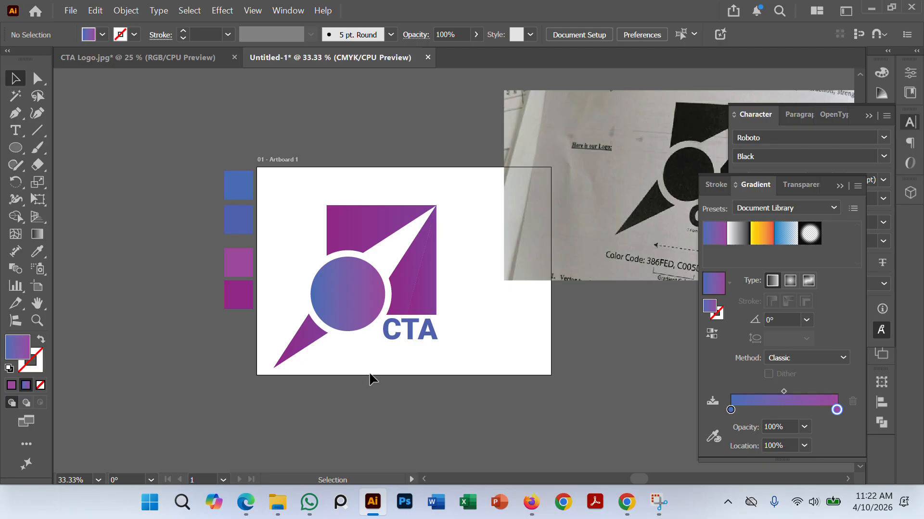
{"action": "left_click_drag", "start_coordinate": [278, 180], "coordinate": [469, 392]}
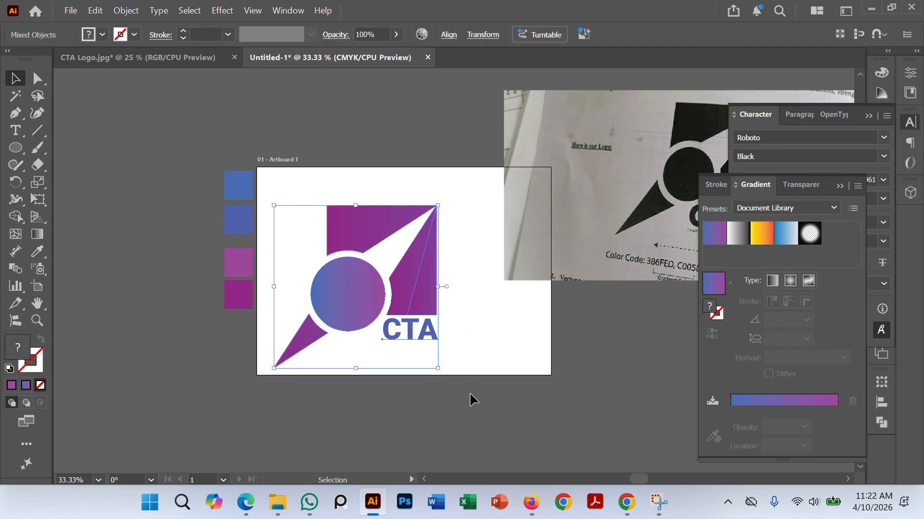
{"action": "left_click", "coordinate": [472, 393]}
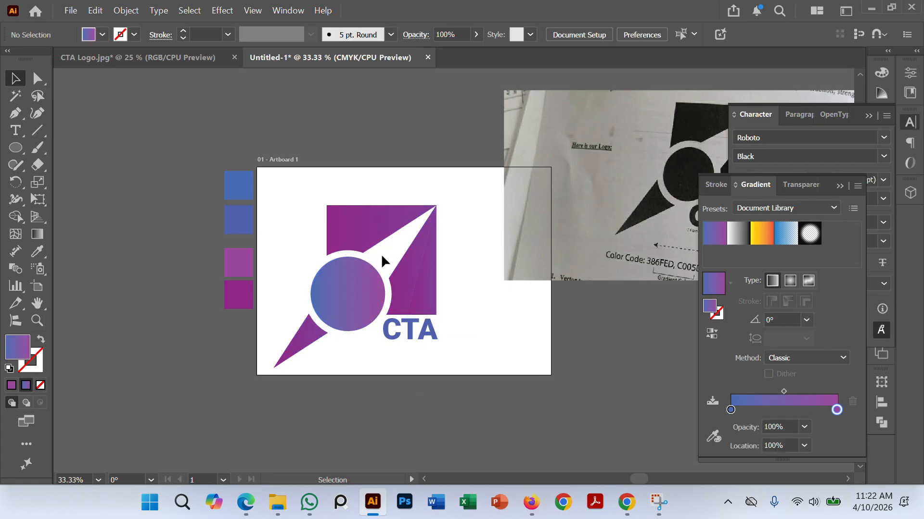
{"action": "left_click_drag", "start_coordinate": [419, 279], "coordinate": [166, 274]}
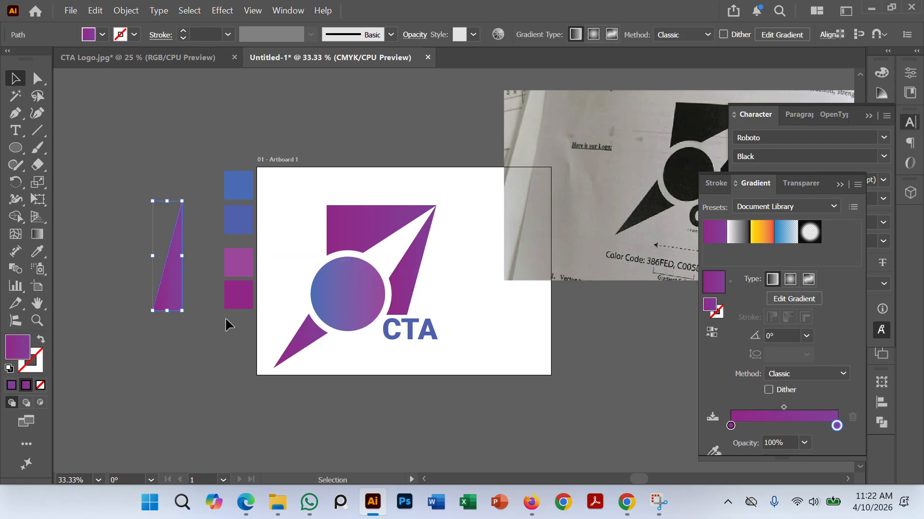
{"action": "key", "text": "ctrl+z"}
{"action": "left_click", "coordinate": [364, 423]}
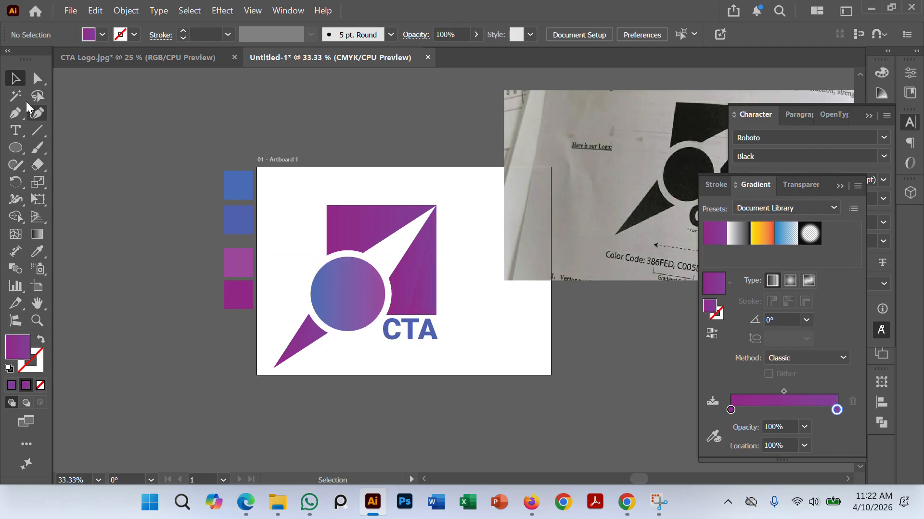
Step: Group the circle, the purple pieces and the CTA lettering into one object again
{"action": "left_click_drag", "start_coordinate": [272, 193], "coordinate": [494, 420]}
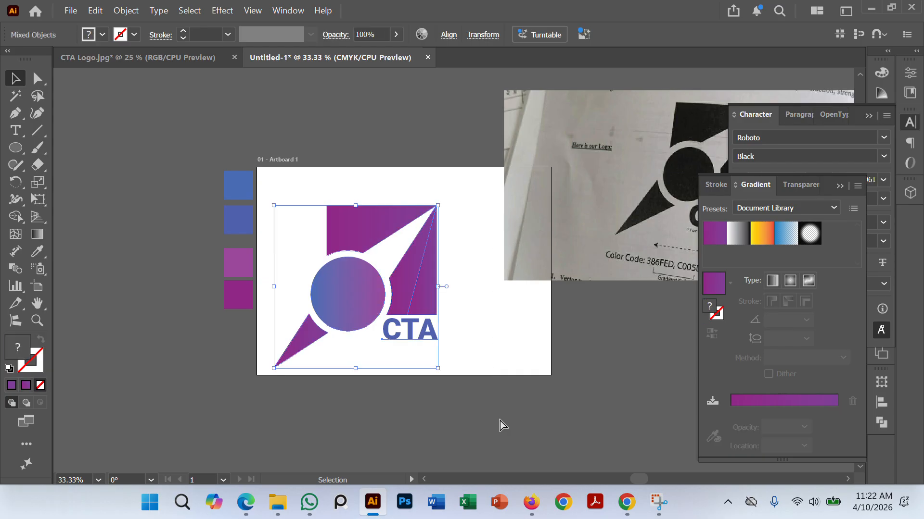
{"action": "key", "text": "ctrl+g"}
{"action": "left_click", "coordinate": [415, 419]}
Step: Move the grouped logo off the artboard onto the gray pasteboard and examine its gaps up close
{"action": "left_click_drag", "start_coordinate": [417, 285], "coordinate": [187, 301]}
{"action": "left_click_drag", "start_coordinate": [270, 404], "coordinate": [514, 375]}
{"action": "left_click", "coordinate": [510, 373]}
{"action": "left_click_drag", "start_coordinate": [367, 285], "coordinate": [280, 285]}
{"action": "left_click", "coordinate": [392, 388]}
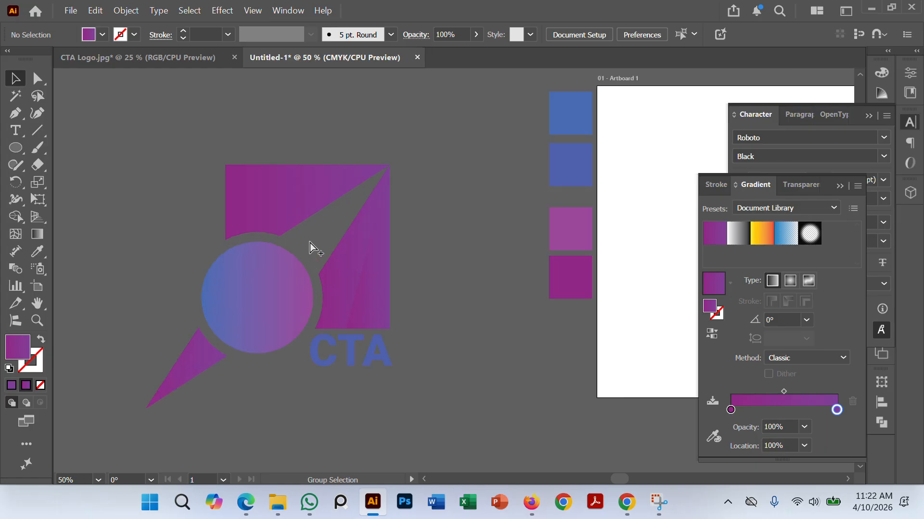
{"action": "scroll", "coordinate": [310, 244], "scroll_direction": "up", "scroll_amount": 3}
{"action": "scroll", "coordinate": [371, 183], "scroll_direction": "down", "scroll_amount": 1}
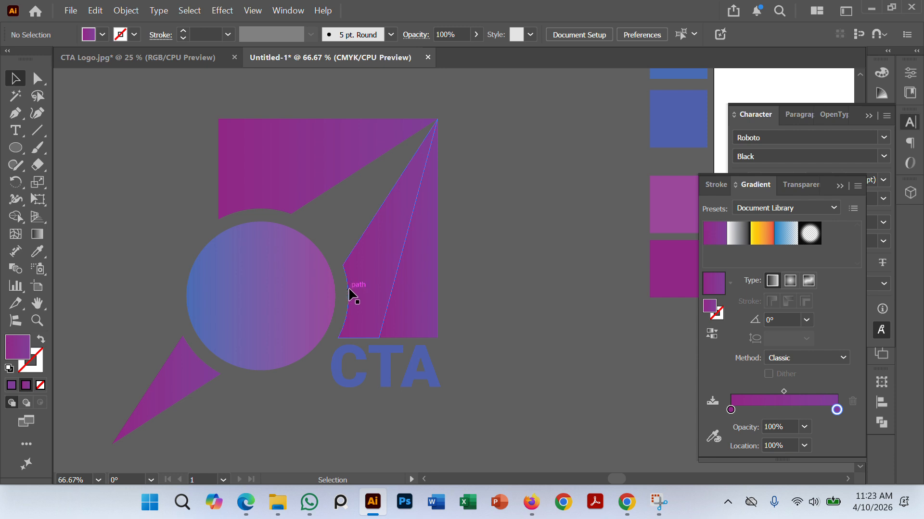
{"action": "scroll", "coordinate": [348, 296], "scroll_direction": "down", "scroll_amount": 5}
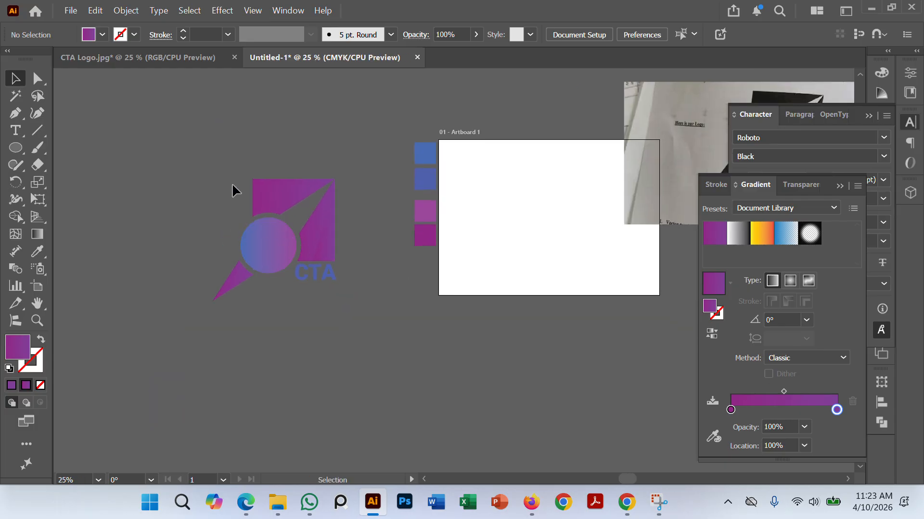
{"action": "scroll", "coordinate": [337, 332], "scroll_direction": "right", "scroll_amount": 3}
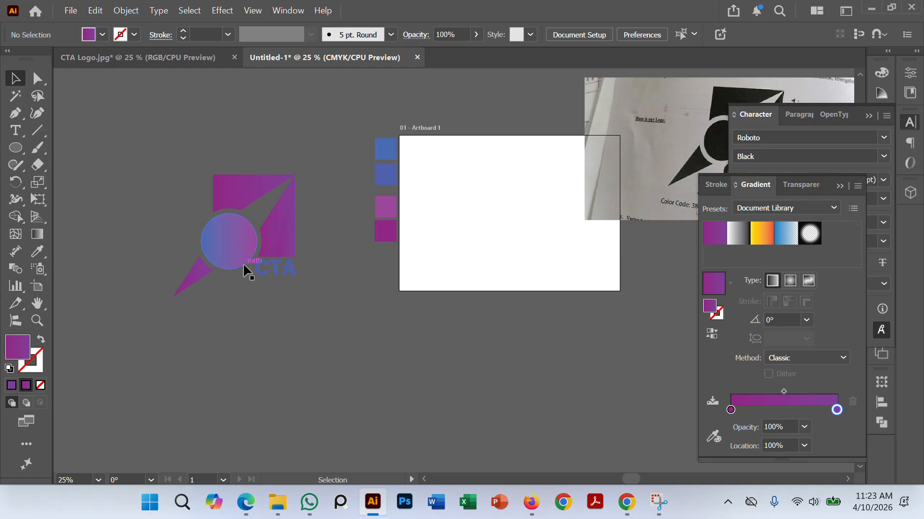
Step: Move the grouped logo back onto the blank artboard
{"action": "left_click_drag", "start_coordinate": [245, 272], "coordinate": [468, 266]}
{"action": "left_click", "coordinate": [480, 335]}
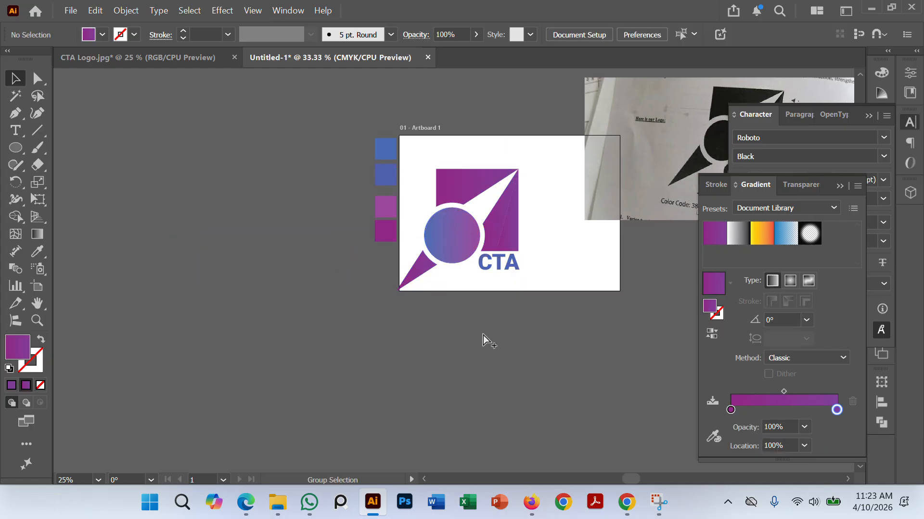
{"action": "scroll", "coordinate": [483, 335], "scroll_direction": "up", "scroll_amount": 1}
{"action": "left_click_drag", "start_coordinate": [491, 345], "coordinate": [458, 354]}
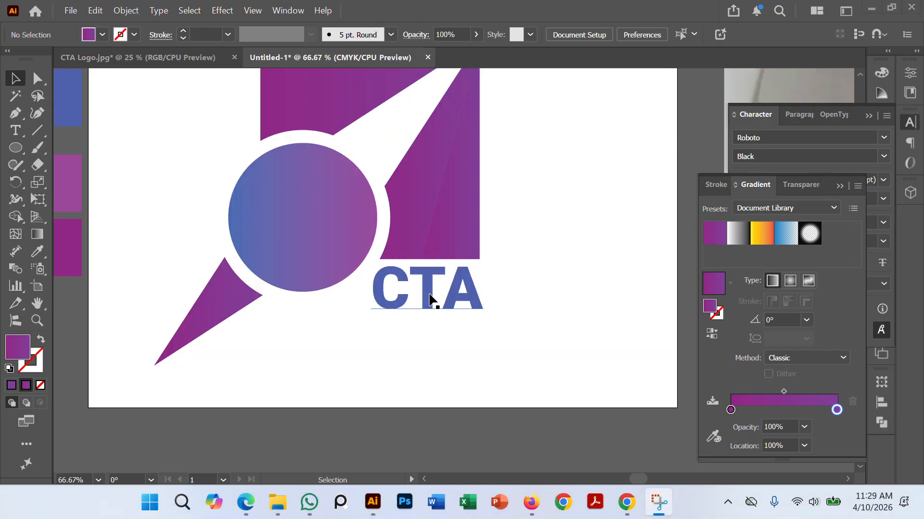
Step: Switch to Microsoft Edge and view the travel card layout and its instructions in the job sheet PDF
{"action": "left_click", "coordinate": [427, 301]}
{"action": "left_click", "coordinate": [583, 302]}
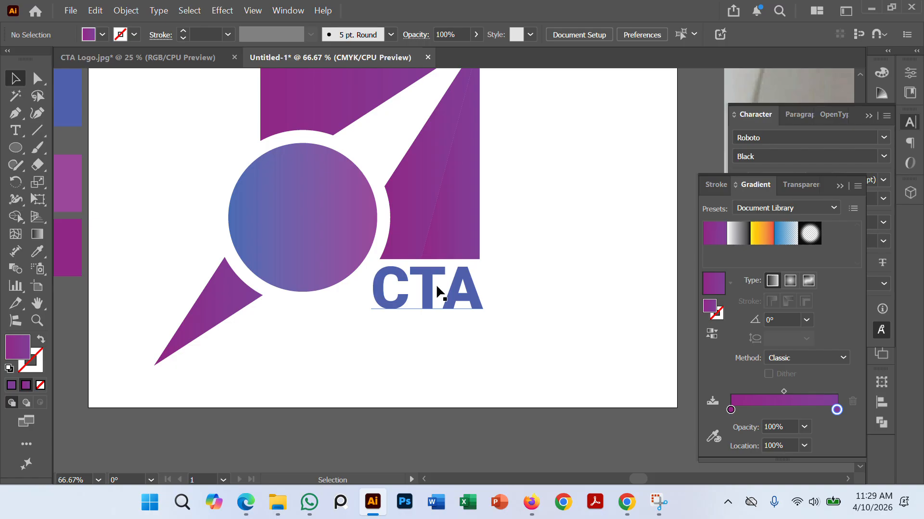
{"action": "left_click", "coordinate": [246, 502]}
{"action": "scroll", "coordinate": [339, 241], "scroll_direction": "up", "scroll_amount": 2}
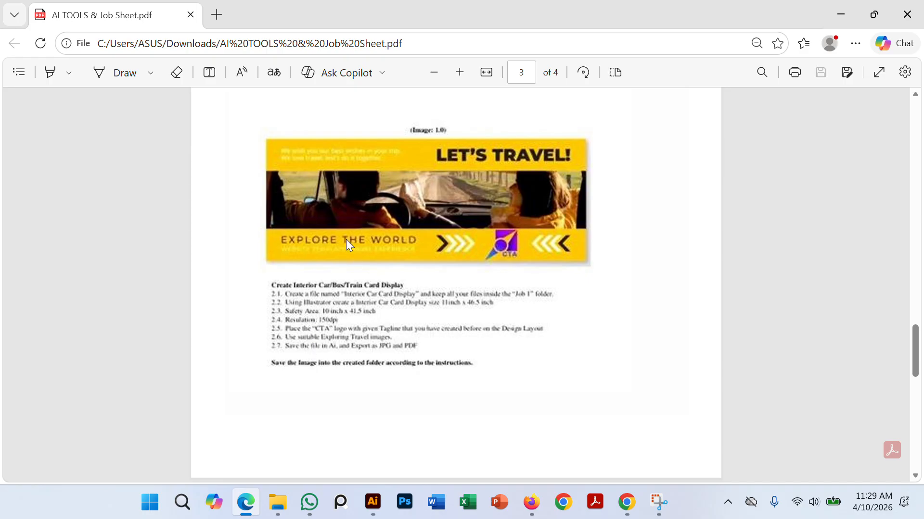
Step: Examine the Interior Car Card Display layout and its size, safety area and resolution instructions in the job sheet up close
{"action": "left_click", "coordinate": [459, 73]}
{"action": "left_click", "coordinate": [460, 74]}
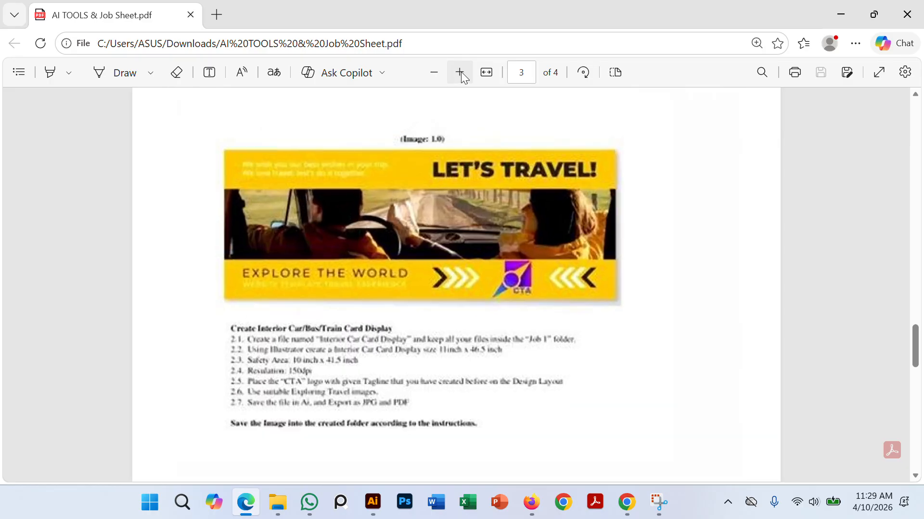
{"action": "left_click", "coordinate": [461, 74]}
{"action": "scroll", "coordinate": [396, 327], "scroll_direction": "down", "scroll_amount": 3}
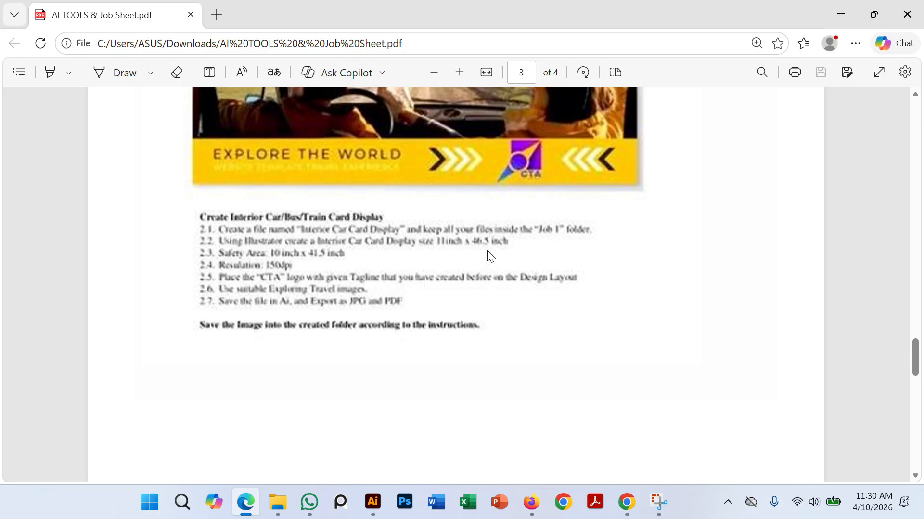
Step: Switch to Illustrator and start a new document with its units set to inches
{"action": "left_click", "coordinate": [373, 502]}
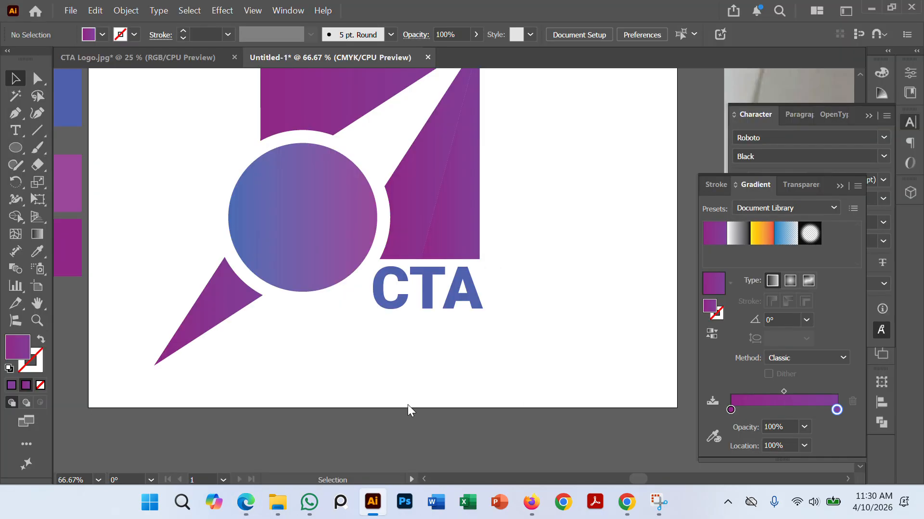
{"action": "left_click", "coordinate": [480, 268]}
{"action": "left_click", "coordinate": [563, 228]}
{"action": "left_click", "coordinate": [74, 11]}
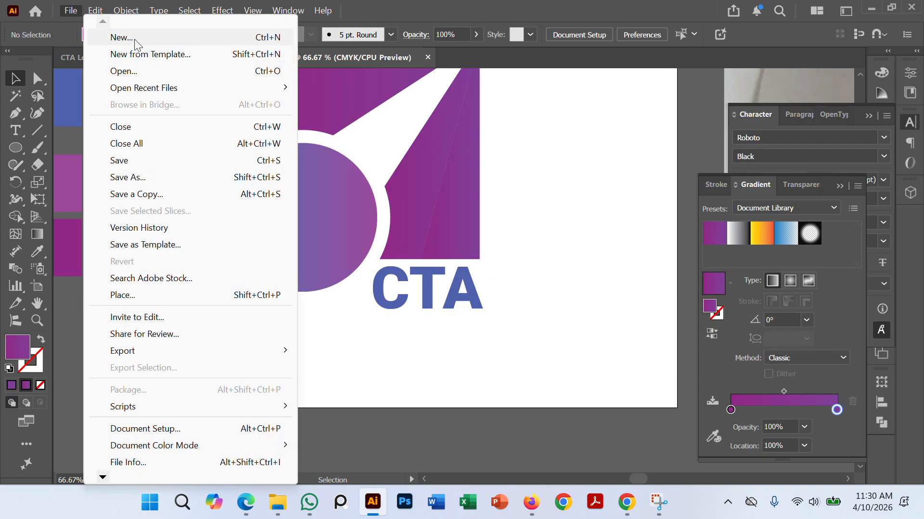
{"action": "left_click", "coordinate": [135, 37]}
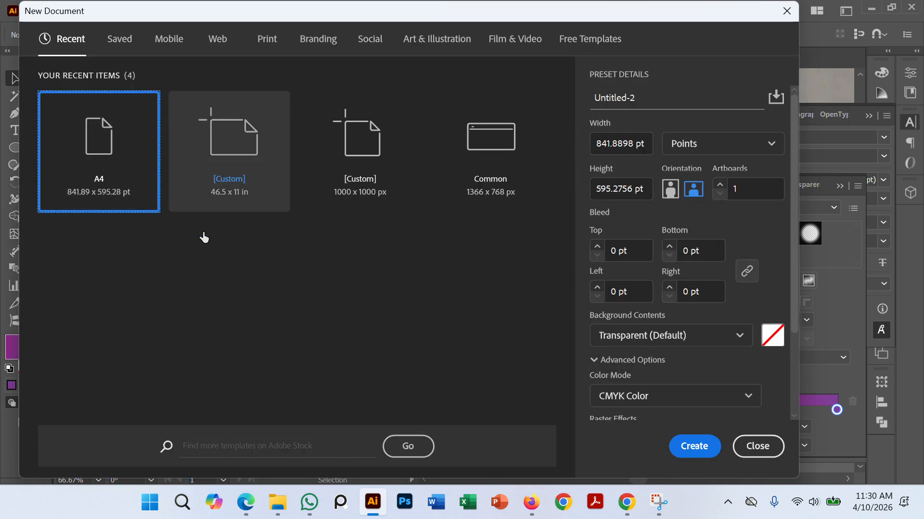
{"action": "left_click", "coordinate": [686, 144]}
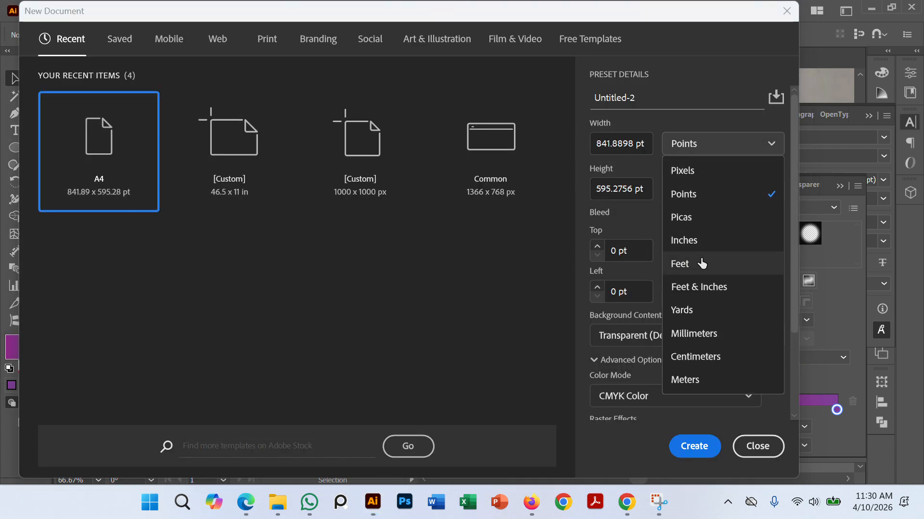
{"action": "left_click", "coordinate": [688, 241]}
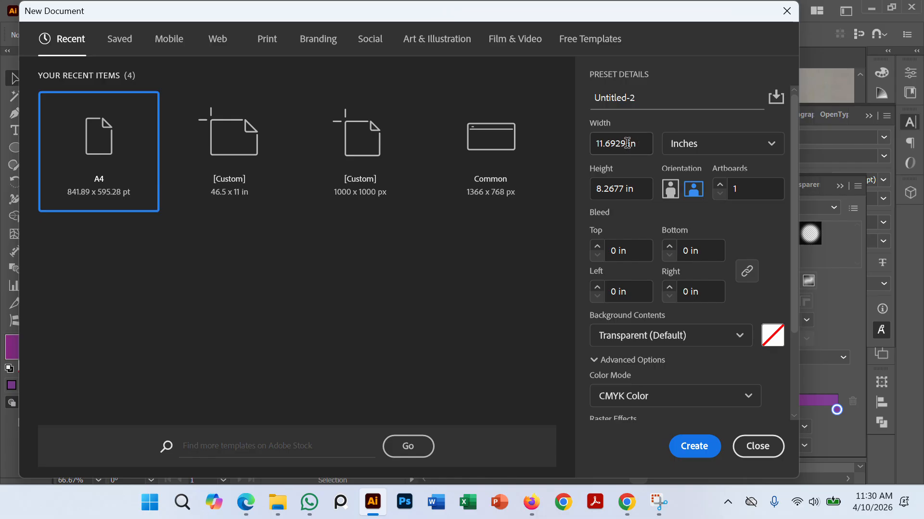
Step: Create the new document 46.5 in wide and 11 in high, and collapse the floating panels covering the artboard
{"action": "double_click", "coordinate": [627, 141]}
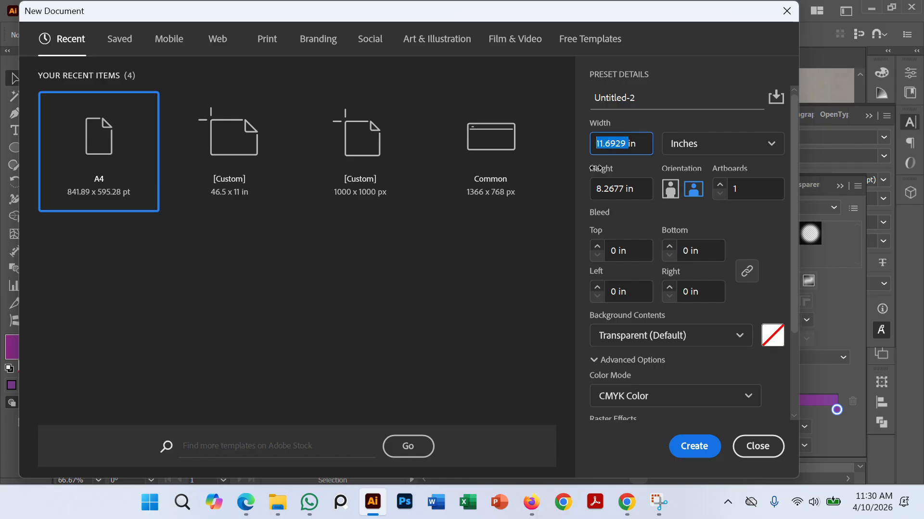
{"action": "double_click", "coordinate": [627, 188]}
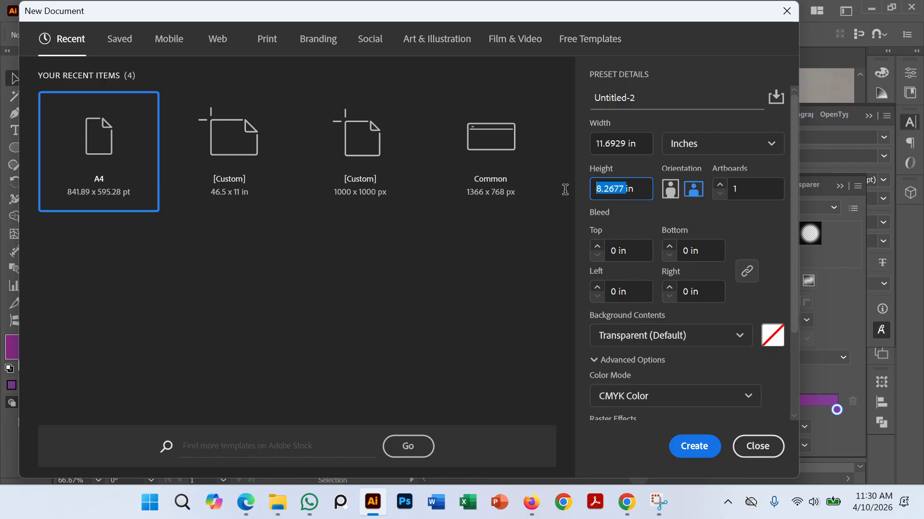
{"action": "type", "text": "11"}
{"action": "double_click", "coordinate": [628, 143]}
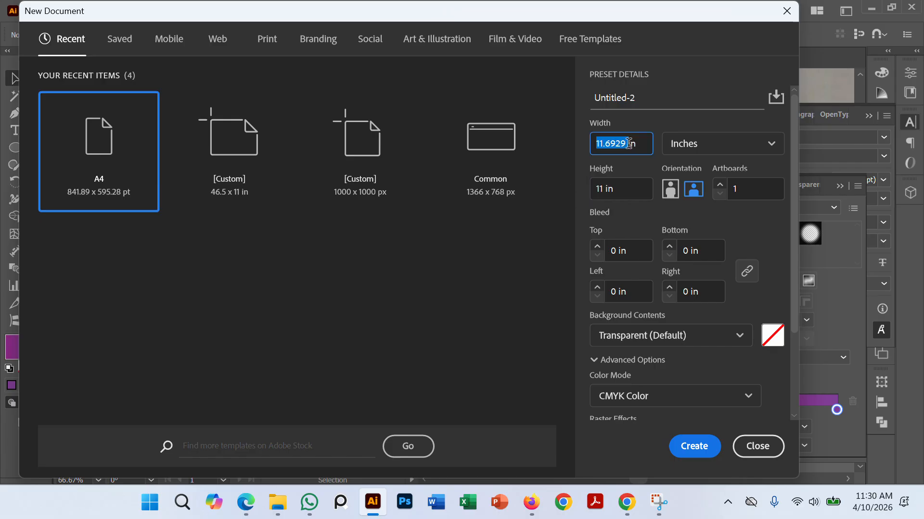
{"action": "type", "text": "46.5in"}
{"action": "left_click", "coordinate": [700, 447]}
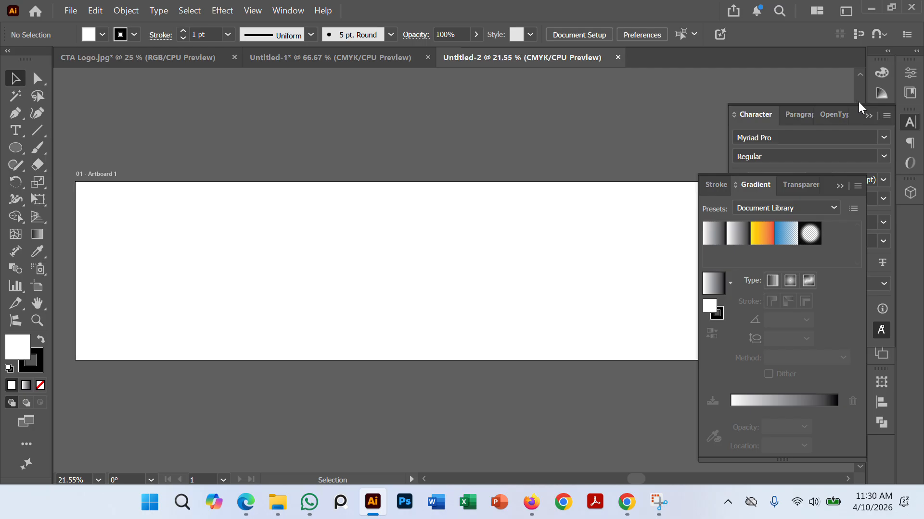
{"action": "left_click", "coordinate": [867, 115]}
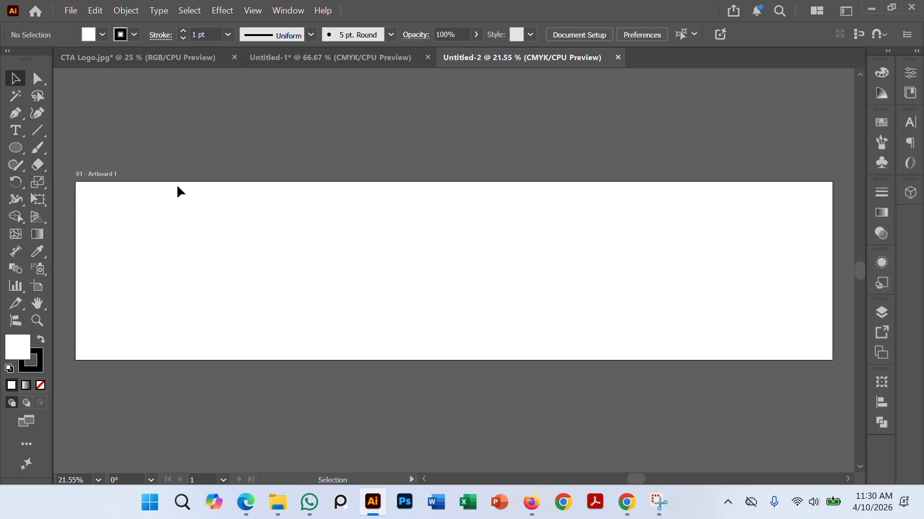
{"action": "scroll", "coordinate": [259, 189], "scroll_direction": "down", "scroll_amount": 1}
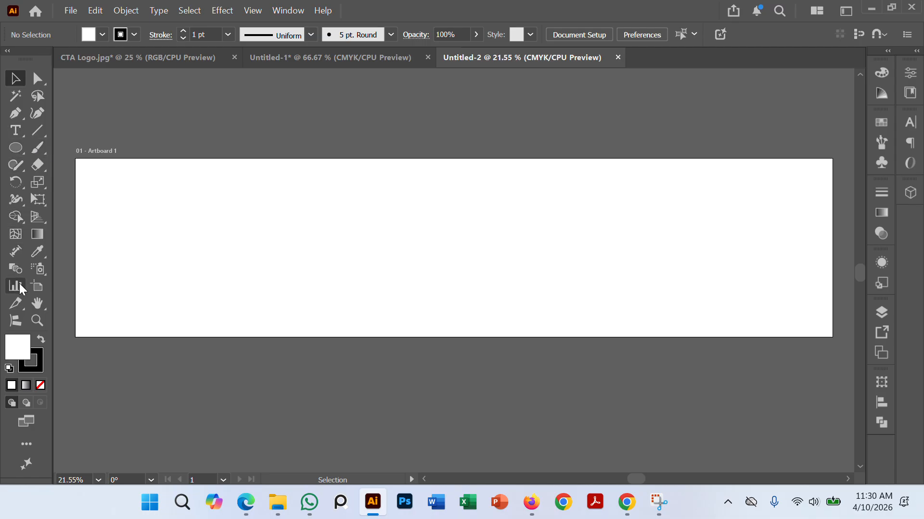
Step: Create a rectangle 46.5 in wide and 11 in high with the Rectangle tool
{"action": "left_click", "coordinate": [16, 147]}
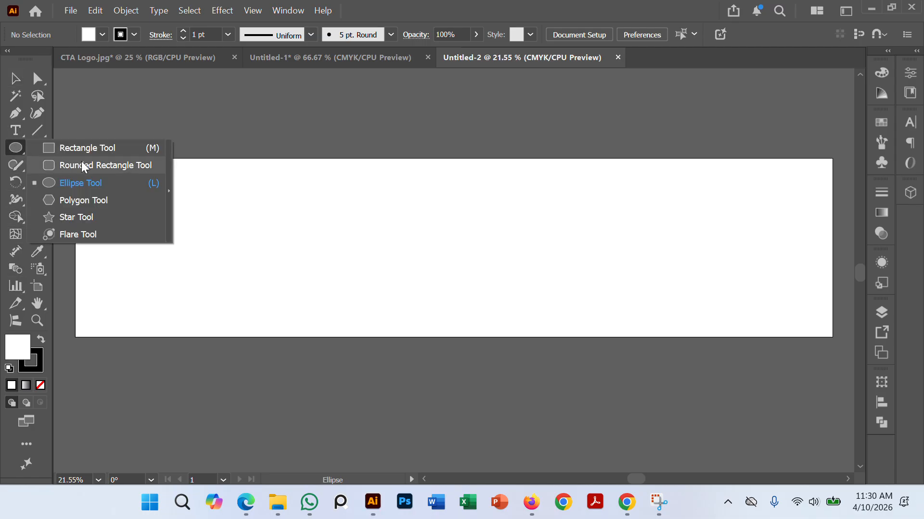
{"action": "key", "text": "m"}
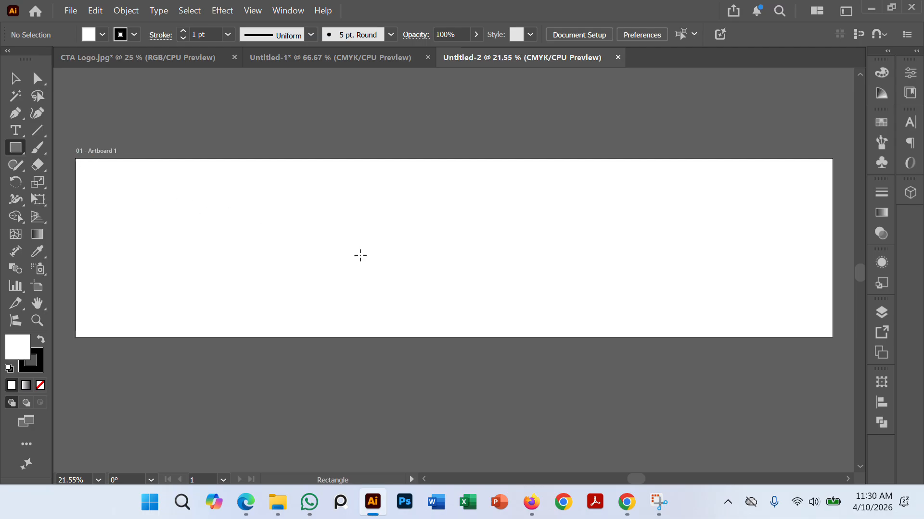
{"action": "left_click", "coordinate": [338, 274]}
{"action": "left_click", "coordinate": [405, 223]}
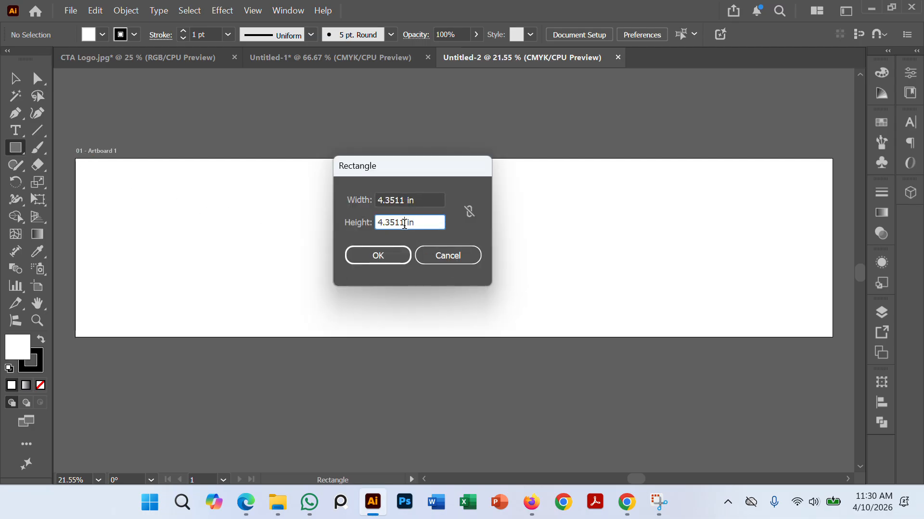
{"action": "left_click_drag", "start_coordinate": [405, 222], "coordinate": [338, 223]}
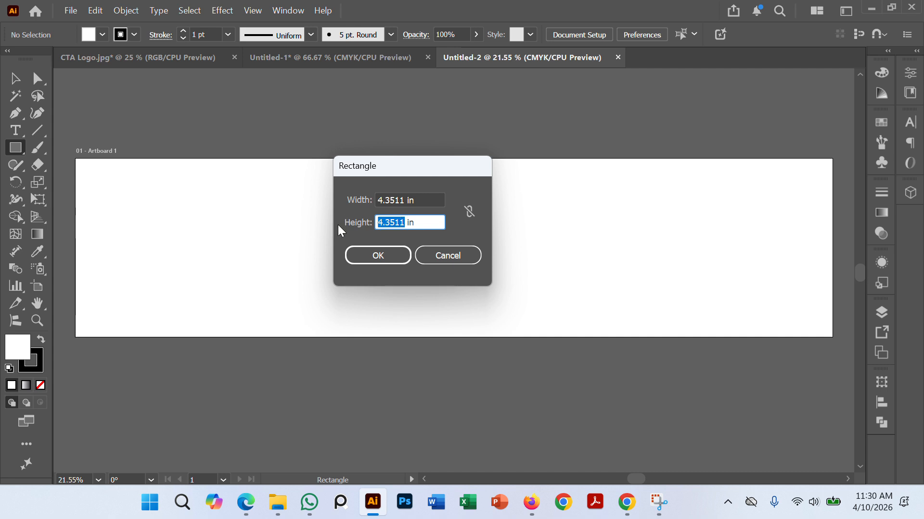
{"action": "type", "text": "11"}
{"action": "left_click_drag", "start_coordinate": [400, 201], "coordinate": [327, 201]}
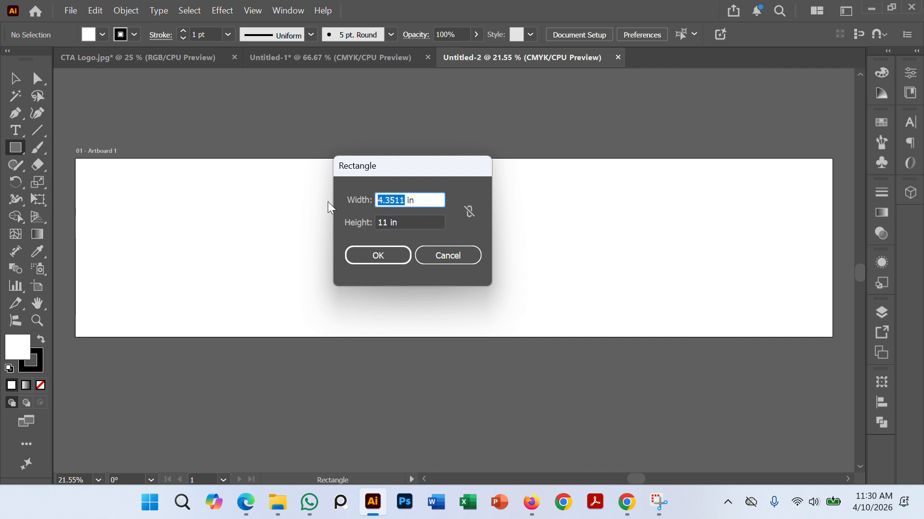
{"action": "type", "text": "46.5"}
{"action": "left_click", "coordinate": [378, 256]}
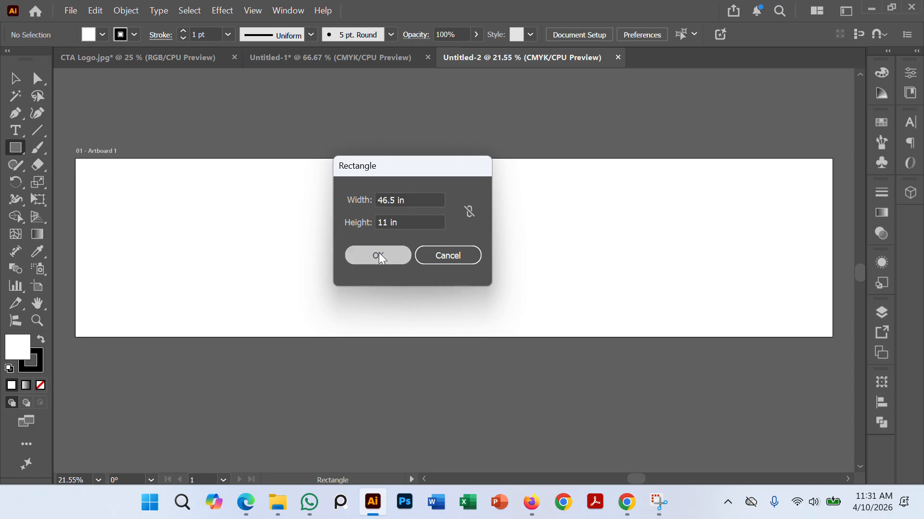
Step: Center the 46.5 x 11 in rectangle horizontally and vertically on the artboard
{"action": "left_click", "coordinate": [17, 80]}
{"action": "left_click", "coordinate": [140, 147]}
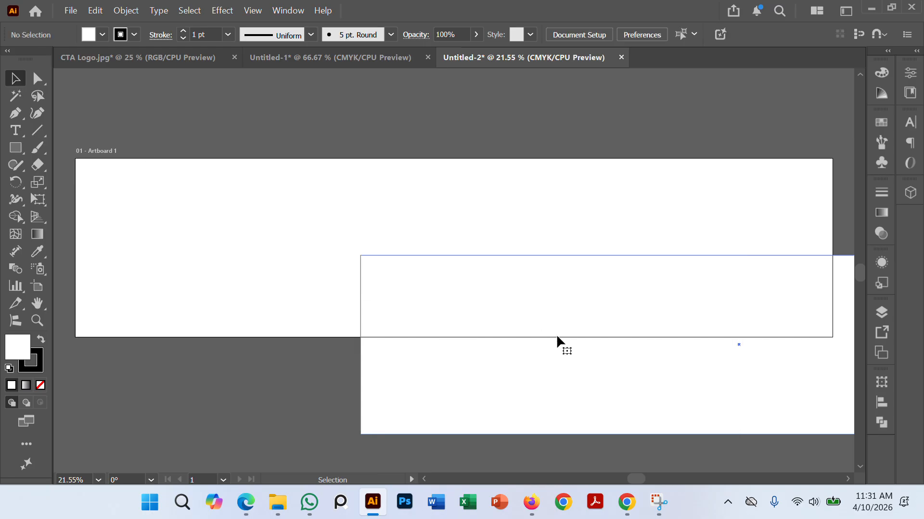
{"action": "left_click", "coordinate": [556, 336]}
{"action": "left_click", "coordinate": [582, 34]}
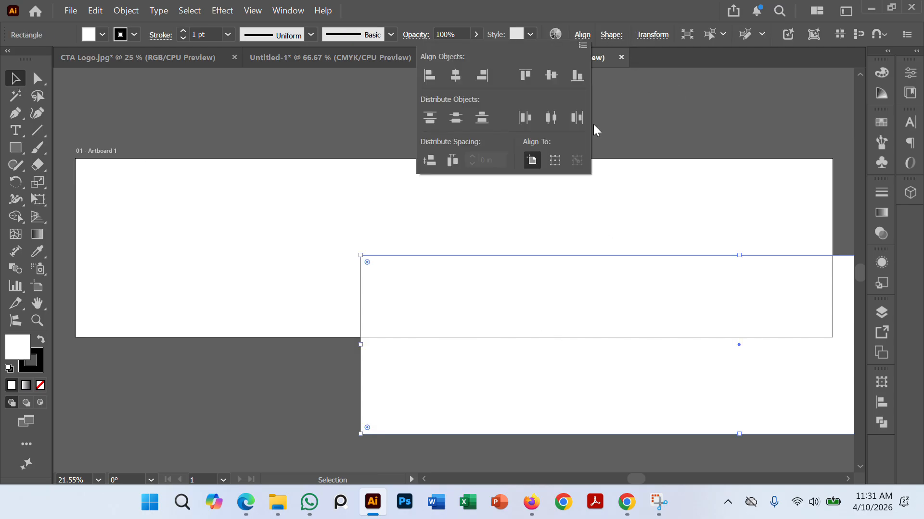
{"action": "left_click", "coordinate": [552, 75]}
{"action": "left_click", "coordinate": [456, 75]}
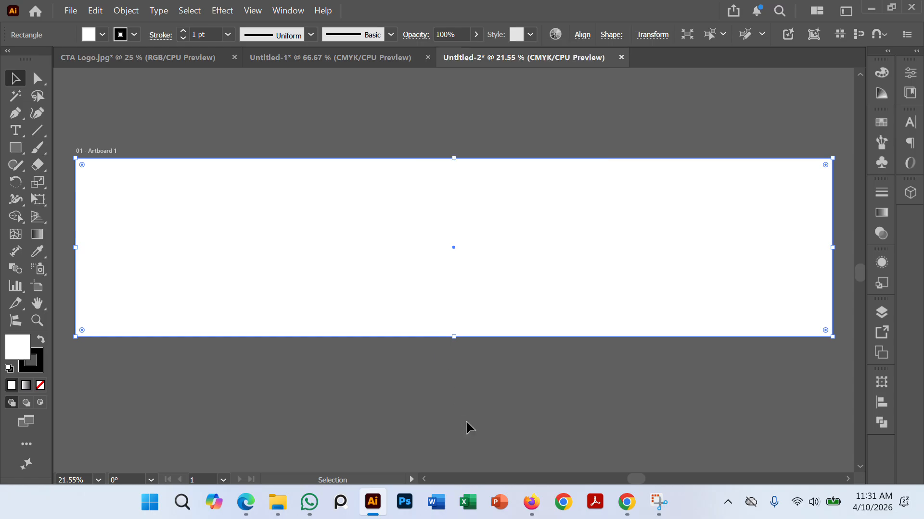
Step: Lock the full-size rectangle that covers the artboard
{"action": "left_click", "coordinate": [341, 348]}
{"action": "left_click", "coordinate": [357, 265]}
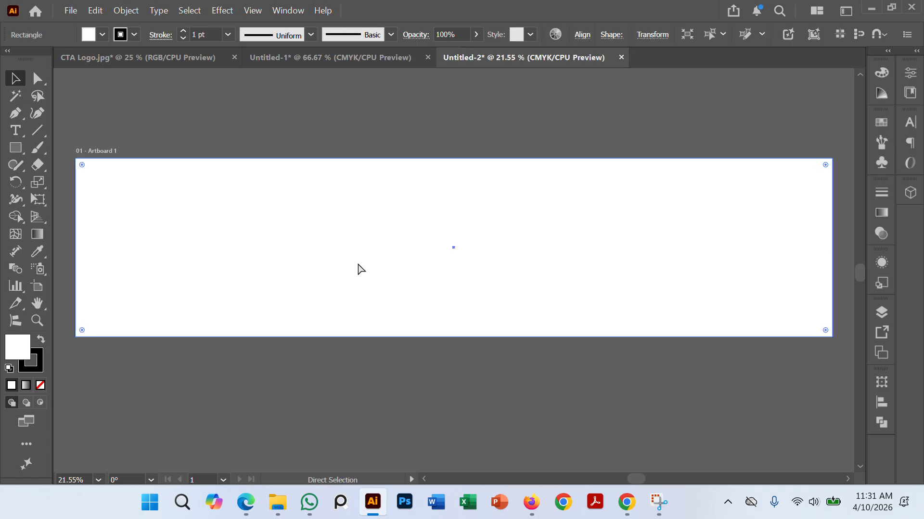
{"action": "left_click", "coordinate": [359, 267]}
{"action": "key", "text": "ctrl+2"}
Step: Create a safety-area rectangle 41.5 in wide and 10 in high below the artboard
{"action": "key", "text": "ctrl+minus"}
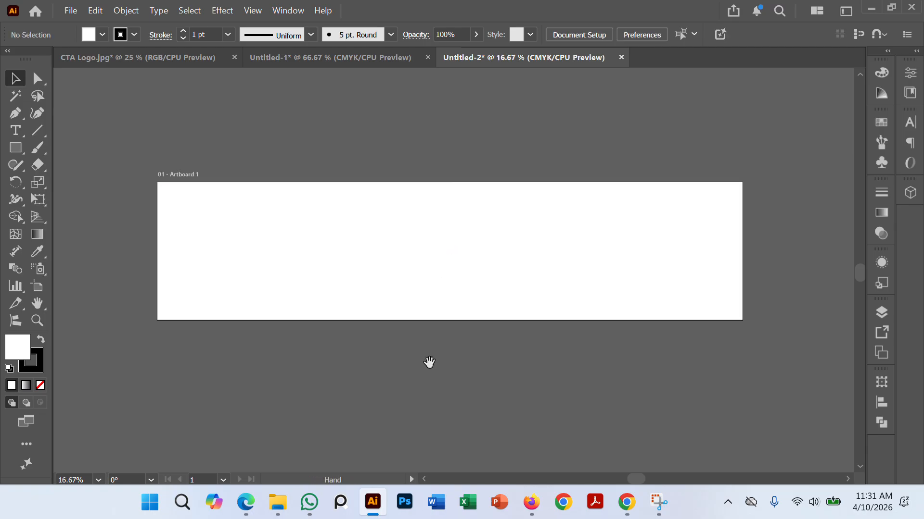
{"action": "left_click_drag", "start_coordinate": [428, 363], "coordinate": [427, 324]}
{"action": "left_click", "coordinate": [15, 148]}
{"action": "left_click", "coordinate": [305, 386]}
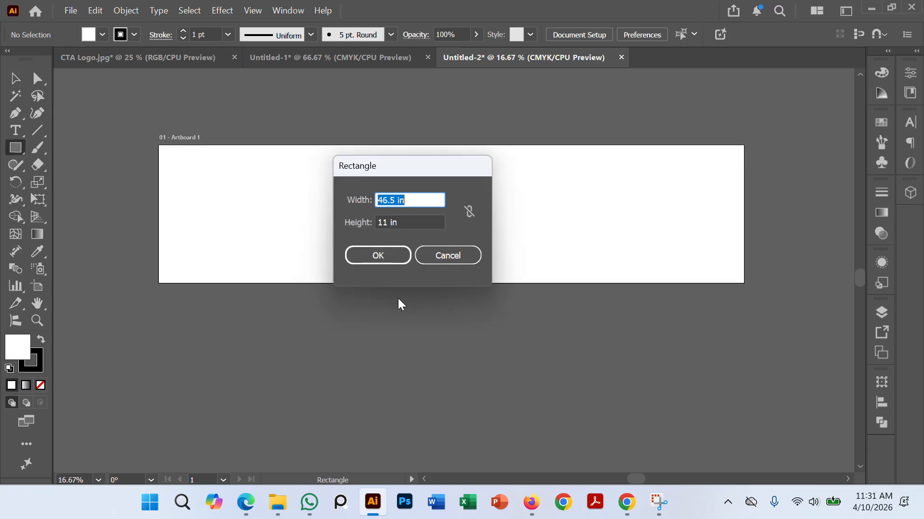
{"action": "type", "text": "1"}
{"action": "key", "text": "Tab"}
{"action": "type", "text": "1"}
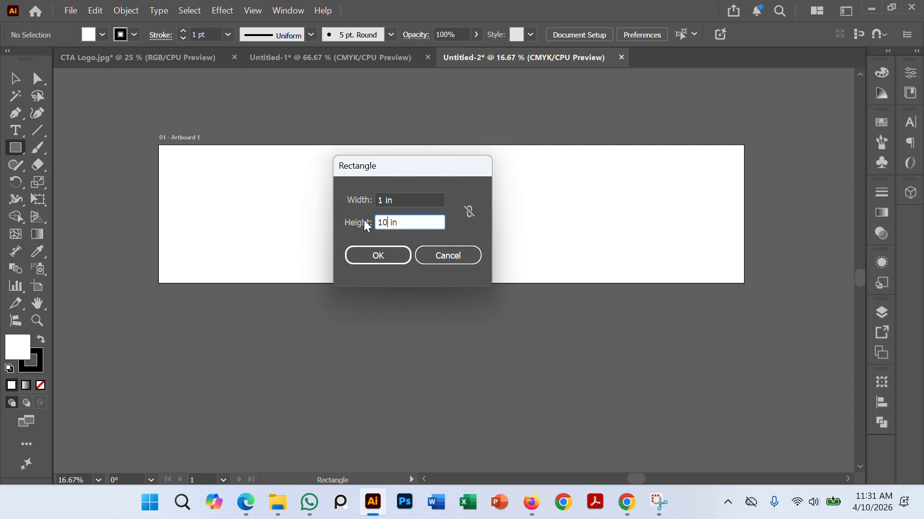
{"action": "double_click", "coordinate": [380, 201]}
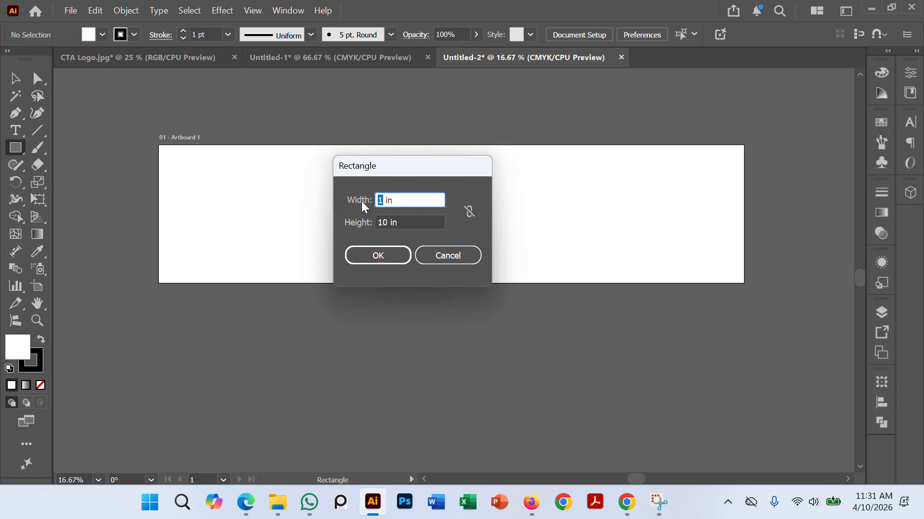
{"action": "type", "text": "44"}
{"action": "key", "text": "BackSpace"}
{"action": "type", "text": "1.5"}
{"action": "left_click", "coordinate": [382, 256]}
Step: Move the safety-area rectangle onto the artboard, center it horizontally and vertically, and deselect it
{"action": "left_click", "coordinate": [14, 78]}
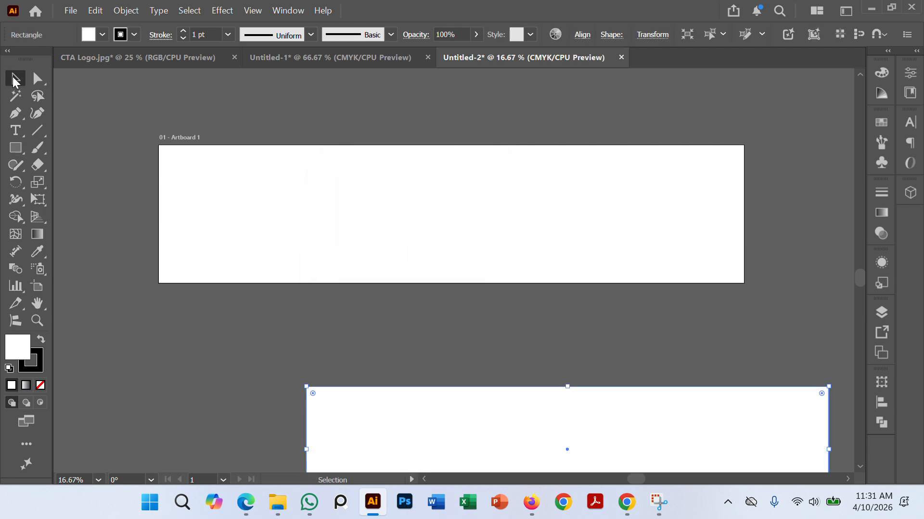
{"action": "left_click", "coordinate": [191, 368]}
{"action": "left_click_drag", "start_coordinate": [489, 444], "coordinate": [381, 330]}
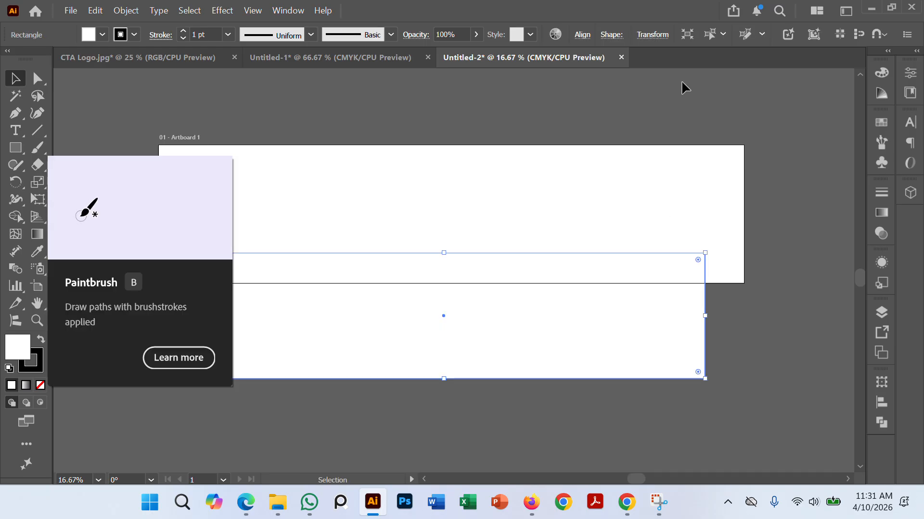
{"action": "left_click", "coordinate": [582, 34]}
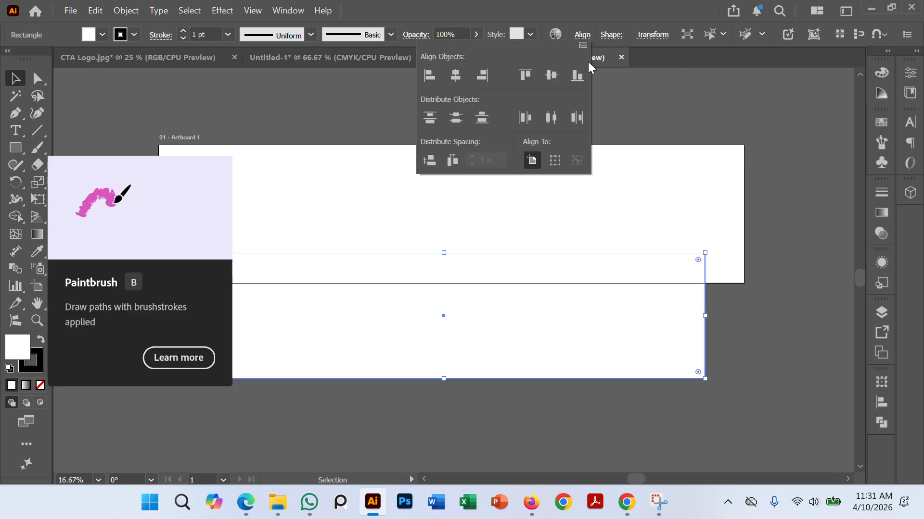
{"action": "left_click", "coordinate": [548, 76]}
{"action": "left_click", "coordinate": [456, 75]}
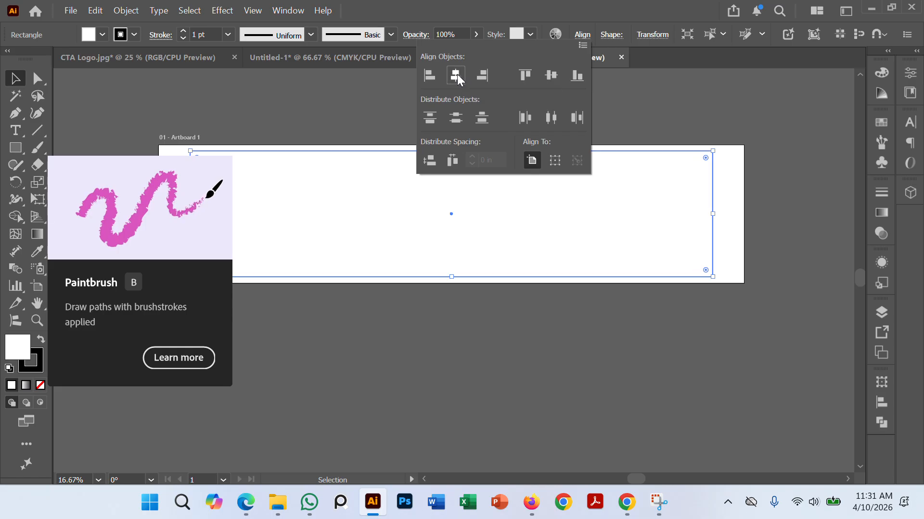
{"action": "left_click", "coordinate": [427, 350]}
{"action": "left_click", "coordinate": [427, 350]}
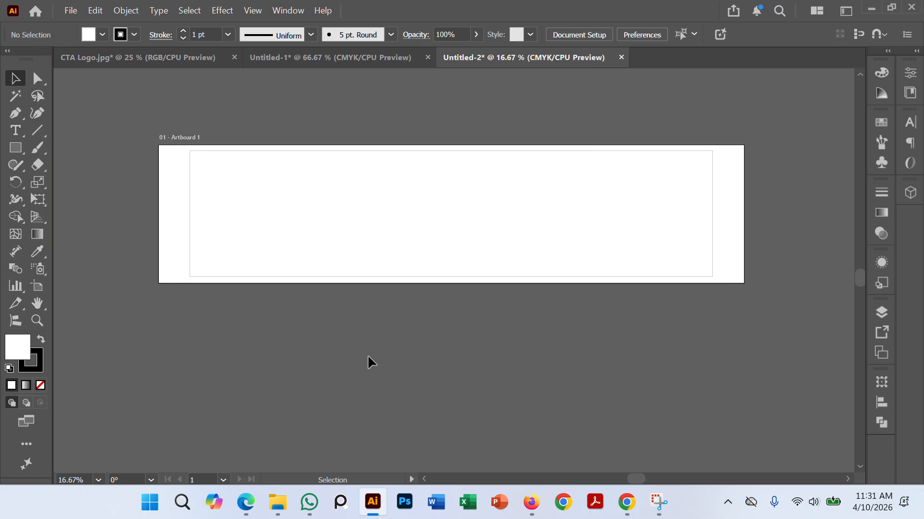
Step: Select the safety-area rectangle and check its dimensions in its transform values
{"action": "left_click", "coordinate": [713, 215]}
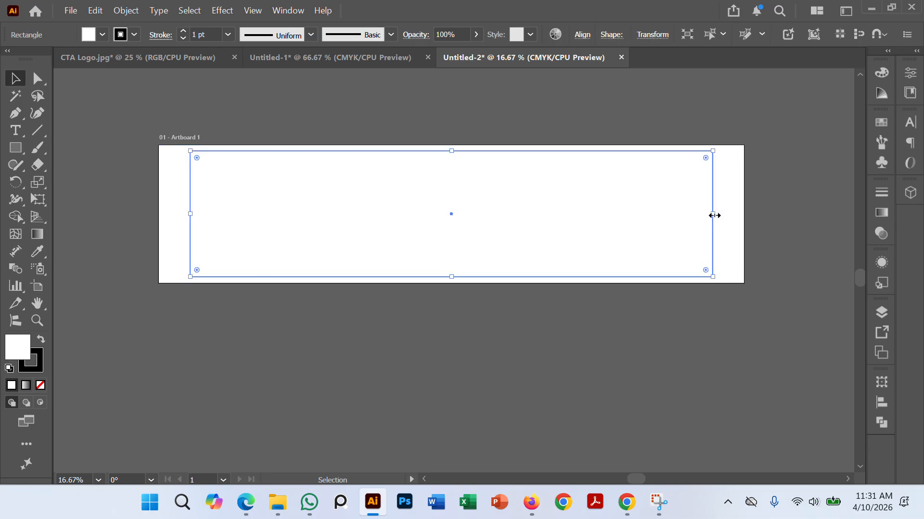
{"action": "left_click", "coordinate": [652, 35]}
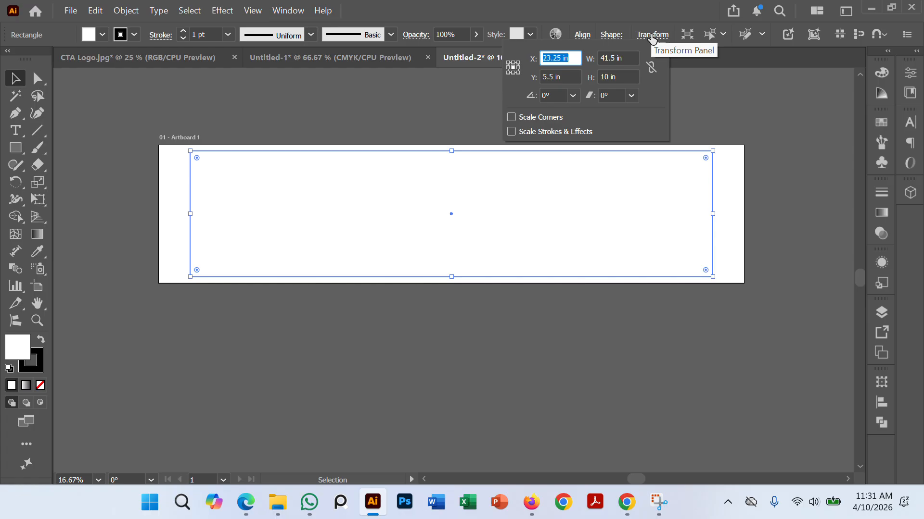
Step: Switch to the job sheet PDF in Edge, review the card display's size and safety-area requirements, and return to Illustrator
{"action": "left_click", "coordinate": [653, 36]}
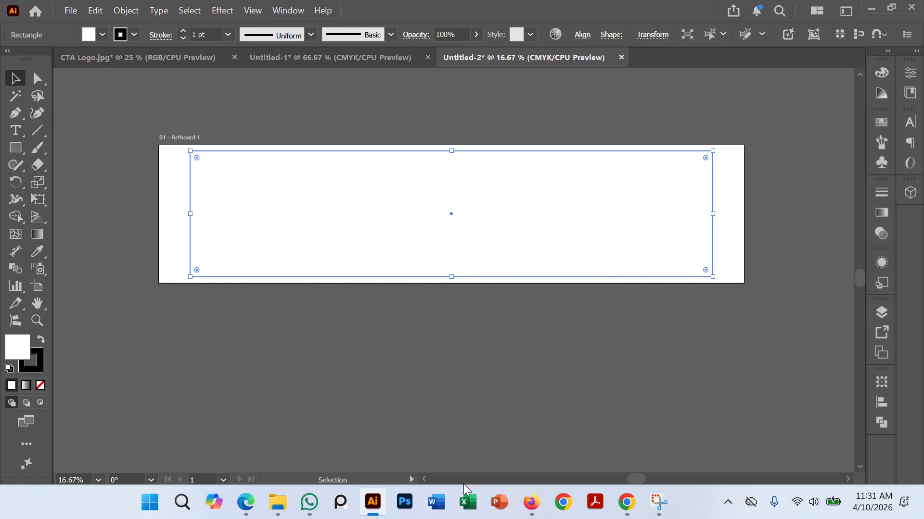
{"action": "left_click", "coordinate": [245, 502]}
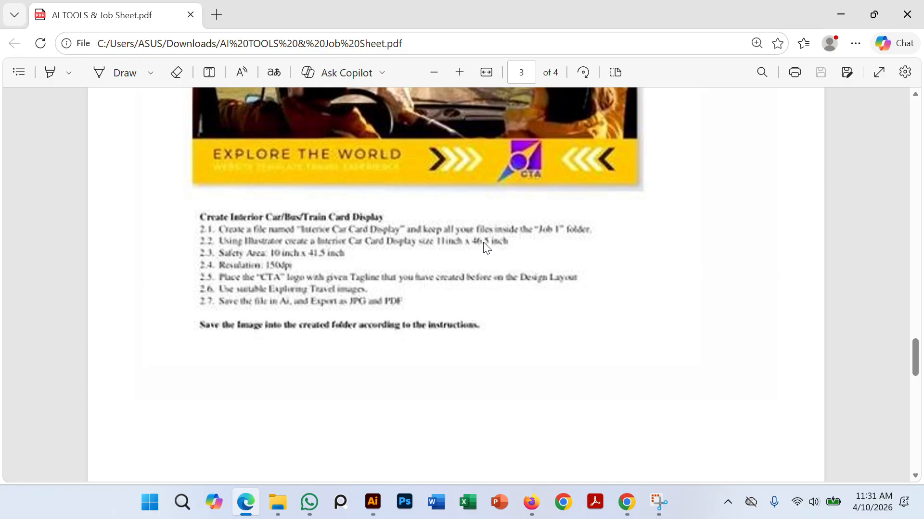
{"action": "left_click", "coordinate": [372, 502]}
{"action": "left_click", "coordinate": [476, 331]}
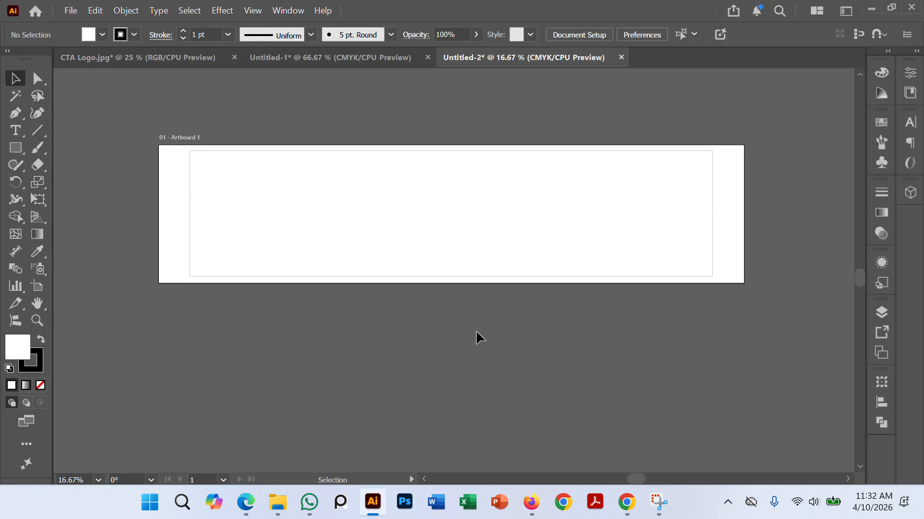
Step: Convert the centered safety-area rectangle on the artboard into guides
{"action": "left_click", "coordinate": [709, 189]}
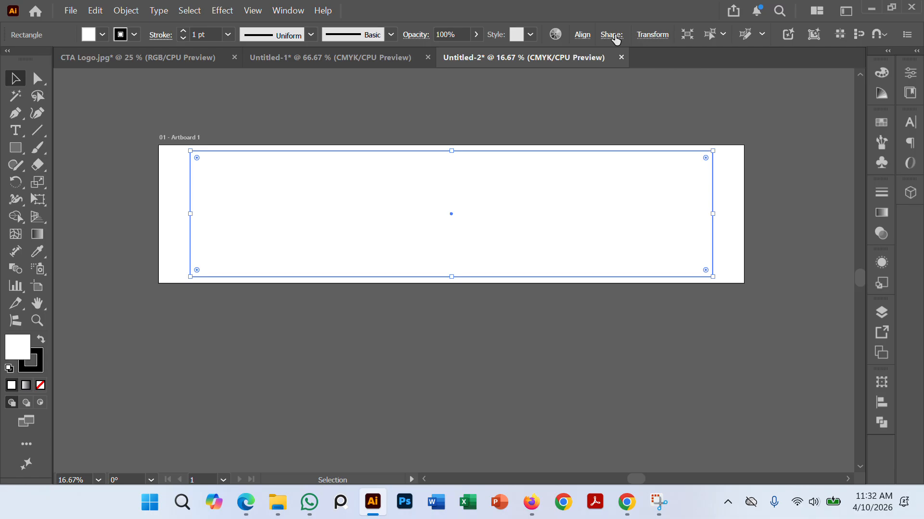
{"action": "left_click", "coordinate": [581, 36]}
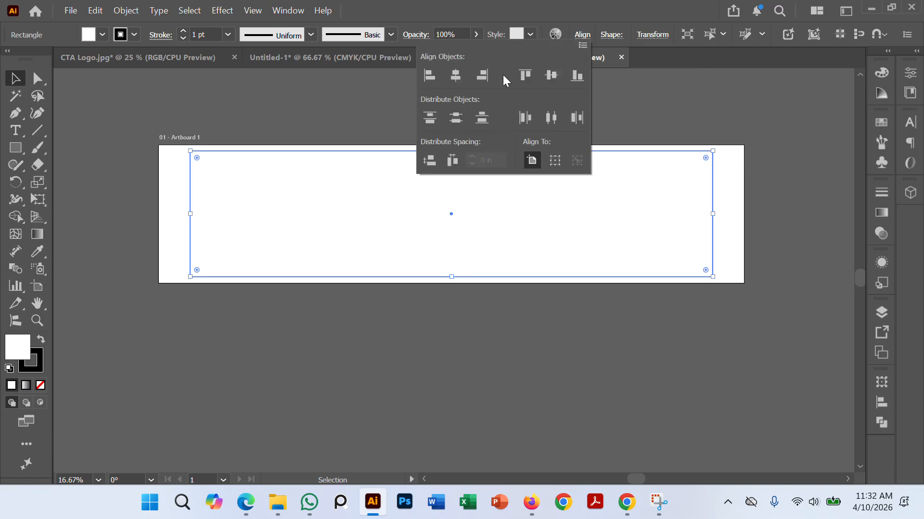
{"action": "left_click", "coordinate": [720, 404]}
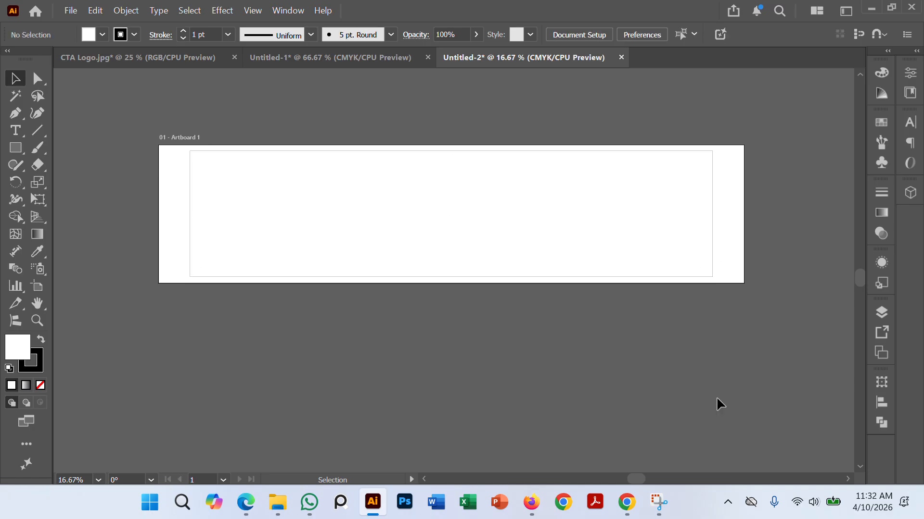
{"action": "right_click", "coordinate": [712, 231]}
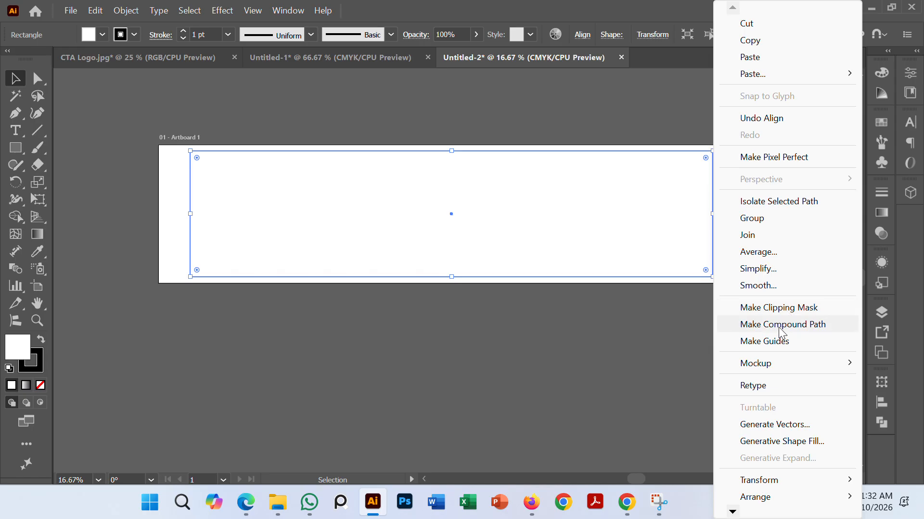
{"action": "left_click", "coordinate": [771, 342]}
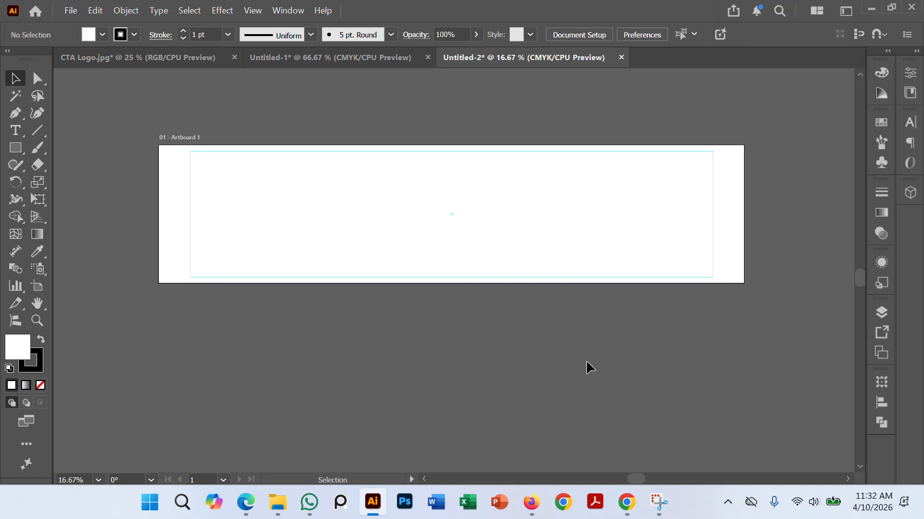
{"action": "scroll", "coordinate": [315, 234], "scroll_direction": "up", "scroll_amount": 2}
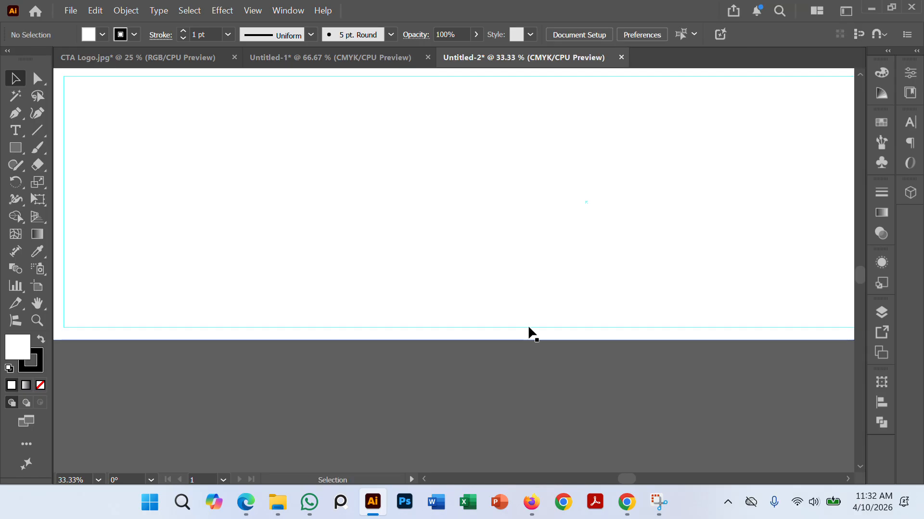
{"action": "scroll", "coordinate": [529, 333], "scroll_direction": "down", "scroll_amount": 1}
{"action": "scroll", "coordinate": [457, 290], "scroll_direction": "down", "scroll_amount": 1}
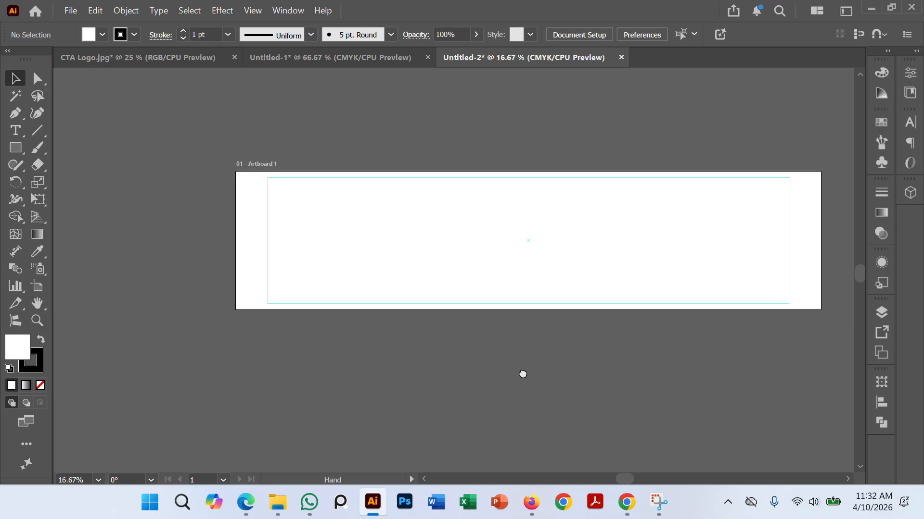
{"action": "left_click", "coordinate": [247, 234]}
{"action": "key", "text": "ctrl+2"}
{"action": "scroll", "coordinate": [388, 387], "scroll_direction": "down", "scroll_amount": 1}
{"action": "left_click_drag", "start_coordinate": [572, 411], "coordinate": [475, 366]}
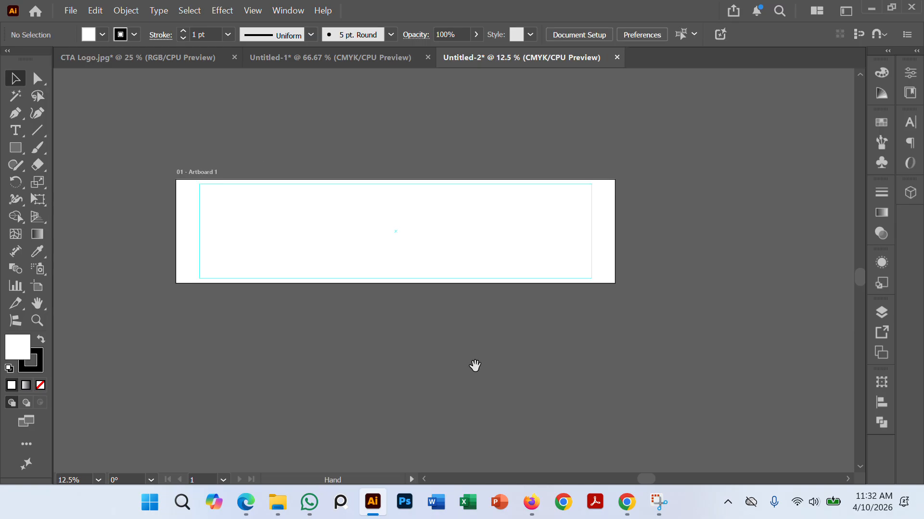
Step: Show the rulers and add a vertical ruler guide about 3 in outside the artboard's left edge
{"action": "key", "text": "ctrl+r"}
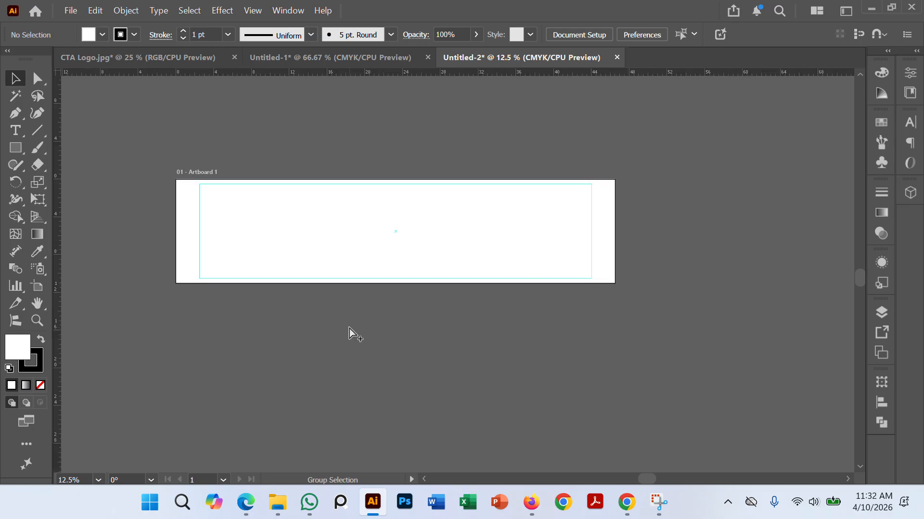
{"action": "scroll", "coordinate": [349, 328], "scroll_direction": "up", "scroll_amount": 2}
{"action": "scroll", "coordinate": [431, 358], "scroll_direction": "down", "scroll_amount": 1}
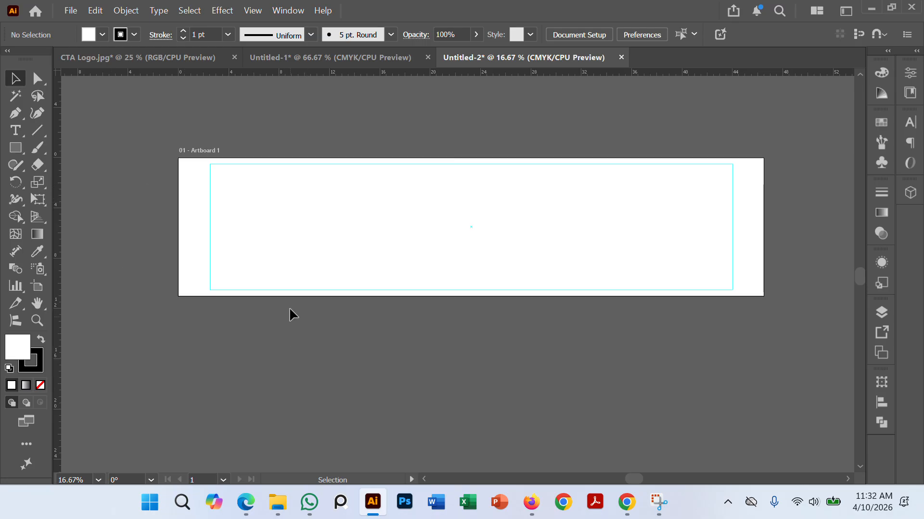
{"action": "left_click_drag", "start_coordinate": [51, 221], "coordinate": [140, 250]}
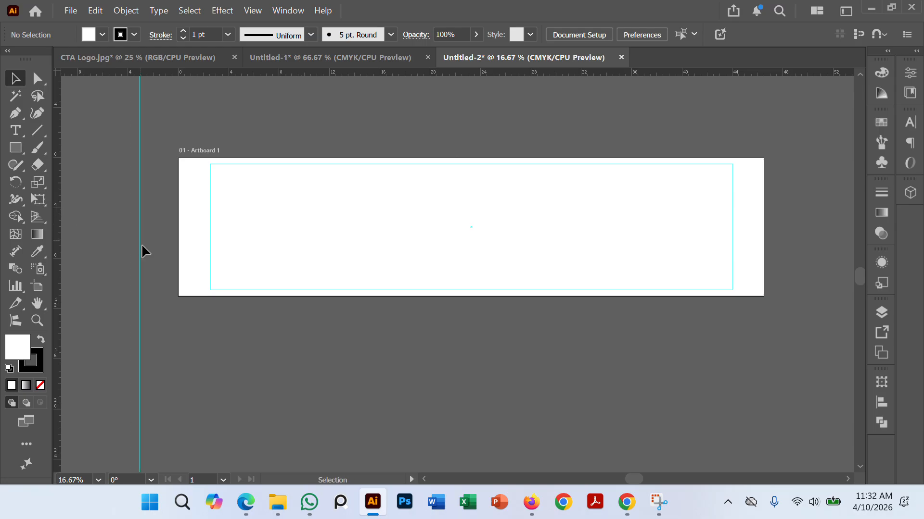
Step: Unlock the guides and center the vertical ruler guide horizontally on the artboard
{"action": "right_click", "coordinate": [324, 381]}
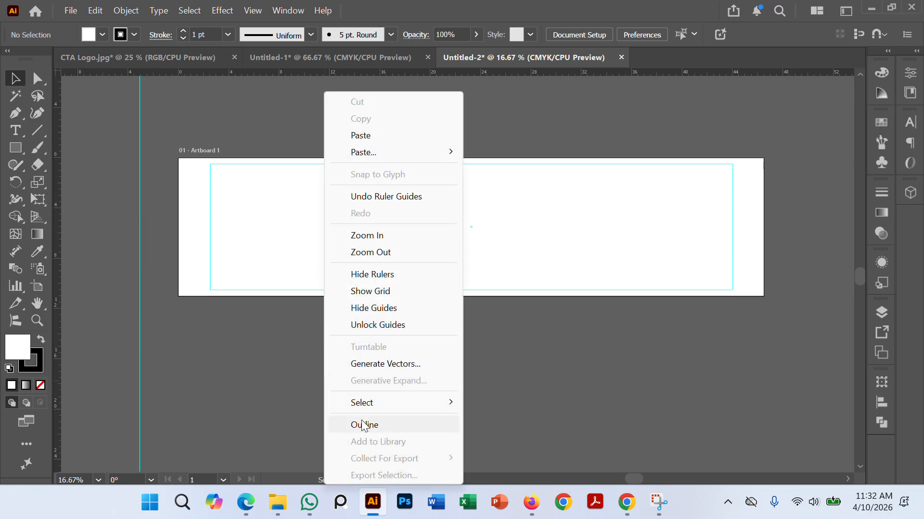
{"action": "left_click", "coordinate": [402, 325]}
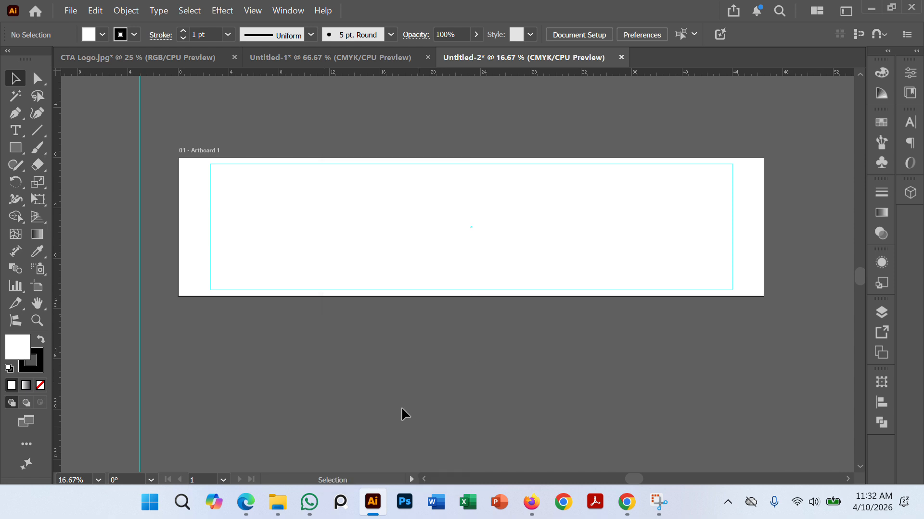
{"action": "left_click_drag", "start_coordinate": [108, 316], "coordinate": [206, 342]}
{"action": "left_click", "coordinate": [604, 34]}
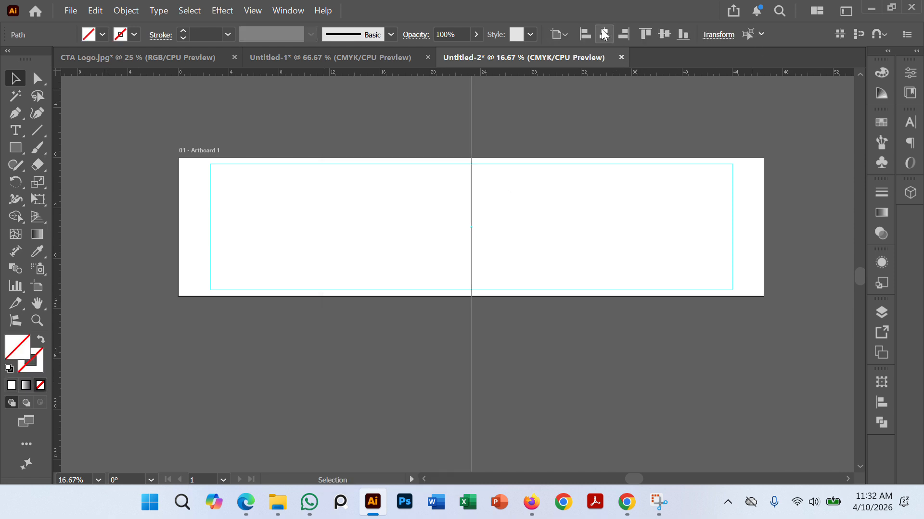
{"action": "left_click", "coordinate": [298, 118]}
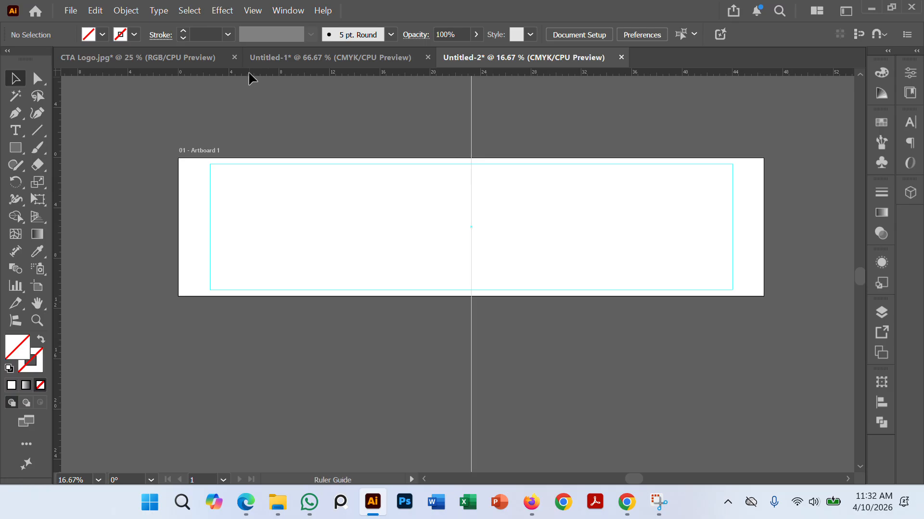
Step: Add a horizontal ruler guide centered vertically on the artboard and lock the guides
{"action": "left_click_drag", "start_coordinate": [250, 75], "coordinate": [232, 236]}
{"action": "left_click", "coordinate": [663, 34]}
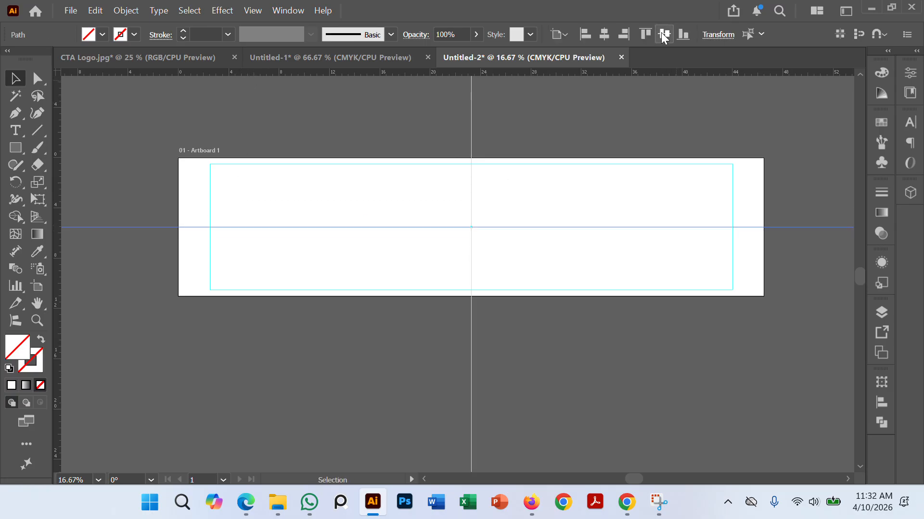
{"action": "left_click", "coordinate": [538, 431]}
{"action": "right_click", "coordinate": [403, 398]}
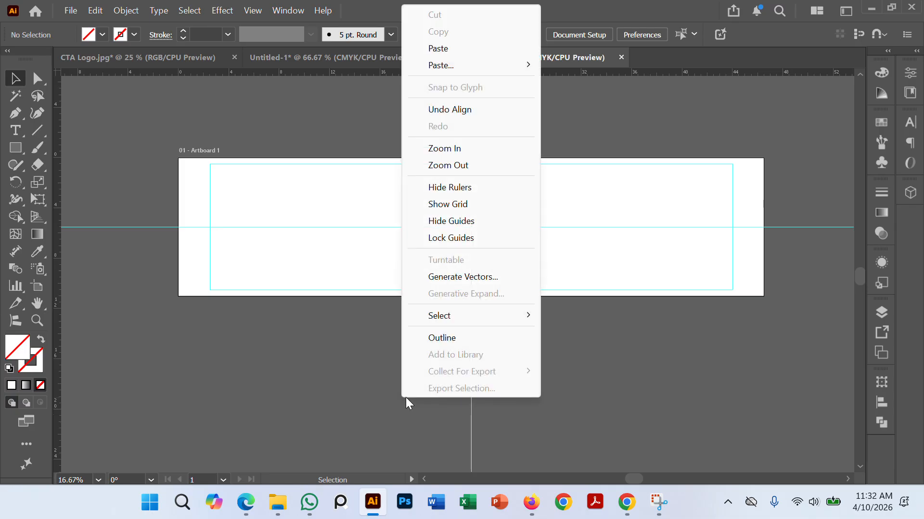
{"action": "left_click", "coordinate": [464, 238]}
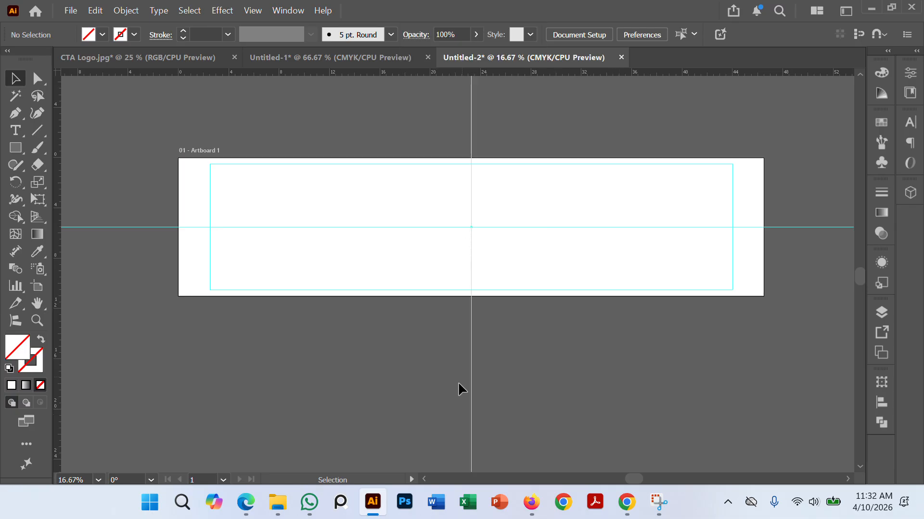
Step: Switch to the job sheet PDF in Edge, examine the sample travel banner and instructions, and return to Illustrator
{"action": "left_click", "coordinate": [246, 502]}
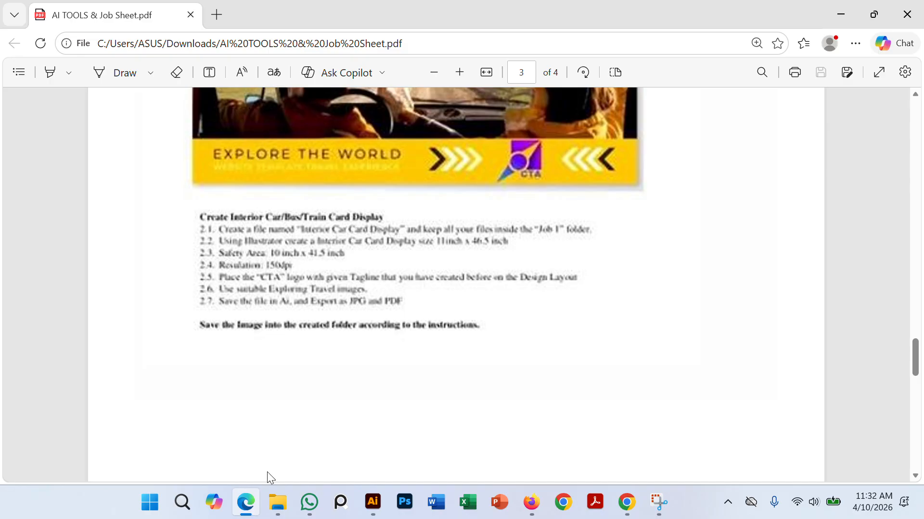
{"action": "scroll", "coordinate": [395, 185], "scroll_direction": "up", "scroll_amount": 1}
{"action": "scroll", "coordinate": [396, 186], "scroll_direction": "up", "scroll_amount": 3}
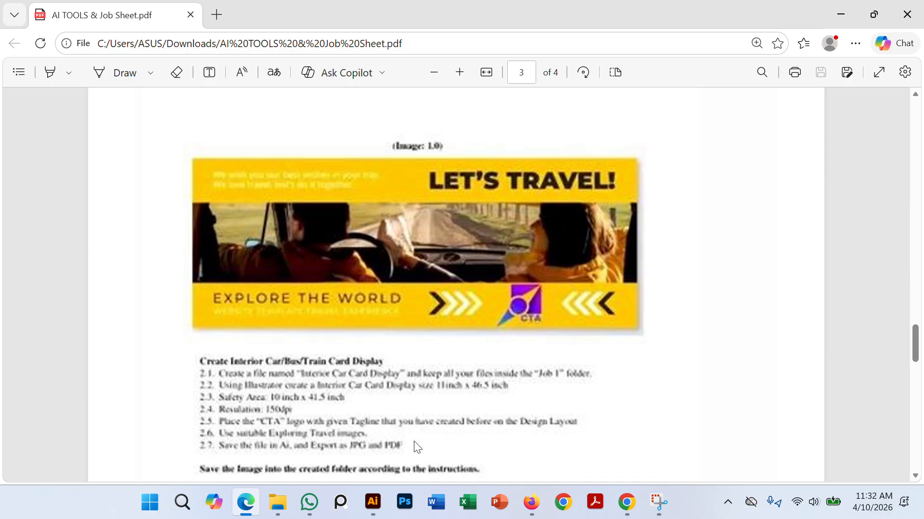
{"action": "left_click", "coordinate": [373, 501]}
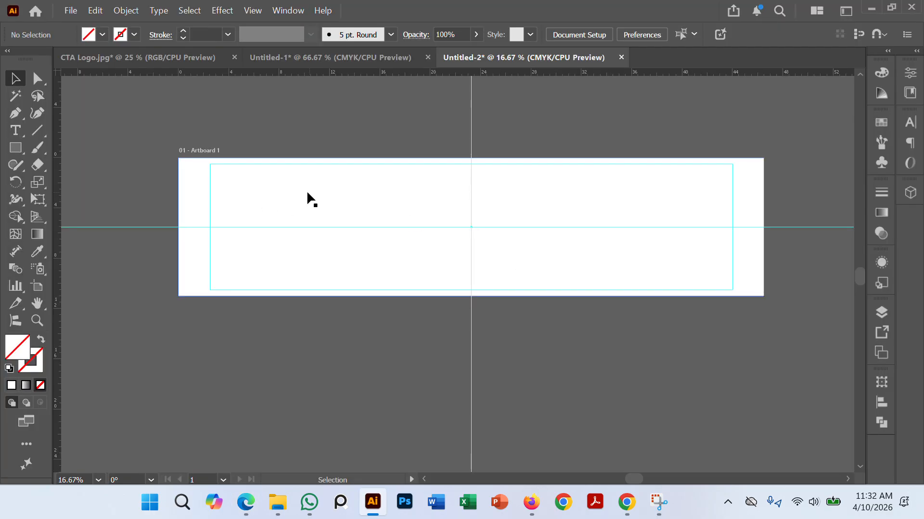
Step: Fill the full-size rectangle with golden yellow #efb706 to match the job sheet's sample banner, and deselect it
{"action": "left_click", "coordinate": [195, 187]}
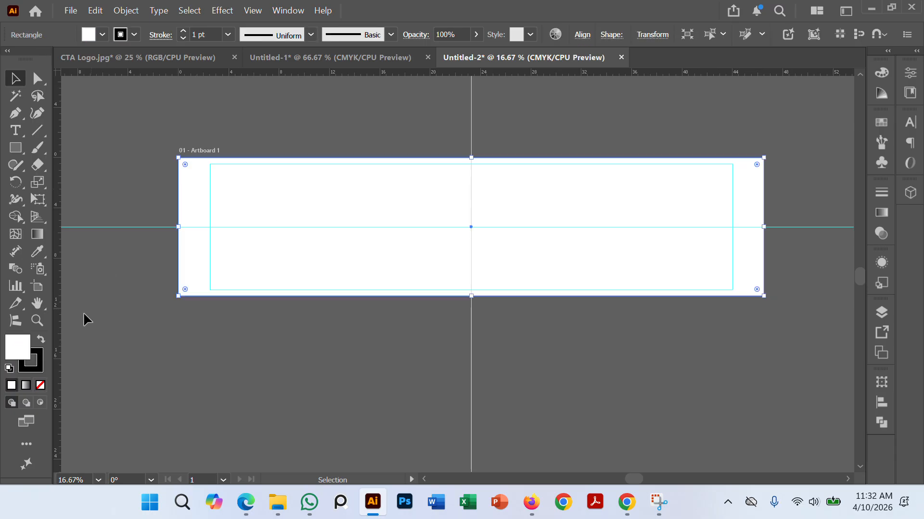
{"action": "double_click", "coordinate": [21, 351]}
{"action": "left_click", "coordinate": [633, 474]}
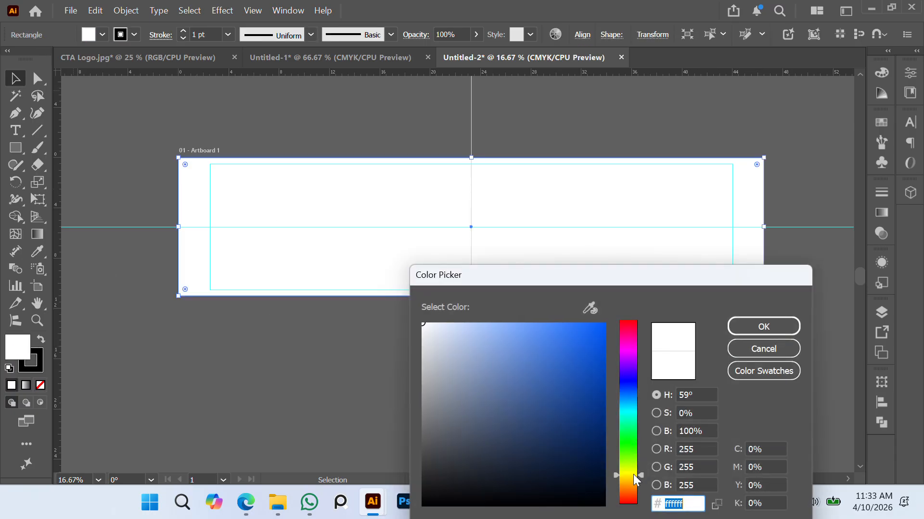
{"action": "left_click_drag", "start_coordinate": [631, 472], "coordinate": [630, 472]}
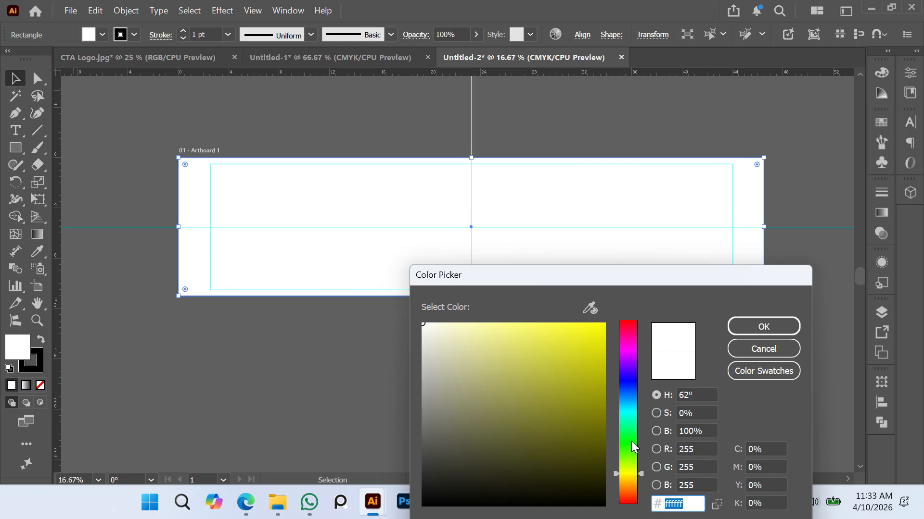
{"action": "left_click", "coordinate": [602, 339]}
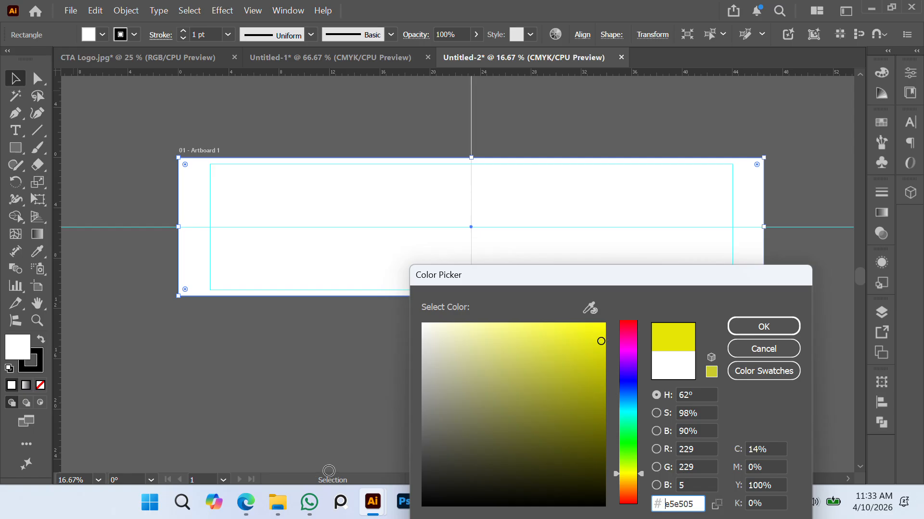
{"action": "left_click", "coordinate": [251, 505]}
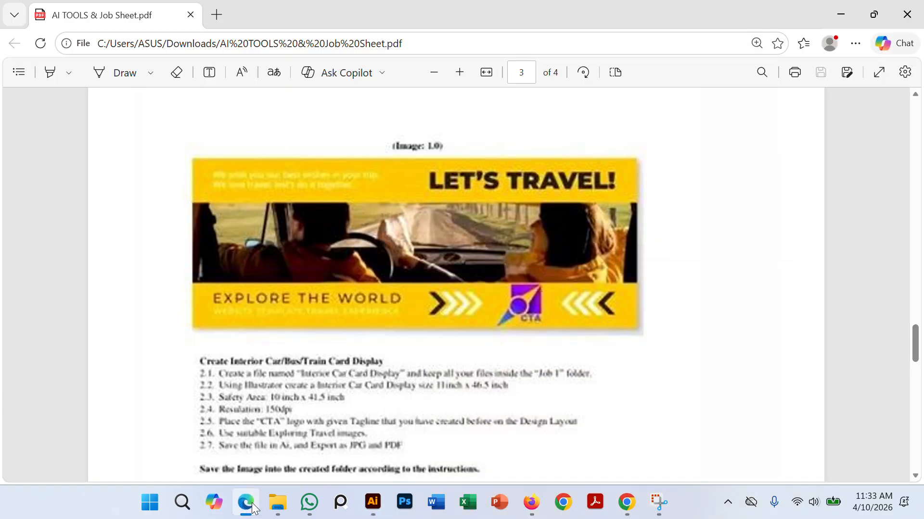
{"action": "left_click", "coordinate": [251, 505]}
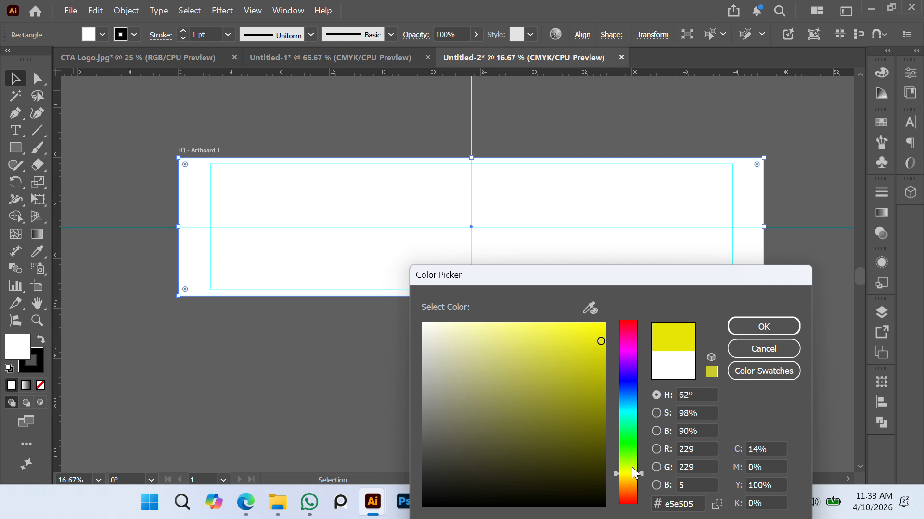
{"action": "left_click_drag", "start_coordinate": [632, 467], "coordinate": [630, 479]}
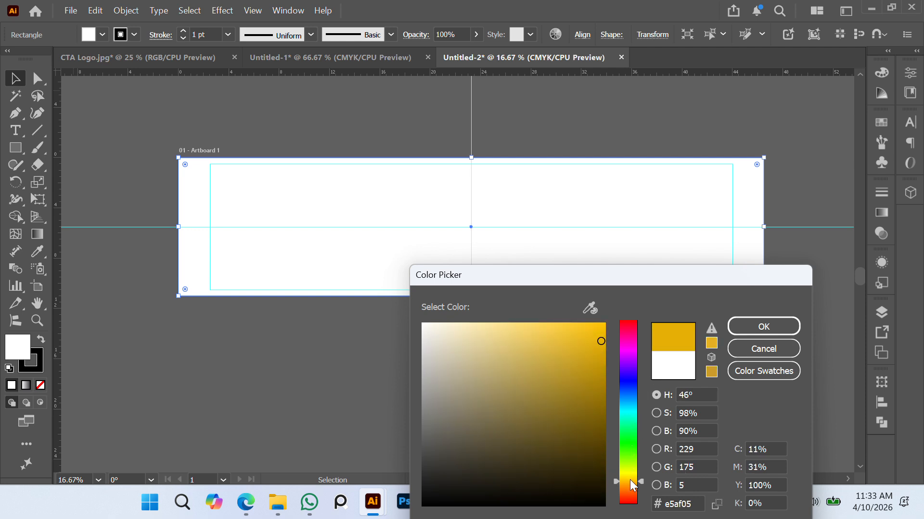
{"action": "mouse_move", "coordinate": [600, 336]}
{"action": "left_mouse_down"}
{"action": "mouse_move", "coordinate": [598, 353]}
{"action": "mouse_move", "coordinate": [602, 333]}
{"action": "left_mouse_up"}
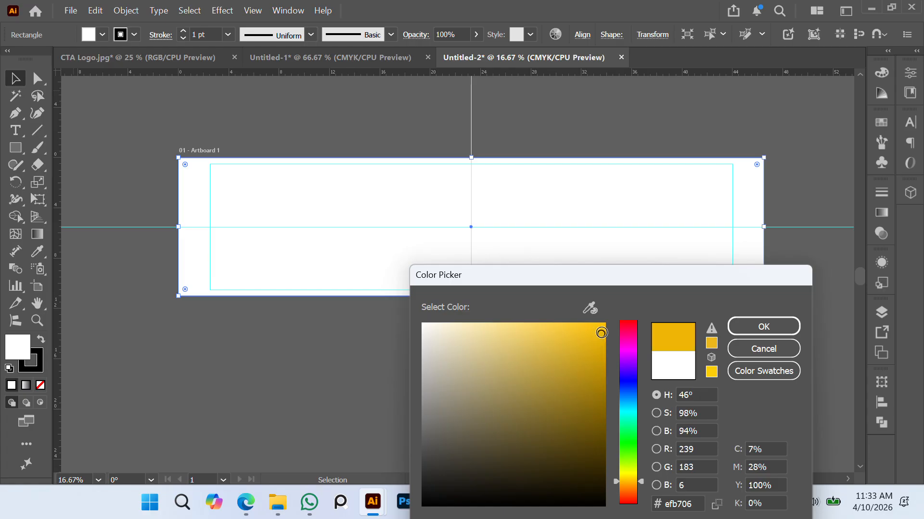
{"action": "left_click", "coordinate": [768, 324]}
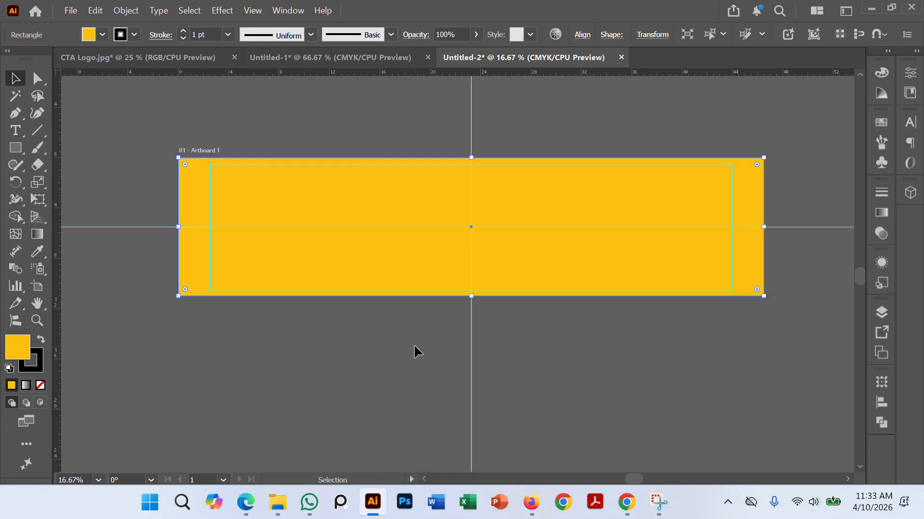
{"action": "left_click", "coordinate": [413, 345]}
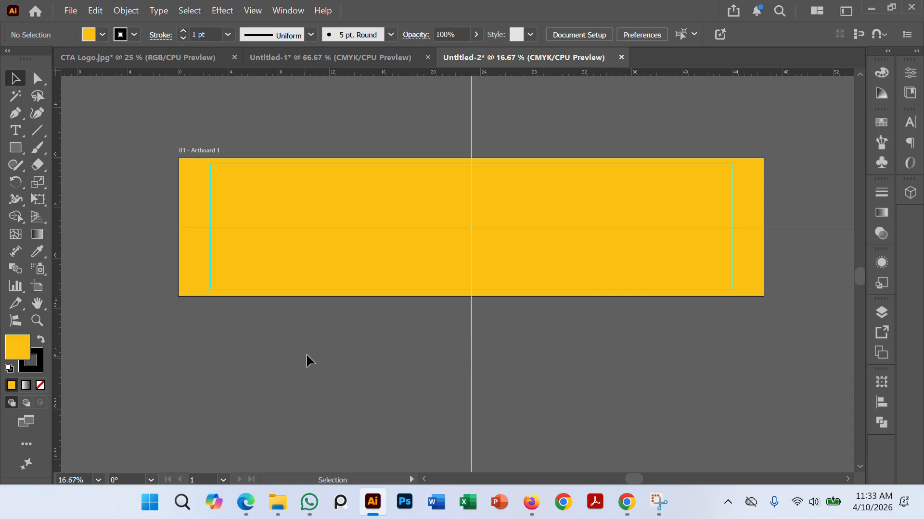
{"action": "scroll", "coordinate": [485, 365], "scroll_direction": "down", "scroll_amount": 1}
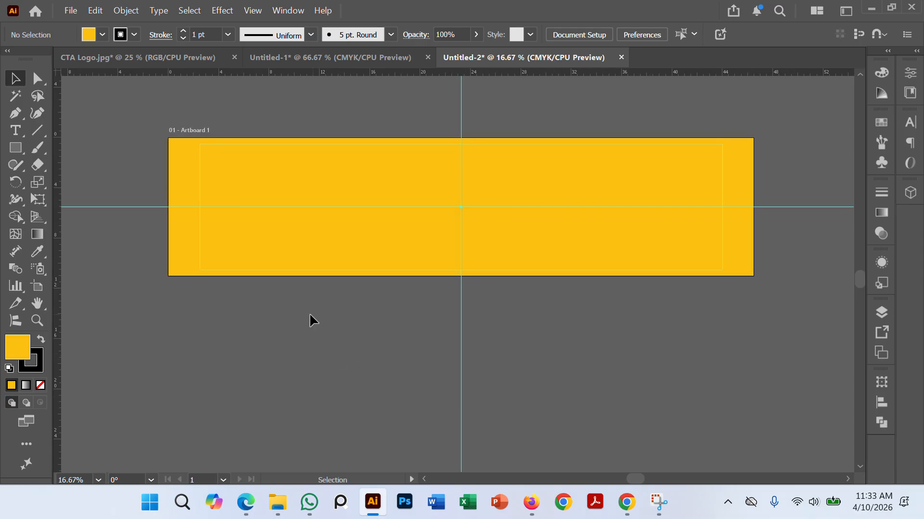
Step: Check the middle band of the sample travel banner in the job sheet PDF in Edge, and return to Illustrator
{"action": "left_click", "coordinate": [245, 502]}
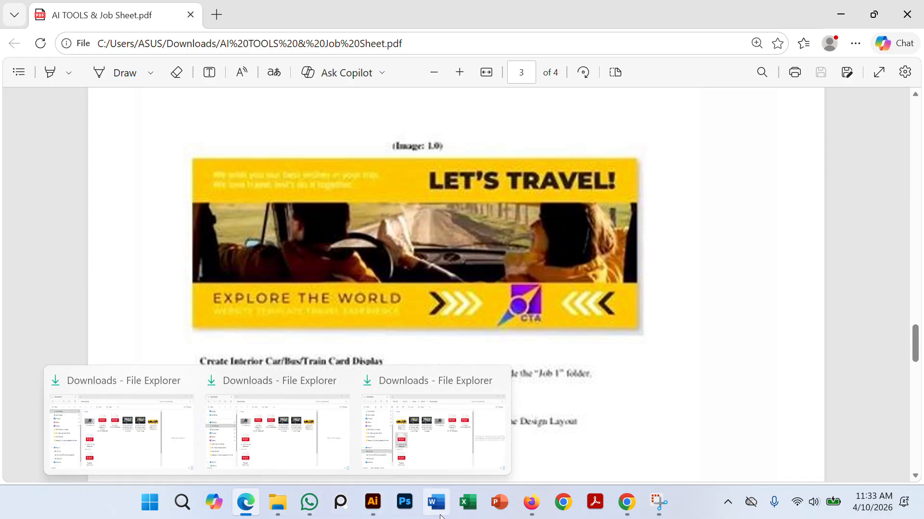
{"action": "left_click", "coordinate": [372, 504]}
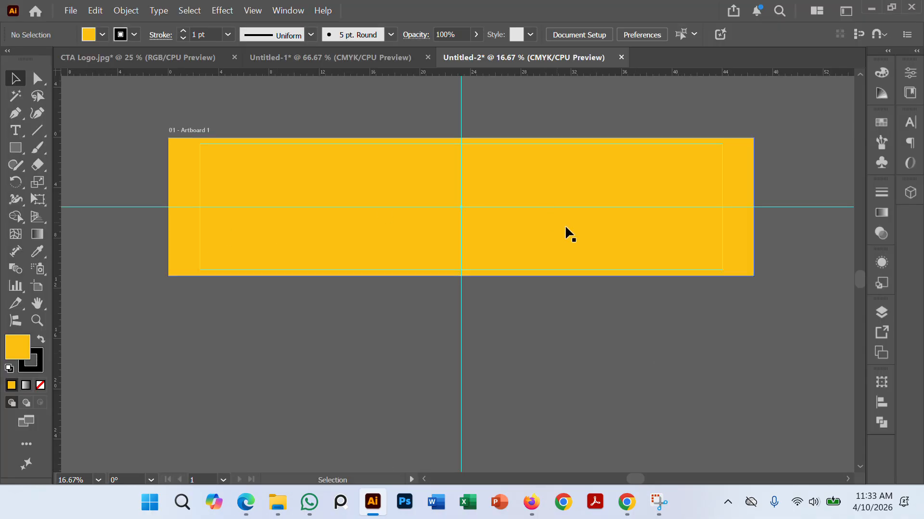
{"action": "left_click", "coordinate": [742, 168]}
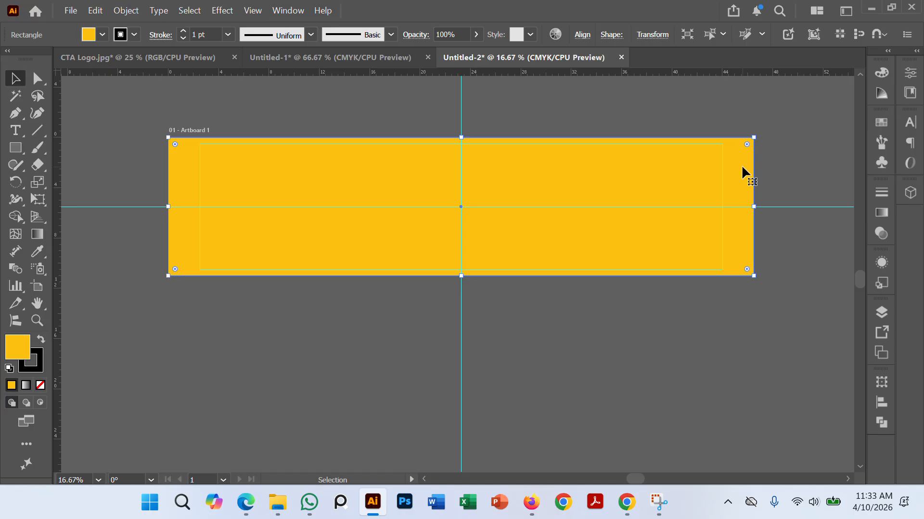
{"action": "key", "text": "a"}
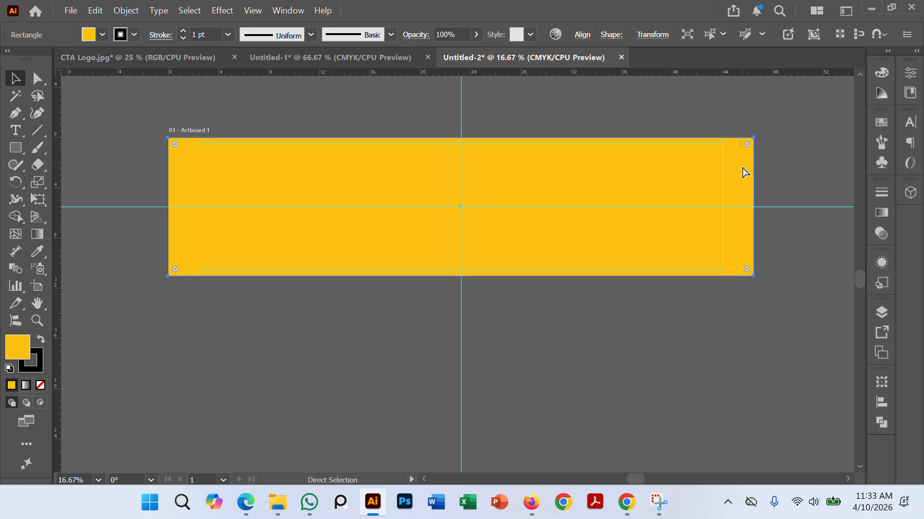
{"action": "key", "text": "v"}
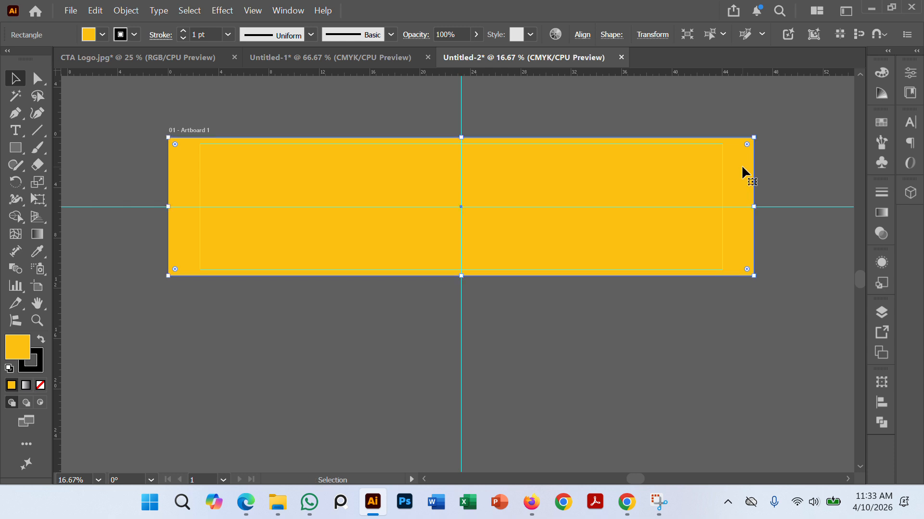
{"action": "left_click", "coordinate": [582, 316]}
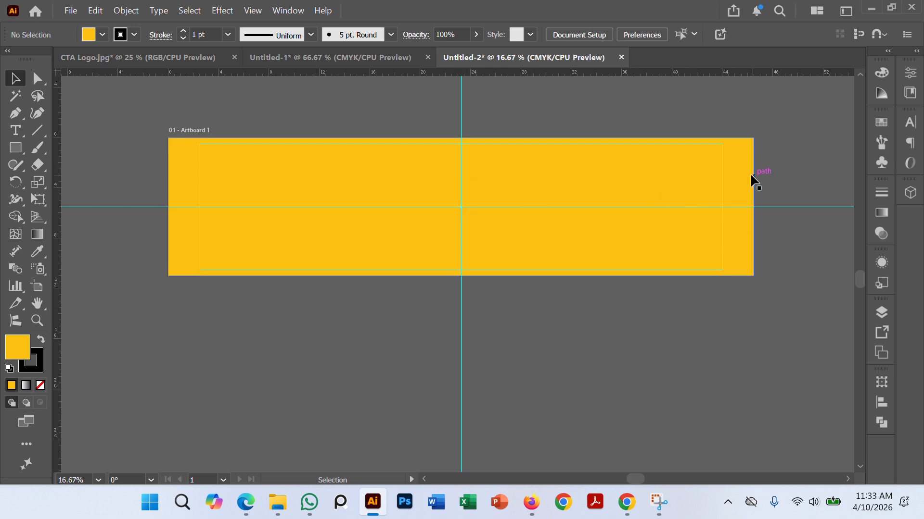
Step: Shorten the topmost full-width yellow rectangle from its upper edge into a band and center it vertically on the artboard
{"action": "left_click", "coordinate": [572, 161]}
{"action": "left_click_drag", "start_coordinate": [463, 138], "coordinate": [461, 184]}
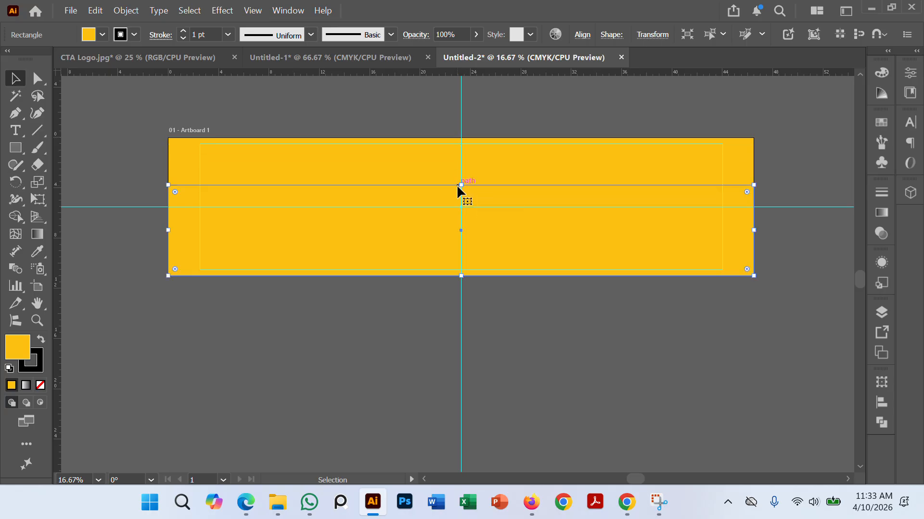
{"action": "left_click", "coordinate": [582, 36]}
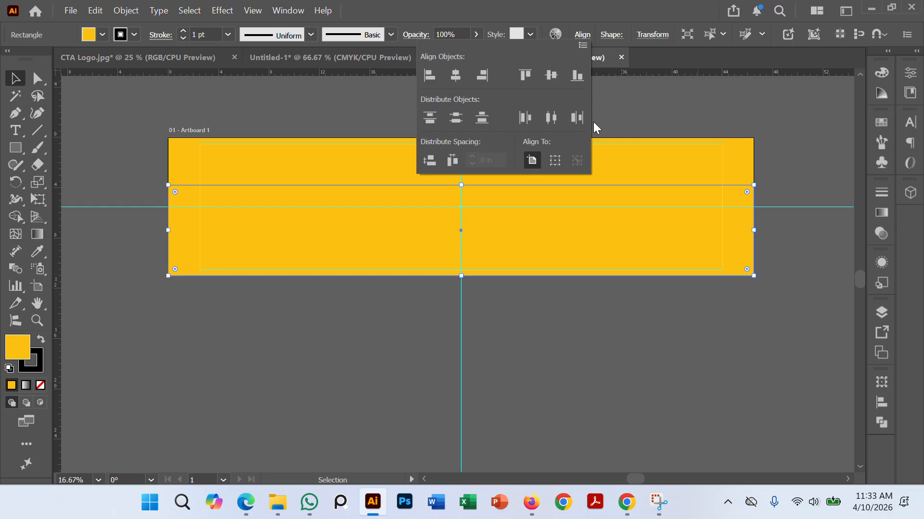
{"action": "left_click", "coordinate": [551, 75]}
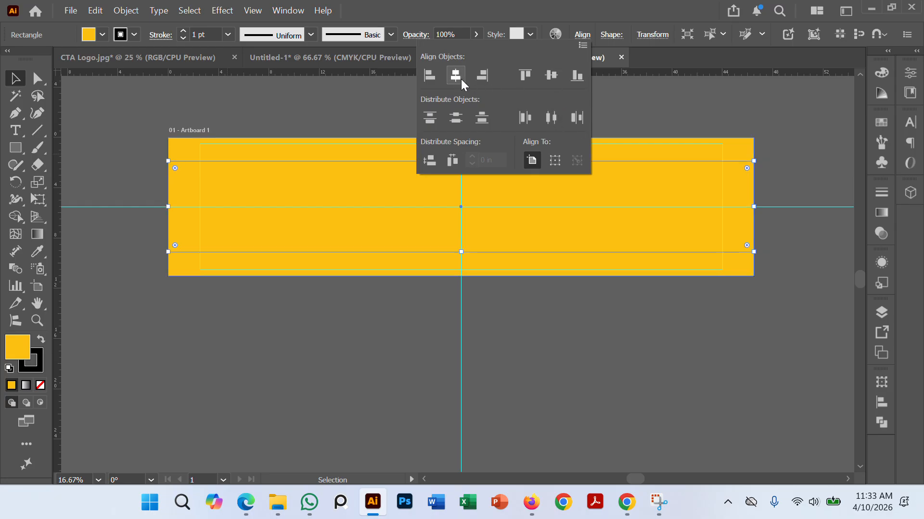
{"action": "left_click", "coordinate": [566, 426]}
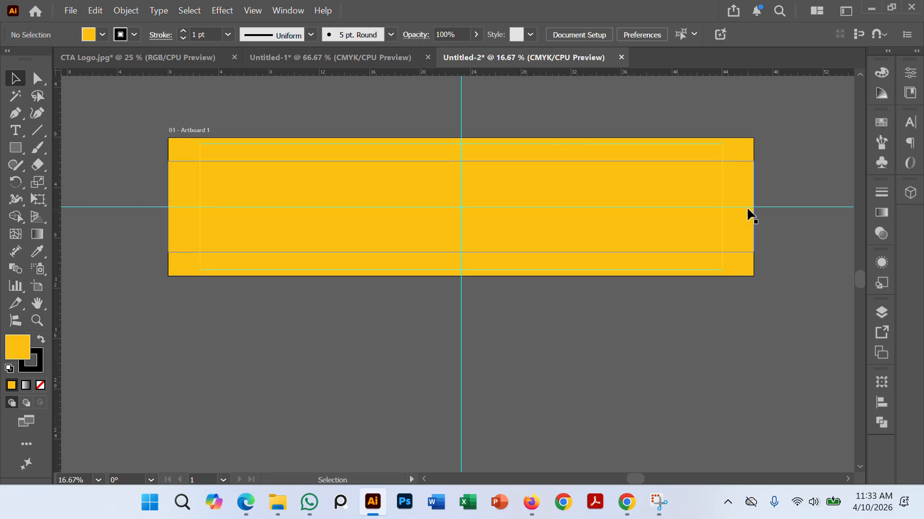
Step: Reduce the yellow band from its upper edge and set its height to 5 in
{"action": "left_click", "coordinate": [729, 162]}
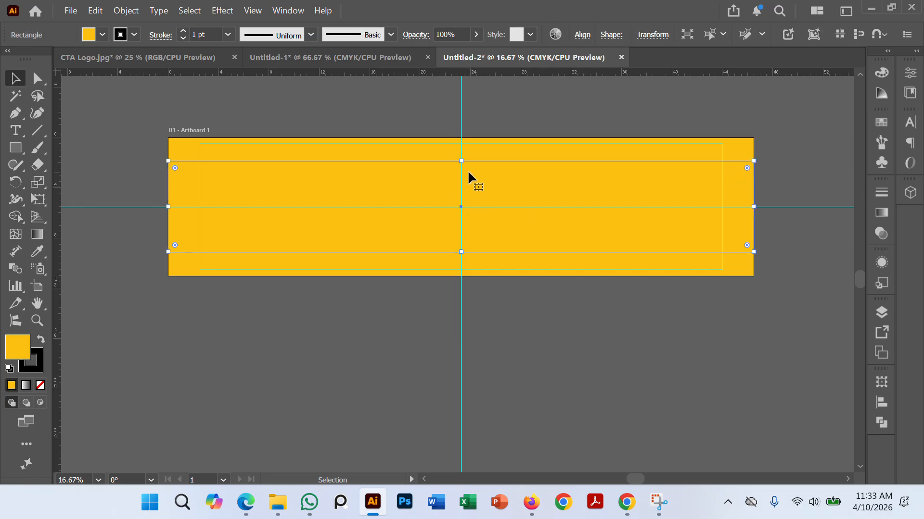
{"action": "left_click_drag", "start_coordinate": [461, 160], "coordinate": [461, 192]}
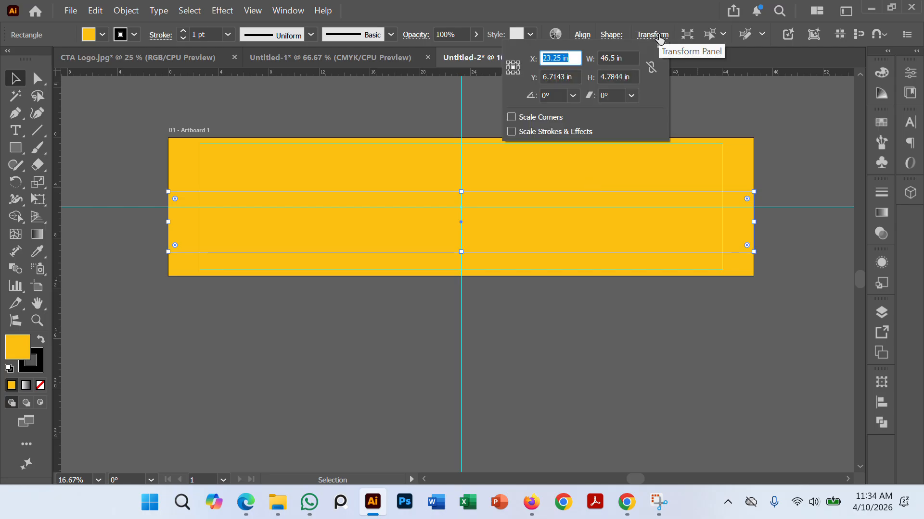
{"action": "left_click", "coordinate": [622, 77]}
{"action": "type", "text": "5"}
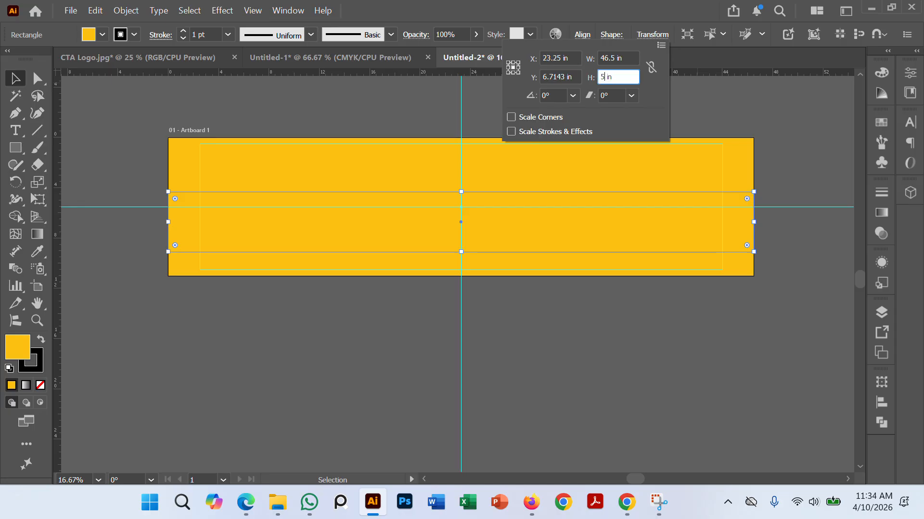
{"action": "key", "text": "Return"}
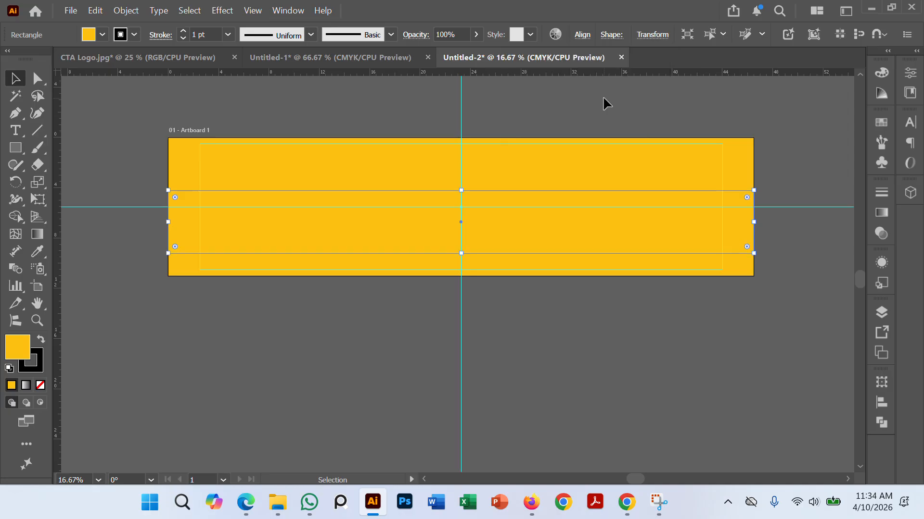
Step: Select the 5 in high band and center it vertically on the artboard
{"action": "left_click", "coordinate": [698, 383]}
{"action": "left_click", "coordinate": [735, 186]}
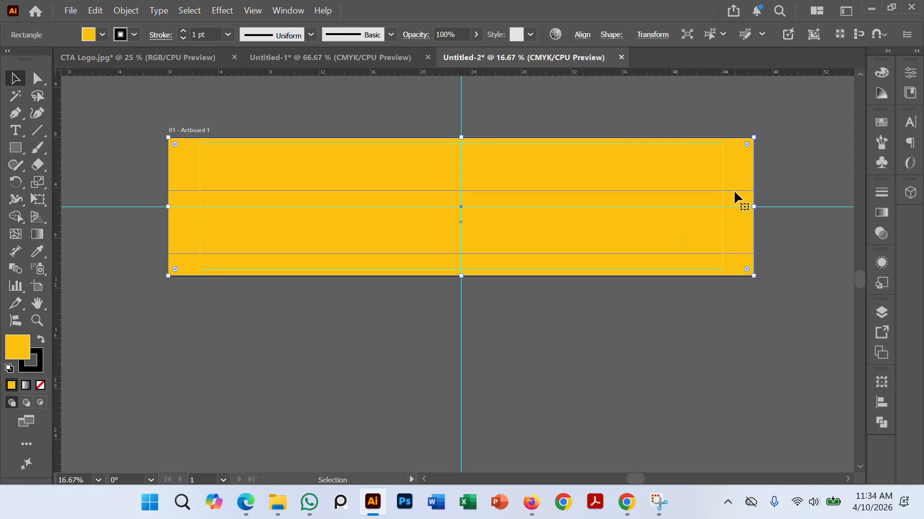
{"action": "left_click", "coordinate": [734, 193]}
{"action": "left_click", "coordinate": [652, 37]}
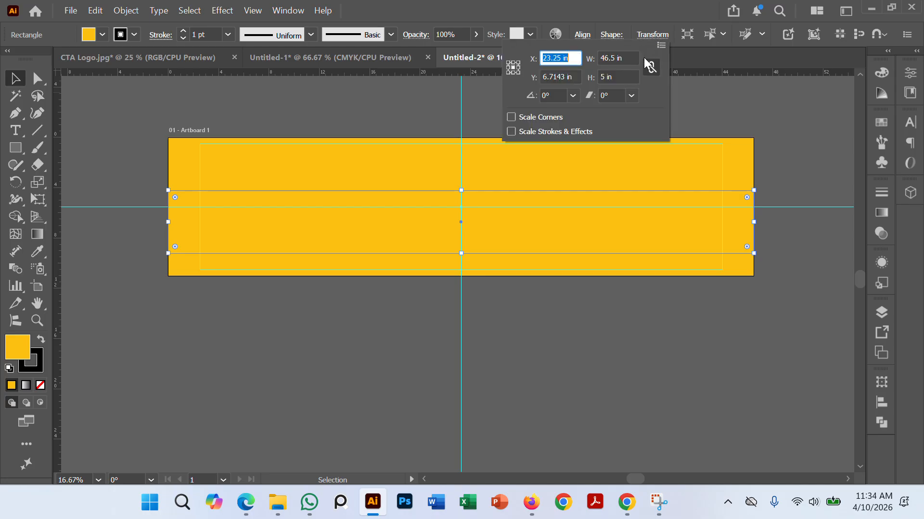
{"action": "left_click", "coordinate": [583, 35]}
{"action": "left_click", "coordinate": [582, 35]}
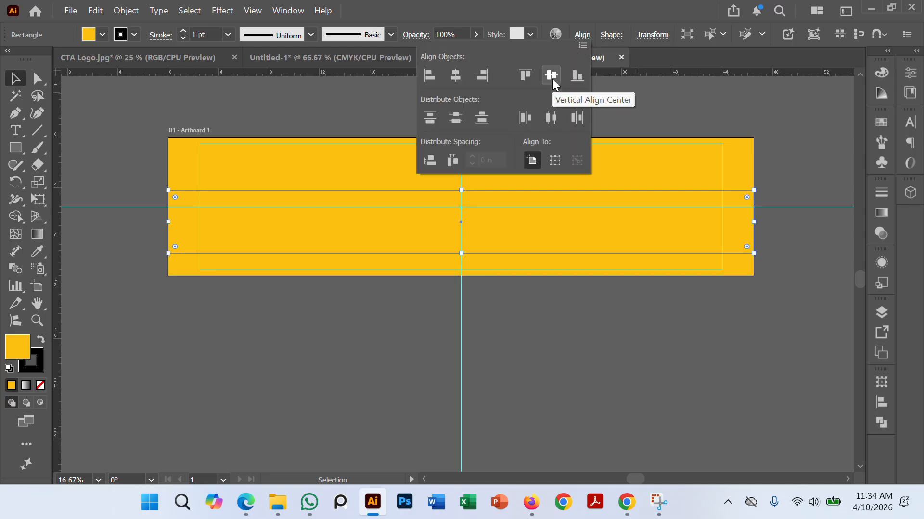
{"action": "left_click", "coordinate": [552, 76]}
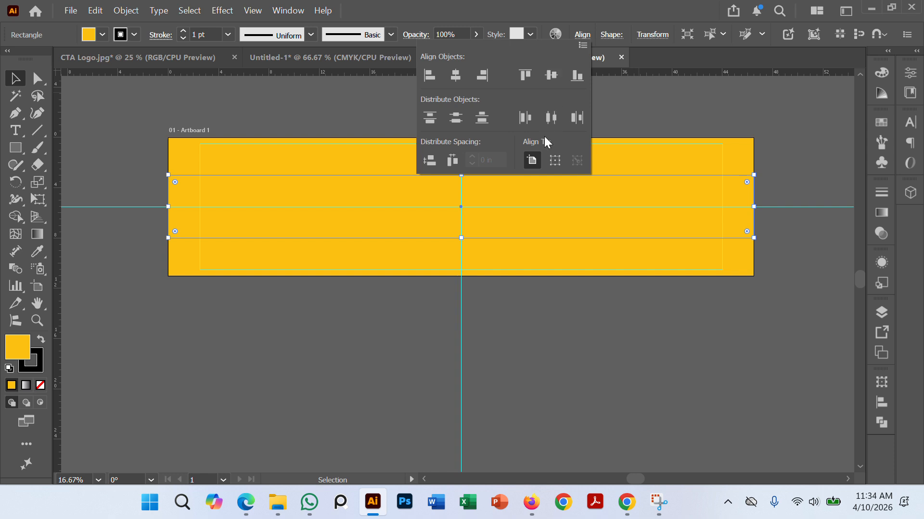
Step: Fill the centered band with white and deselect it
{"action": "left_click", "coordinate": [101, 34]}
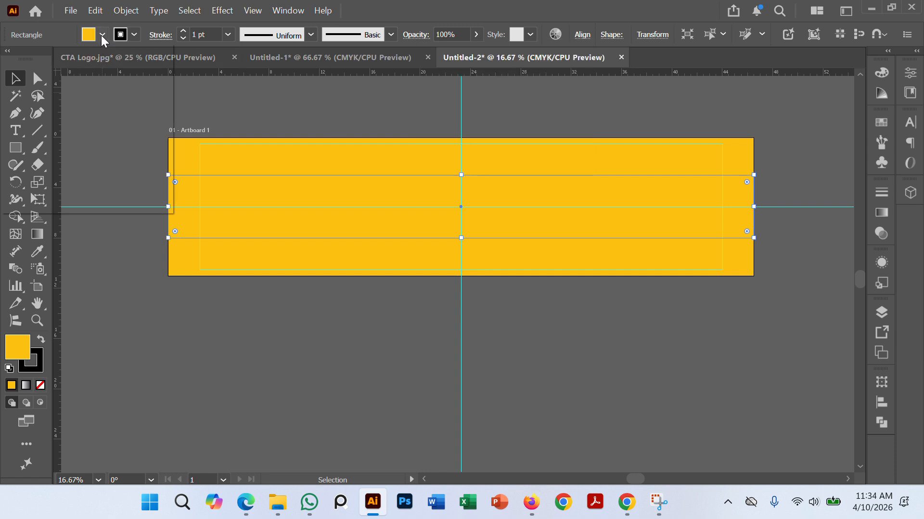
{"action": "left_click", "coordinate": [101, 34]}
{"action": "left_click", "coordinate": [43, 103]}
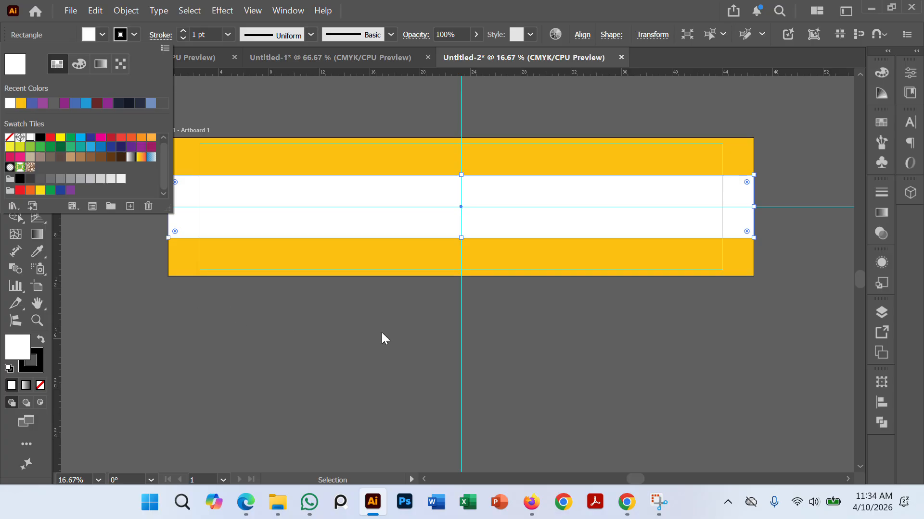
{"action": "left_click", "coordinate": [253, 320]}
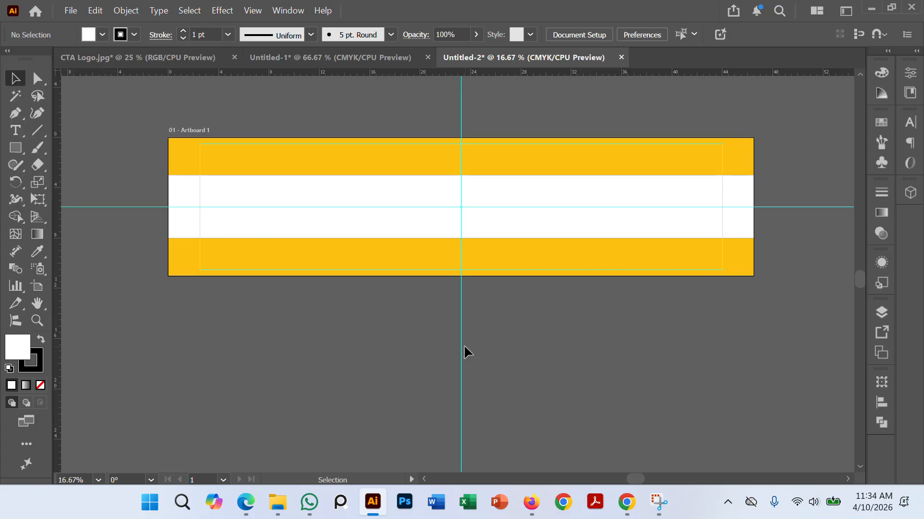
Step: Place the sample banner screenshot from the Downloads folder as a linked image below the artboard for reference
{"action": "scroll", "coordinate": [540, 318], "scroll_direction": "up", "scroll_amount": 2}
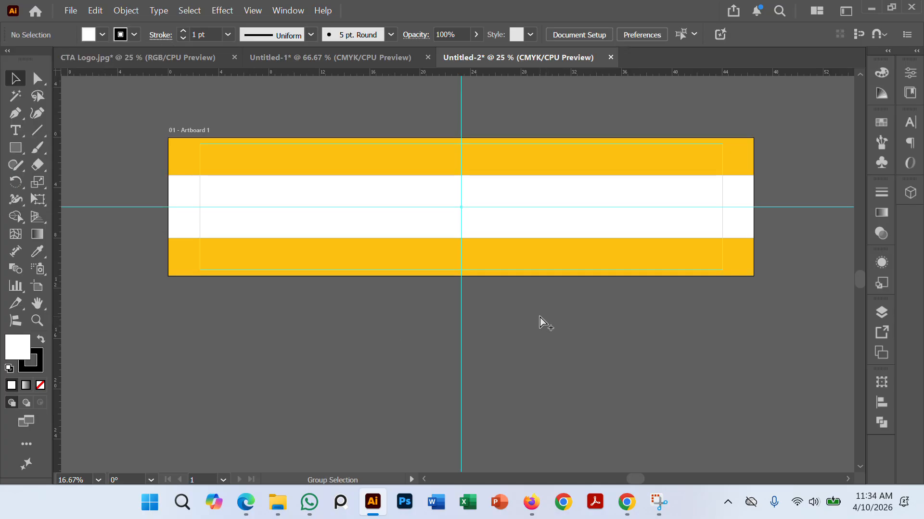
{"action": "scroll", "coordinate": [573, 332], "scroll_direction": "down", "scroll_amount": 2}
{"action": "left_click_drag", "start_coordinate": [570, 330], "coordinate": [586, 323]}
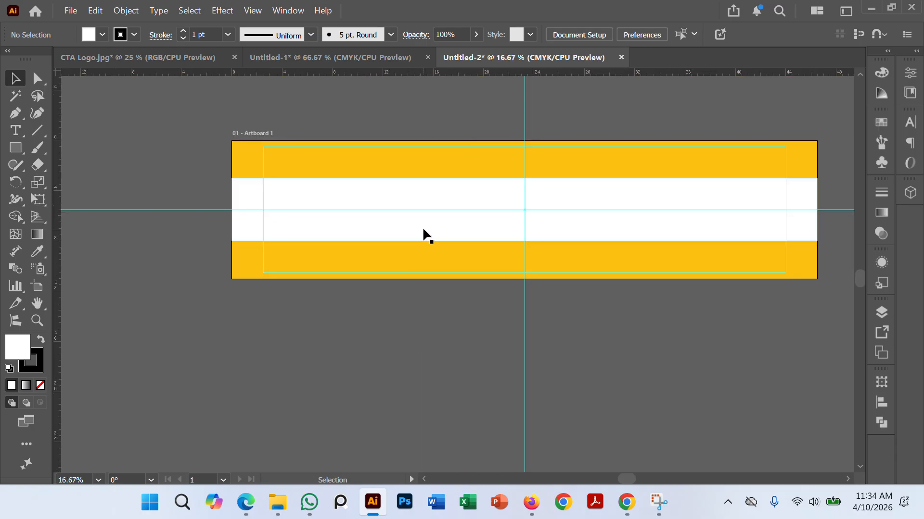
{"action": "left_click_drag", "start_coordinate": [428, 359], "coordinate": [420, 355]}
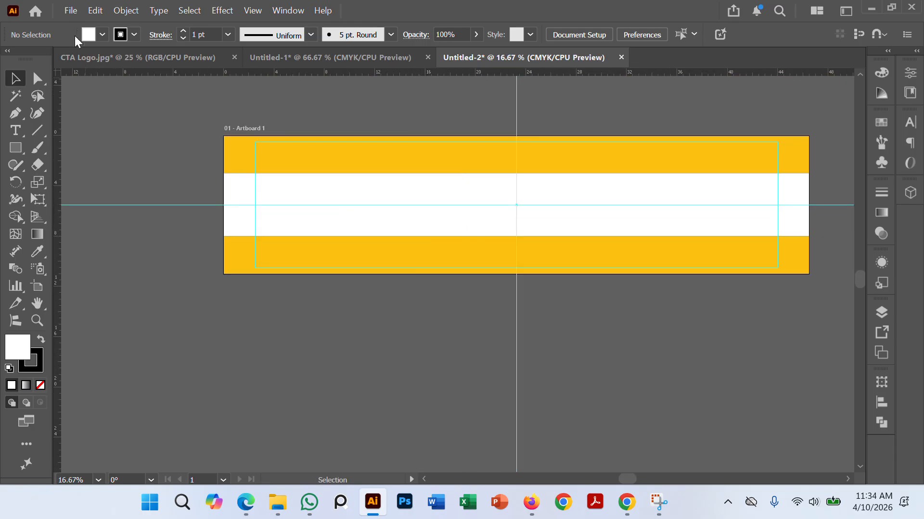
{"action": "mouse_move", "coordinate": [277, 503]}
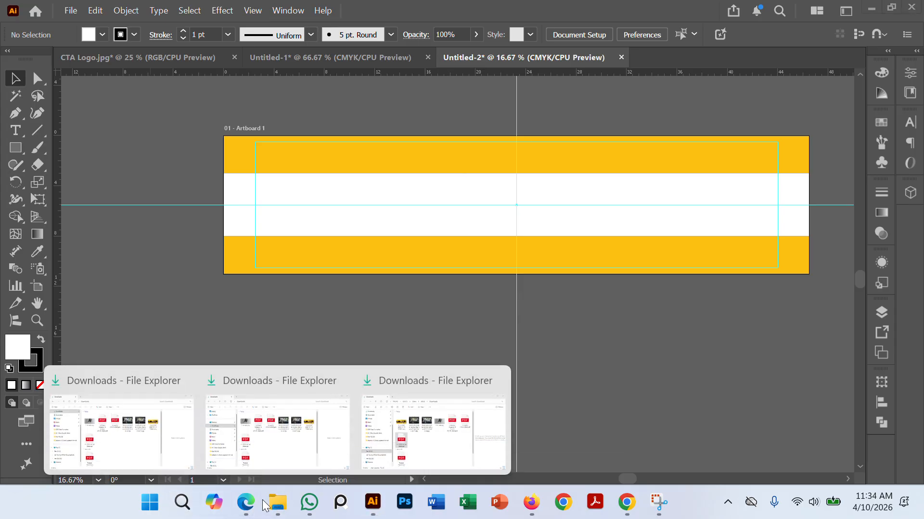
{"action": "left_click", "coordinate": [161, 452]}
{"action": "left_click_drag", "start_coordinate": [659, 179], "coordinate": [721, 430]}
{"action": "left_click_drag", "start_coordinate": [692, 364], "coordinate": [632, 317]}
{"action": "left_click_drag", "start_coordinate": [483, 327], "coordinate": [458, 347]}
{"action": "key", "text": "ctrl+shift+a"}
{"action": "left_click", "coordinate": [417, 347]}
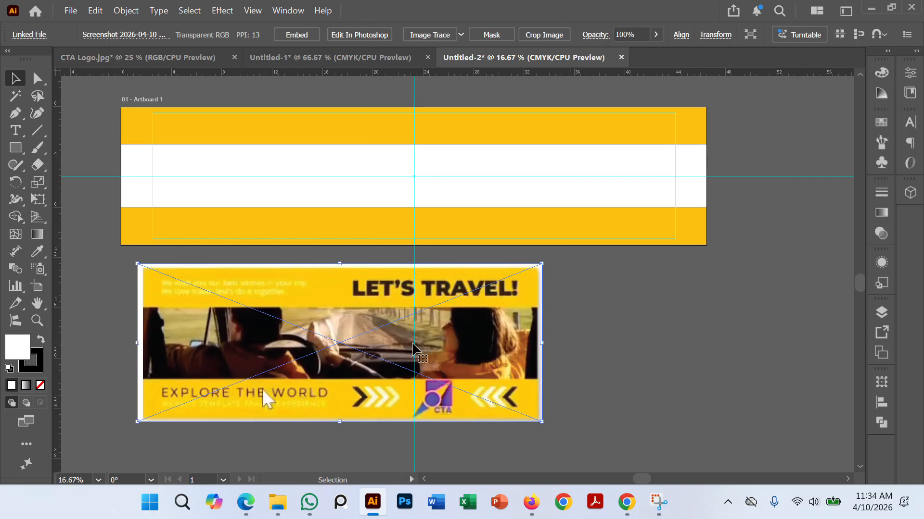
Step: Add the text "LET'S TRAVEL" in the empty area to the right of the placed sample banner
{"action": "key", "text": "t"}
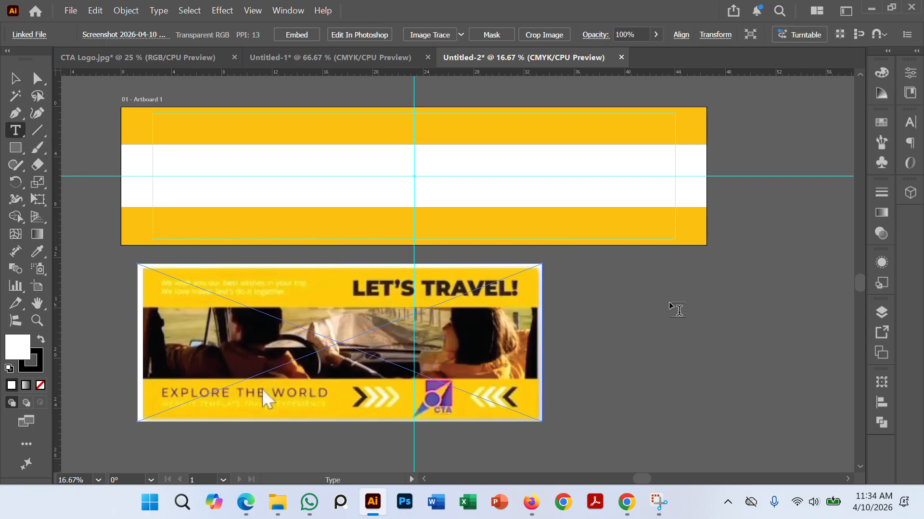
{"action": "key", "text": "ctrl+shift+a"}
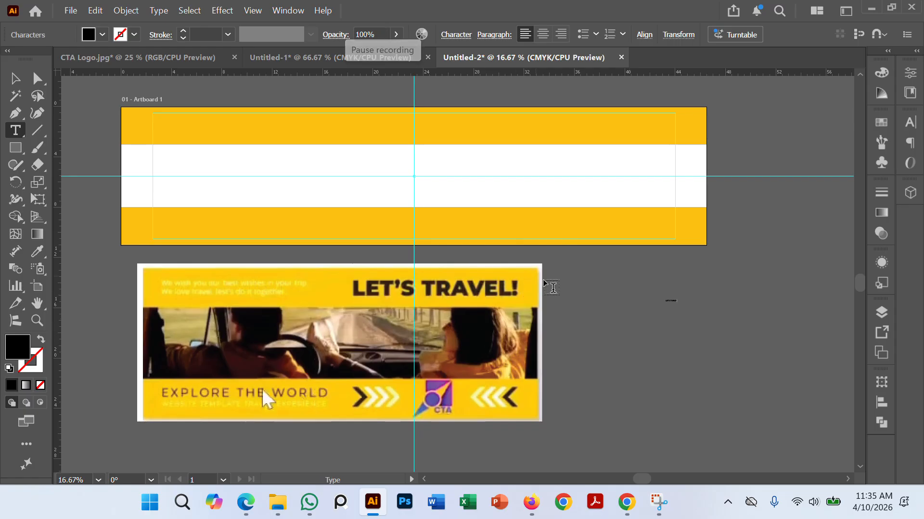
{"action": "left_click", "coordinate": [799, 359]}
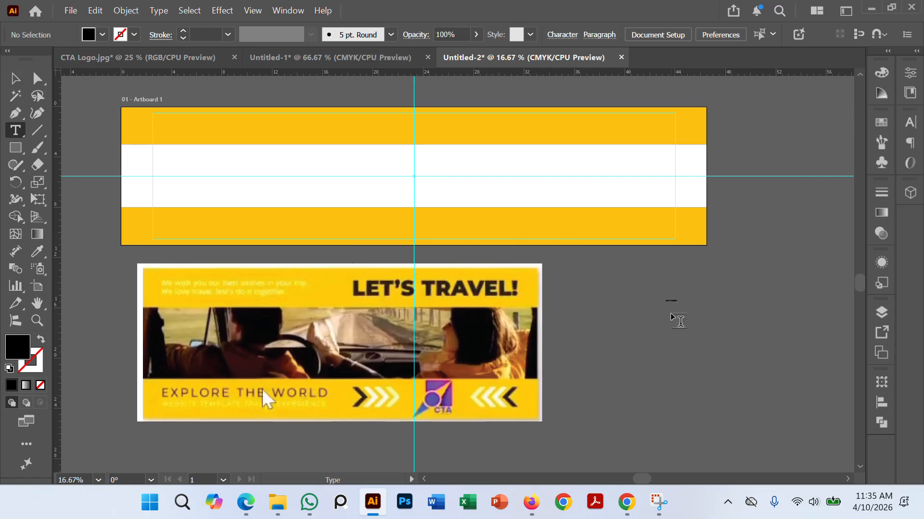
Step: Enlarge the "LET'S TRAVEL" text to about half the artboard's width and move it onto the right half of the white band
{"action": "scroll", "coordinate": [668, 302], "scroll_direction": "up", "scroll_amount": 5}
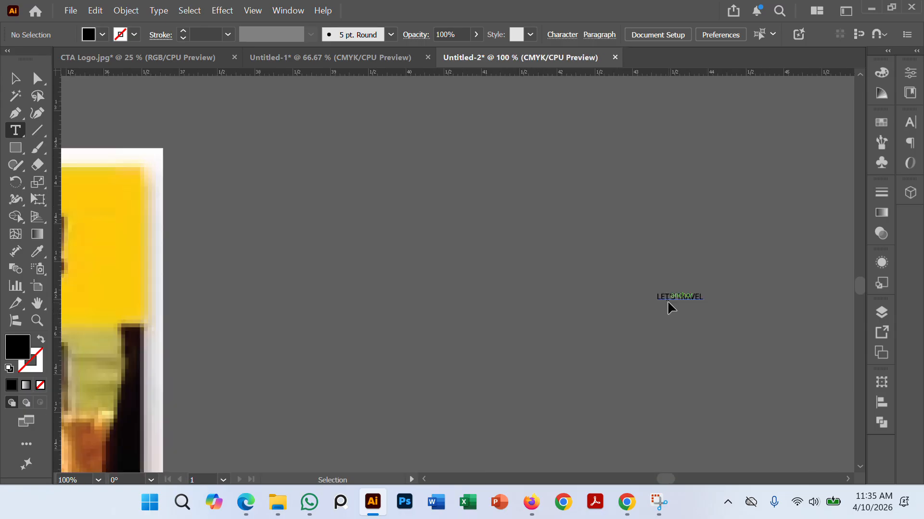
{"action": "left_click_drag", "start_coordinate": [726, 338], "coordinate": [656, 329]}
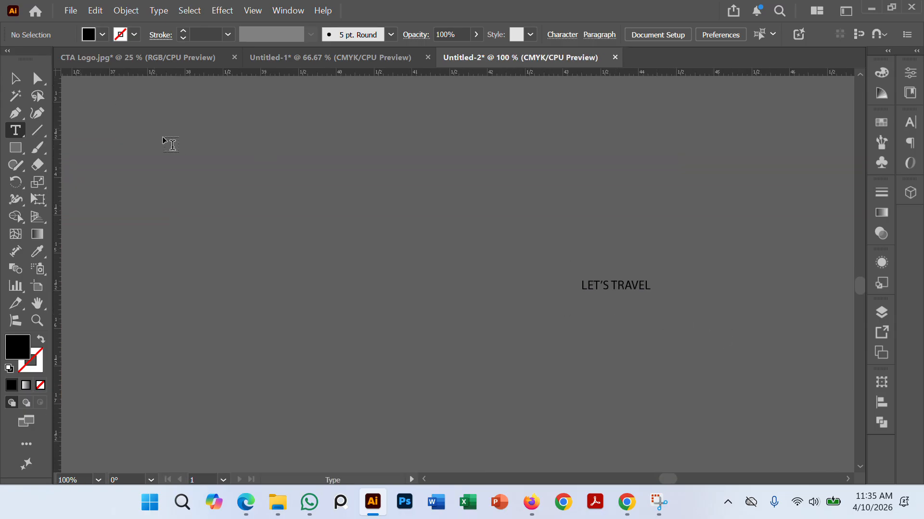
{"action": "left_click", "coordinate": [15, 78]}
{"action": "left_click", "coordinate": [645, 295]}
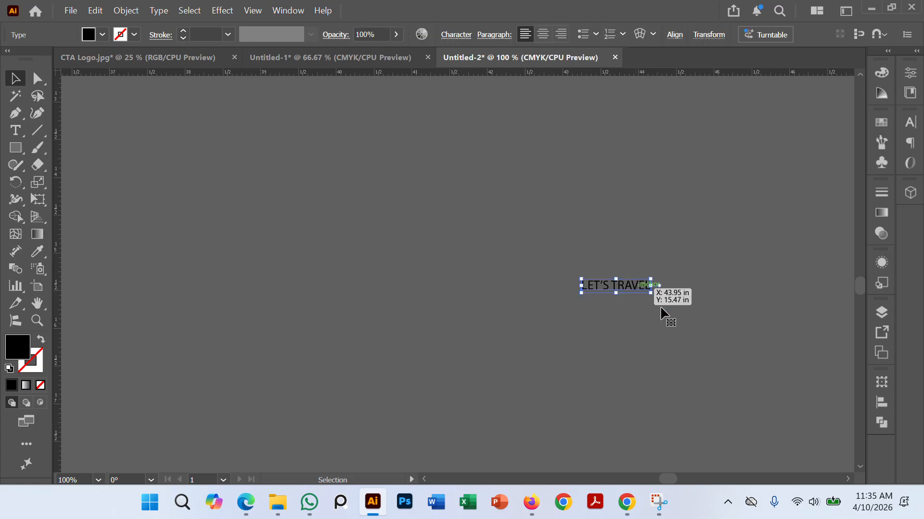
{"action": "left_click_drag", "start_coordinate": [656, 291], "coordinate": [824, 451]}
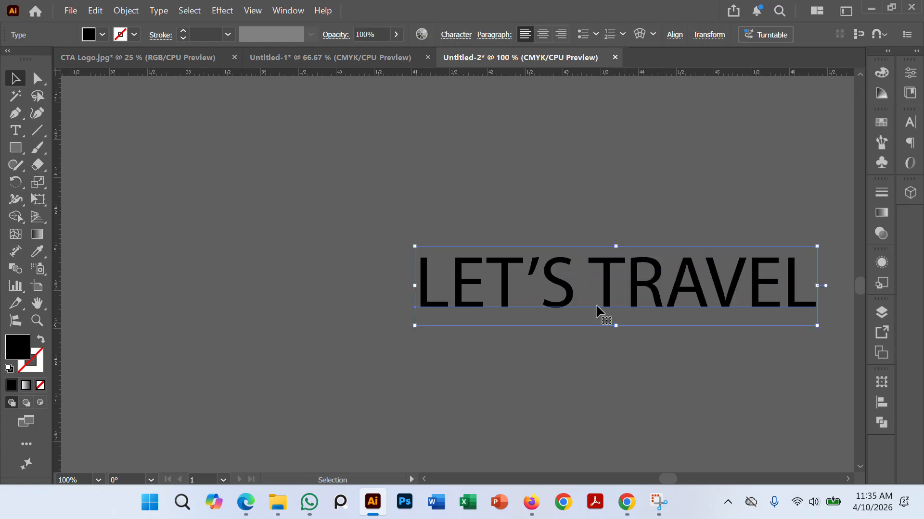
{"action": "scroll", "coordinate": [473, 231], "scroll_direction": "down", "scroll_amount": 4}
{"action": "left_click_drag", "start_coordinate": [561, 256], "coordinate": [744, 391]}
{"action": "scroll", "coordinate": [573, 280], "scroll_direction": "down", "scroll_amount": 2}
{"action": "left_click_drag", "start_coordinate": [577, 361], "coordinate": [606, 386]}
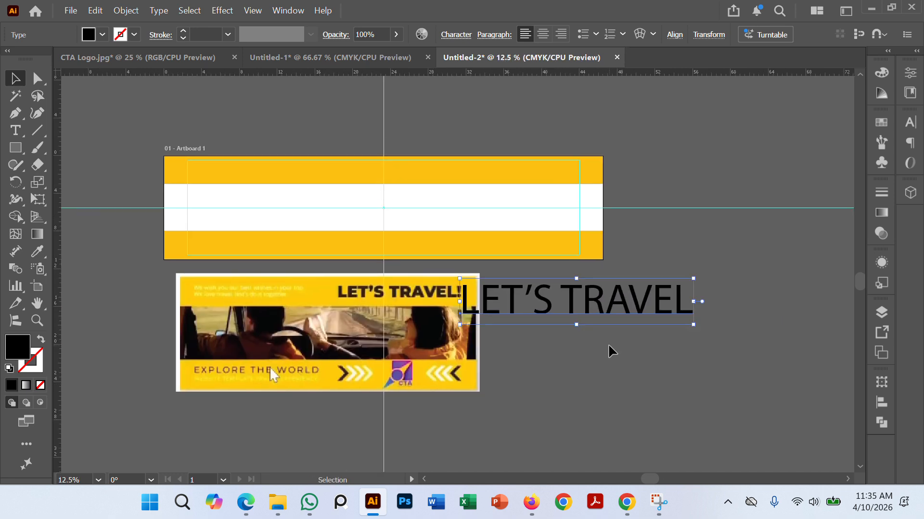
{"action": "left_click", "coordinate": [611, 350]}
{"action": "left_click_drag", "start_coordinate": [619, 310], "coordinate": [524, 233]}
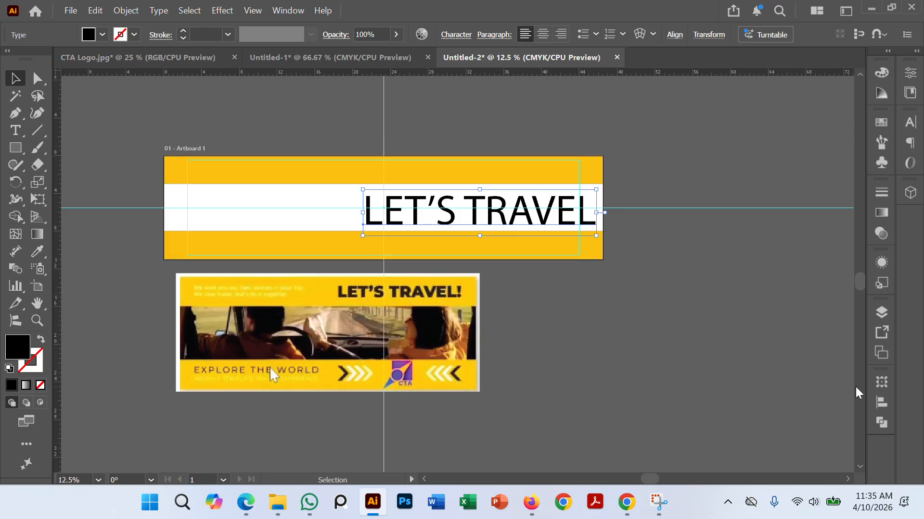
Step: Show the character formatting settings for the selected "LET'S TRAVEL" headline
{"action": "left_click", "coordinate": [883, 193]}
{"action": "left_click", "coordinate": [882, 193]}
{"action": "left_click", "coordinate": [287, 10]}
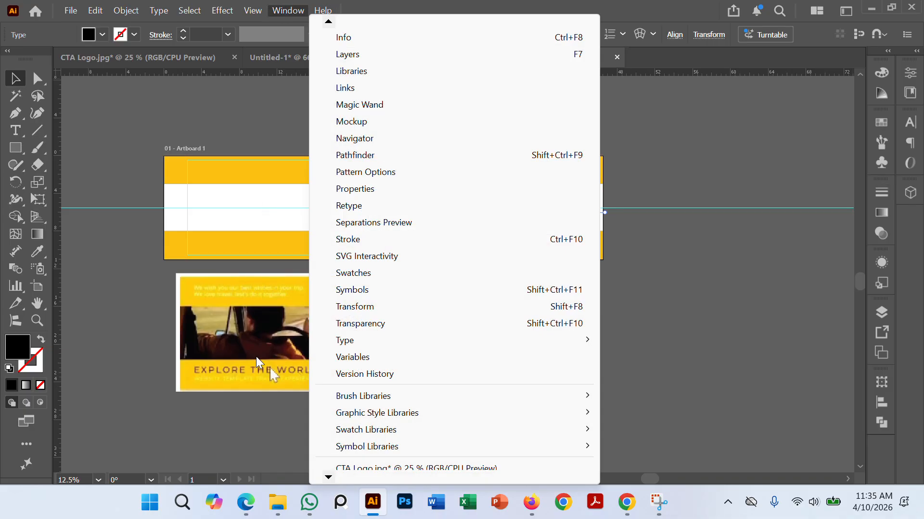
{"action": "scroll", "coordinate": [342, 470], "scroll_direction": "down", "scroll_amount": 3}
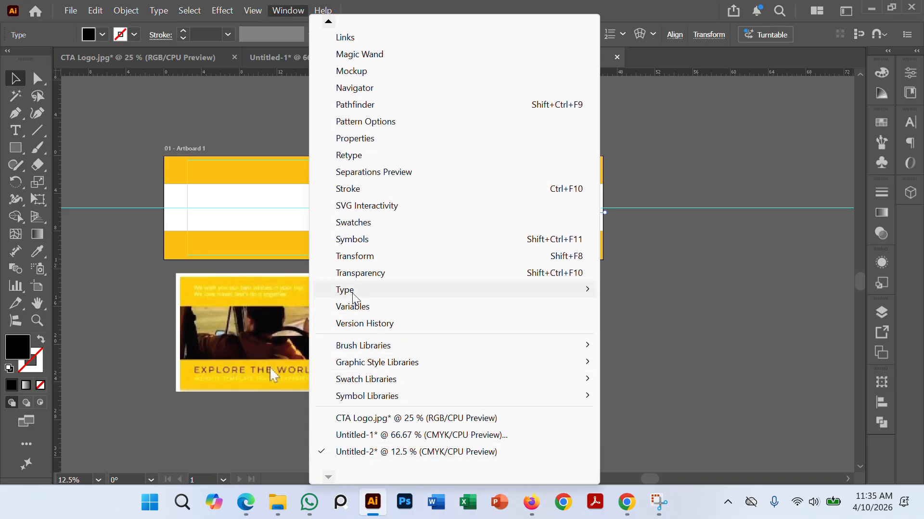
{"action": "mouse_move", "coordinate": [361, 290]}
{"action": "left_click", "coordinate": [643, 291]}
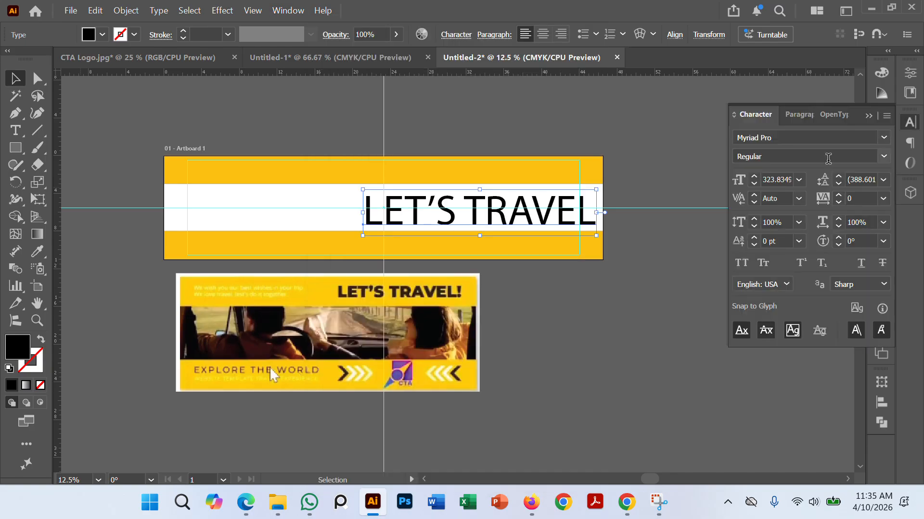
Step: Change the "LET'S TRAVEL" headline's font to Roboto Black and deselect it
{"action": "left_click", "coordinate": [848, 138]}
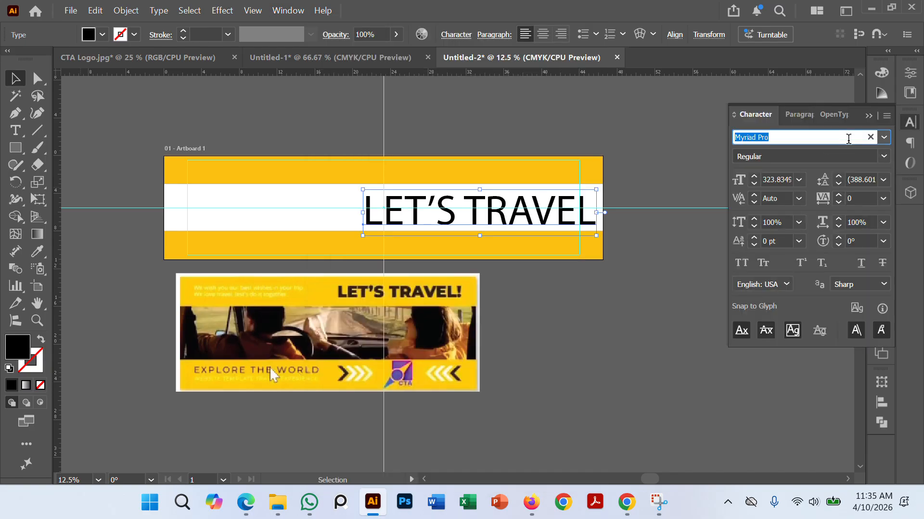
{"action": "type", "text": "RO"}
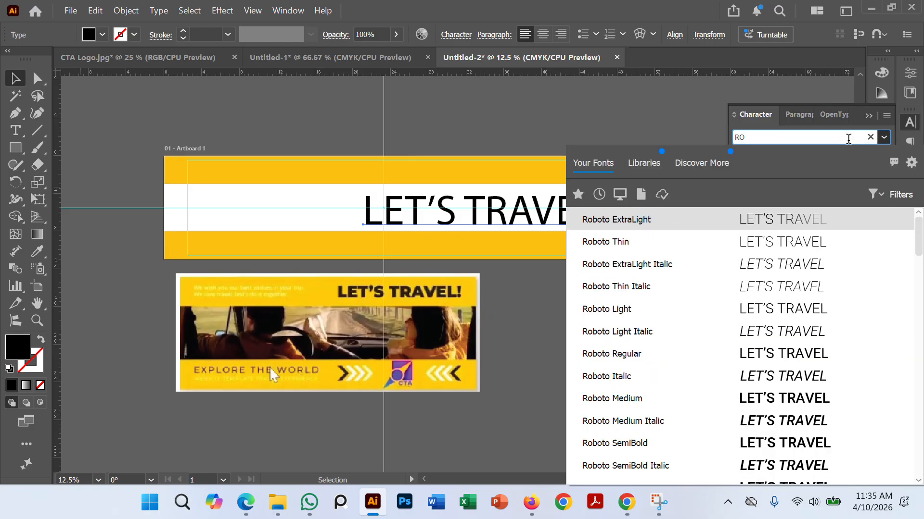
{"action": "key", "text": "BackSpace"}
{"action": "key", "text": "BackSpace"}
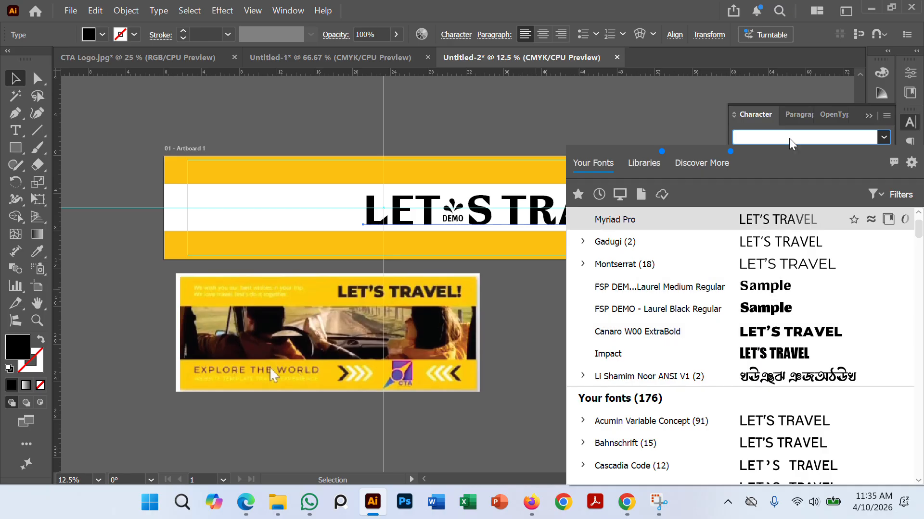
{"action": "type", "text": "RO"}
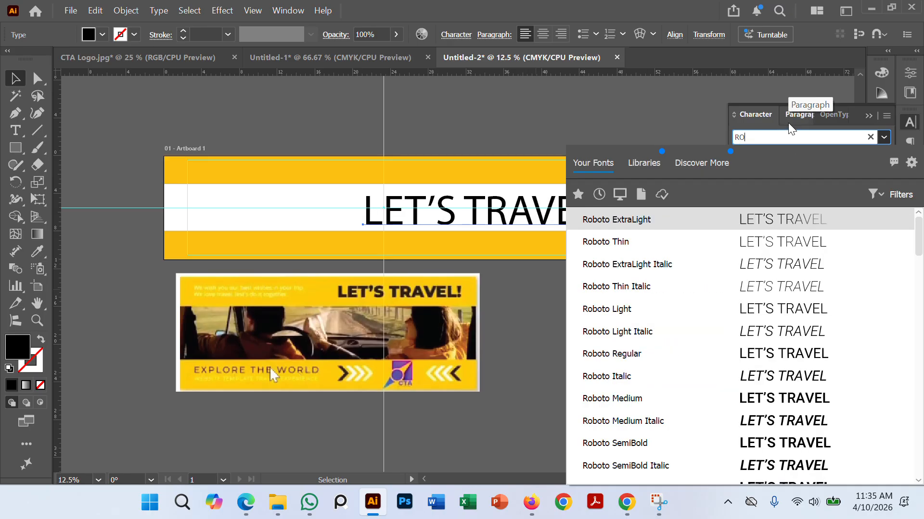
{"action": "key", "text": "BackSpace"}
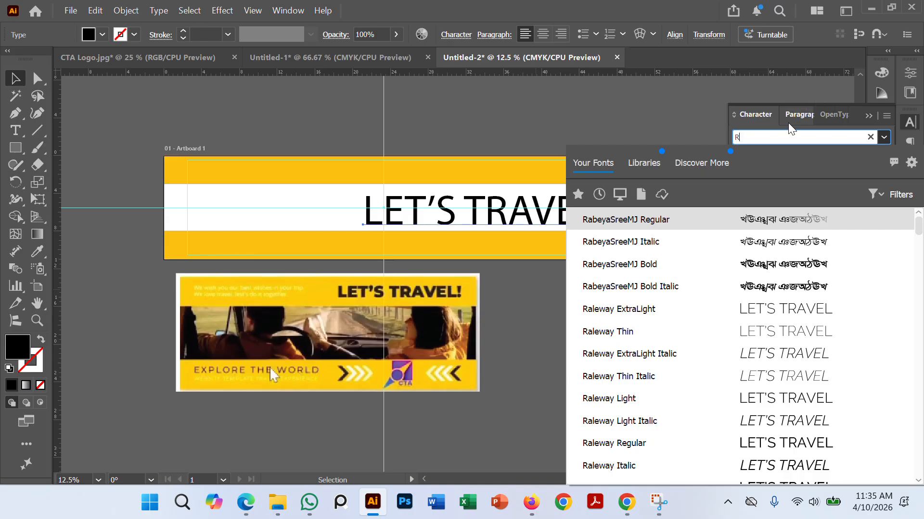
{"action": "key", "text": "BackSpace"}
{"action": "type", "text": "ro"}
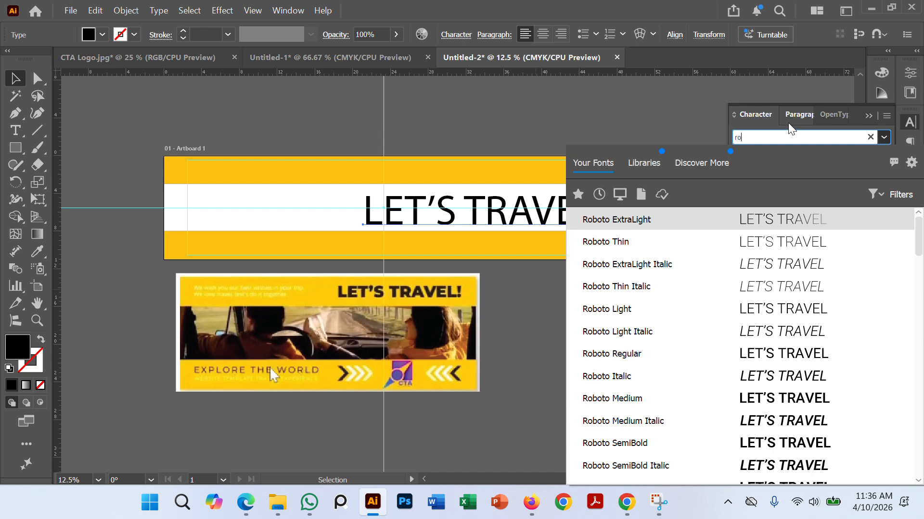
{"action": "scroll", "coordinate": [668, 380], "scroll_direction": "down", "scroll_amount": 4}
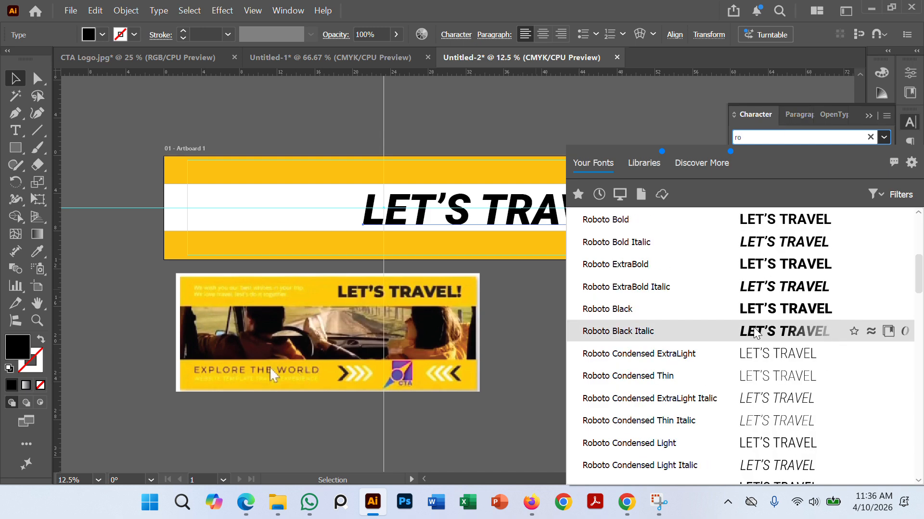
{"action": "left_click", "coordinate": [755, 311]}
{"action": "left_click", "coordinate": [612, 343]}
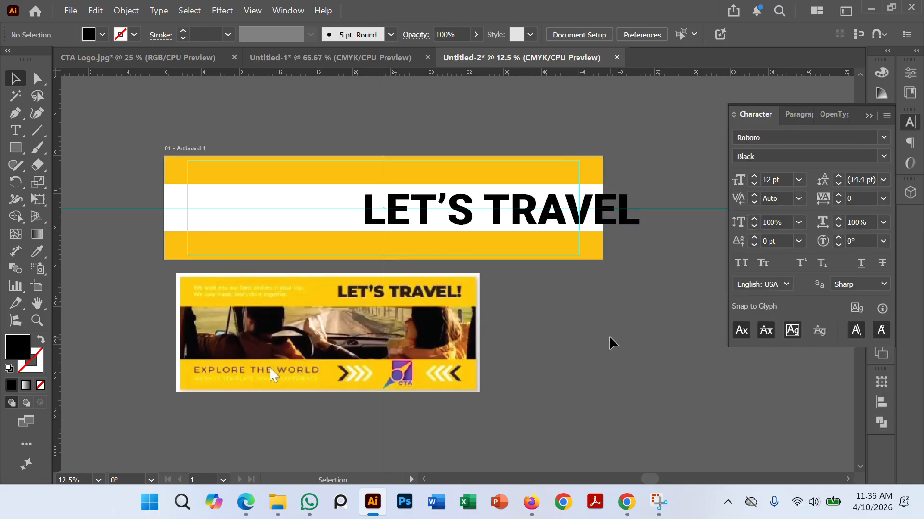
Step: Recolor the "LET'S TRAVEL" headline with the dark brown sampled from the sample banner's headline
{"action": "scroll", "coordinate": [611, 240], "scroll_direction": "up", "scroll_amount": 1}
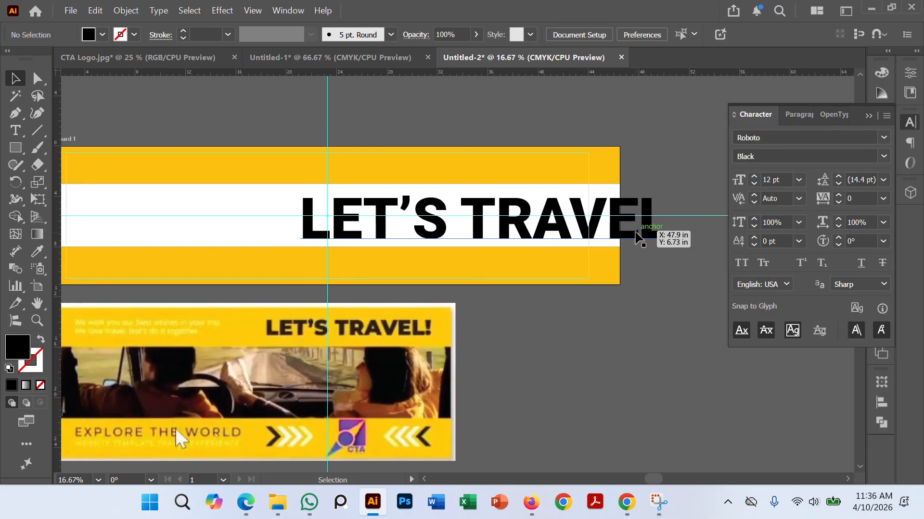
{"action": "left_click", "coordinate": [631, 249]}
{"action": "key", "text": "i"}
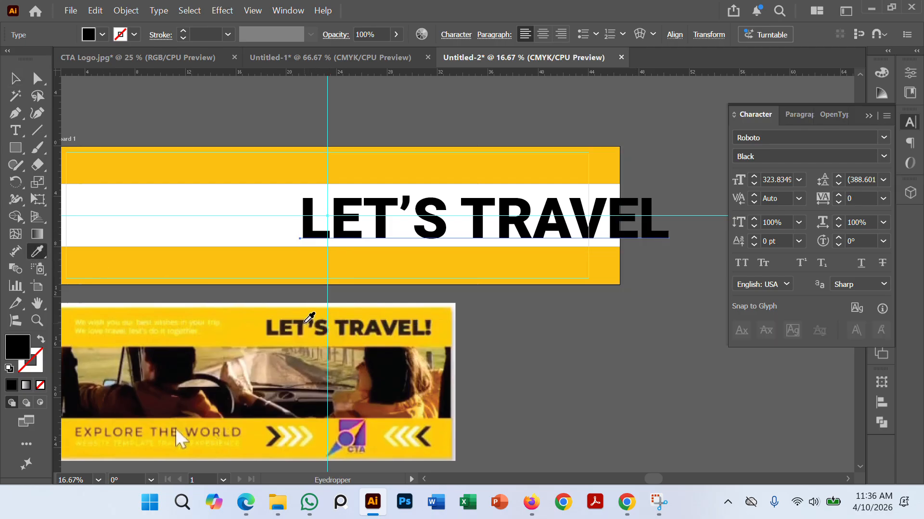
{"action": "left_click", "coordinate": [305, 322]}
{"action": "left_click", "coordinate": [14, 79]}
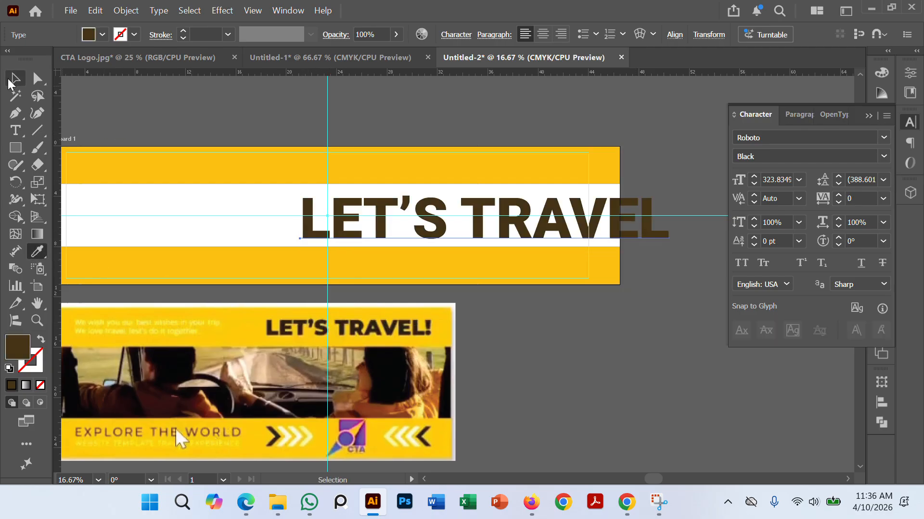
{"action": "left_click", "coordinate": [585, 382]}
Step: Scale the headline down to about 160 pt and move it to the right part of the upper yellow band
{"action": "left_click", "coordinate": [647, 246]}
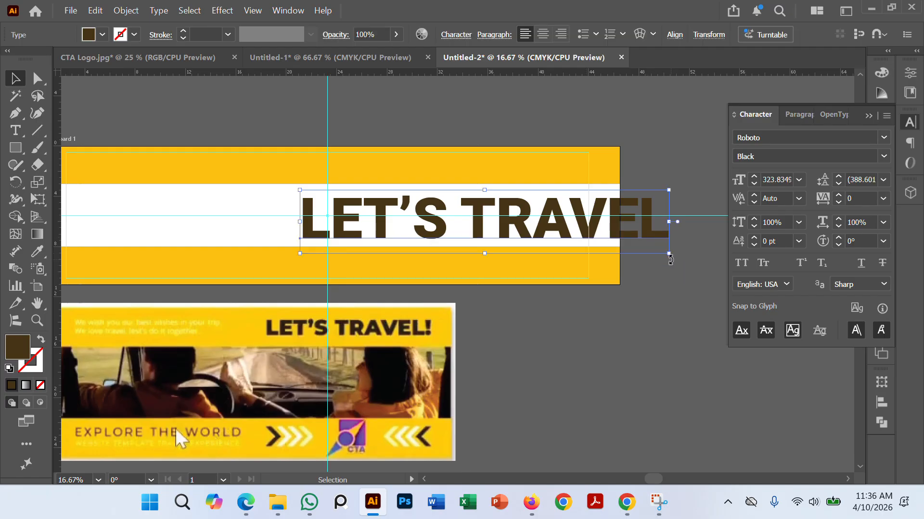
{"action": "left_click_drag", "start_coordinate": [669, 256], "coordinate": [526, 222]}
{"action": "left_click", "coordinate": [573, 319]}
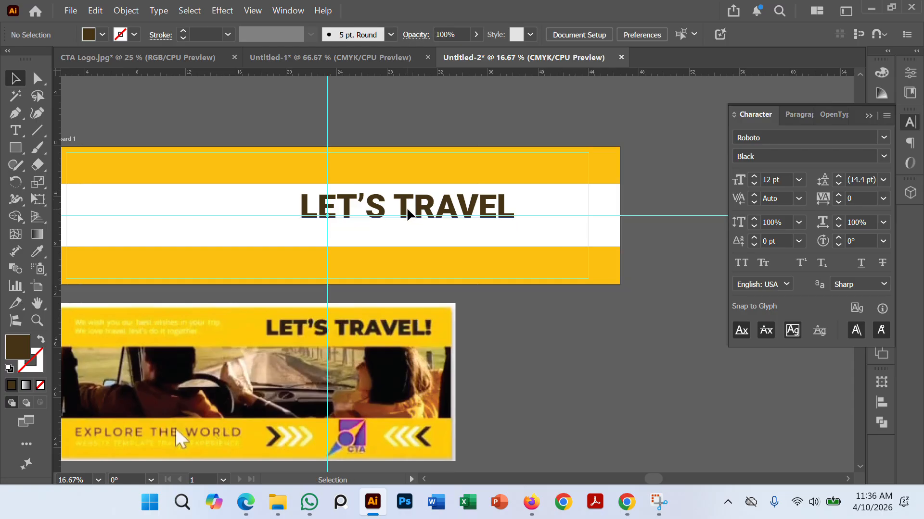
{"action": "left_click_drag", "start_coordinate": [406, 206], "coordinate": [590, 186]}
{"action": "scroll", "coordinate": [551, 177], "scroll_direction": "up", "scroll_amount": 1}
{"action": "key", "text": "ctrl+z"}
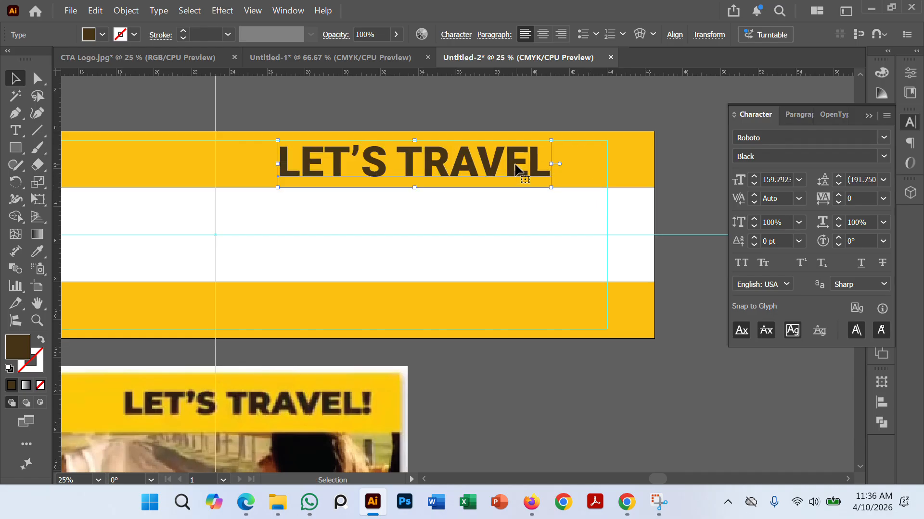
{"action": "left_click_drag", "start_coordinate": [515, 165], "coordinate": [579, 166]}
{"action": "left_click", "coordinate": [679, 172]}
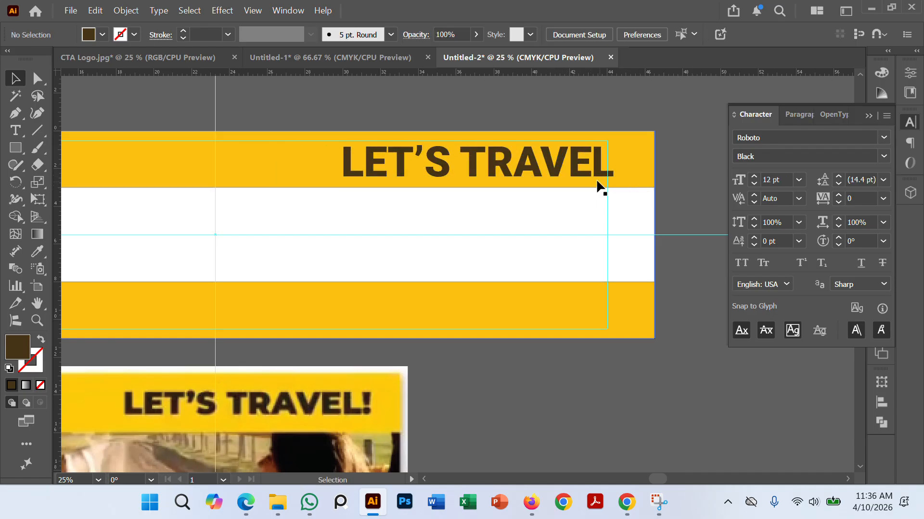
Step: Nudge the headline left until it sits just inside the right margin guide
{"action": "left_click", "coordinate": [588, 179]}
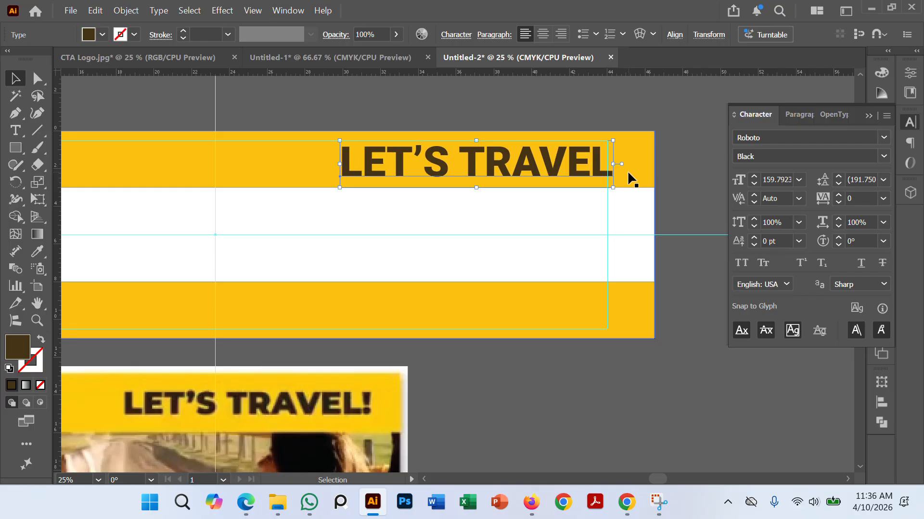
{"action": "key", "text": "Left"}
{"action": "key", "text": "Left"}
{"action": "key", "text": "Left"}
{"action": "key", "text": "Left"}
{"action": "key", "text": "Left"}
{"action": "key", "text": "Left"}
{"action": "key", "text": "Left"}
{"action": "key", "text": "Left"}
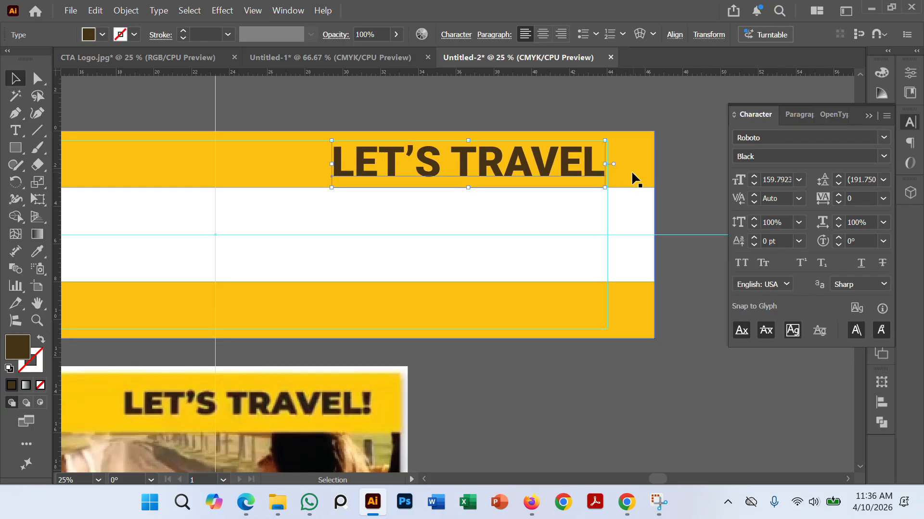
{"action": "key", "text": "Left"}
{"action": "left_click", "coordinate": [689, 192]}
Step: Darken the headline's fill to a near-black brown and deselect it
{"action": "left_click", "coordinate": [535, 183]}
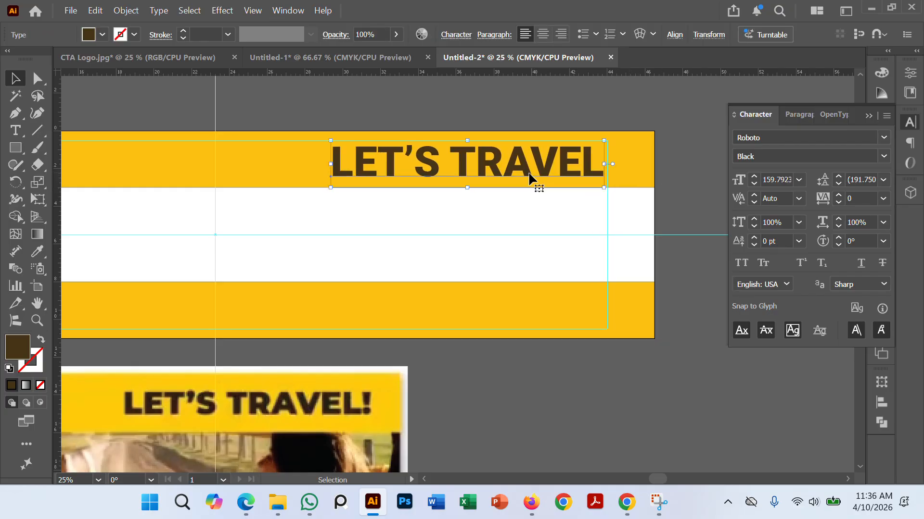
{"action": "double_click", "coordinate": [7, 354]}
{"action": "left_click_drag", "start_coordinate": [501, 474], "coordinate": [507, 488]}
{"action": "left_click", "coordinate": [761, 329]}
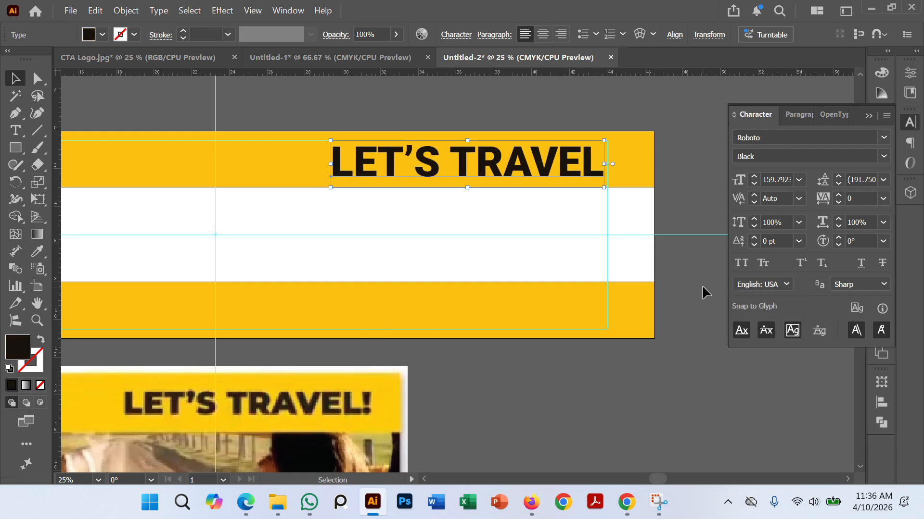
{"action": "left_click", "coordinate": [701, 285]}
Step: Add an area text box about 18 in wide with placeholder text in the upper yellow band, left of the headline
{"action": "key", "text": "ctrl+minus"}
{"action": "left_click_drag", "start_coordinate": [634, 392], "coordinate": [714, 314]}
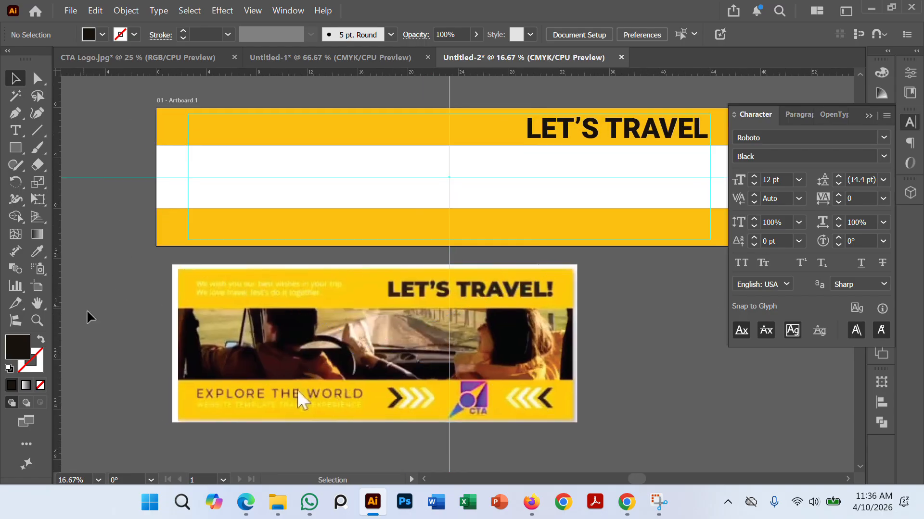
{"action": "left_click", "coordinate": [15, 130]}
{"action": "left_click_drag", "start_coordinate": [208, 128], "coordinate": [429, 141]}
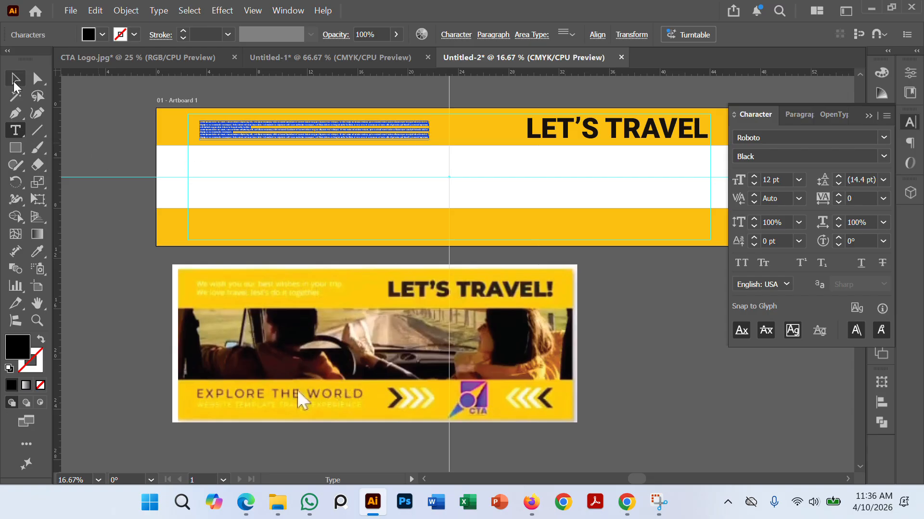
Step: Trim the Lorem ipsum placeholder text to its first two lines
{"action": "left_click", "coordinate": [37, 113]}
{"action": "key", "text": "ctrl+equal"}
{"action": "key", "text": "ctrl+equal"}
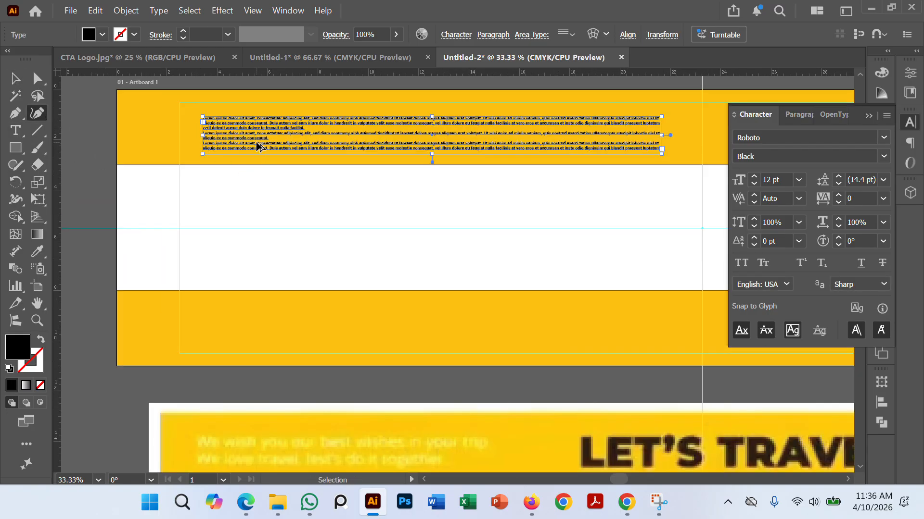
{"action": "scroll", "coordinate": [261, 153], "scroll_direction": "up", "scroll_amount": 3}
{"action": "scroll", "coordinate": [264, 157], "scroll_direction": "right", "scroll_amount": 1}
{"action": "scroll", "coordinate": [264, 157], "scroll_direction": "down", "scroll_amount": 2}
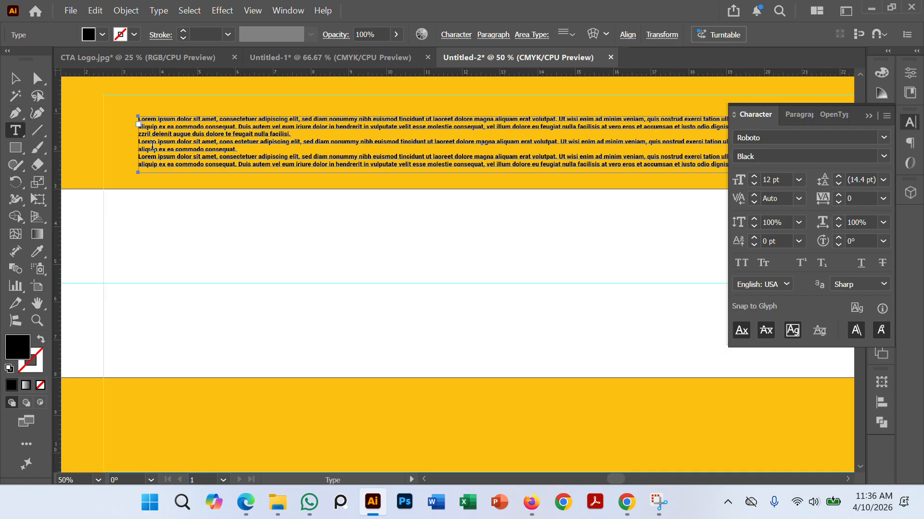
{"action": "left_click_drag", "start_coordinate": [141, 134], "coordinate": [735, 178]}
{"action": "key", "text": "BackSpace"}
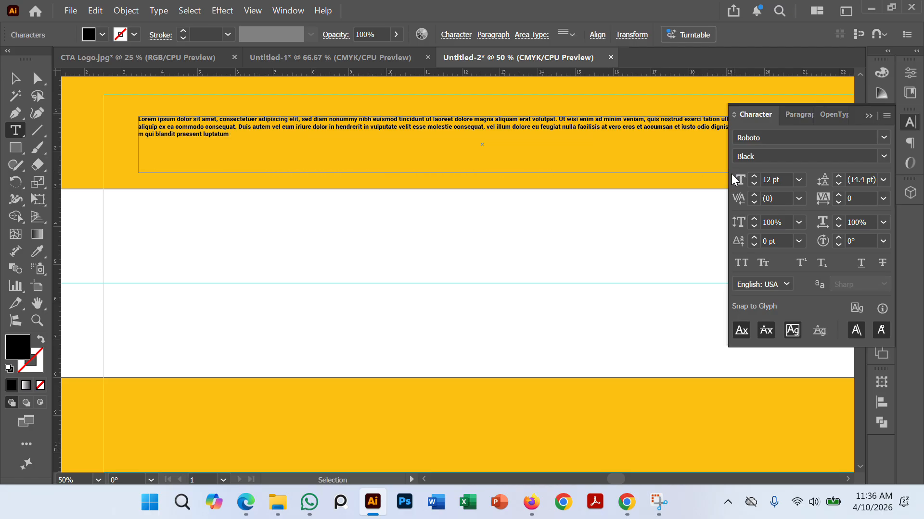
{"action": "left_click_drag", "start_coordinate": [233, 138], "coordinate": [142, 137]}
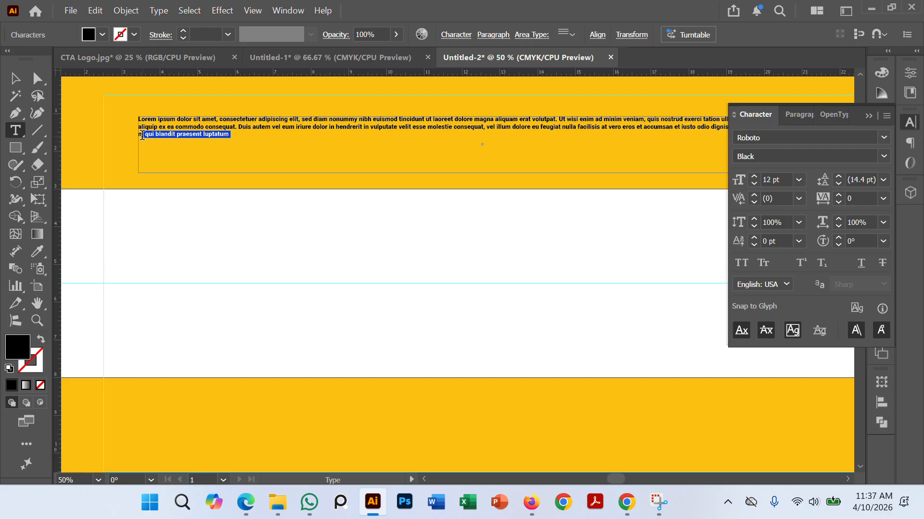
{"action": "key", "text": "BackSpace"}
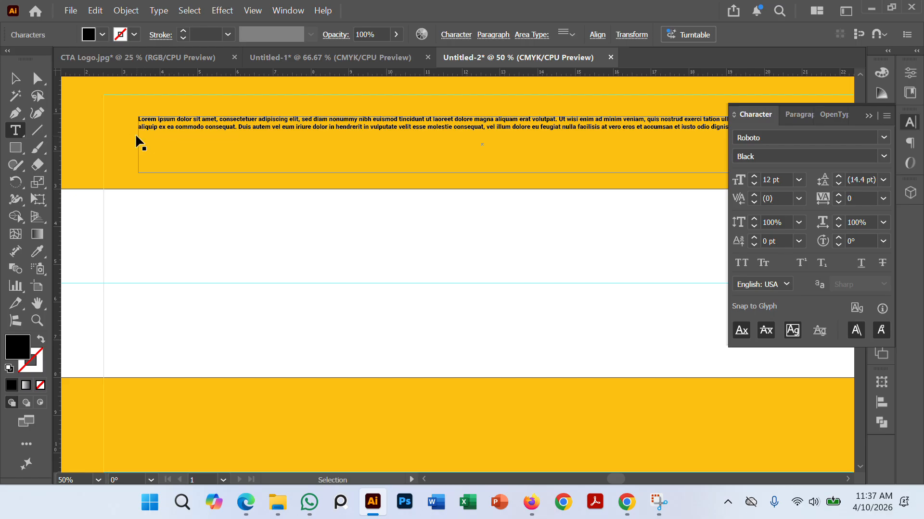
{"action": "scroll", "coordinate": [137, 136], "scroll_direction": "down", "scroll_amount": 1}
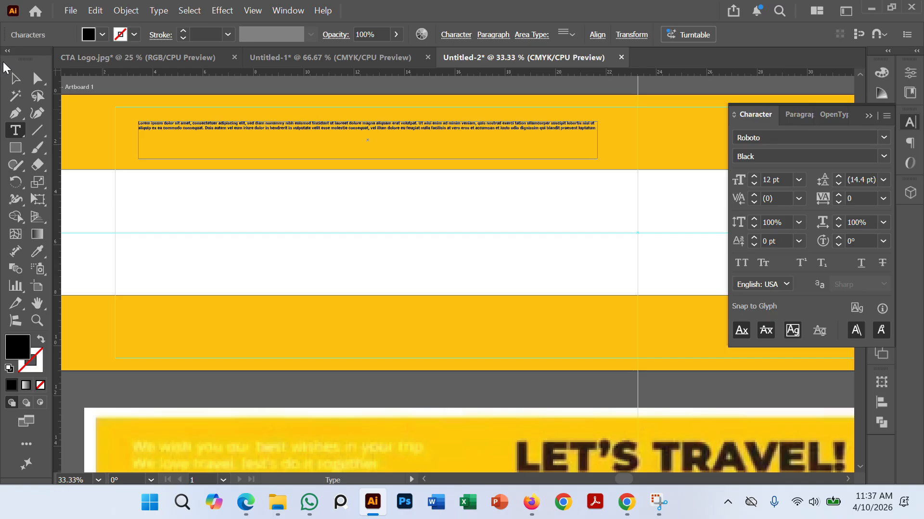
Step: Format the placeholder text as Roboto Regular at 20 pt with 16 pt leading
{"action": "left_click", "coordinate": [15, 78]}
{"action": "left_click", "coordinate": [166, 96]}
{"action": "left_click", "coordinate": [198, 130]}
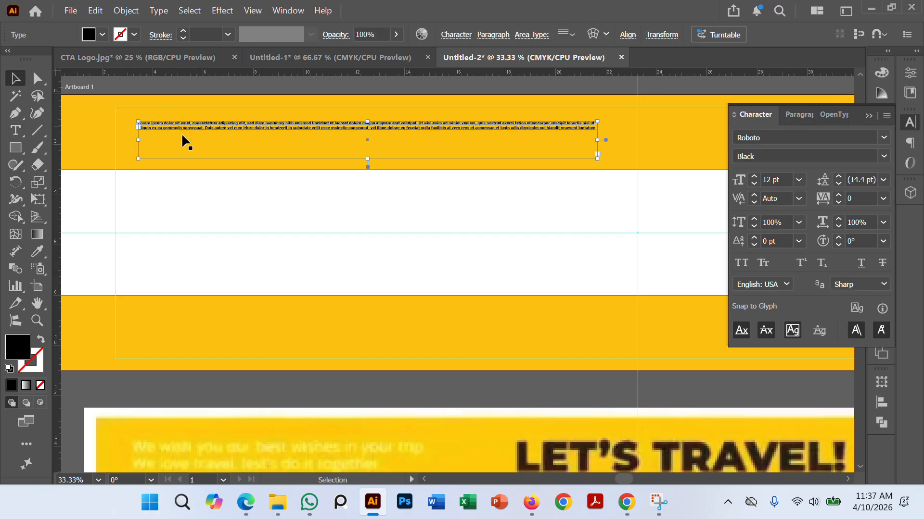
{"action": "left_click", "coordinate": [838, 177]}
{"action": "left_click", "coordinate": [754, 178]}
{"action": "left_click", "coordinate": [754, 177]}
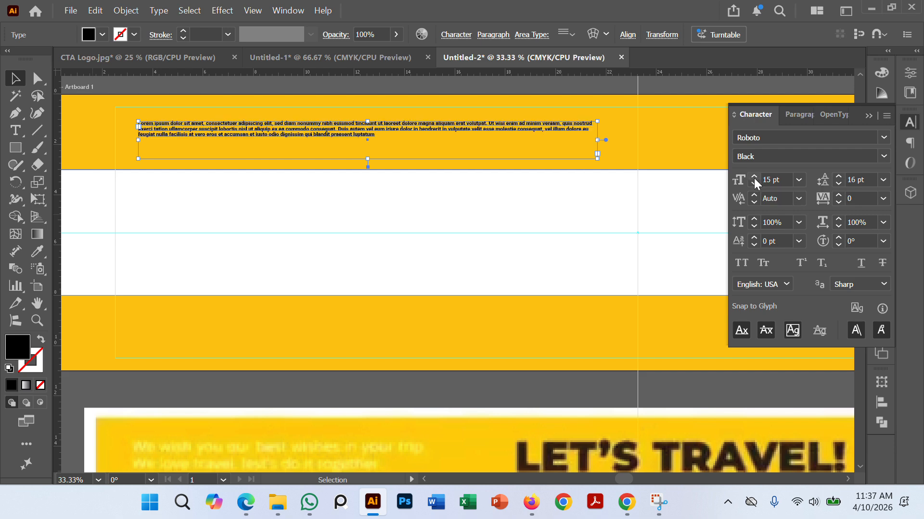
{"action": "left_click", "coordinate": [754, 178]}
{"action": "left_click", "coordinate": [754, 178]}
{"action": "left_click", "coordinate": [754, 178]}
{"action": "left_click", "coordinate": [754, 178]}
{"action": "left_click", "coordinate": [754, 178]}
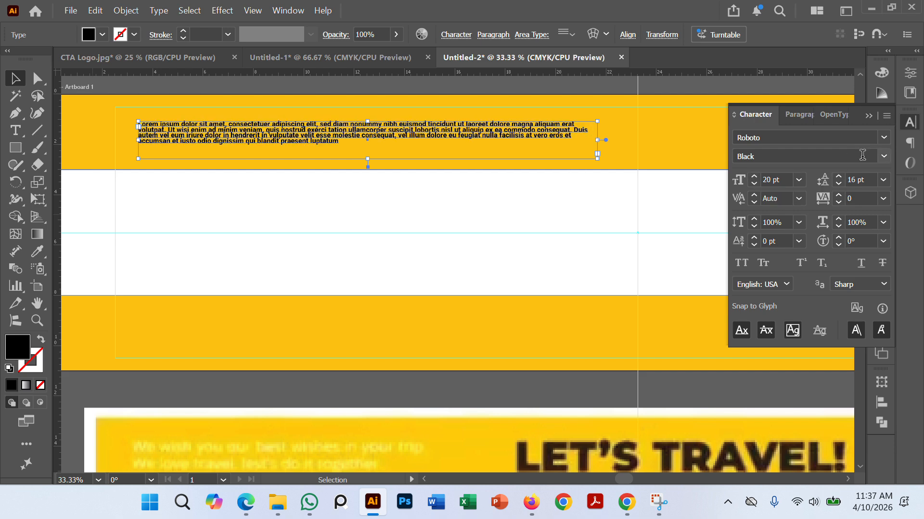
{"action": "left_click", "coordinate": [883, 156]}
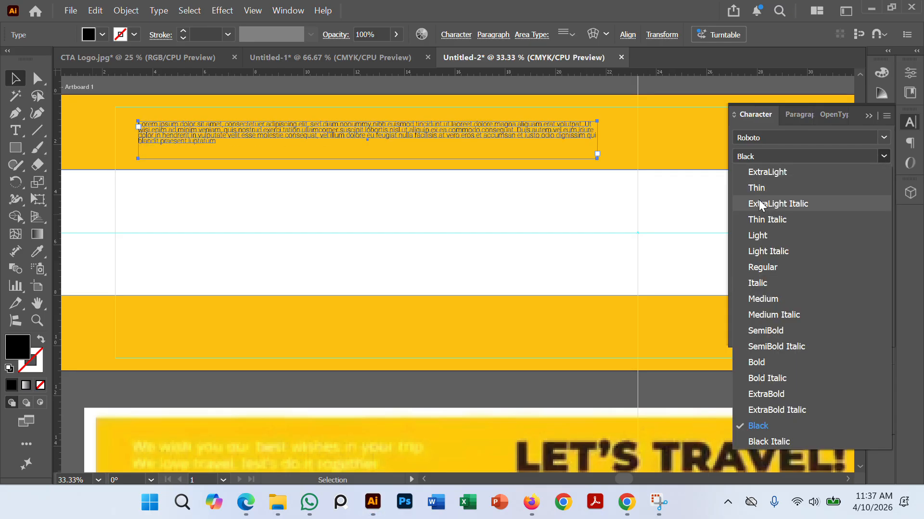
{"action": "key", "text": "Escape"}
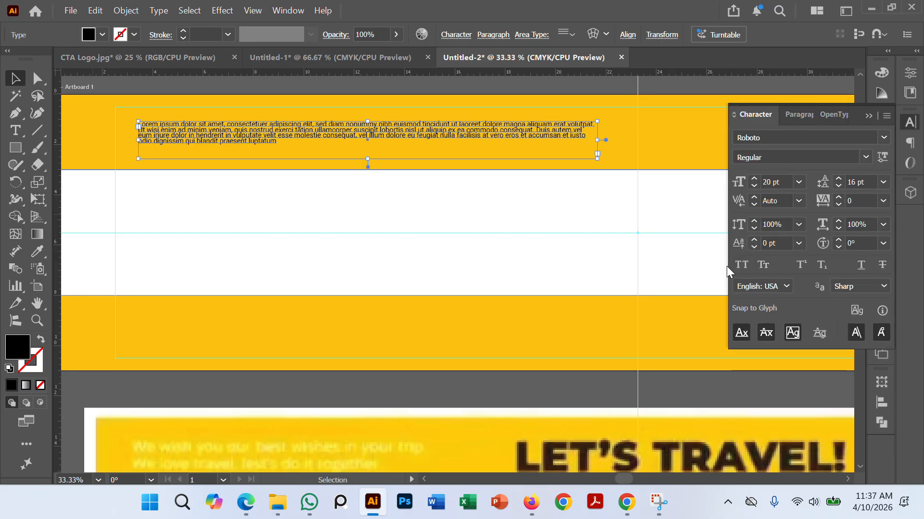
Step: Set the placeholder text's leading to 28 pt and justify it with the last line aligned left
{"action": "scroll", "coordinate": [304, 123], "scroll_direction": "down", "scroll_amount": 2}
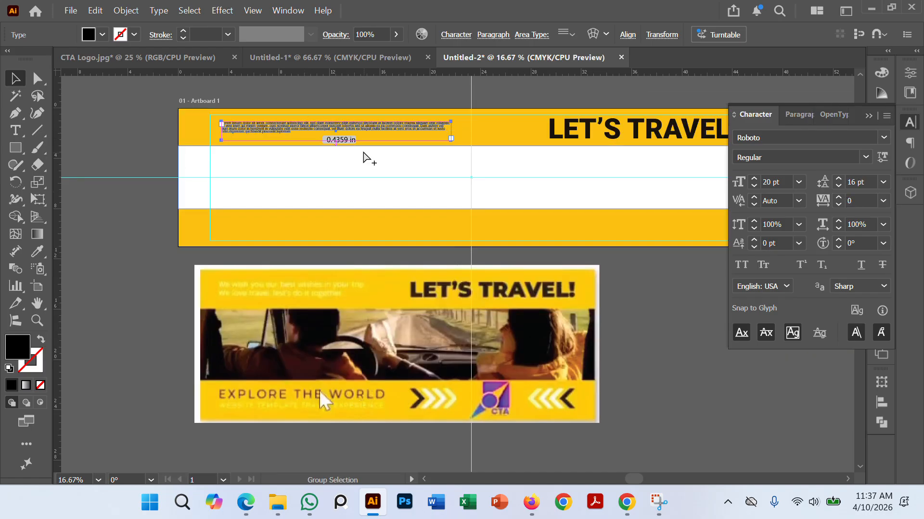
{"action": "scroll", "coordinate": [360, 146], "scroll_direction": "up", "scroll_amount": 2}
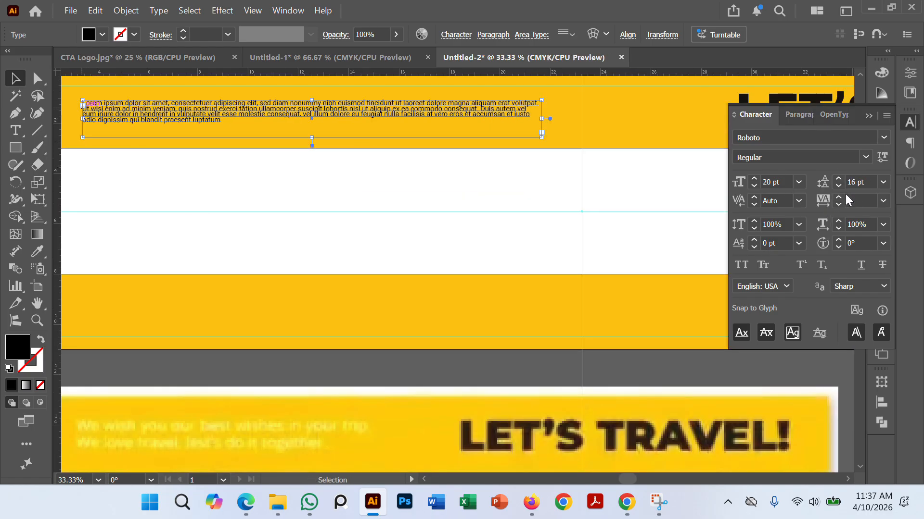
{"action": "left_click", "coordinate": [839, 179]}
{"action": "left_click", "coordinate": [839, 179]}
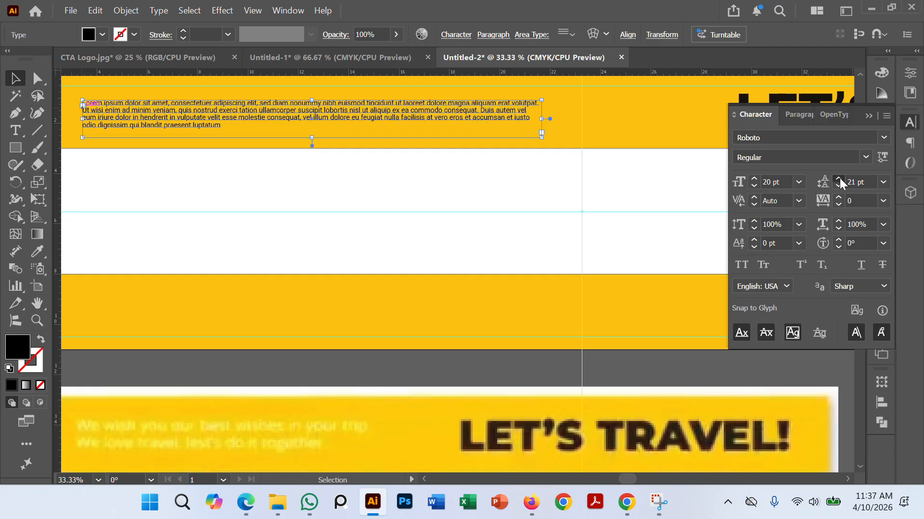
{"action": "left_click", "coordinate": [839, 179]}
{"action": "left_click", "coordinate": [838, 179]}
{"action": "left_click", "coordinate": [839, 179]}
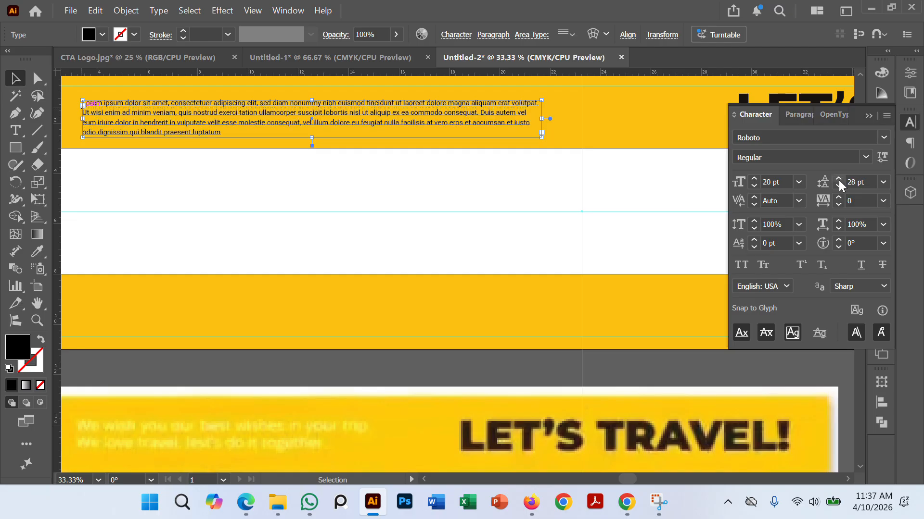
{"action": "left_click", "coordinate": [801, 119]}
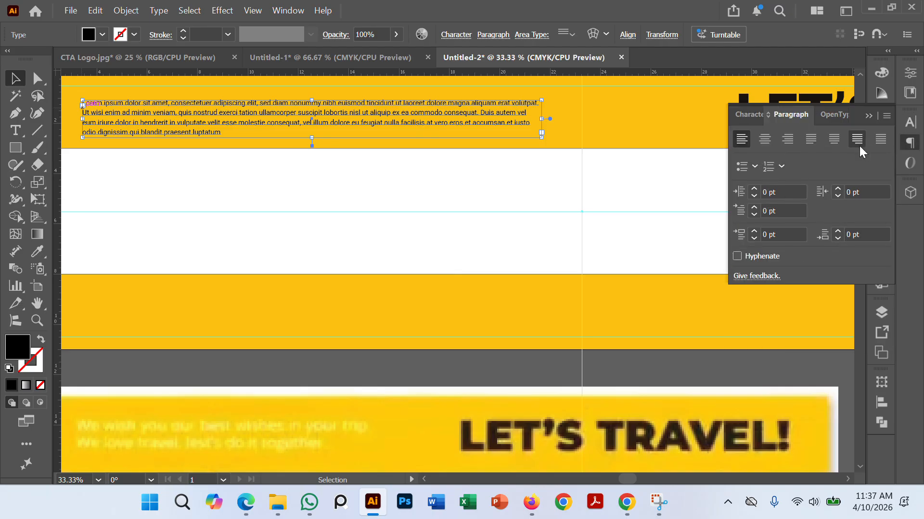
{"action": "left_click", "coordinate": [815, 143]}
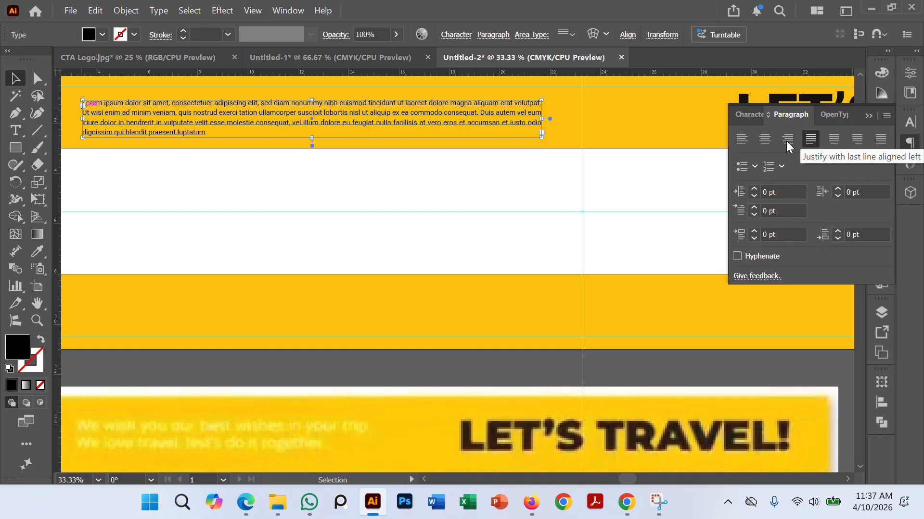
Step: Move the placeholder text box up and left so its left edge sits on the left margin guide, then deselect it
{"action": "key", "text": "ctrl+minus"}
{"action": "left_click", "coordinate": [151, 138]}
{"action": "scroll", "coordinate": [150, 132], "scroll_direction": "up", "scroll_amount": 1}
{"action": "left_click_drag", "start_coordinate": [147, 177], "coordinate": [134, 226]}
{"action": "scroll", "coordinate": [164, 208], "scroll_direction": "up", "scroll_amount": 2}
{"action": "left_click_drag", "start_coordinate": [212, 215], "coordinate": [13, 217]}
{"action": "left_click_drag", "start_coordinate": [363, 191], "coordinate": [325, 165]}
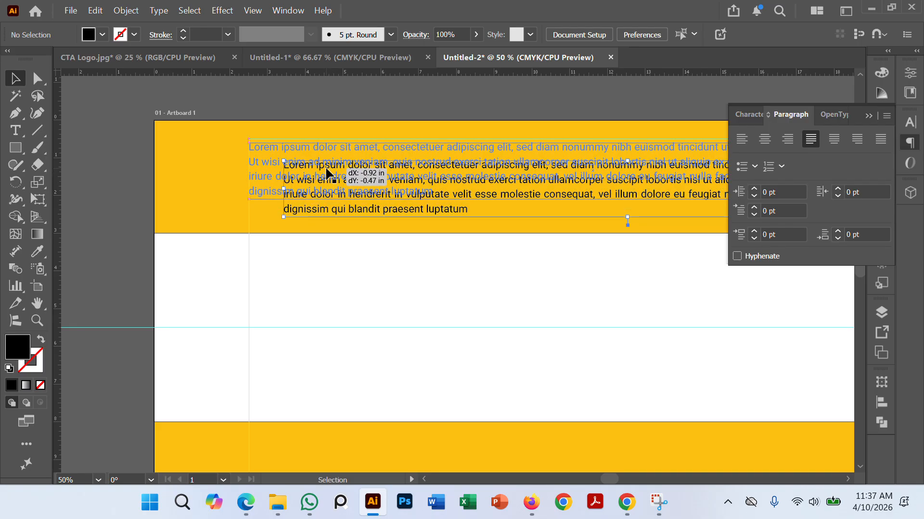
{"action": "left_click", "coordinate": [105, 197]}
Step: Duplicate the LET'S TRAVEL headline and place the copy on the empty canvas below the sample banner image
{"action": "scroll", "coordinate": [104, 209], "scroll_direction": "down", "scroll_amount": 3}
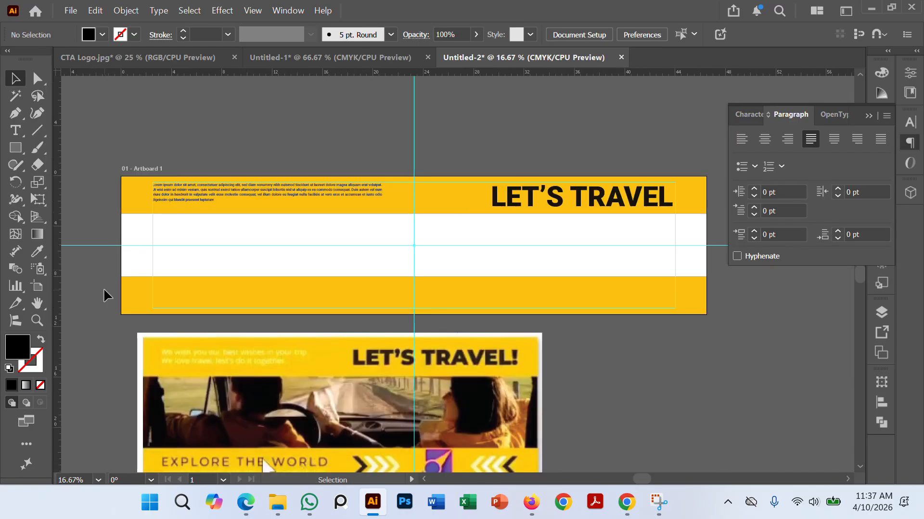
{"action": "scroll", "coordinate": [103, 288], "scroll_direction": "down", "scroll_amount": 3}
{"action": "scroll", "coordinate": [413, 321], "scroll_direction": "up", "scroll_amount": 1}
{"action": "left_click_drag", "start_coordinate": [402, 344], "coordinate": [386, 304]}
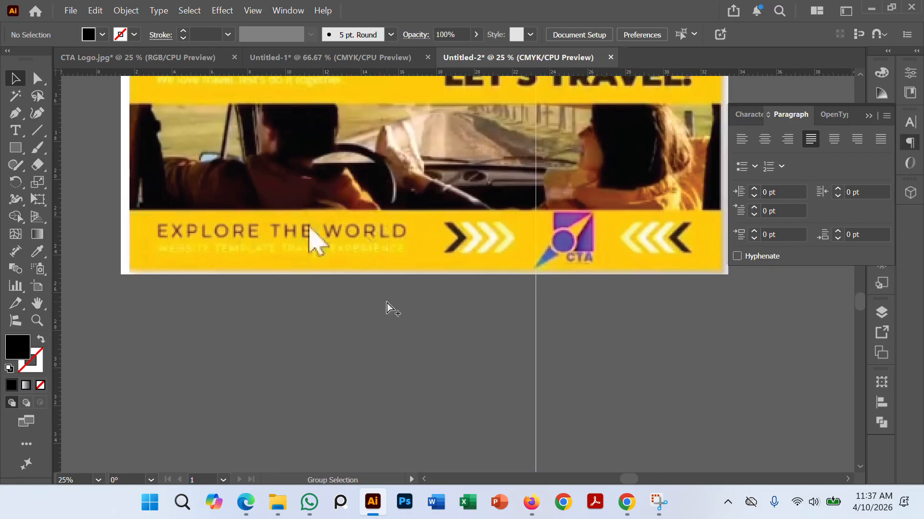
{"action": "scroll", "coordinate": [386, 304], "scroll_direction": "down", "scroll_amount": 1}
{"action": "mouse_move", "coordinate": [344, 335]}
{"action": "left_mouse_down"}
{"action": "mouse_move", "coordinate": [352, 322]}
{"action": "mouse_move", "coordinate": [342, 324]}
{"action": "left_mouse_up"}
{"action": "scroll", "coordinate": [323, 284], "scroll_direction": "up", "scroll_amount": 1}
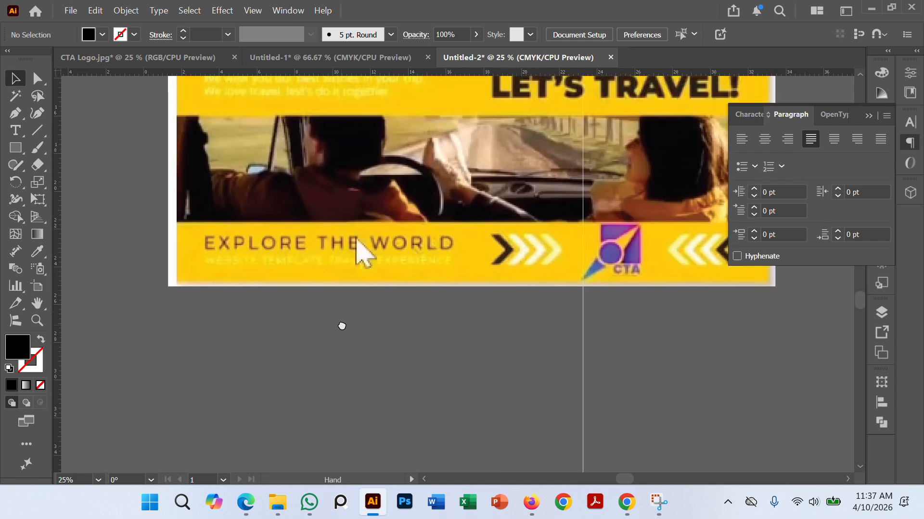
{"action": "left_click_drag", "start_coordinate": [315, 263], "coordinate": [338, 336]}
{"action": "scroll", "coordinate": [330, 319], "scroll_direction": "down", "scroll_amount": 1}
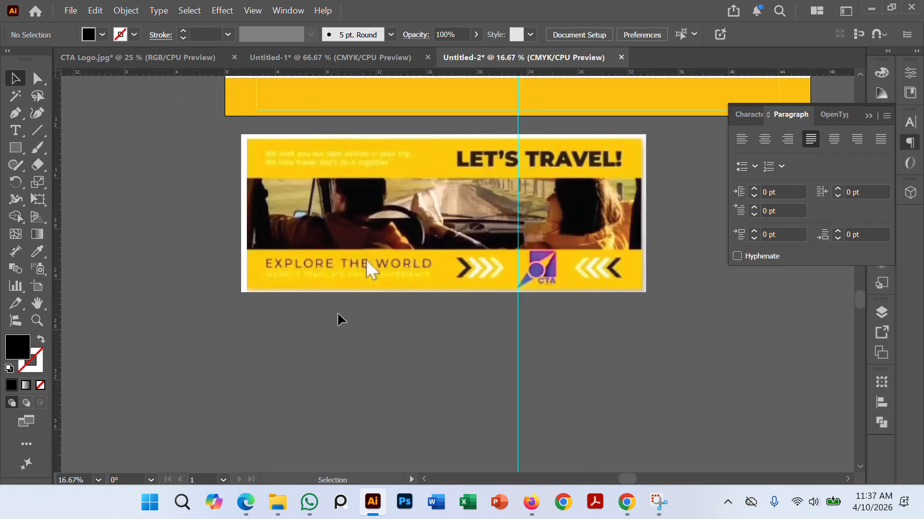
{"action": "scroll", "coordinate": [338, 318], "scroll_direction": "down", "scroll_amount": 1}
{"action": "left_click_drag", "start_coordinate": [570, 82], "coordinate": [328, 358]}
Step: Replace the duplicated headline's text with "EXPLORE THE WORLD" and deselect it
{"action": "scroll", "coordinate": [339, 359], "scroll_direction": "up", "scroll_amount": 1}
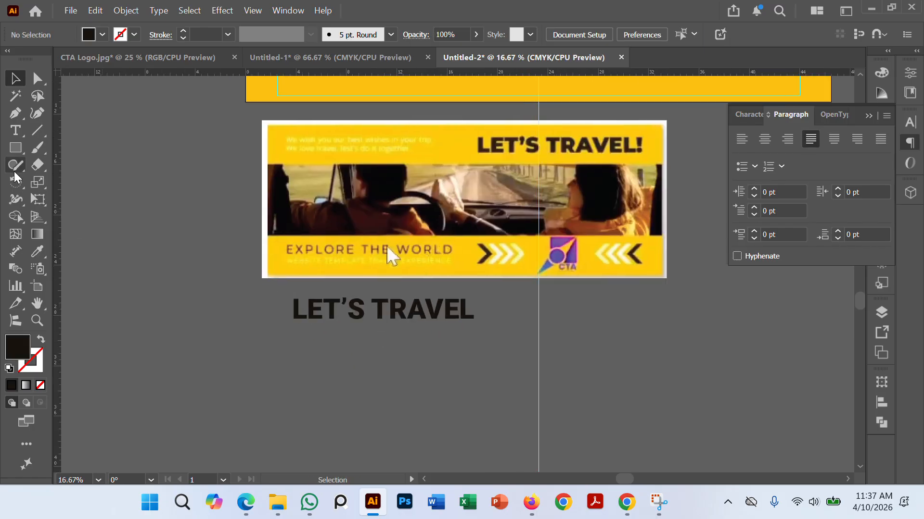
{"action": "left_click", "coordinate": [15, 131]}
{"action": "scroll", "coordinate": [336, 362], "scroll_direction": "up", "scroll_amount": 1}
{"action": "triple_click", "coordinate": [379, 295]}
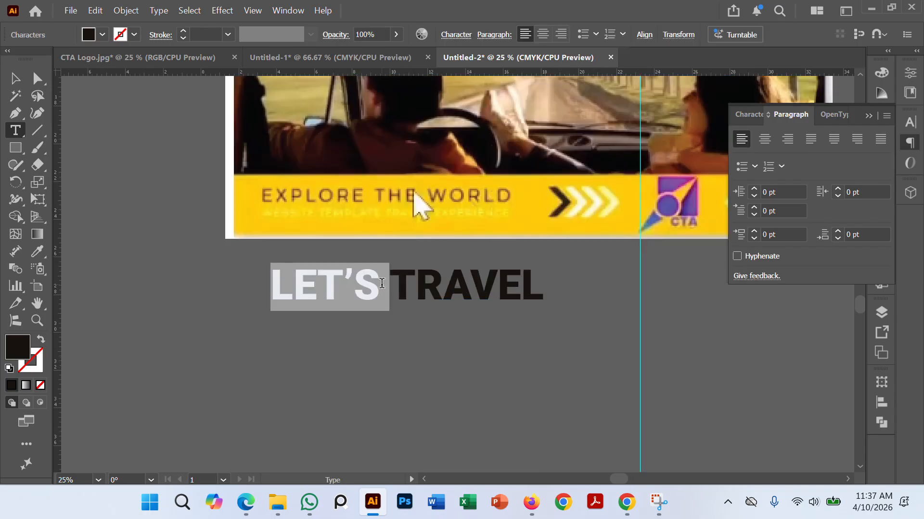
{"action": "type", "text": "e"}
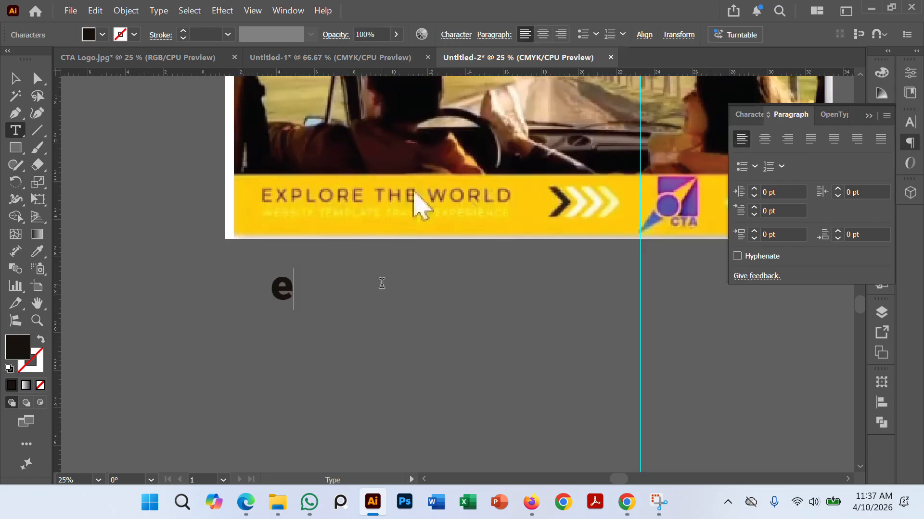
{"action": "type", "text": "EX"}
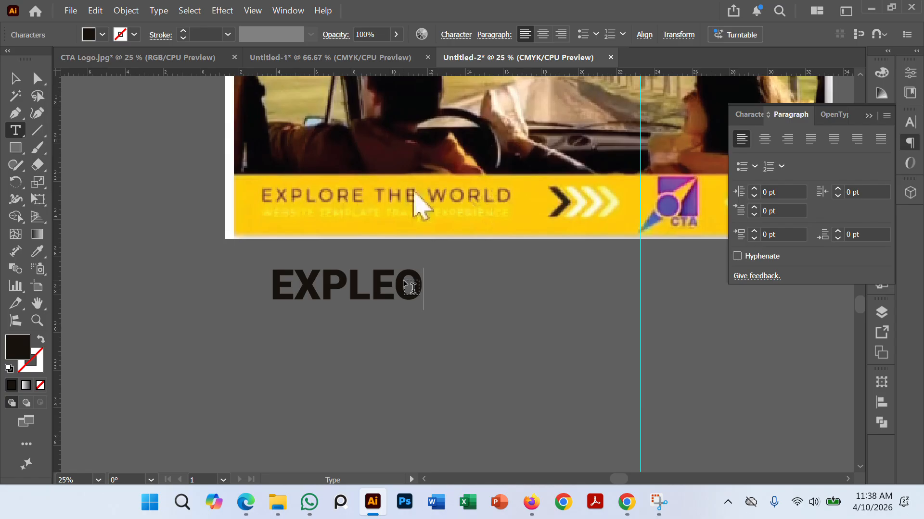
{"action": "type", "text": "PLOR"}
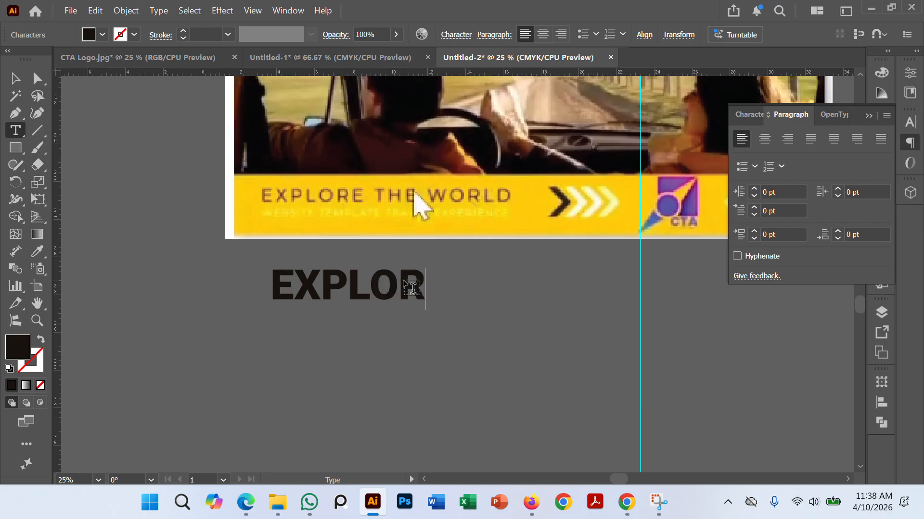
{"action": "type", "text": "E THE"}
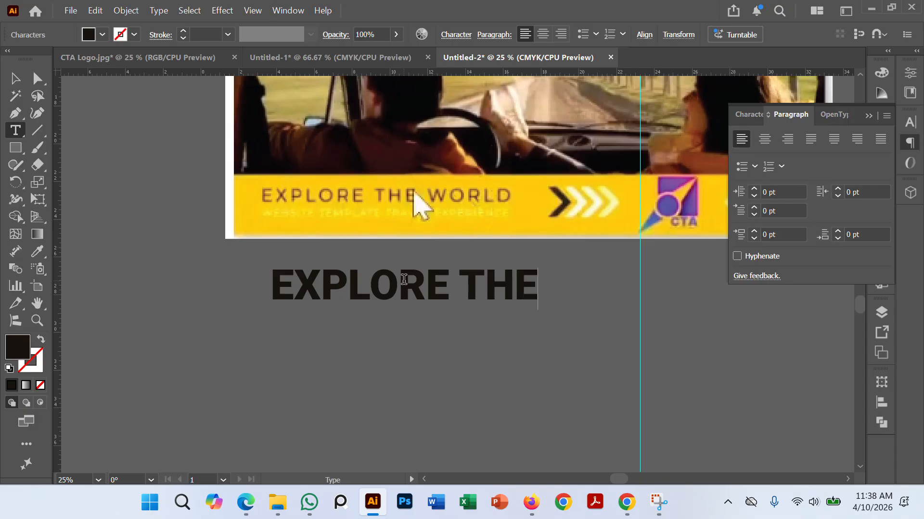
{"action": "type", "text": " WO"}
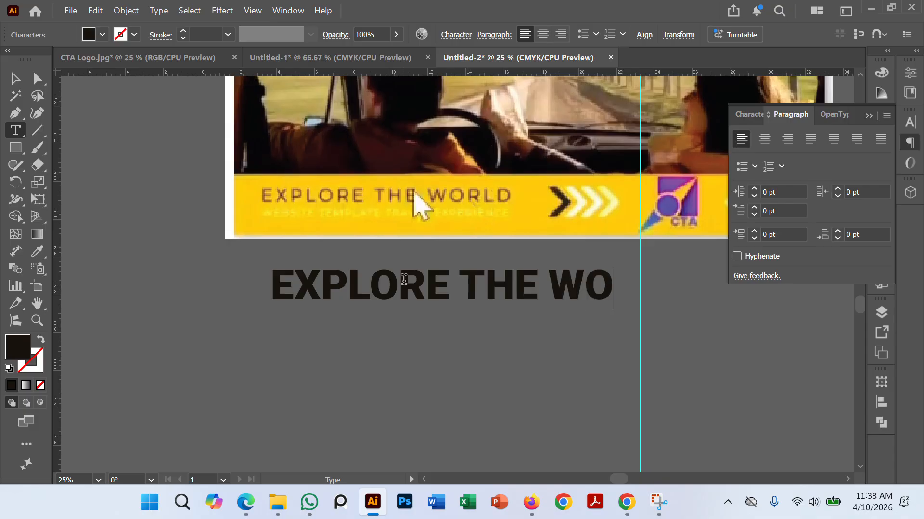
{"action": "type", "text": "RLD"}
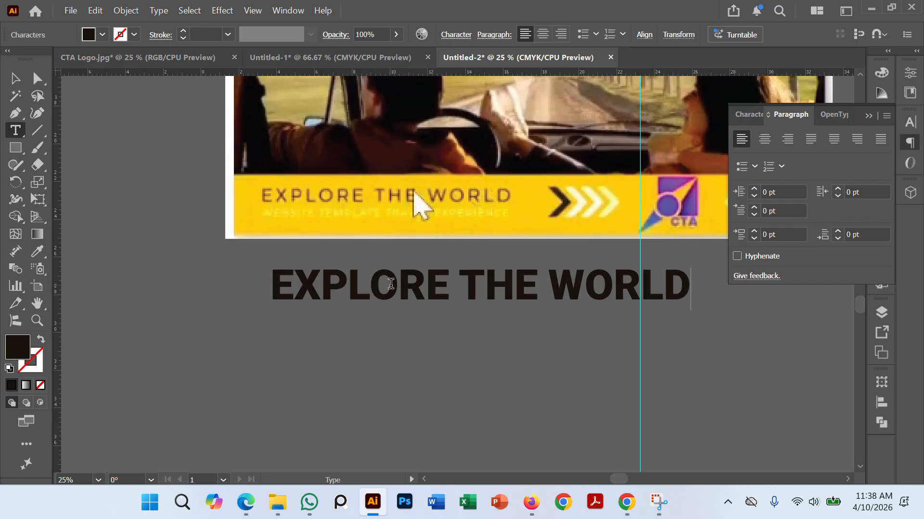
{"action": "key", "text": "Escape"}
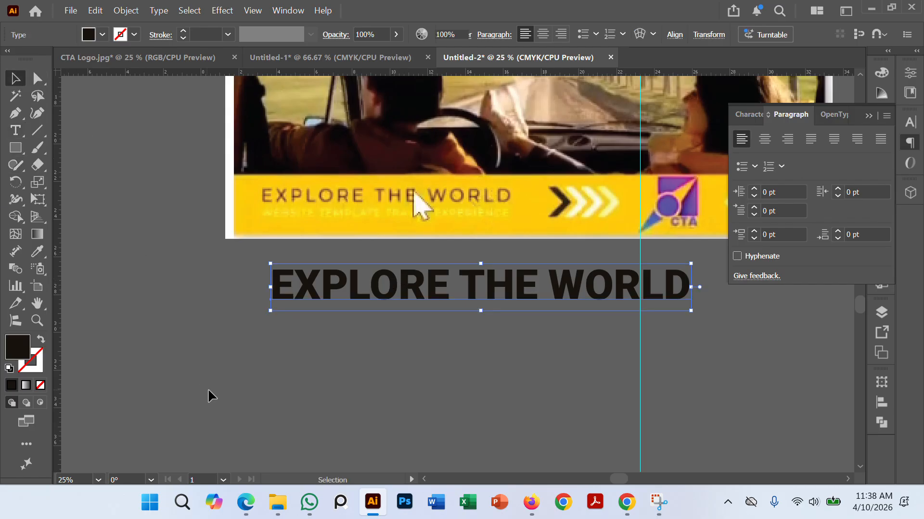
{"action": "left_click", "coordinate": [208, 394]}
Step: Change the EXPLORE THE WORLD text's font style to Roboto Regular and deselect it
{"action": "left_click", "coordinate": [541, 296]}
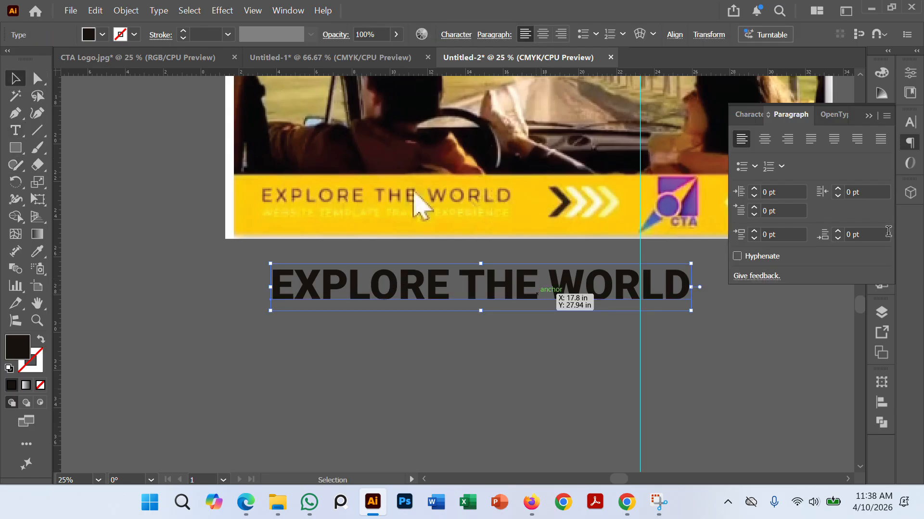
{"action": "left_click", "coordinate": [912, 126]}
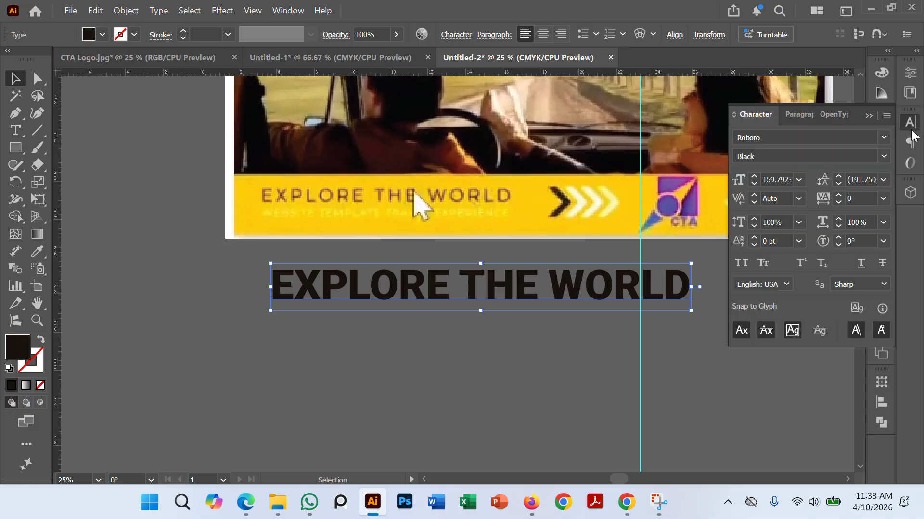
{"action": "left_click", "coordinate": [883, 156]}
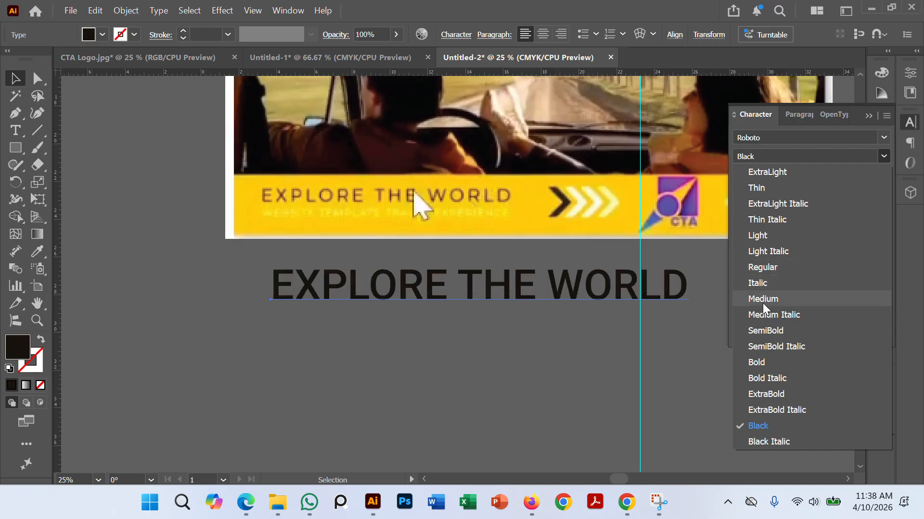
{"action": "left_click", "coordinate": [765, 268]}
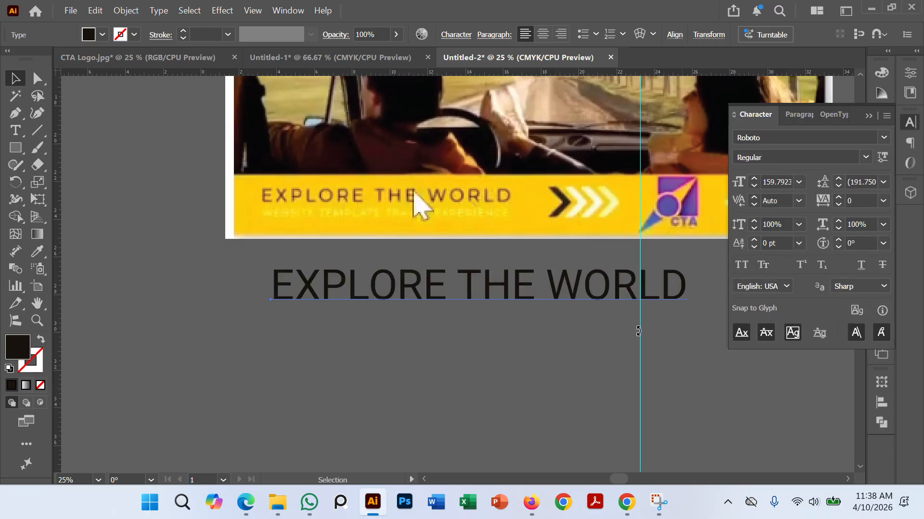
{"action": "left_click", "coordinate": [532, 356]}
Step: Move the EXPLORE THE WORLD text into the artboard's lower yellow band, starting near the left margin guide
{"action": "scroll", "coordinate": [562, 334], "scroll_direction": "up", "scroll_amount": 1}
{"action": "scroll", "coordinate": [564, 330], "scroll_direction": "down", "scroll_amount": 3}
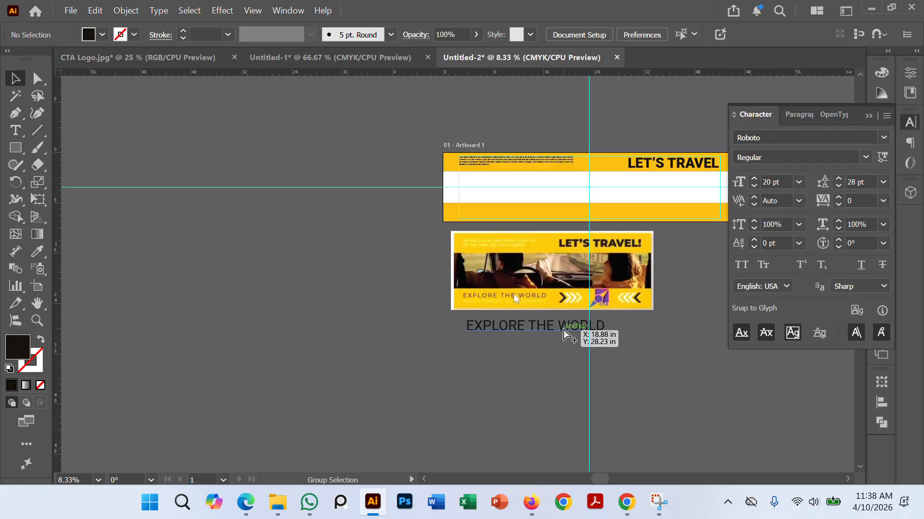
{"action": "scroll", "coordinate": [563, 332], "scroll_direction": "up", "scroll_amount": 1}
{"action": "left_click_drag", "start_coordinate": [562, 340], "coordinate": [552, 230]}
{"action": "scroll", "coordinate": [552, 230], "scroll_direction": "up", "scroll_amount": 4}
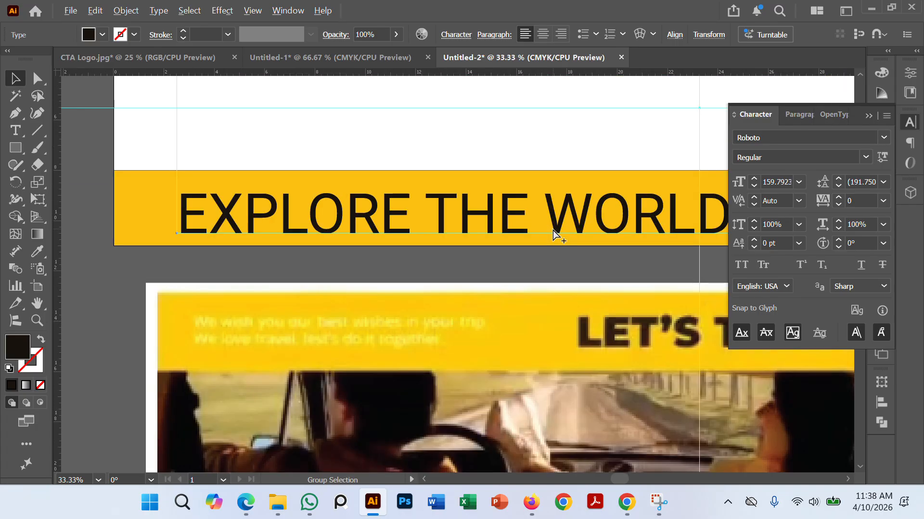
{"action": "scroll", "coordinate": [336, 231], "scroll_direction": "left", "scroll_amount": 1}
{"action": "scroll", "coordinate": [336, 231], "scroll_direction": "up", "scroll_amount": 2}
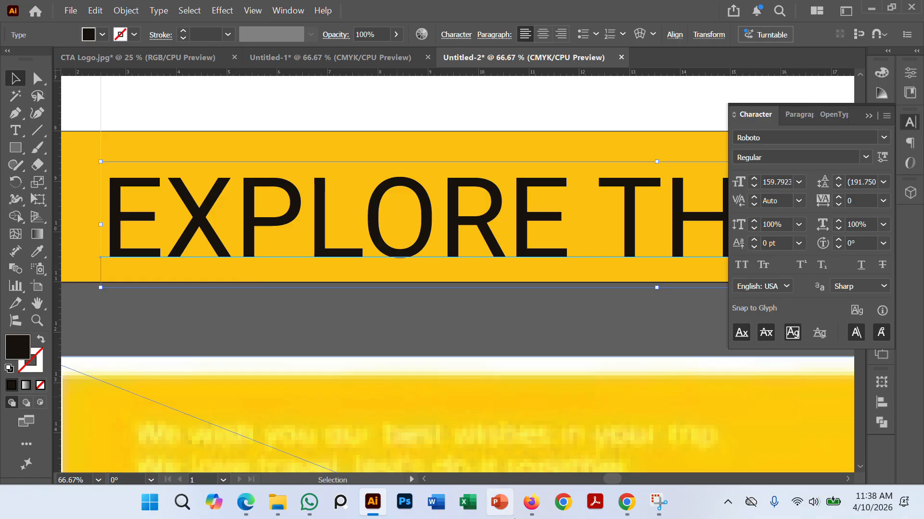
{"action": "left_click_drag", "start_coordinate": [218, 230], "coordinate": [192, 177]}
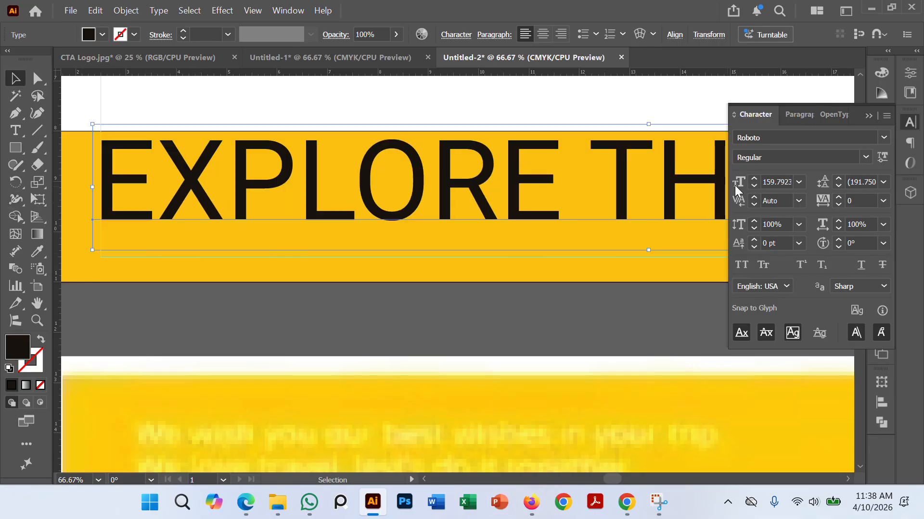
Step: Reduce the EXPLORE THE WORLD text's font size to 117 pt and deselect it
{"action": "left_click", "coordinate": [754, 186]}
{"action": "left_click", "coordinate": [754, 186]}
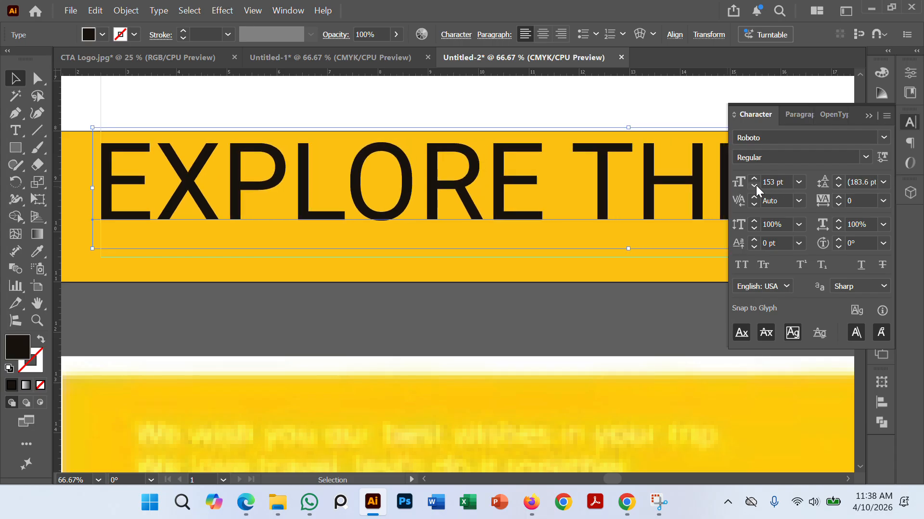
{"action": "left_click", "coordinate": [754, 187]}
{"action": "left_click", "coordinate": [754, 186]}
{"action": "left_click", "coordinate": [755, 187]}
{"action": "left_click", "coordinate": [754, 186]}
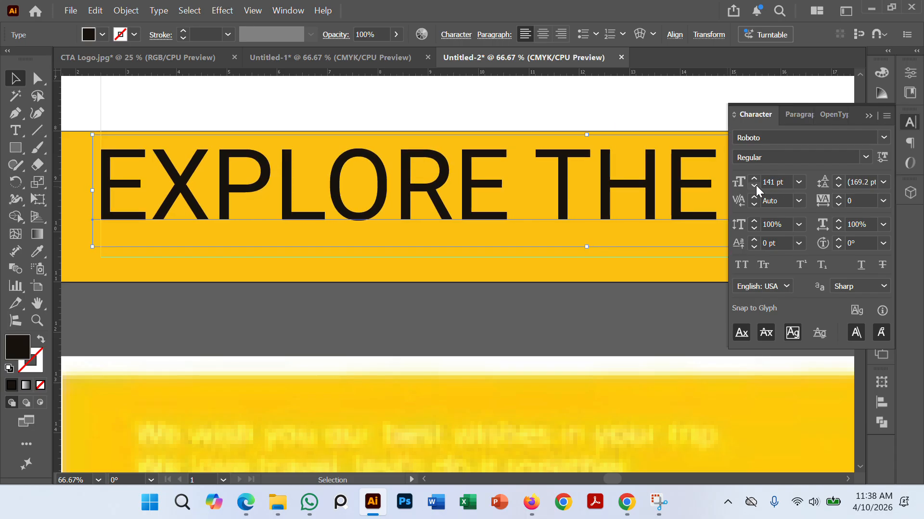
{"action": "scroll", "coordinate": [480, 212], "scroll_direction": "down", "scroll_amount": 2}
{"action": "scroll", "coordinate": [254, 255], "scroll_direction": "down", "scroll_amount": 2}
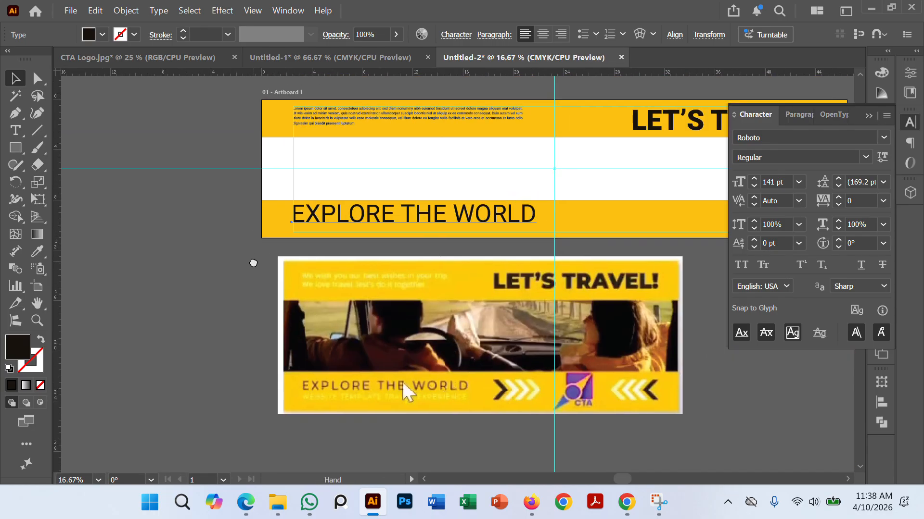
{"action": "scroll", "coordinate": [403, 221], "scroll_direction": "up", "scroll_amount": 1}
{"action": "scroll", "coordinate": [403, 221], "scroll_direction": "up", "scroll_amount": 1}
{"action": "left_click", "coordinate": [423, 214]}
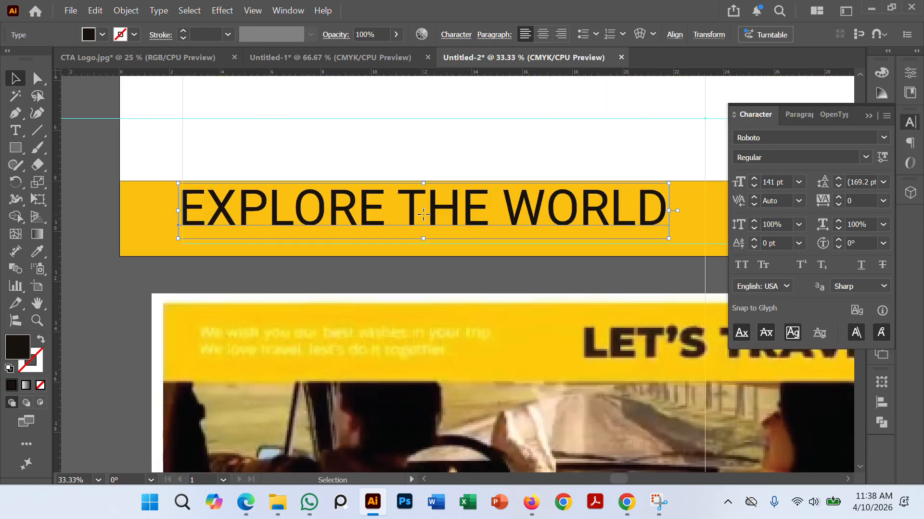
{"action": "left_click", "coordinate": [755, 186]}
{"action": "left_click", "coordinate": [754, 187]}
{"action": "left_click", "coordinate": [754, 186]}
{"action": "left_click", "coordinate": [754, 187]}
{"action": "left_click", "coordinate": [754, 187]}
{"action": "left_click", "coordinate": [754, 187]}
{"action": "left_click", "coordinate": [754, 187]}
{"action": "left_click", "coordinate": [754, 187]}
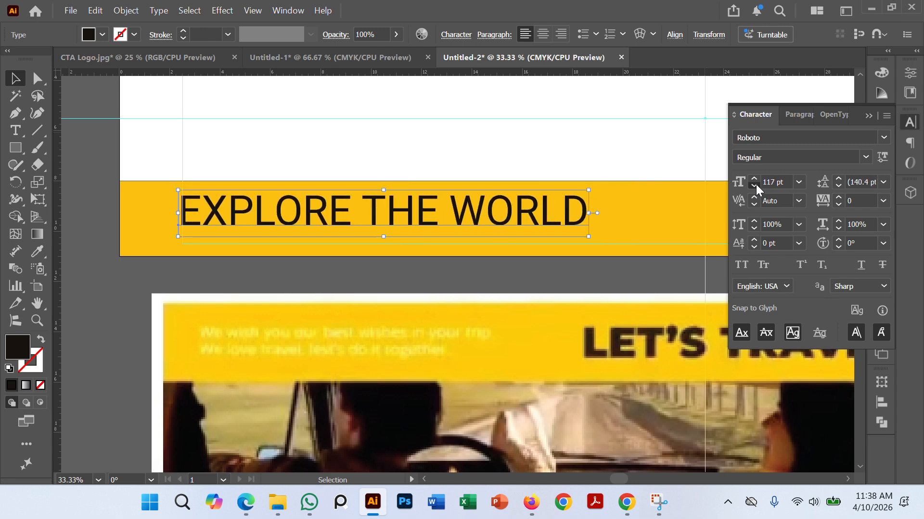
{"action": "left_click", "coordinate": [154, 281]}
Step: Move the EXPLORE THE WORLD text slightly up in the lower band, aligning its first letter with the left margin guide
{"action": "scroll", "coordinate": [163, 285], "scroll_direction": "up", "scroll_amount": 1}
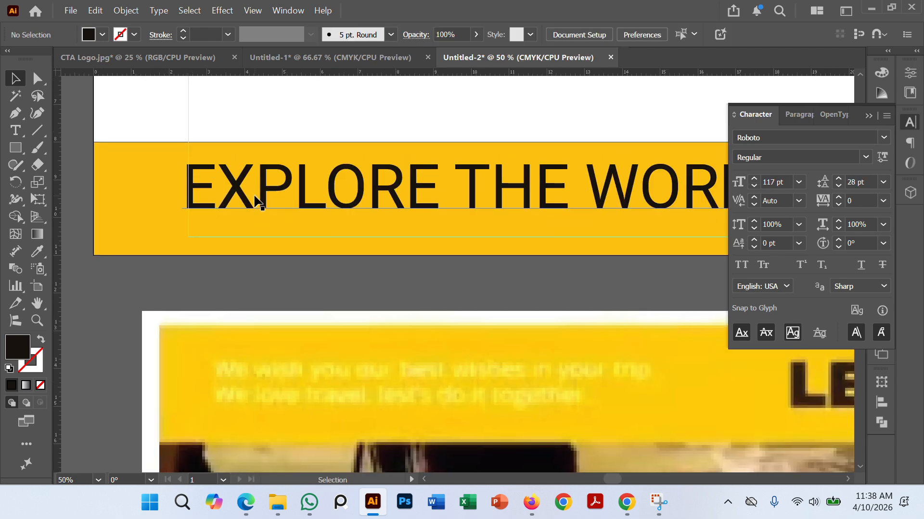
{"action": "mouse_move", "coordinate": [255, 196]}
{"action": "left_mouse_down"}
{"action": "mouse_move", "coordinate": [264, 183]}
{"action": "mouse_move", "coordinate": [256, 175]}
{"action": "mouse_move", "coordinate": [258, 185]}
{"action": "left_mouse_up"}
{"action": "scroll", "coordinate": [219, 295], "scroll_direction": "down", "scroll_amount": 3}
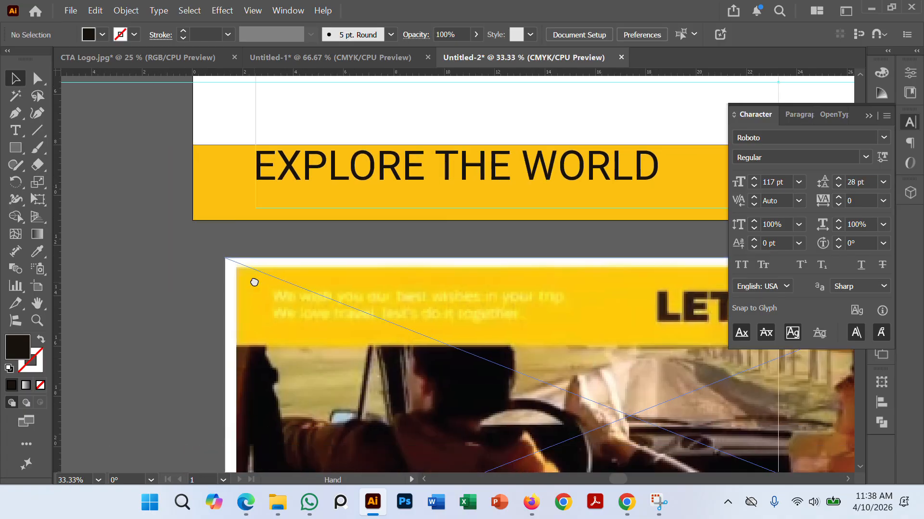
{"action": "scroll", "coordinate": [370, 385], "scroll_direction": "down", "scroll_amount": 2}
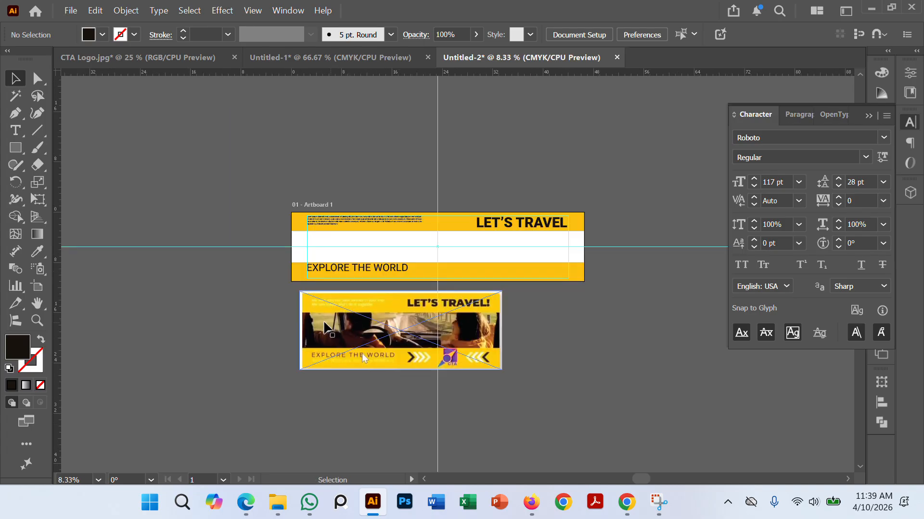
Step: Copy the third line of the upper band's body text and paste it as a separate text line just below the artboard
{"action": "scroll", "coordinate": [324, 224], "scroll_direction": "up", "scroll_amount": 3}
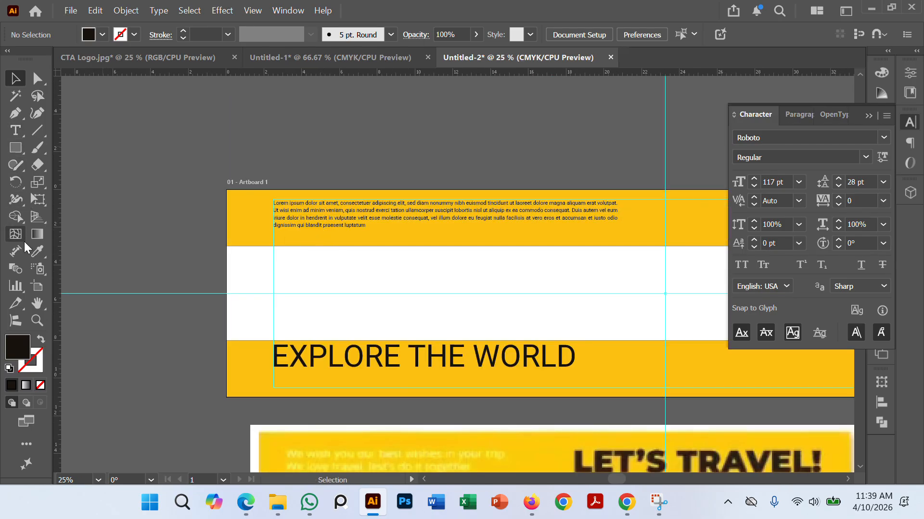
{"action": "left_click", "coordinate": [15, 131]}
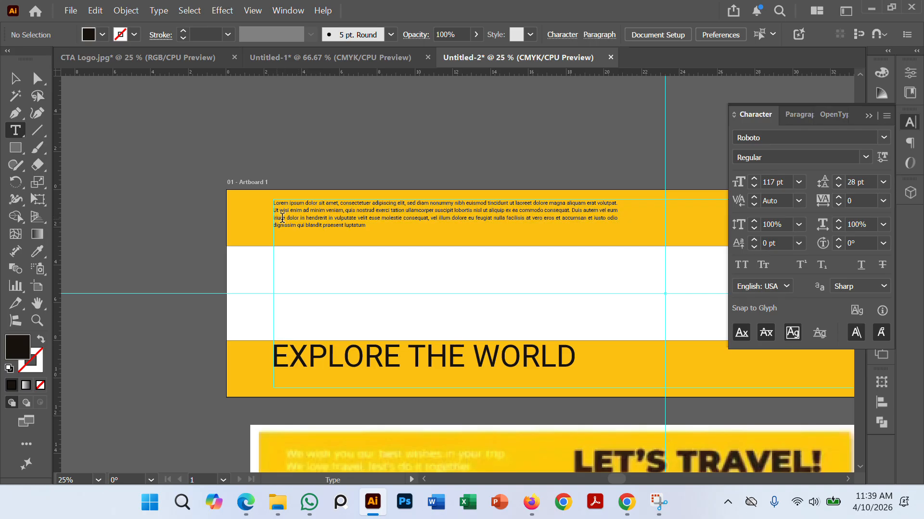
{"action": "left_click_drag", "start_coordinate": [274, 218], "coordinate": [511, 216]}
{"action": "left_click_drag", "start_coordinate": [601, 220], "coordinate": [602, 219]}
{"action": "key", "text": "ctrl+c"}
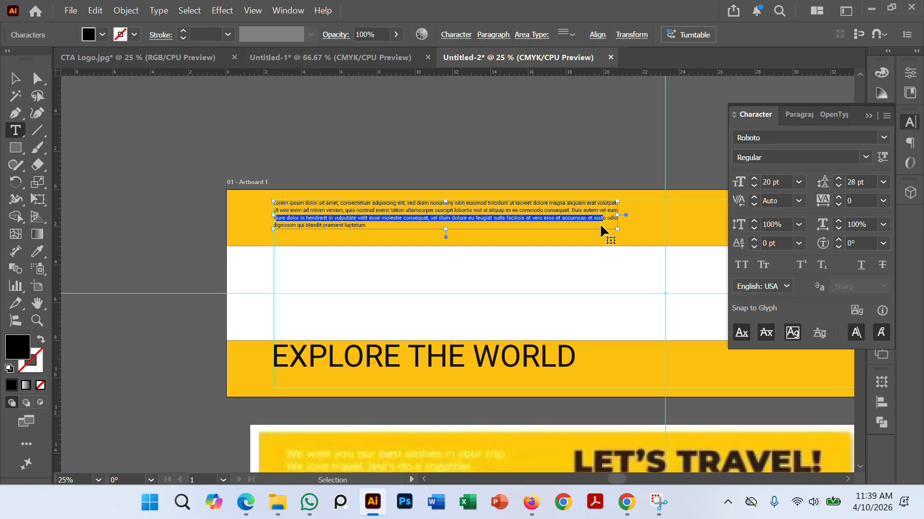
{"action": "scroll", "coordinate": [400, 204], "scroll_direction": "down", "scroll_amount": 3}
{"action": "scroll", "coordinate": [400, 206], "scroll_direction": "down", "scroll_amount": 1}
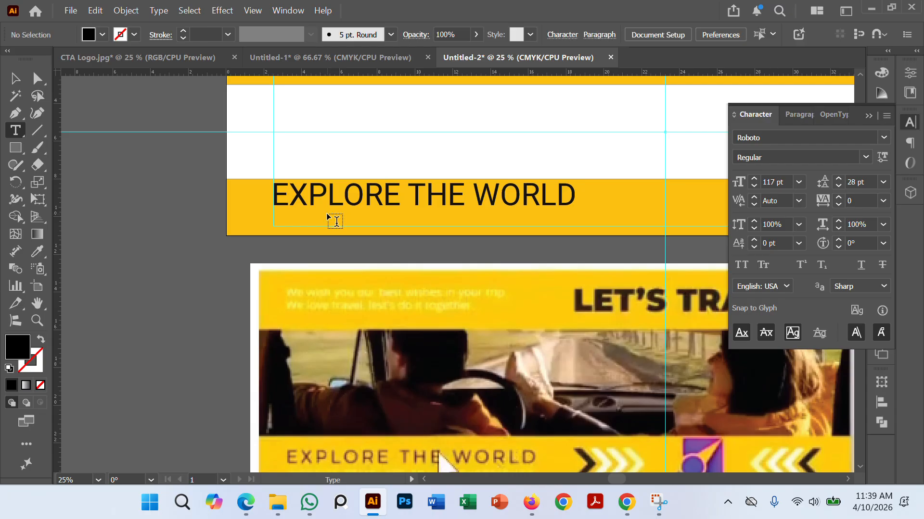
{"action": "left_click", "coordinate": [193, 244]}
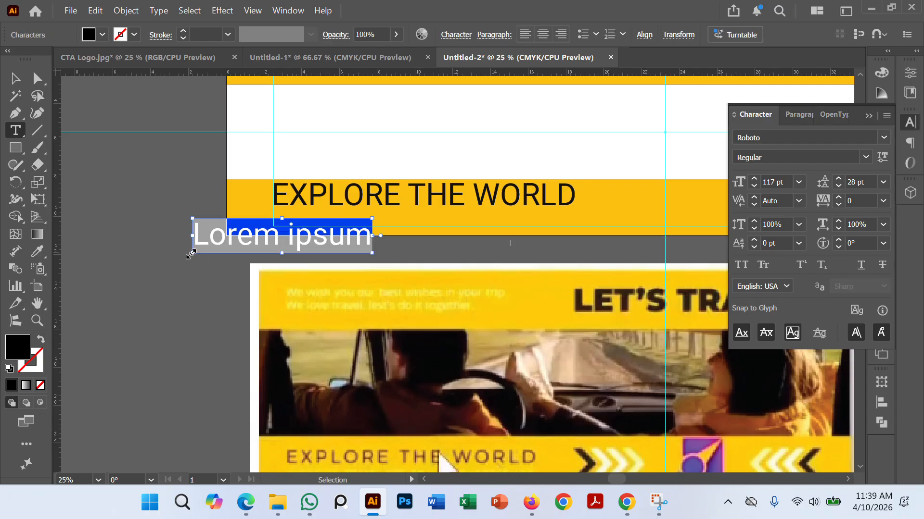
{"action": "key", "text": "ctrl+v"}
{"action": "left_click", "coordinate": [15, 78]}
{"action": "left_click", "coordinate": [139, 210]}
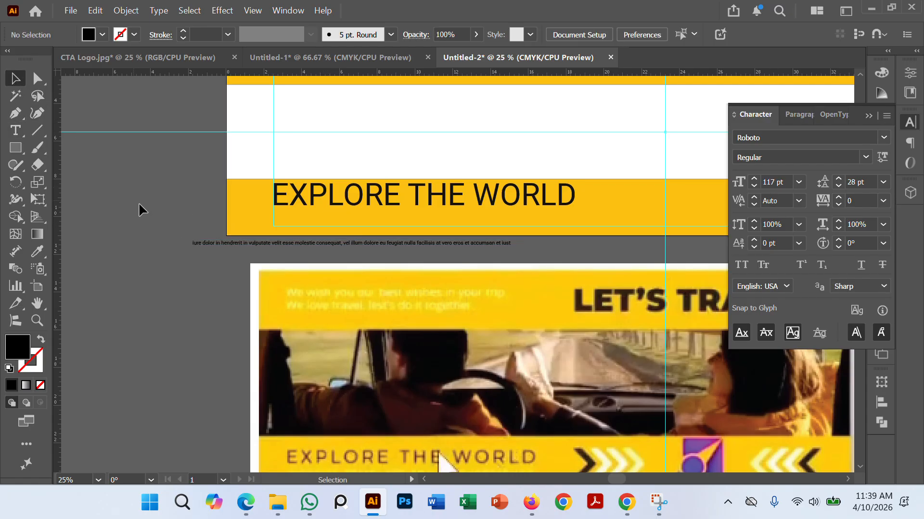
Step: Place the pasted line beneath EXPLORE THE WORLD, enlarge it to 40 pt and align its start with the left margin guide
{"action": "left_click_drag", "start_coordinate": [209, 249], "coordinate": [307, 218]}
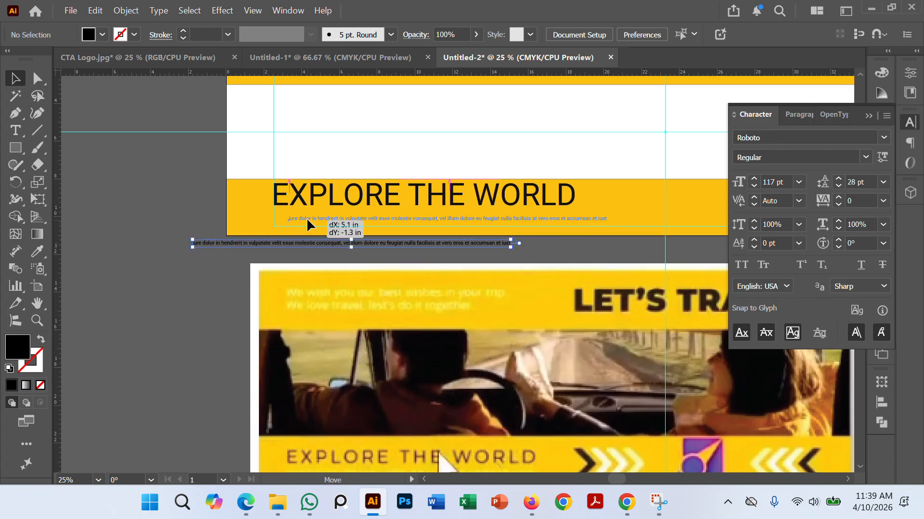
{"action": "left_click", "coordinate": [755, 178]}
{"action": "left_click", "coordinate": [754, 178]}
{"action": "left_click", "coordinate": [754, 178]}
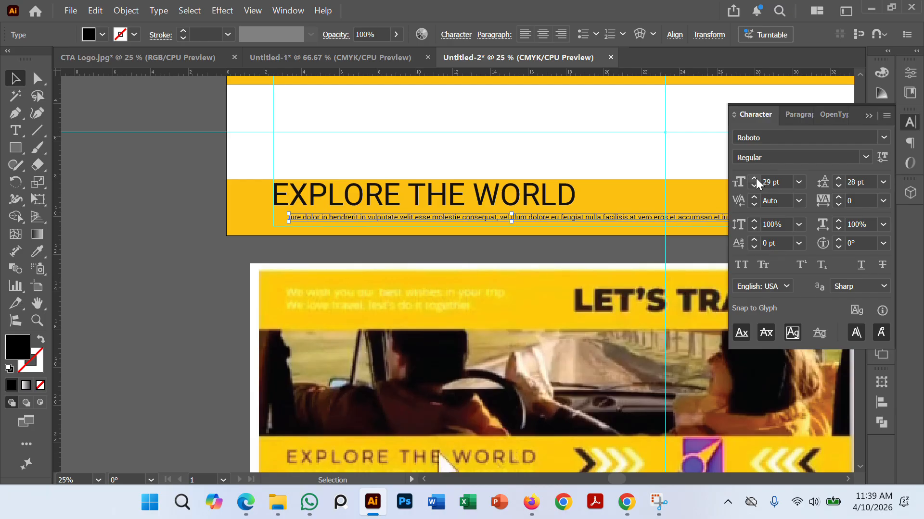
{"action": "left_click", "coordinate": [754, 178]}
{"action": "left_click", "coordinate": [754, 179]}
{"action": "left_click", "coordinate": [754, 178]}
{"action": "left_click", "coordinate": [754, 179]}
{"action": "left_click", "coordinate": [754, 178]}
{"action": "left_click", "coordinate": [754, 178]}
{"action": "left_click", "coordinate": [754, 178]}
{"action": "left_click", "coordinate": [755, 179]}
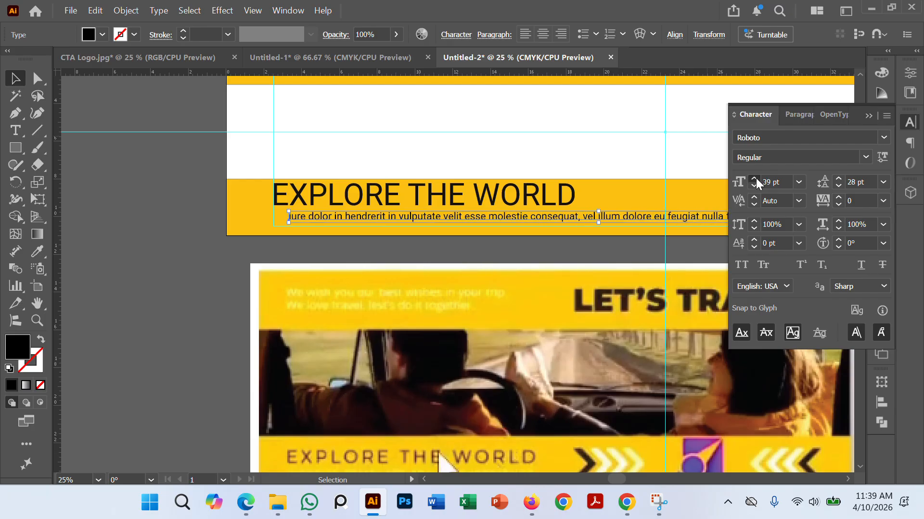
{"action": "left_click", "coordinate": [754, 179]}
{"action": "mouse_move", "coordinate": [370, 219]}
{"action": "left_mouse_down"}
{"action": "mouse_move", "coordinate": [377, 220]}
{"action": "mouse_move", "coordinate": [354, 223]}
{"action": "left_mouse_up"}
Step: Fill the small text line under EXPLORE THE WORLD with white and deselect it
{"action": "double_click", "coordinate": [21, 346]}
{"action": "left_click_drag", "start_coordinate": [439, 319], "coordinate": [422, 325]}
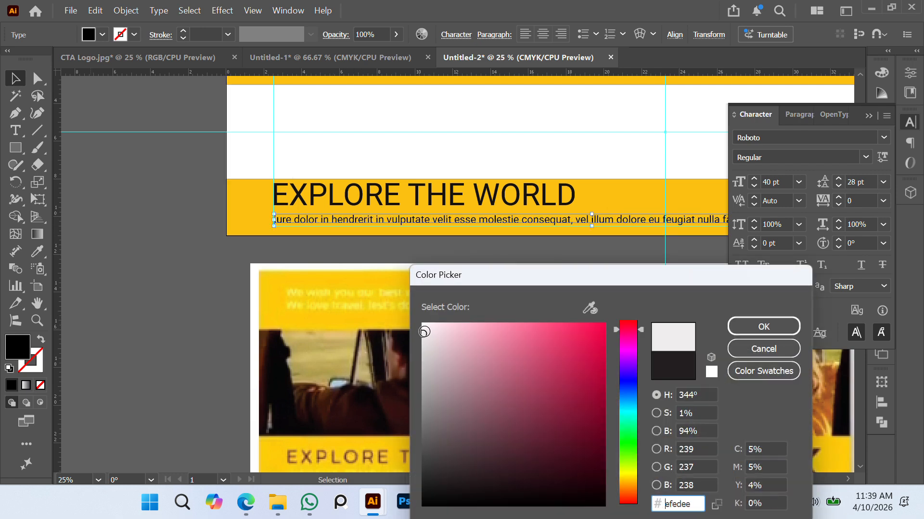
{"action": "left_click", "coordinate": [763, 326]}
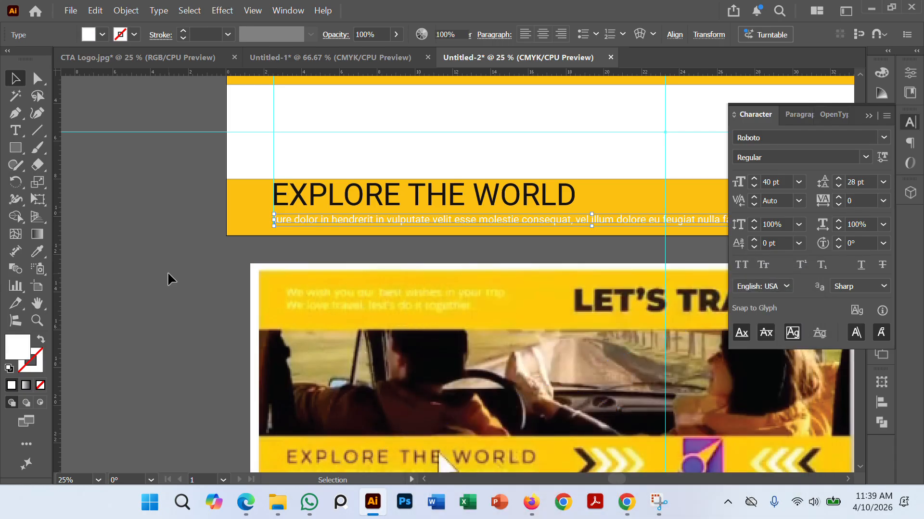
{"action": "left_click", "coordinate": [214, 231]}
Step: Trim the white line under EXPLORE THE WORLD after "consequat," so it spans roughly the tagline's width
{"action": "scroll", "coordinate": [215, 231], "scroll_direction": "down", "scroll_amount": 1}
{"action": "left_click_drag", "start_coordinate": [406, 255], "coordinate": [334, 251]}
{"action": "scroll", "coordinate": [356, 232], "scroll_direction": "up", "scroll_amount": 1}
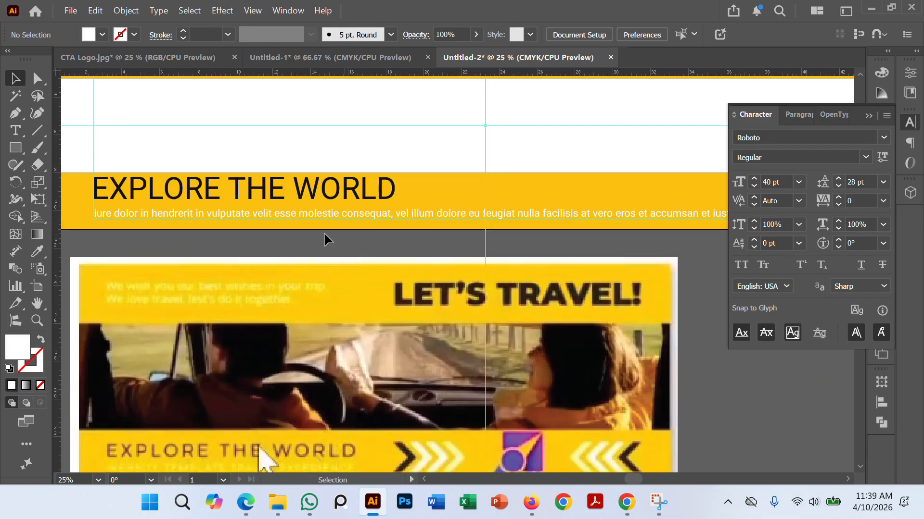
{"action": "left_click", "coordinate": [16, 131]}
{"action": "scroll", "coordinate": [248, 199], "scroll_direction": "down", "scroll_amount": 1}
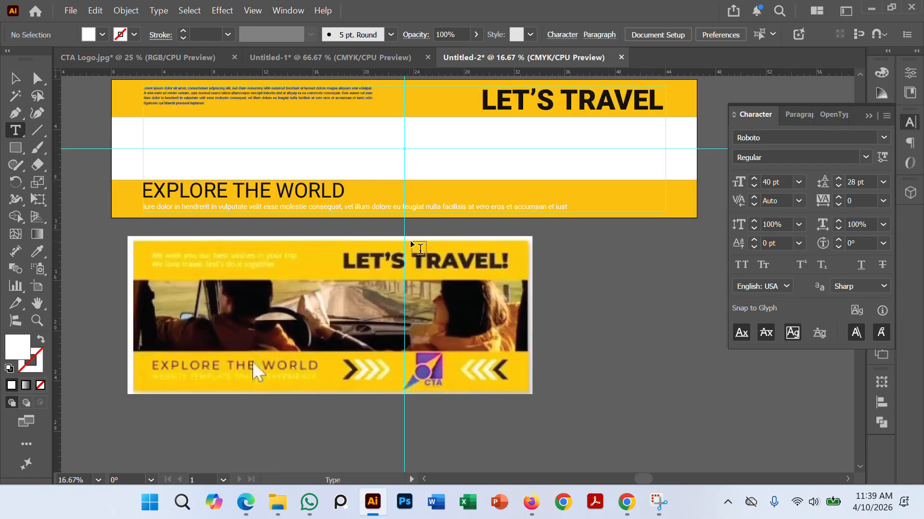
{"action": "left_click_drag", "start_coordinate": [417, 246], "coordinate": [373, 249]}
{"action": "left_click_drag", "start_coordinate": [305, 210], "coordinate": [473, 211]}
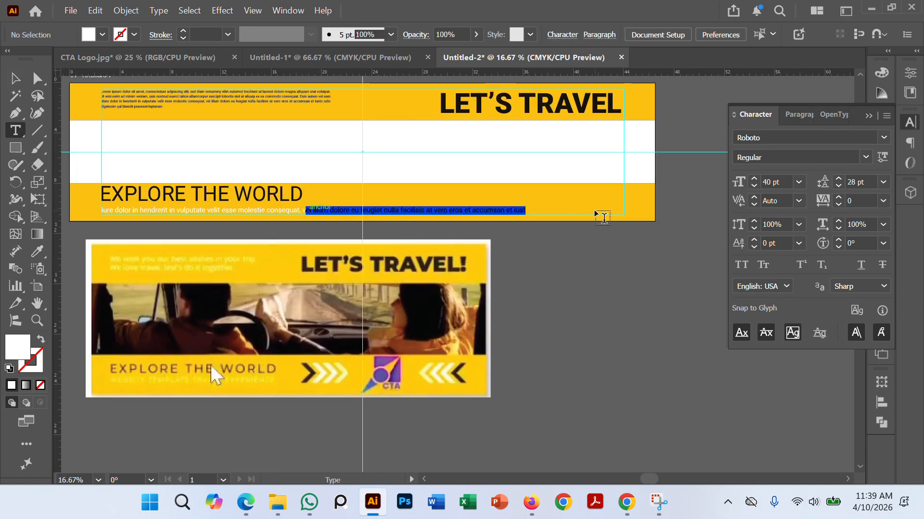
{"action": "left_click_drag", "start_coordinate": [603, 217], "coordinate": [602, 215]}
{"action": "key", "text": "BackSpace"}
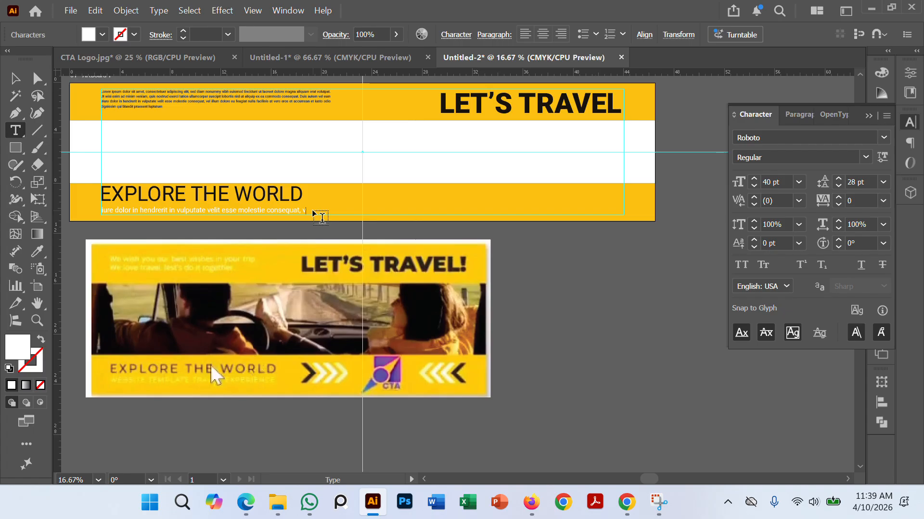
{"action": "left_click", "coordinate": [17, 81]}
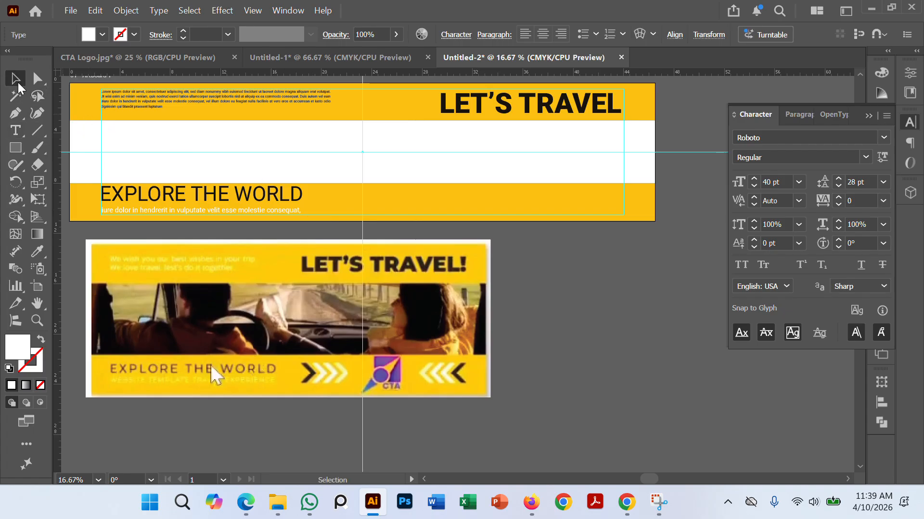
{"action": "left_click", "coordinate": [640, 318]}
Step: Fill the body text paragraph in the upper yellow band with white (ffffff) and deselect it
{"action": "scroll", "coordinate": [131, 204], "scroll_direction": "up", "scroll_amount": 2}
{"action": "left_click_drag", "start_coordinate": [139, 239], "coordinate": [241, 376]}
{"action": "scroll", "coordinate": [243, 295], "scroll_direction": "down", "scroll_amount": 1}
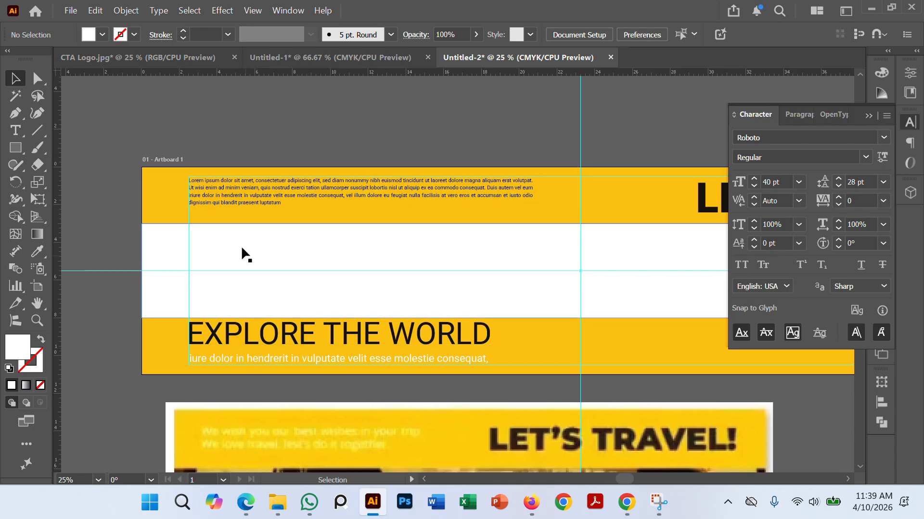
{"action": "scroll", "coordinate": [265, 259], "scroll_direction": "up", "scroll_amount": 2}
{"action": "left_click_drag", "start_coordinate": [266, 259], "coordinate": [292, 346]}
{"action": "left_click", "coordinate": [277, 223]}
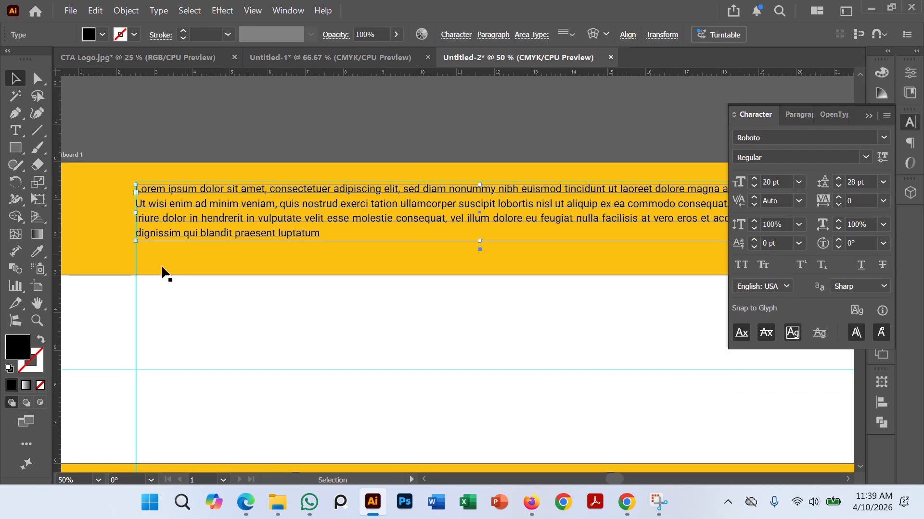
{"action": "double_click", "coordinate": [24, 344]}
{"action": "type", "text": "ffffff"}
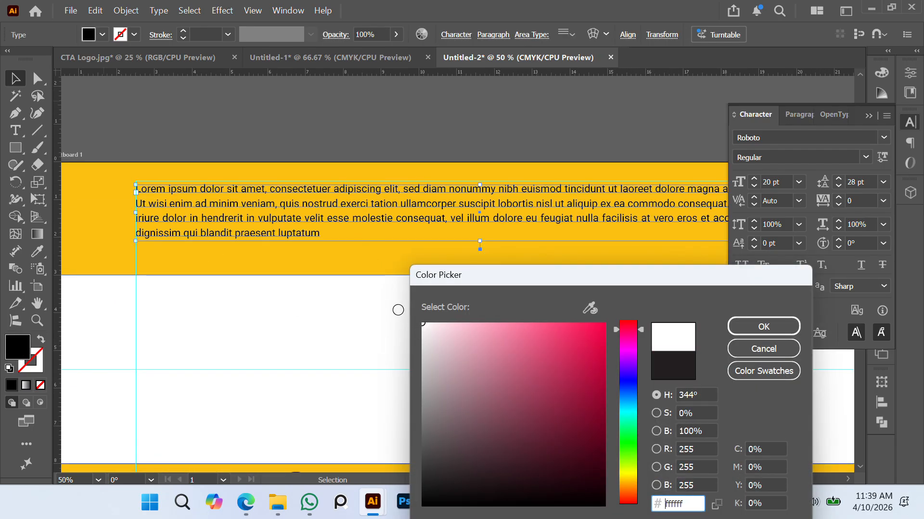
{"action": "left_click", "coordinate": [763, 326]}
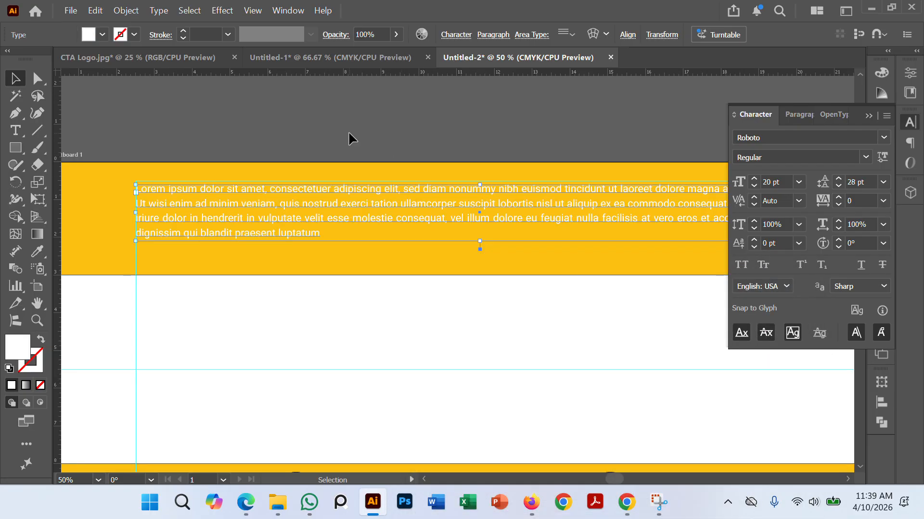
{"action": "left_click", "coordinate": [348, 134]}
Step: Delete the last two lines of the body text in the upper band, keeping only its first two lines
{"action": "scroll", "coordinate": [348, 134], "scroll_direction": "down", "scroll_amount": 3}
{"action": "scroll", "coordinate": [295, 181], "scroll_direction": "up", "scroll_amount": 2}
{"action": "left_click_drag", "start_coordinate": [295, 181], "coordinate": [283, 229]}
{"action": "key", "text": "t"}
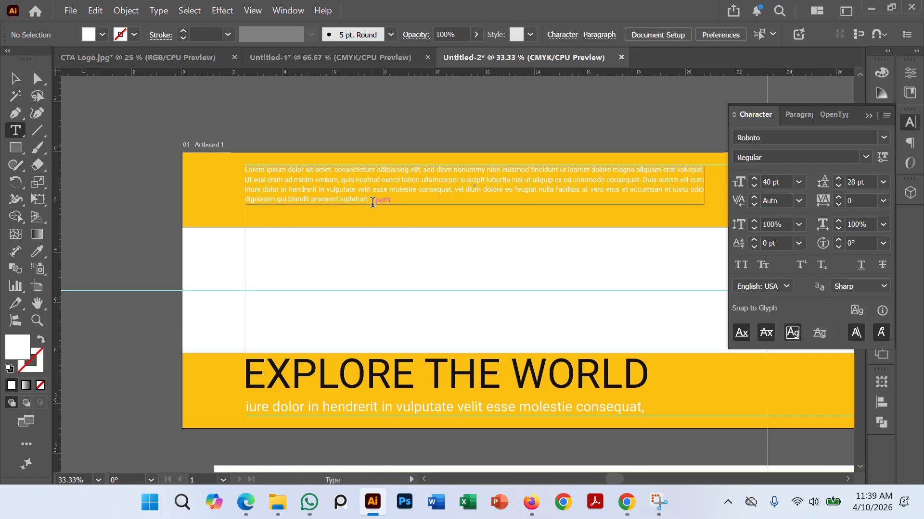
{"action": "left_click_drag", "start_coordinate": [371, 199], "coordinate": [235, 190]}
{"action": "key", "text": "BackSpace"}
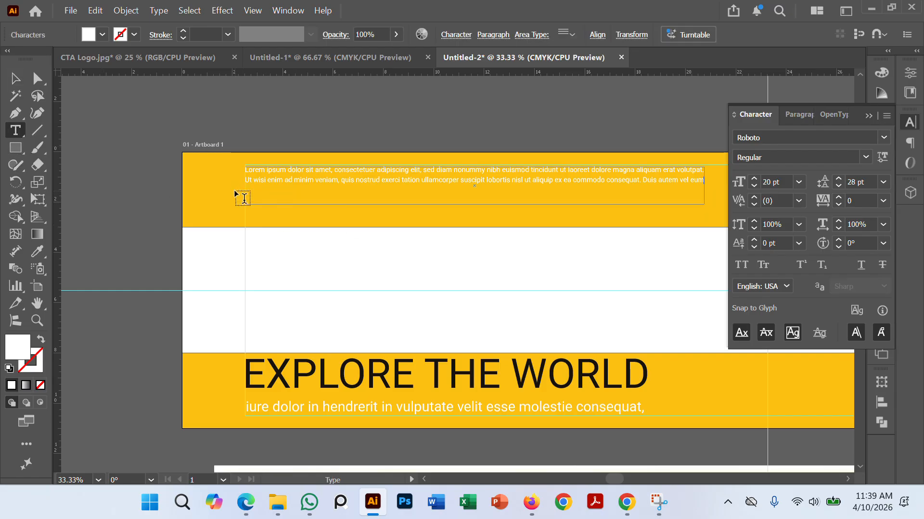
{"action": "left_click", "coordinate": [15, 79]}
{"action": "left_click", "coordinate": [96, 157]}
Step: Move the two-line body text slightly down within the upper yellow band and deselect it
{"action": "scroll", "coordinate": [97, 159], "scroll_direction": "down", "scroll_amount": 1}
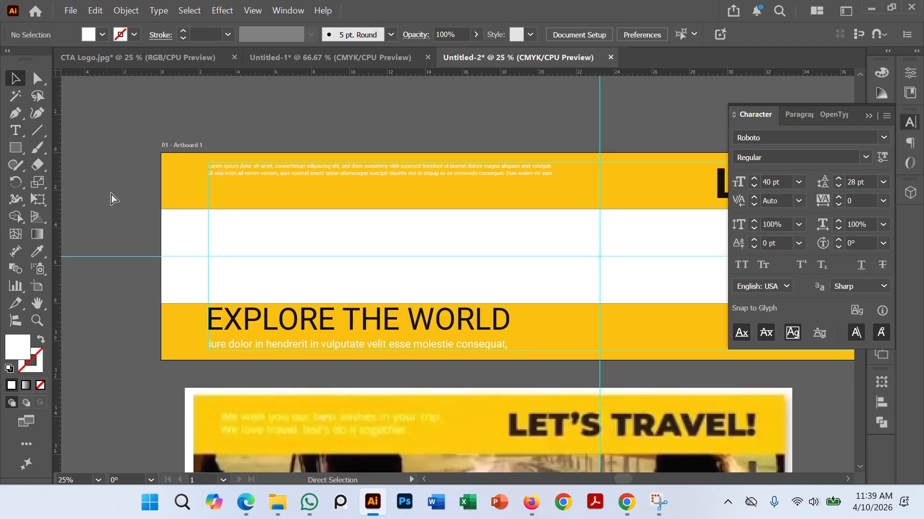
{"action": "left_click_drag", "start_coordinate": [290, 191], "coordinate": [293, 191]}
{"action": "left_click", "coordinate": [117, 172]}
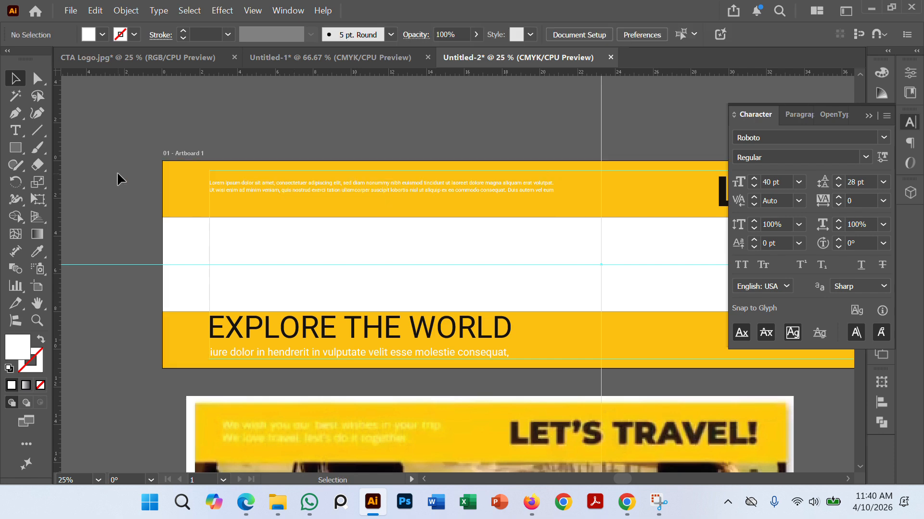
Step: Examine the chevron arrows on both sides of the CTA logo in the sample banner's lower band
{"action": "scroll", "coordinate": [117, 172], "scroll_direction": "down", "scroll_amount": 2}
{"action": "scroll", "coordinate": [144, 235], "scroll_direction": "down", "scroll_amount": 4}
{"action": "scroll", "coordinate": [300, 248], "scroll_direction": "up", "scroll_amount": 2}
{"action": "scroll", "coordinate": [337, 288], "scroll_direction": "down", "scroll_amount": 2}
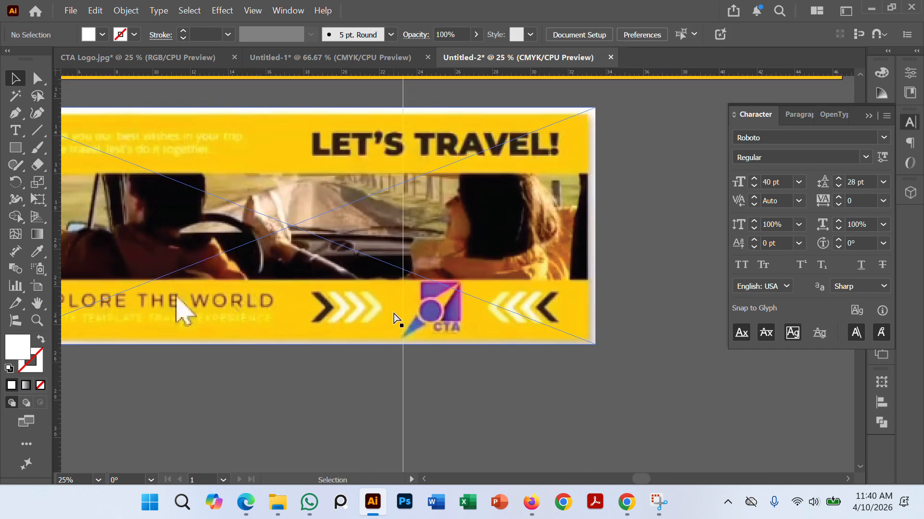
{"action": "scroll", "coordinate": [394, 313], "scroll_direction": "up", "scroll_amount": 1}
{"action": "scroll", "coordinate": [415, 268], "scroll_direction": "down", "scroll_amount": 2}
{"action": "left_click_drag", "start_coordinate": [564, 272], "coordinate": [559, 327]}
{"action": "scroll", "coordinate": [549, 337], "scroll_direction": "up", "scroll_amount": 3}
{"action": "scroll", "coordinate": [520, 298], "scroll_direction": "right", "scroll_amount": 2}
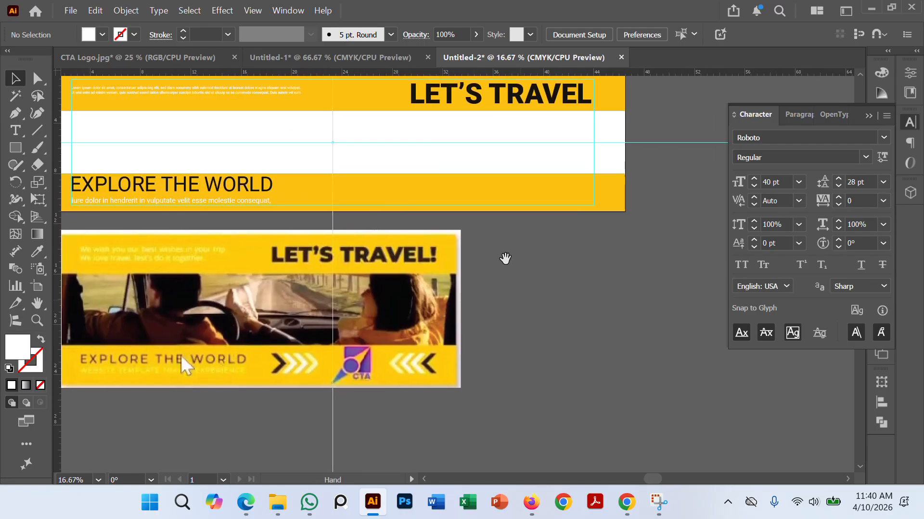
{"action": "scroll", "coordinate": [534, 269], "scroll_direction": "down", "scroll_amount": 2}
{"action": "scroll", "coordinate": [529, 250], "scroll_direction": "left", "scroll_amount": 1}
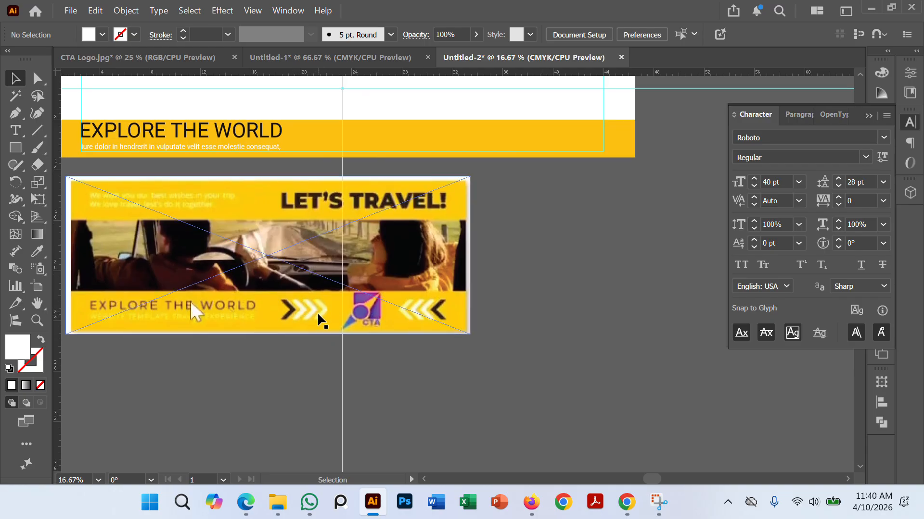
{"action": "scroll", "coordinate": [420, 358], "scroll_direction": "up", "scroll_amount": 1}
{"action": "left_click_drag", "start_coordinate": [441, 381], "coordinate": [444, 279]}
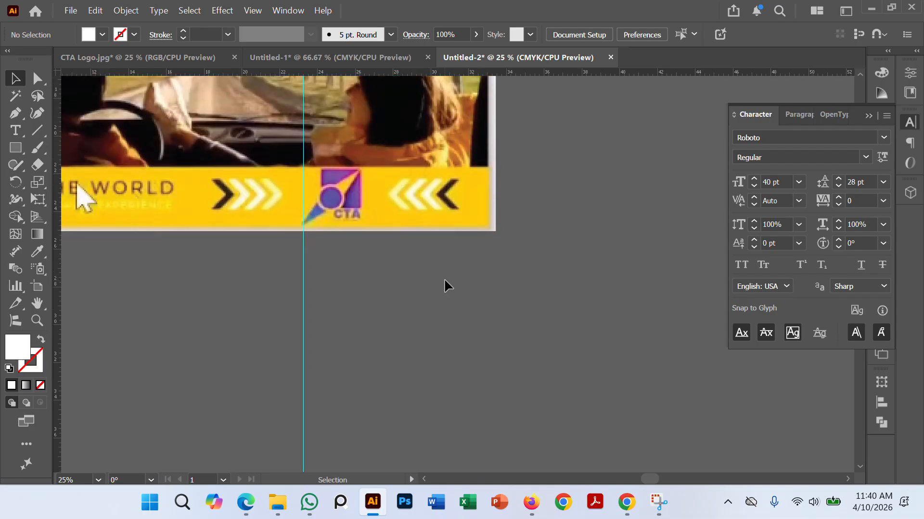
{"action": "left_click_drag", "start_coordinate": [380, 309], "coordinate": [456, 287]}
{"action": "scroll", "coordinate": [456, 286], "scroll_direction": "down", "scroll_amount": 1}
{"action": "left_click_drag", "start_coordinate": [457, 325], "coordinate": [455, 272]}
{"action": "left_click_drag", "start_coordinate": [396, 254], "coordinate": [366, 253]}
{"action": "scroll", "coordinate": [378, 262], "scroll_direction": "up", "scroll_amount": 1}
Step: Draw a white square in the empty area below the sample banner and rotate it 45° into a diamond
{"action": "left_click", "coordinate": [19, 150]}
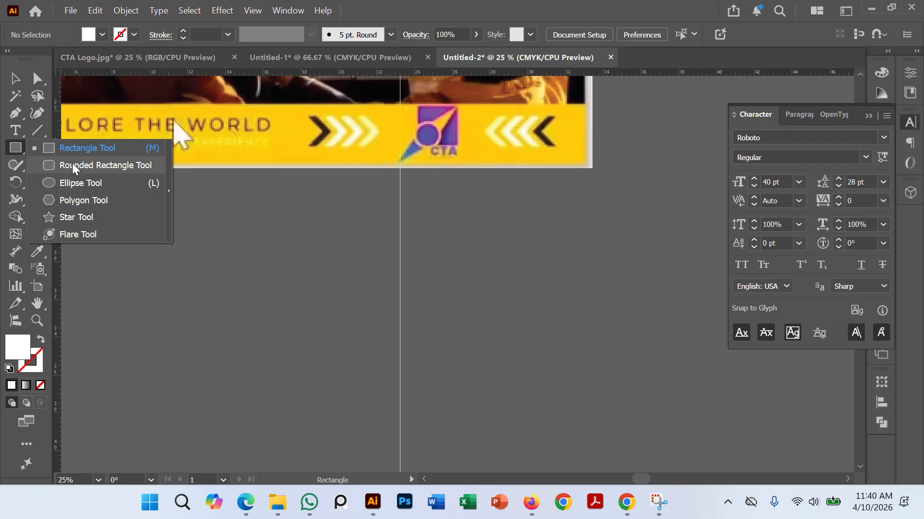
{"action": "left_click", "coordinate": [79, 150]}
{"action": "left_click_drag", "start_coordinate": [304, 275], "coordinate": [367, 316]}
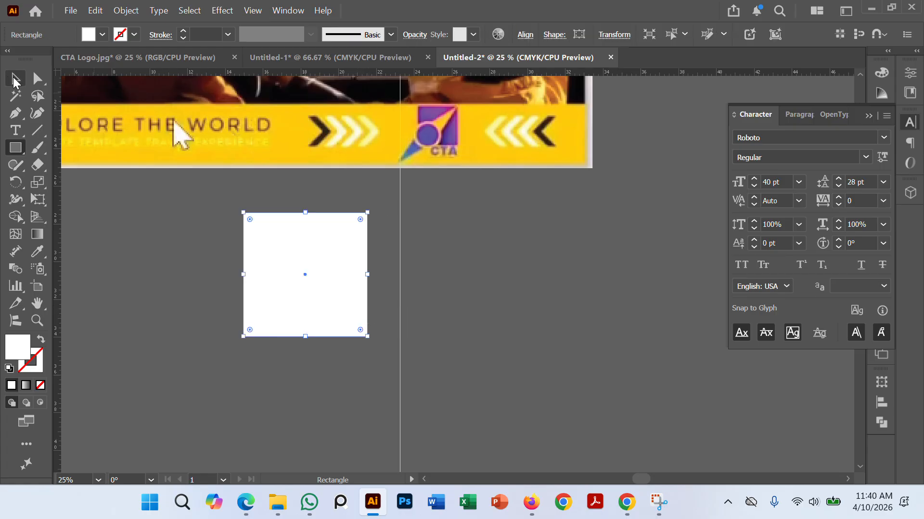
{"action": "left_click", "coordinate": [14, 79]}
{"action": "left_click_drag", "start_coordinate": [374, 210], "coordinate": [403, 309]}
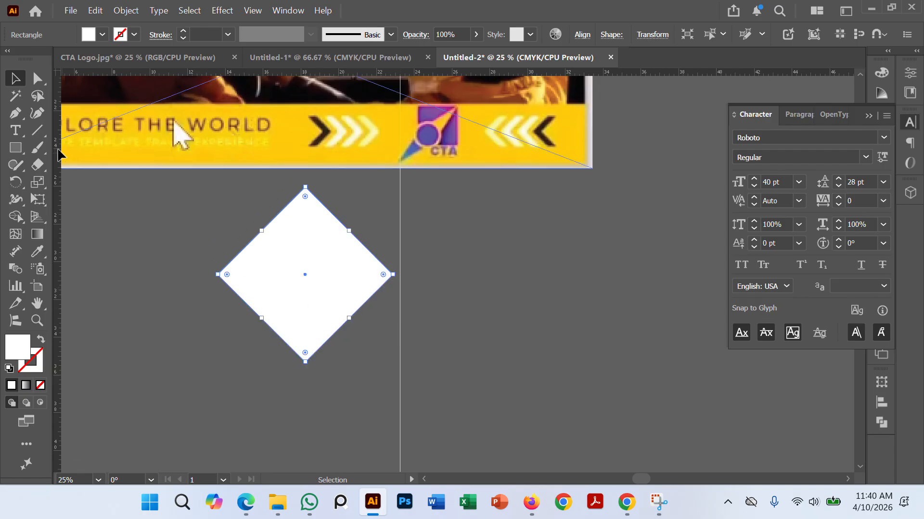
{"action": "left_click", "coordinate": [101, 220]}
Step: Offset the white diamond's path inward by -0.5 in to create a smaller concentric diamond, and deselect it
{"action": "left_click", "coordinate": [310, 305]}
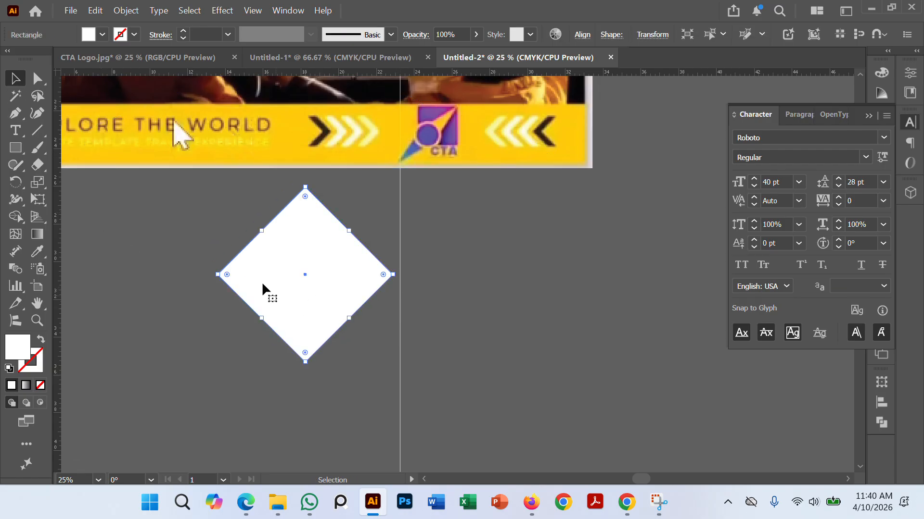
{"action": "left_click", "coordinate": [121, 11]}
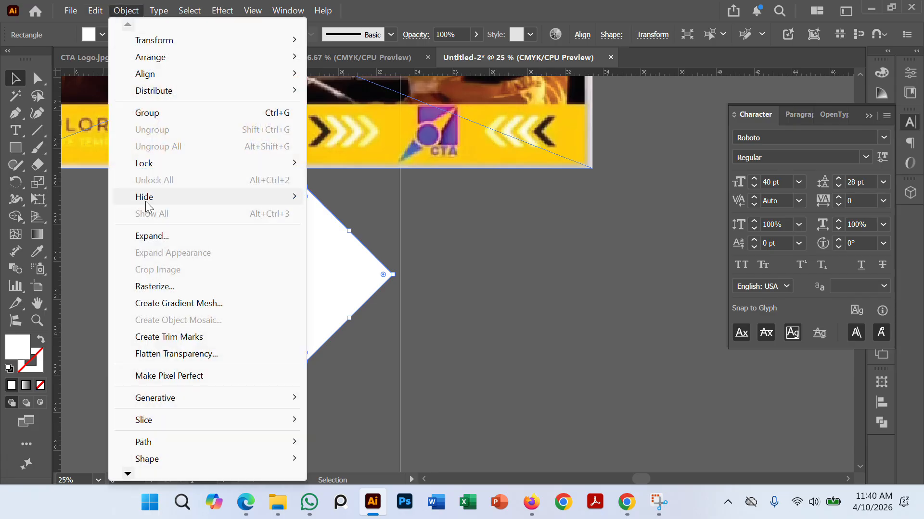
{"action": "mouse_move", "coordinate": [157, 442]}
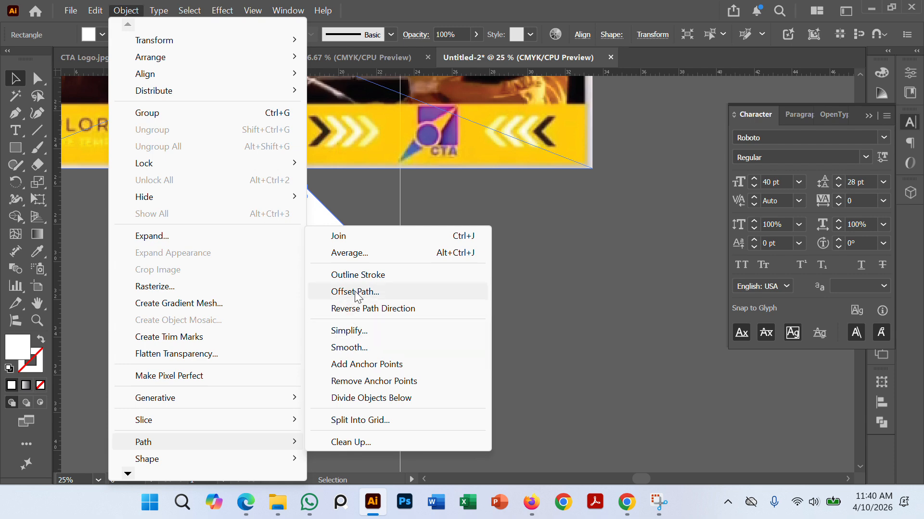
{"action": "left_click", "coordinate": [351, 292]}
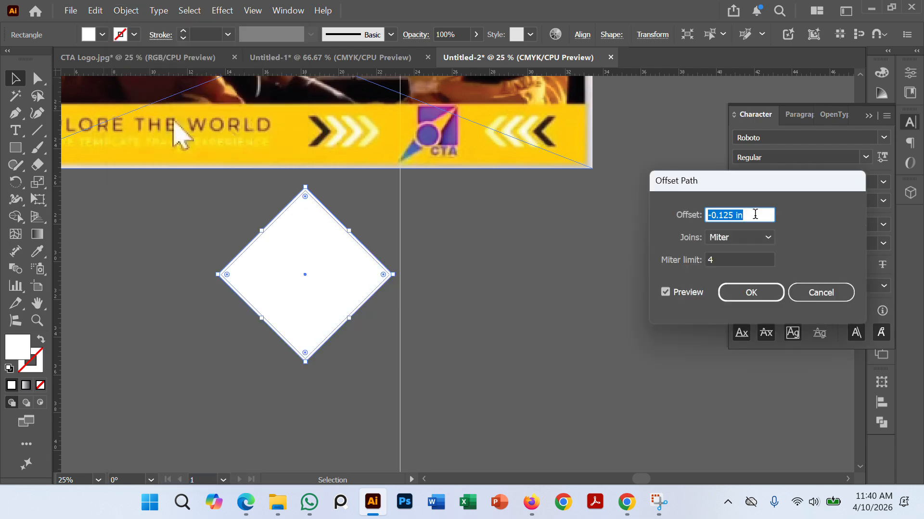
{"action": "key", "text": "Up"}
{"action": "key", "text": "Down"}
{"action": "key", "text": "Down"}
{"action": "key", "text": "Down"}
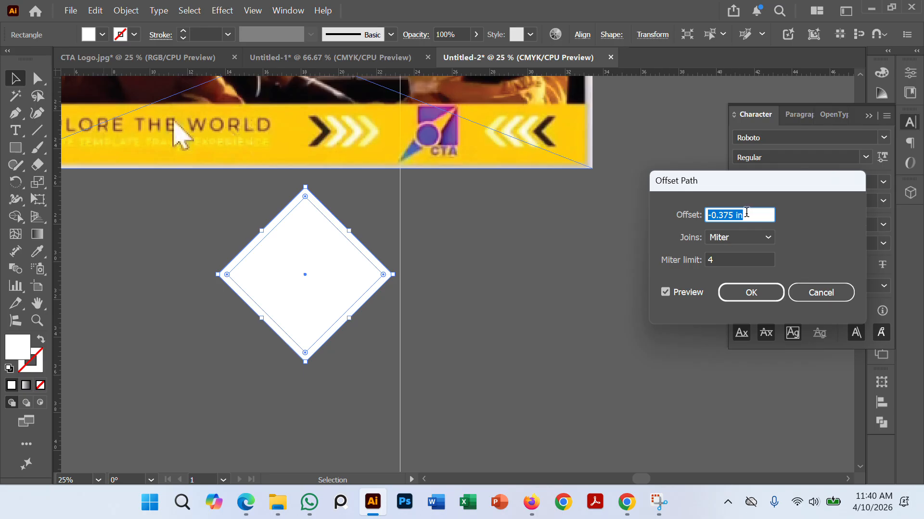
{"action": "key", "text": "Down"}
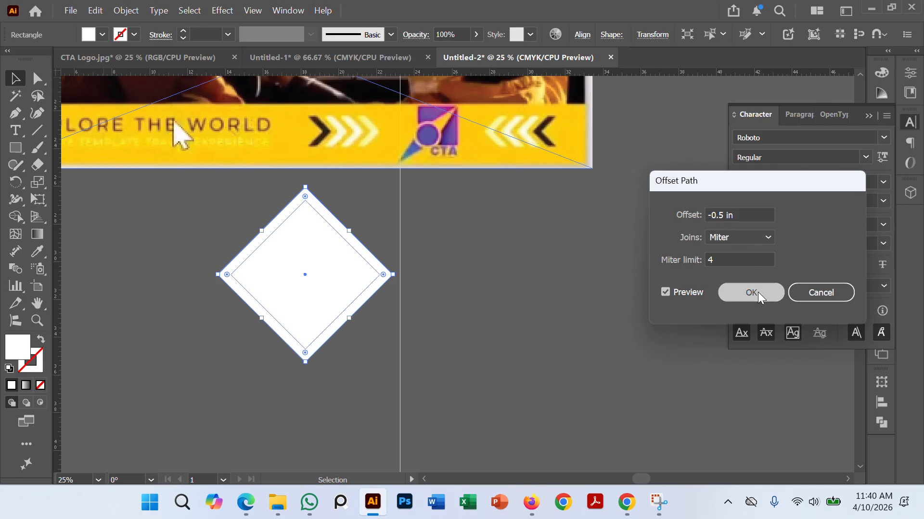
{"action": "left_click", "coordinate": [759, 286]}
{"action": "left_click", "coordinate": [456, 291]}
Step: Switch the document to outline view so both nested diamonds can be worked on as outlines
{"action": "scroll", "coordinate": [364, 295], "scroll_direction": "up", "scroll_amount": 2}
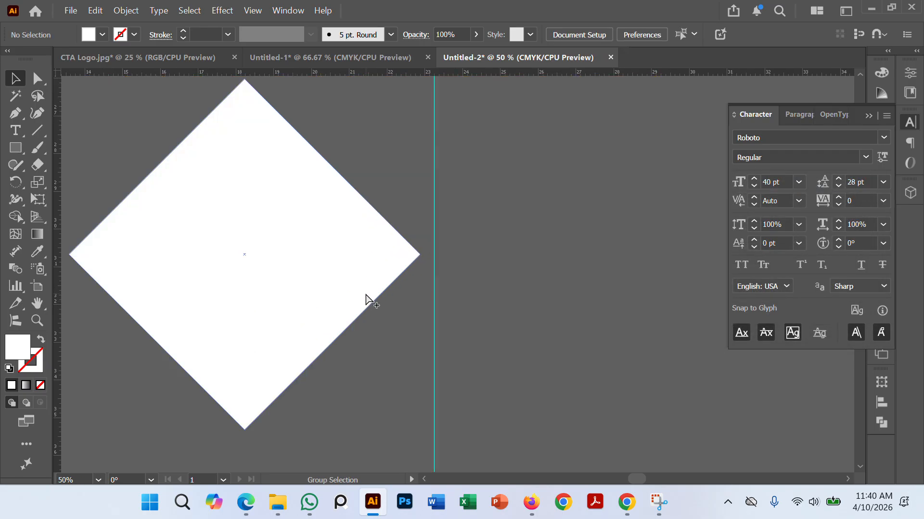
{"action": "scroll", "coordinate": [365, 295], "scroll_direction": "down", "scroll_amount": 1}
{"action": "left_click", "coordinate": [366, 287]}
{"action": "left_click", "coordinate": [451, 270]}
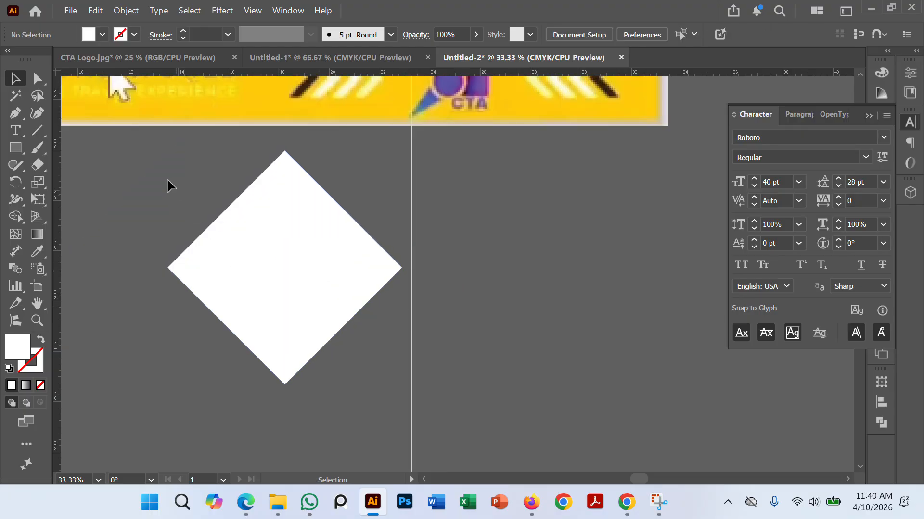
{"action": "key", "text": "ctrl+y"}
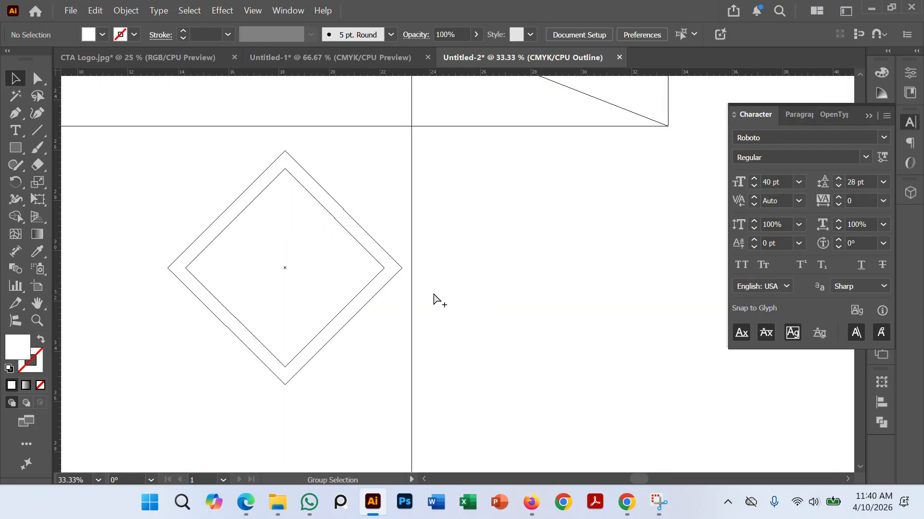
{"action": "scroll", "coordinate": [434, 296], "scroll_direction": "down", "scroll_amount": 2}
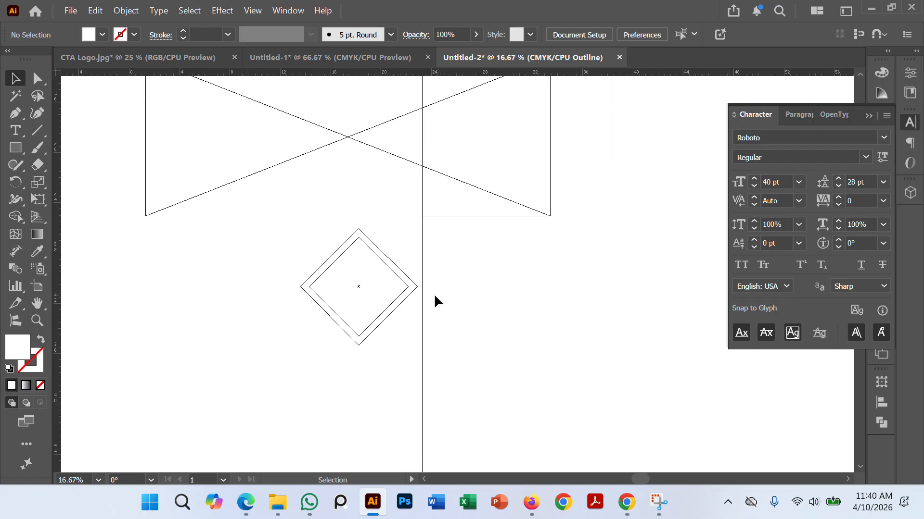
Step: Draw a horizontal line across the nested diamonds just above their lower corners and copy it across just below their upper corners
{"action": "left_click", "coordinate": [34, 131]}
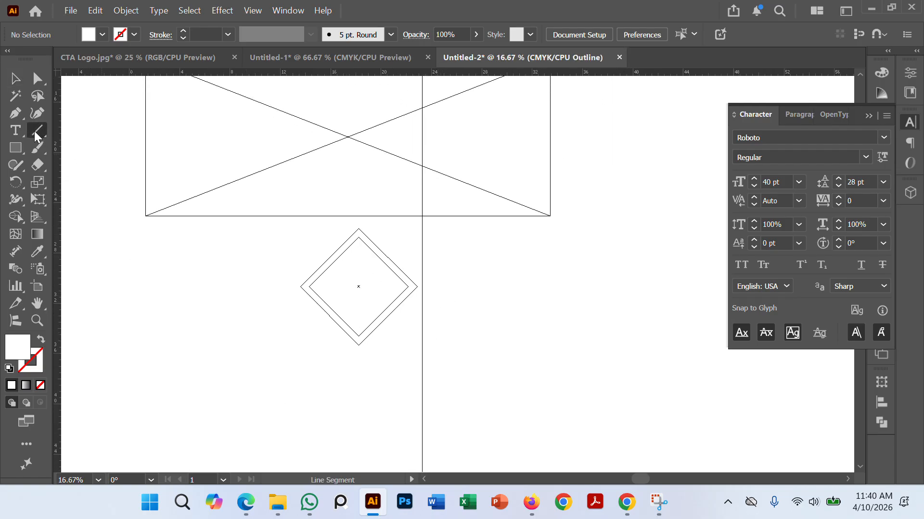
{"action": "scroll", "coordinate": [428, 342], "scroll_direction": "up", "scroll_amount": 2}
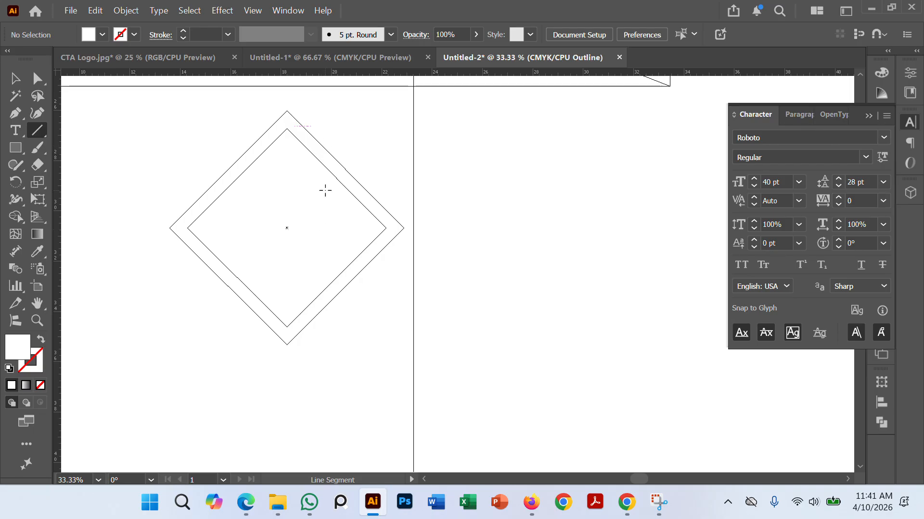
{"action": "key", "text": "ctrl+y"}
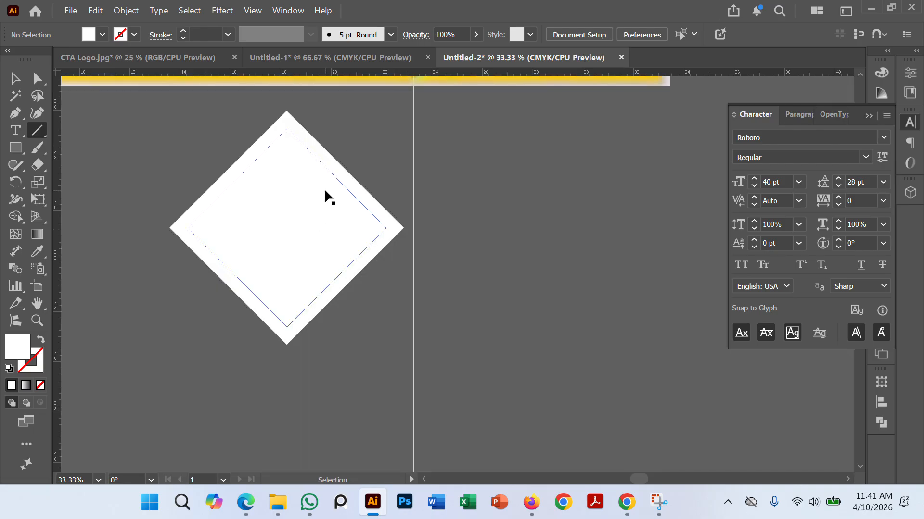
{"action": "scroll", "coordinate": [324, 189], "scroll_direction": "down", "scroll_amount": 2}
{"action": "scroll", "coordinate": [361, 217], "scroll_direction": "up", "scroll_amount": 1}
{"action": "scroll", "coordinate": [317, 138], "scroll_direction": "up", "scroll_amount": 1}
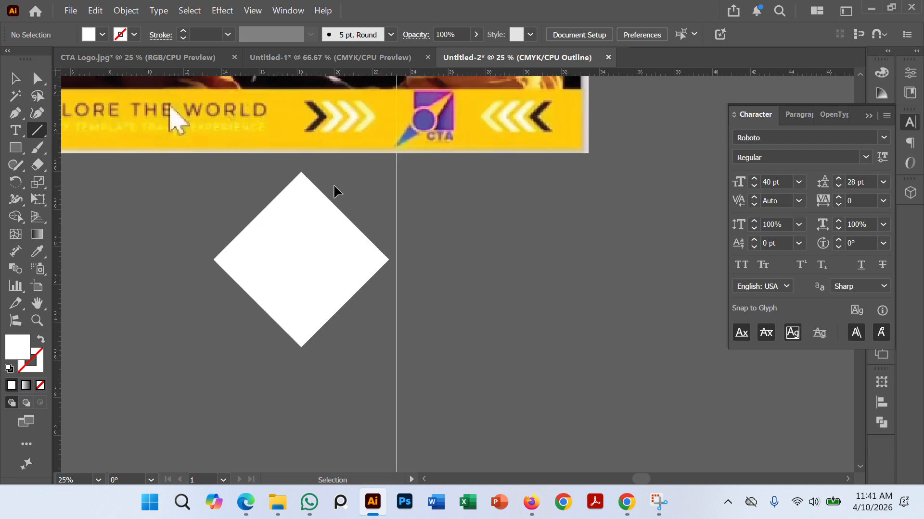
{"action": "key", "text": "ctrl+y"}
{"action": "scroll", "coordinate": [341, 311], "scroll_direction": "up", "scroll_amount": 1}
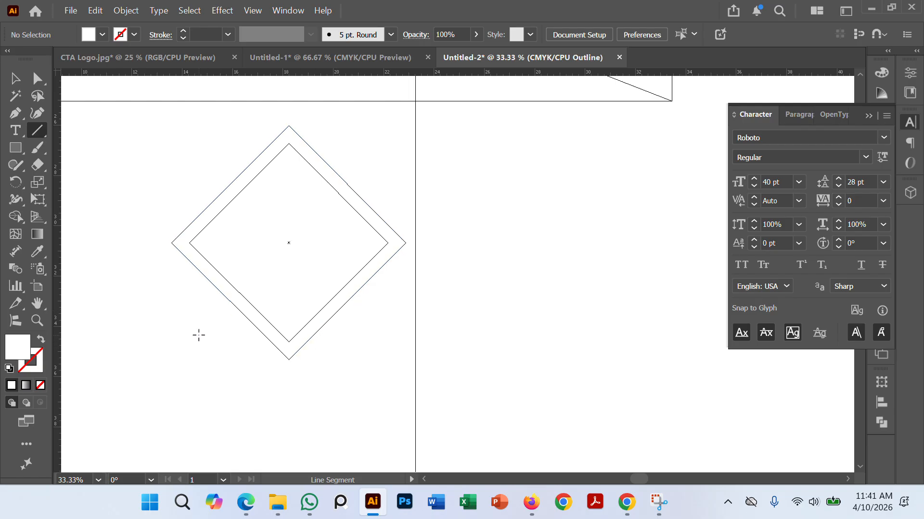
{"action": "left_click_drag", "start_coordinate": [198, 335], "coordinate": [509, 339]}
{"action": "key", "text": "v"}
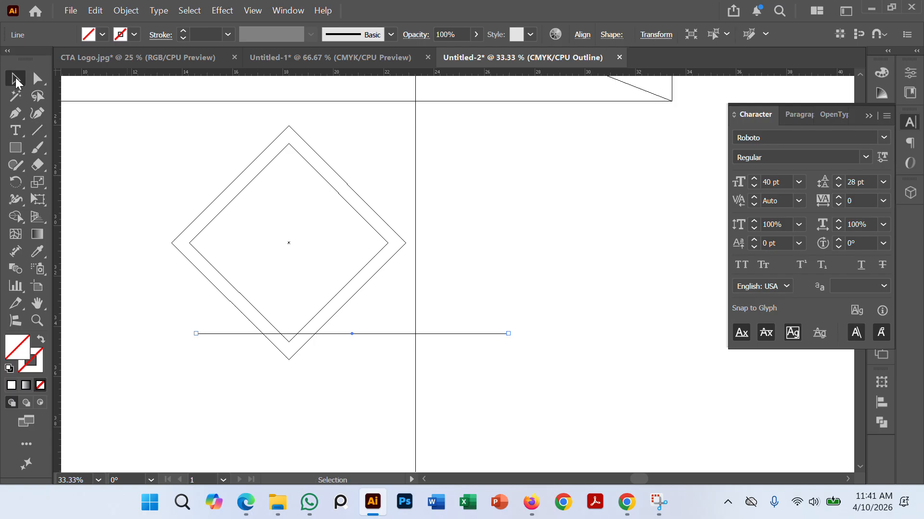
{"action": "left_click", "coordinate": [408, 373]}
{"action": "left_click_drag", "start_coordinate": [385, 332], "coordinate": [346, 153]}
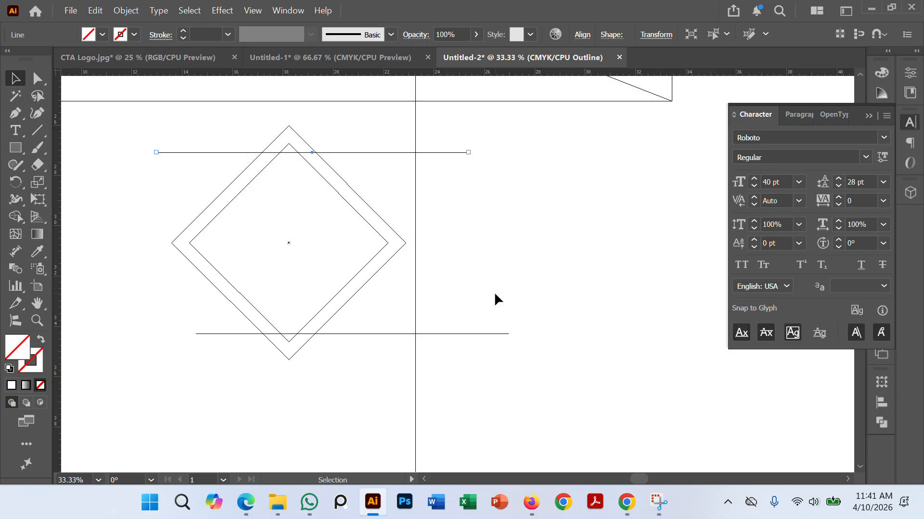
{"action": "left_click", "coordinate": [495, 294]}
Step: Use Shape Builder on both diamonds and lines to form a right-pointing chevron and remove the remaining diamond areas
{"action": "left_click_drag", "start_coordinate": [229, 126], "coordinate": [357, 456]}
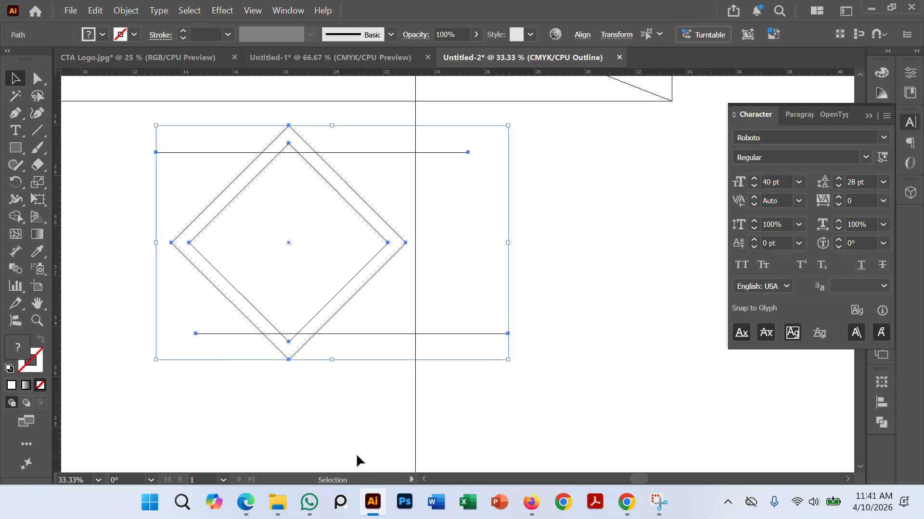
{"action": "left_click", "coordinate": [15, 217]}
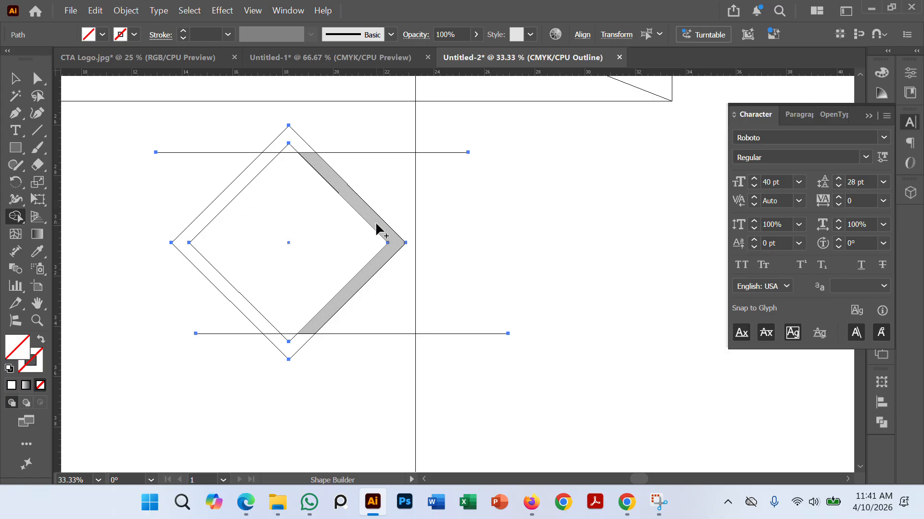
{"action": "left_click", "coordinate": [376, 225]}
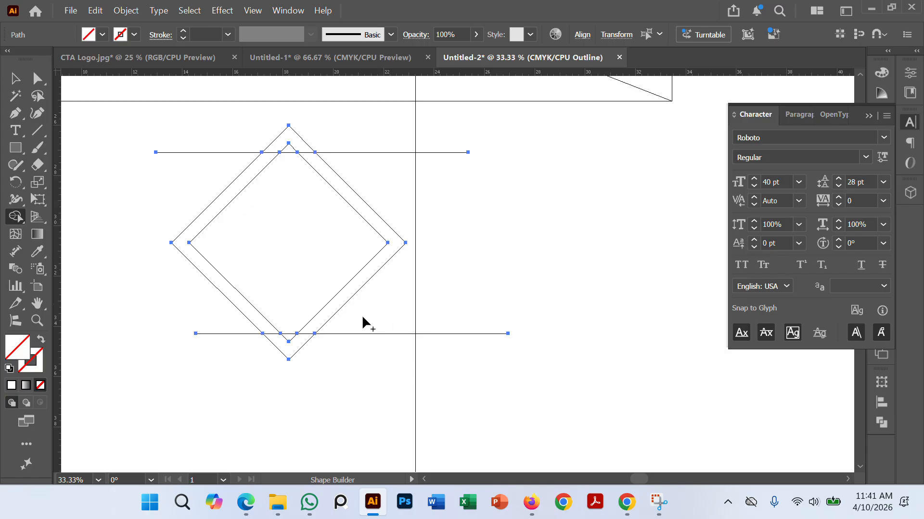
{"action": "left_click_drag", "start_coordinate": [225, 130], "coordinate": [277, 364]}
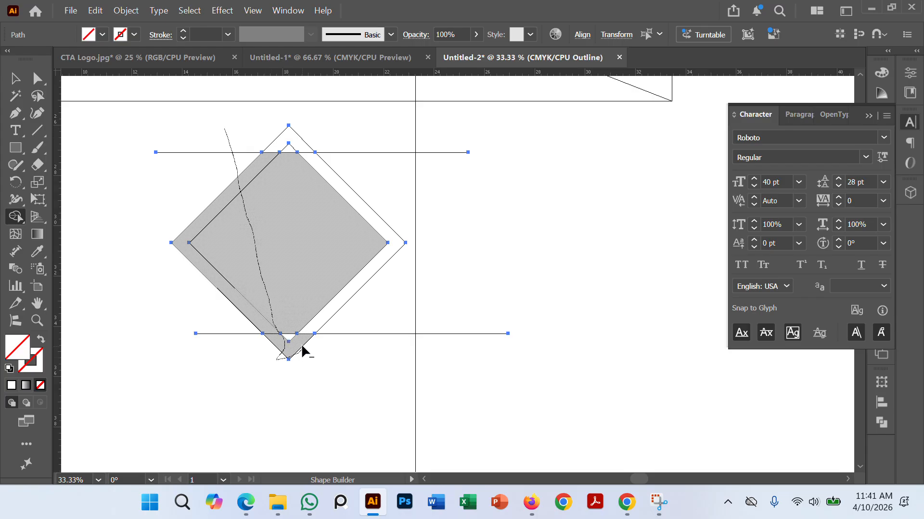
{"action": "left_click_drag", "start_coordinate": [274, 178], "coordinate": [289, 127]}
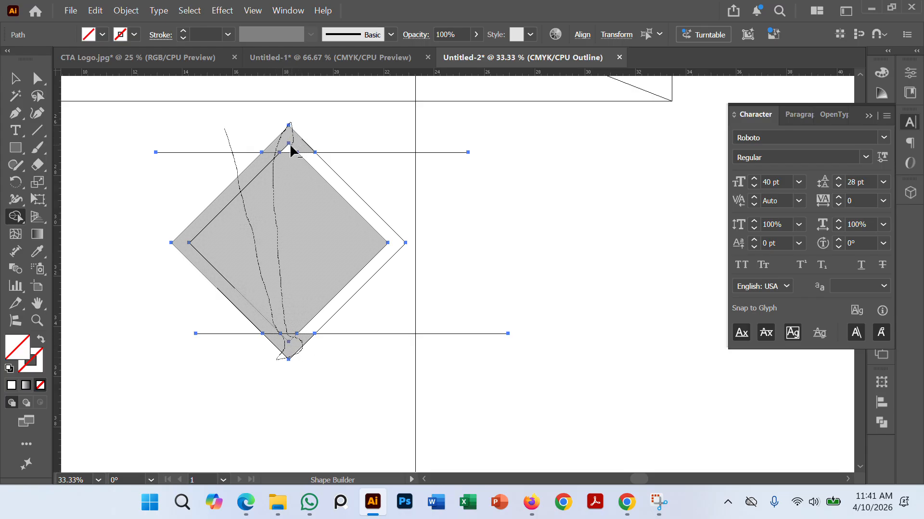
{"action": "left_click_drag", "start_coordinate": [287, 160], "coordinate": [285, 165]}
{"action": "left_click", "coordinate": [13, 73]}
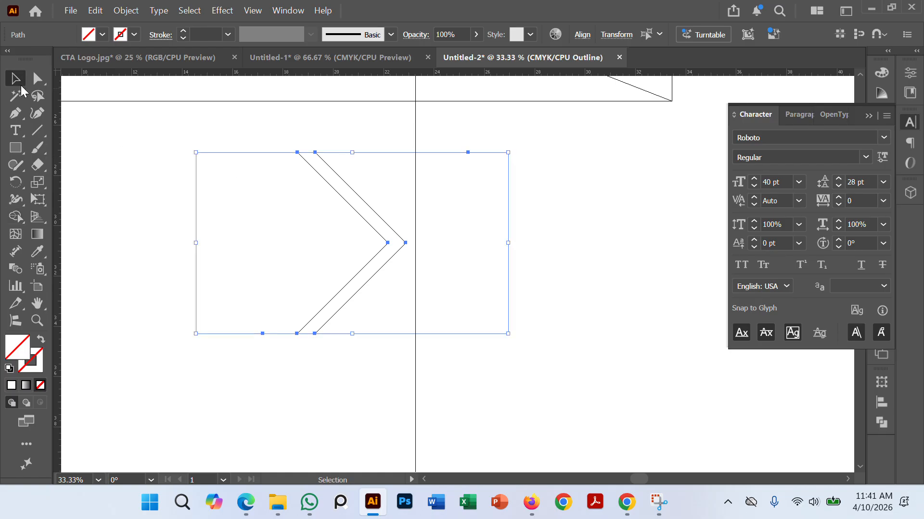
Step: Delete the leftover horizontal line segments around the chevron
{"action": "left_click", "coordinate": [335, 179]}
{"action": "left_click", "coordinate": [422, 167]}
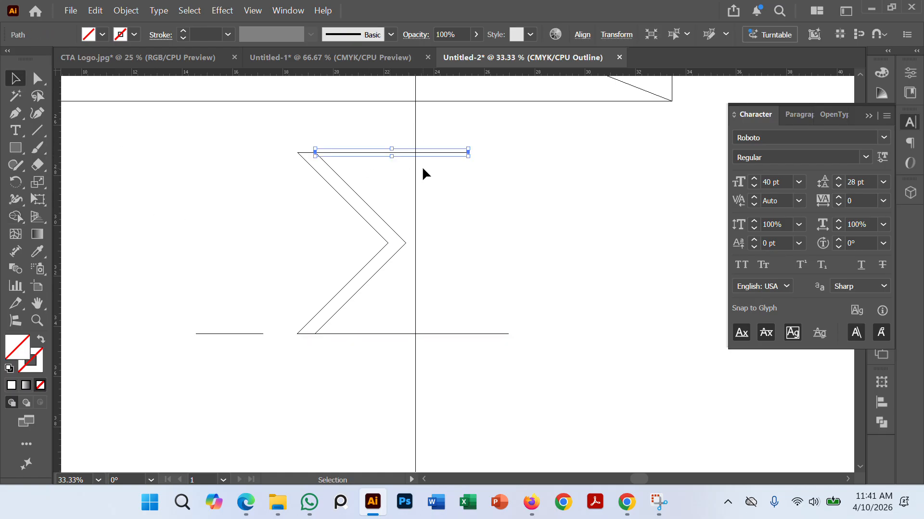
{"action": "key", "text": "Delete"}
{"action": "left_click_drag", "start_coordinate": [432, 363], "coordinate": [432, 364]}
{"action": "key", "text": "Delete"}
{"action": "left_click_drag", "start_coordinate": [260, 308], "coordinate": [248, 353]}
{"action": "key", "text": "Delete"}
Step: Move the chevron left of its original place below the sample banner and deselect it
{"action": "left_click_drag", "start_coordinate": [359, 298], "coordinate": [508, 345]}
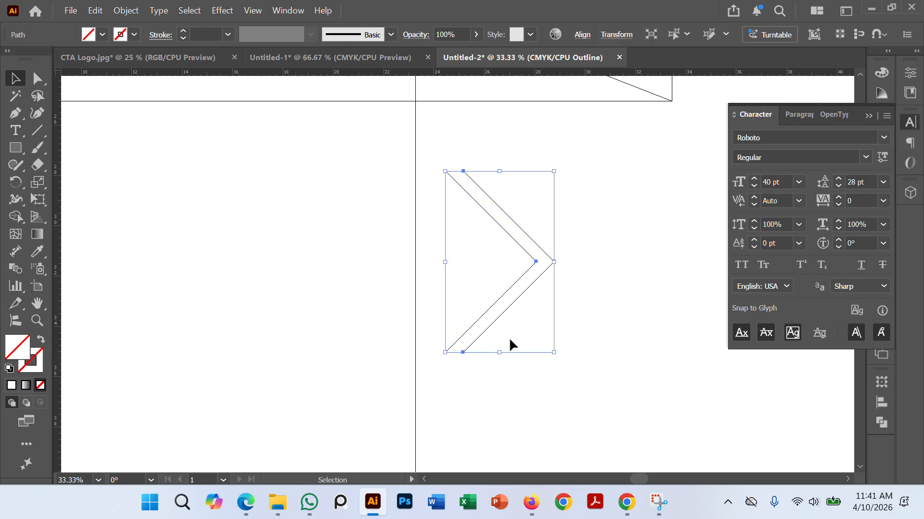
{"action": "left_click", "coordinate": [509, 345]}
{"action": "left_click_drag", "start_coordinate": [516, 298], "coordinate": [286, 298]}
{"action": "left_click", "coordinate": [380, 295]}
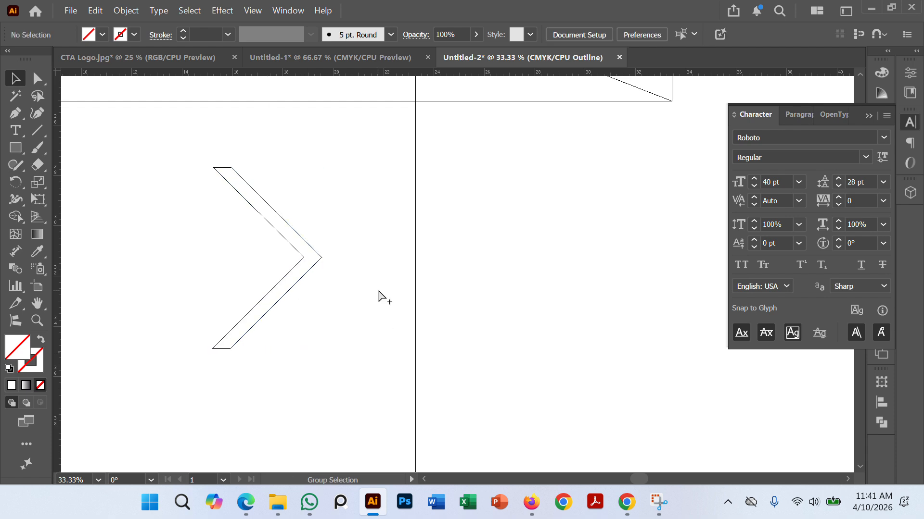
Step: Copy the chevron horizontally to the right and repeat the copy twice to form an evenly spaced row of four
{"action": "key", "text": "ctrl+y"}
{"action": "key", "text": "ctrl+minus"}
{"action": "key", "text": "ctrl+minus"}
{"action": "key", "text": "ctrl+minus"}
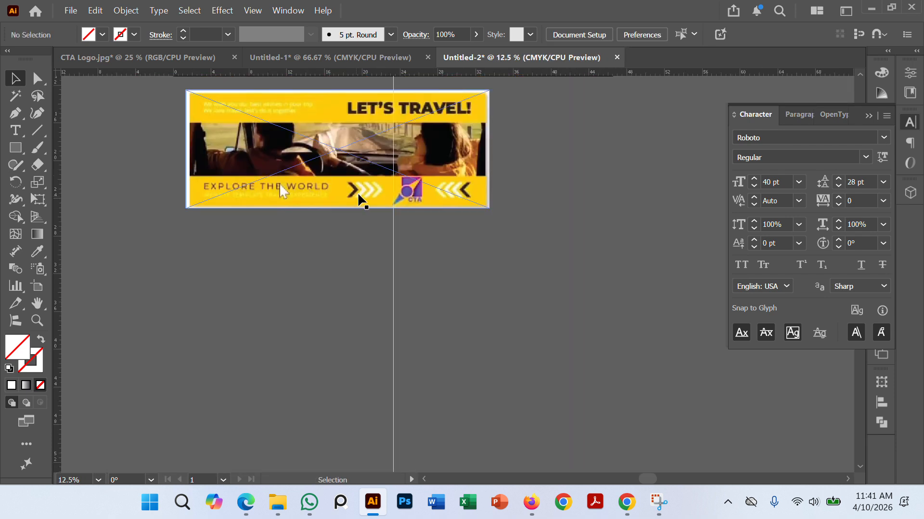
{"action": "key", "text": "ctrl+y"}
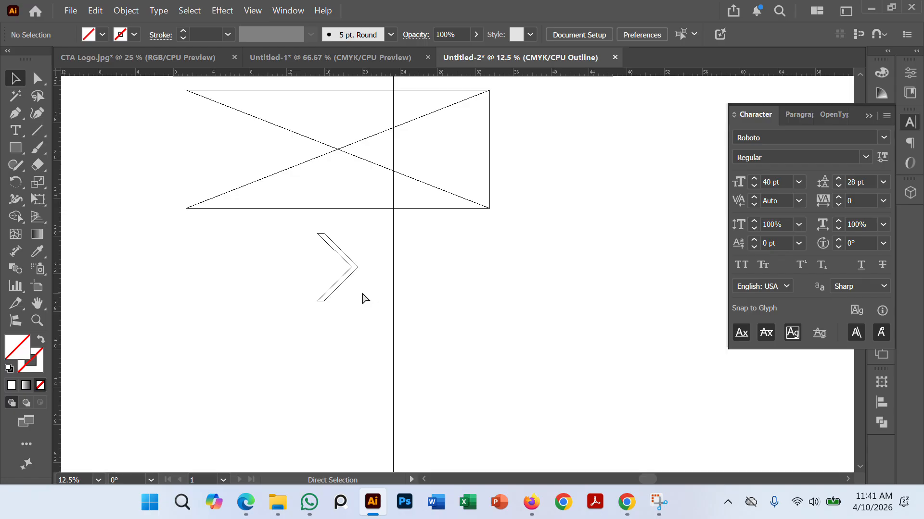
{"action": "scroll", "coordinate": [339, 281], "scroll_direction": "up", "scroll_amount": 2}
{"action": "left_click_drag", "start_coordinate": [383, 264], "coordinate": [387, 293]}
{"action": "left_click", "coordinate": [344, 290]}
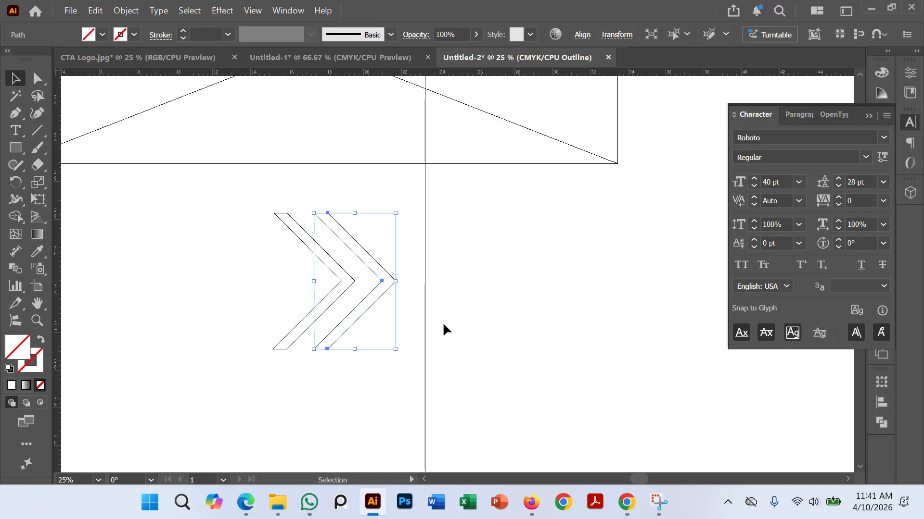
{"action": "key", "text": "ctrl"}
{"action": "key", "text": "ctrl+d"}
{"action": "key", "text": "ctrl+d"}
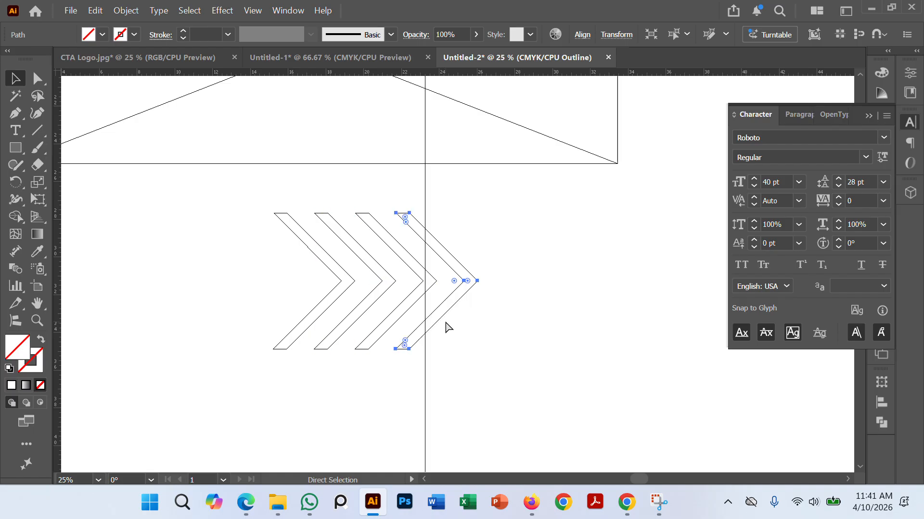
Step: Select all four chevrons, scale them down proportionally around their center, and deselect them
{"action": "key", "text": "v"}
{"action": "left_click", "coordinate": [543, 333]}
{"action": "left_click_drag", "start_coordinate": [222, 207], "coordinate": [554, 375]}
{"action": "left_click_drag", "start_coordinate": [472, 346], "coordinate": [402, 300]}
{"action": "left_click", "coordinate": [428, 313]}
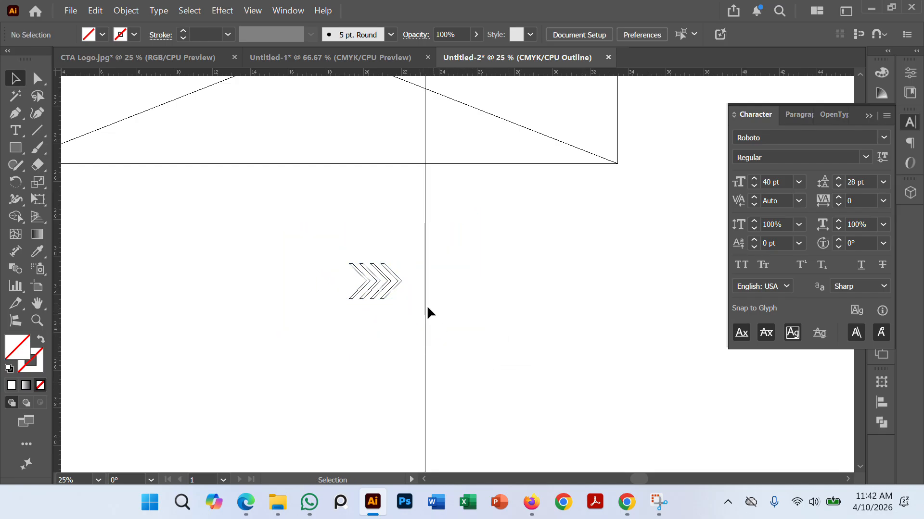
Step: Group the four small chevrons into one object and deselect the group
{"action": "left_click", "coordinate": [398, 280]}
{"action": "key", "text": "a"}
{"action": "key", "text": "v"}
{"action": "left_click", "coordinate": [447, 354]}
{"action": "left_click_drag", "start_coordinate": [313, 238], "coordinate": [456, 340]}
{"action": "key", "text": "a"}
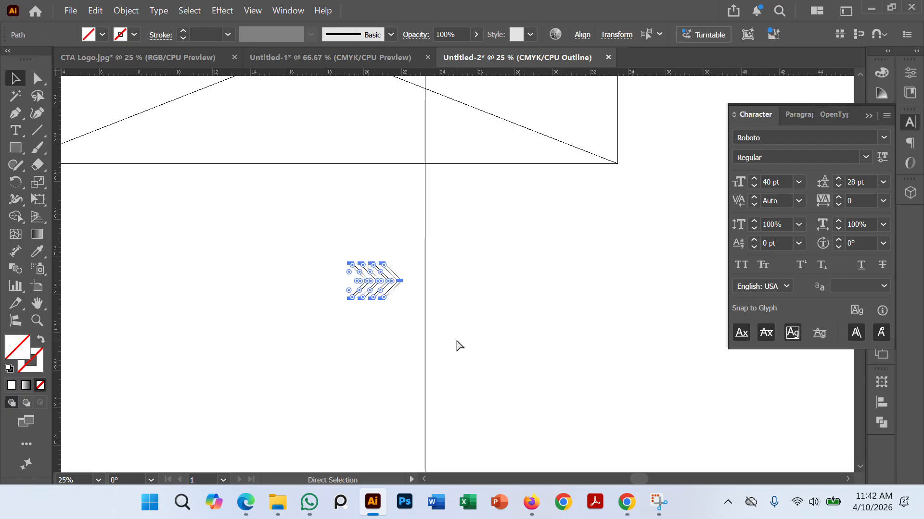
{"action": "left_click", "coordinate": [449, 288]}
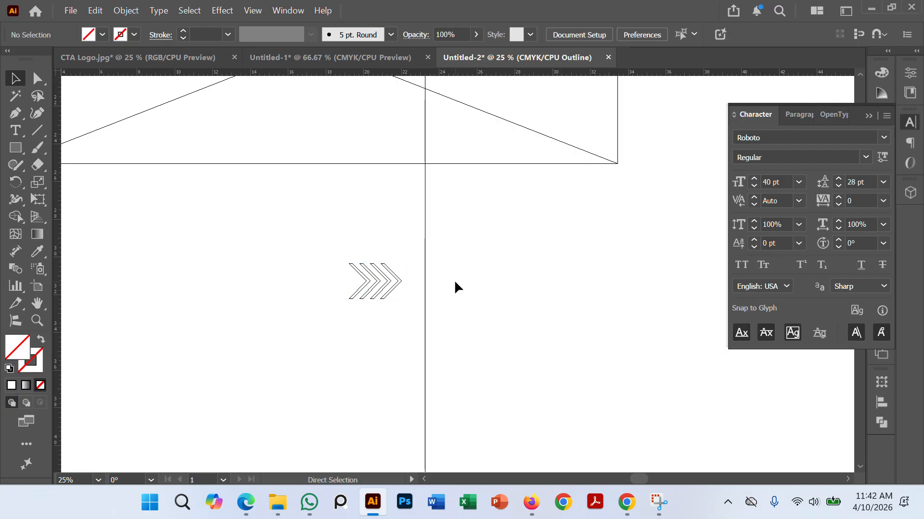
{"action": "key", "text": "v"}
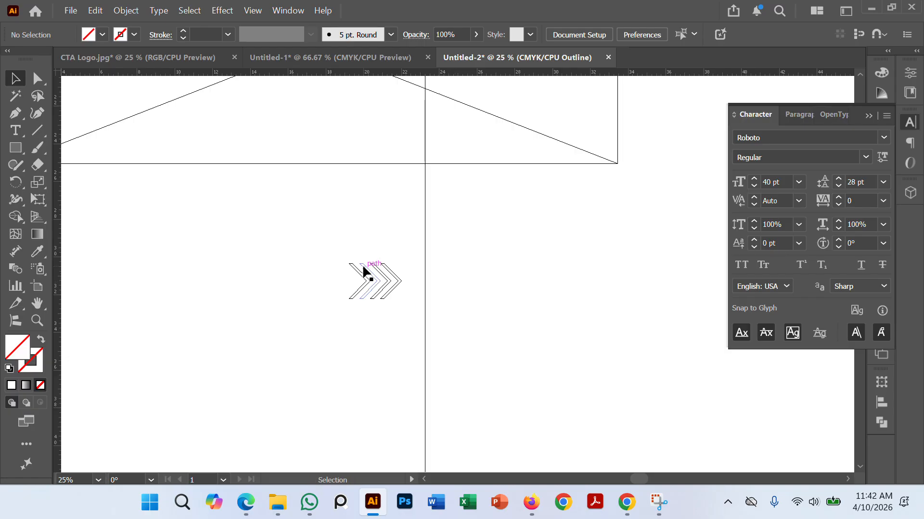
Step: Fill the grouped chevrons with white (ffffff), deselect them, and switch the display from Outline back to Preview
{"action": "left_click", "coordinate": [365, 273]}
{"action": "double_click", "coordinate": [21, 364]}
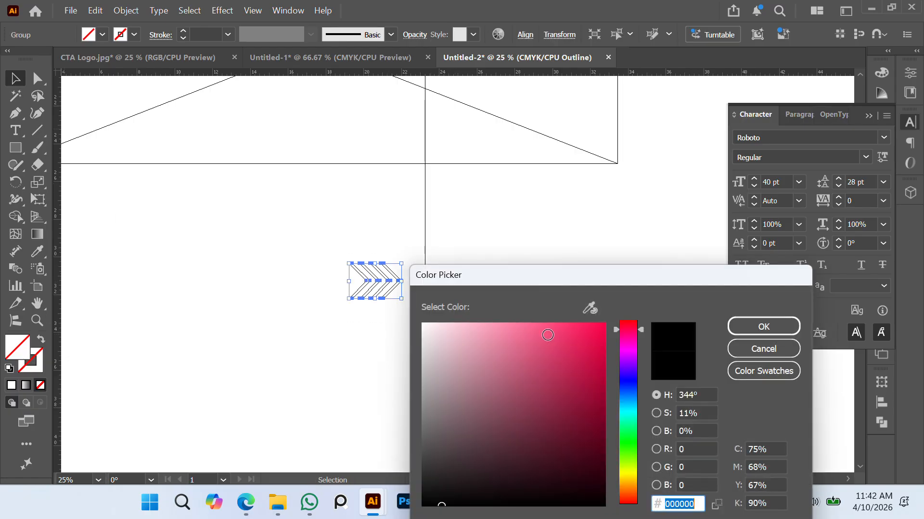
{"action": "type", "text": "ffffff"}
{"action": "left_click", "coordinate": [764, 327]}
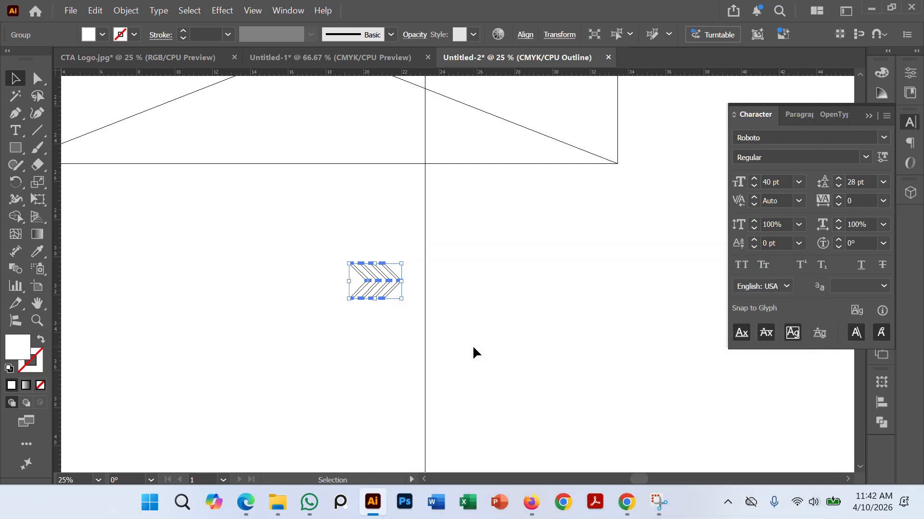
{"action": "left_click", "coordinate": [472, 345]}
{"action": "key", "text": "ctrl+y"}
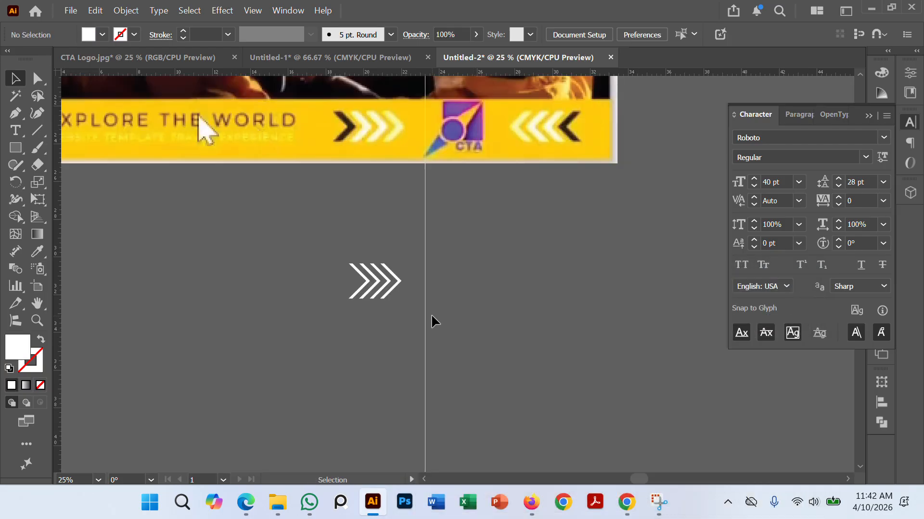
Step: Move the white chevron group up, directly beneath the sample banner's first set of arrows, and deselect it
{"action": "scroll", "coordinate": [396, 282], "scroll_direction": "up", "scroll_amount": 2}
{"action": "left_click_drag", "start_coordinate": [424, 240], "coordinate": [479, 357]}
{"action": "scroll", "coordinate": [470, 313], "scroll_direction": "down", "scroll_amount": 1}
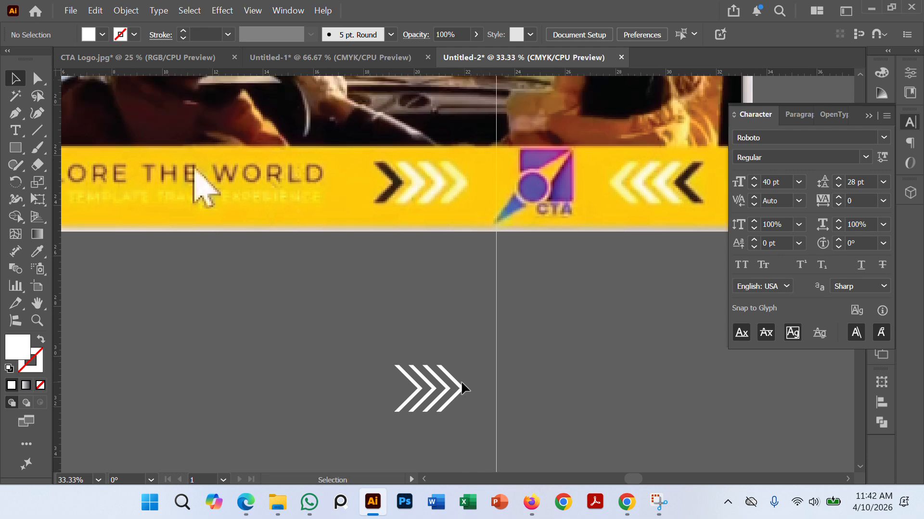
{"action": "left_click_drag", "start_coordinate": [446, 387], "coordinate": [426, 309]}
{"action": "left_click", "coordinate": [472, 338]}
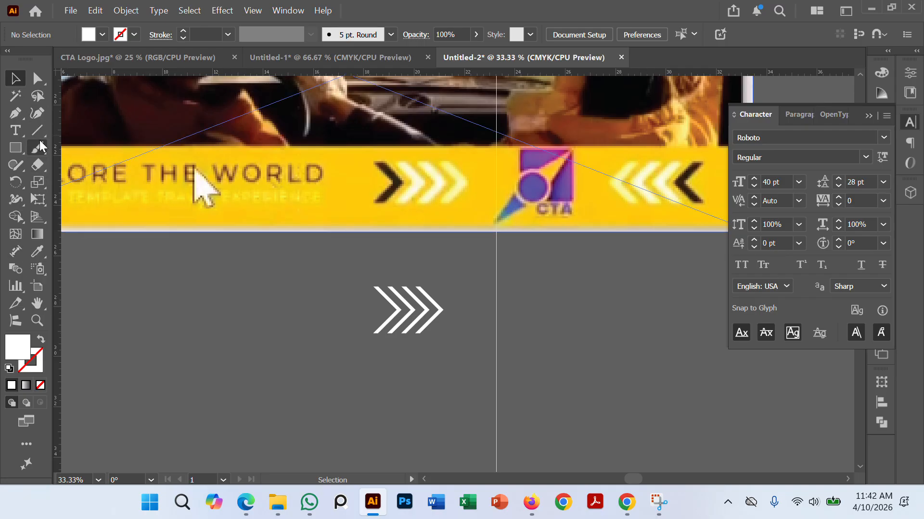
Step: Ungroup the chevrons and fill only the leftmost one with near-black 0c0c0c
{"action": "right_click", "coordinate": [420, 311]}
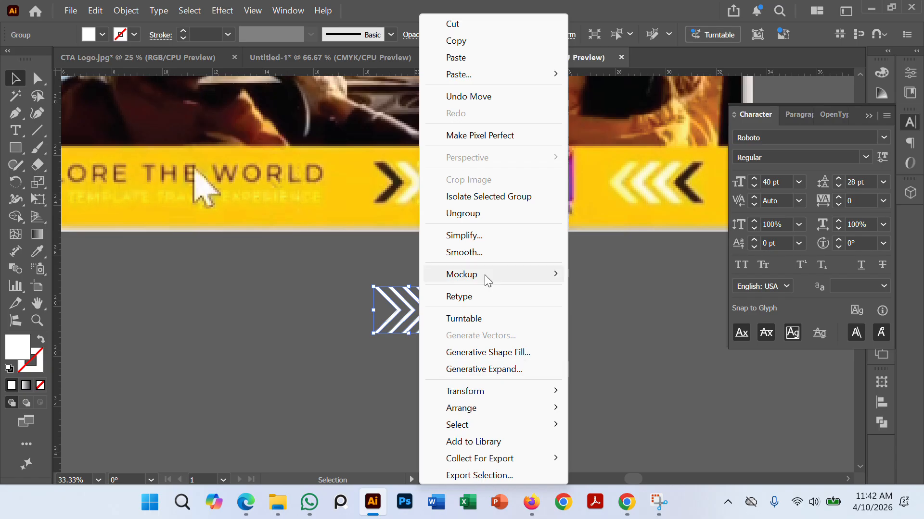
{"action": "left_click", "coordinate": [465, 213]}
{"action": "left_click", "coordinate": [539, 383]}
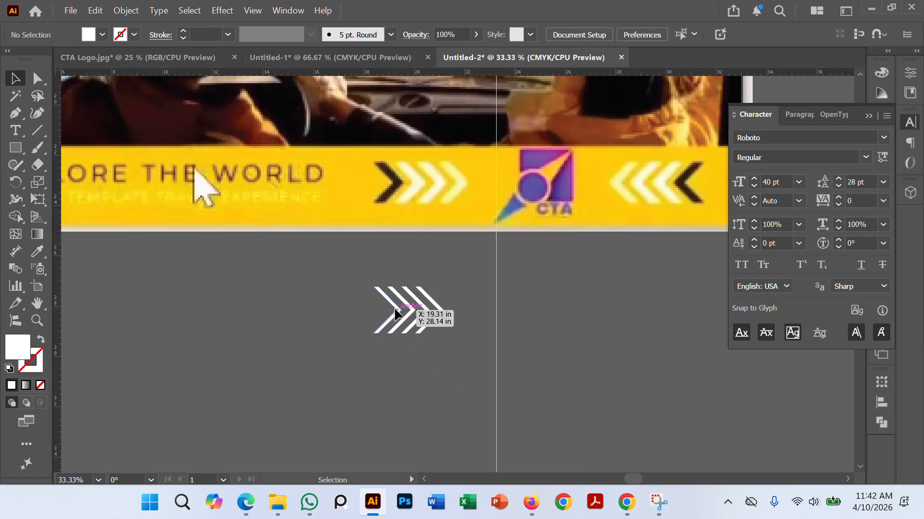
{"action": "left_click", "coordinate": [398, 311]}
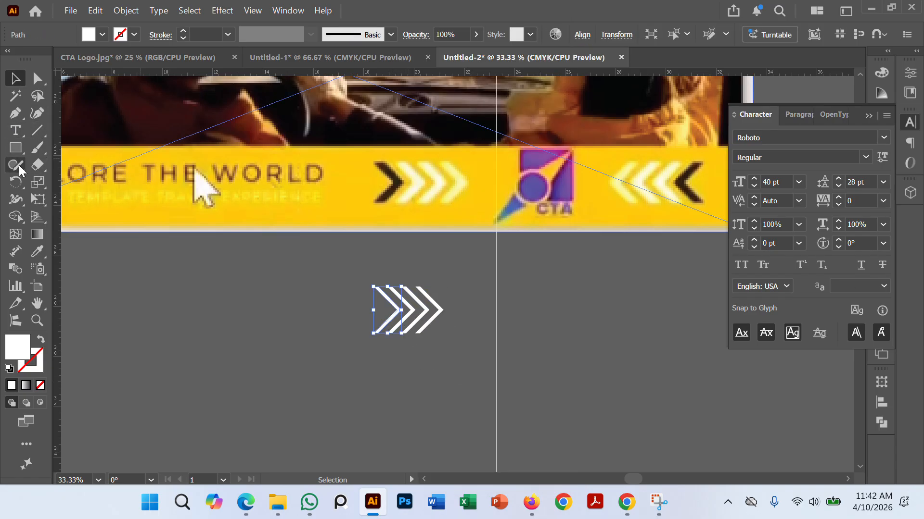
{"action": "double_click", "coordinate": [18, 347]}
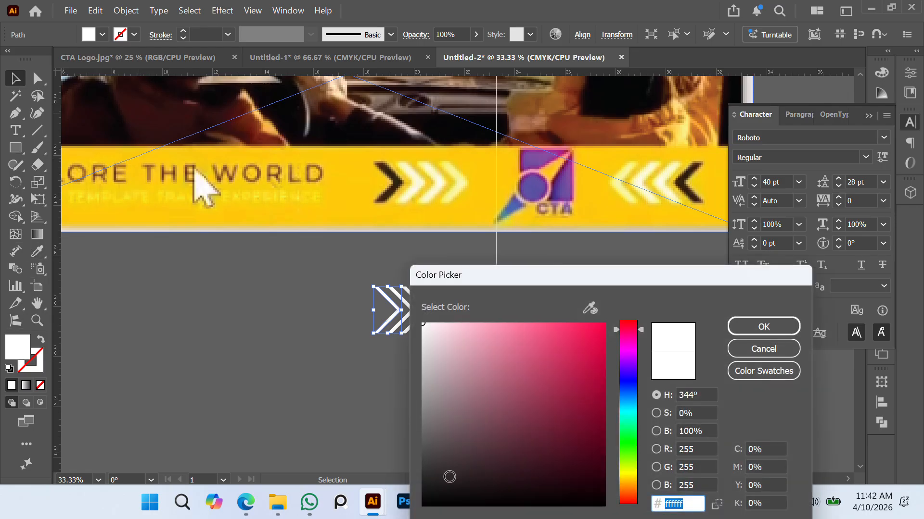
{"action": "mouse_move", "coordinate": [449, 477]}
{"action": "left_mouse_down"}
{"action": "mouse_move", "coordinate": [423, 508]}
{"action": "mouse_move", "coordinate": [425, 496]}
{"action": "left_mouse_up"}
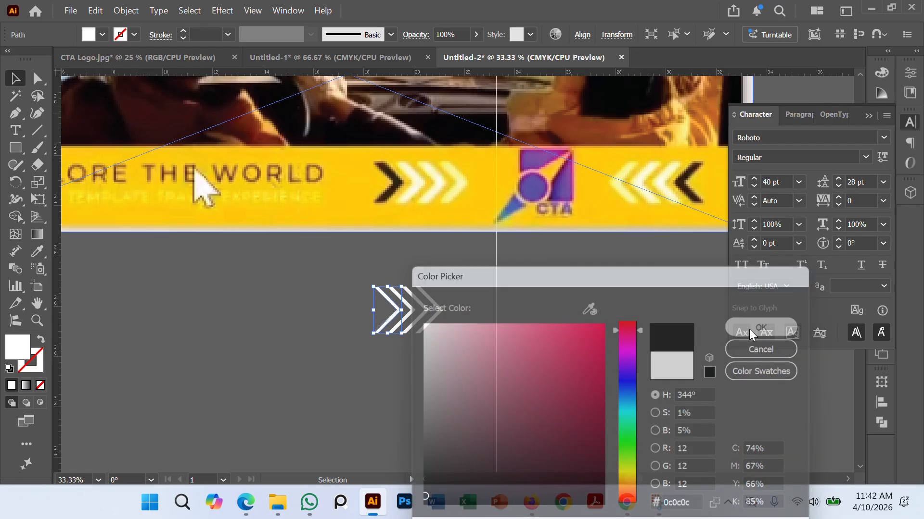
{"action": "left_click", "coordinate": [749, 329]}
{"action": "left_click", "coordinate": [507, 357]}
Step: Move all four chevrons from below the sample banner onto the display's lower yellow band, right of the vertical center guide
{"action": "scroll", "coordinate": [406, 327], "scroll_direction": "up", "scroll_amount": 1}
{"action": "scroll", "coordinate": [472, 301], "scroll_direction": "down", "scroll_amount": 2}
{"action": "left_click_drag", "start_coordinate": [553, 240], "coordinate": [464, 380]}
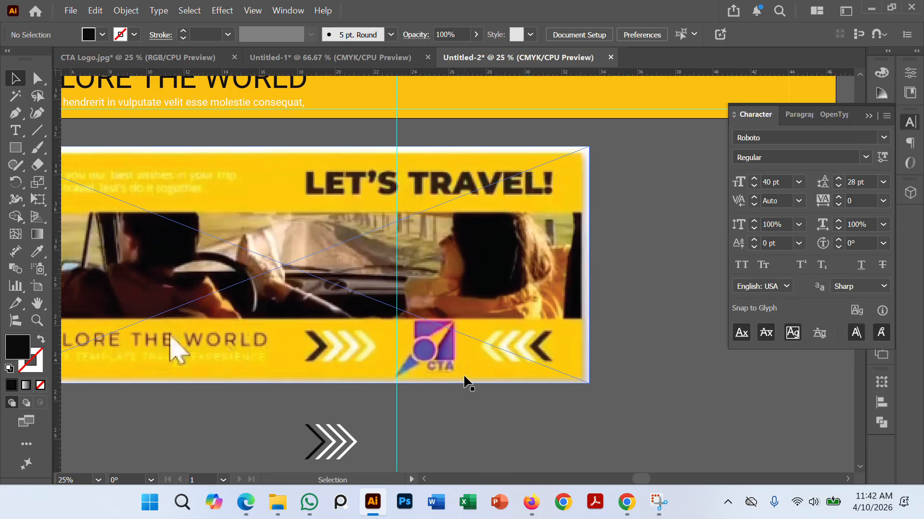
{"action": "scroll", "coordinate": [464, 378], "scroll_direction": "down", "scroll_amount": 1}
{"action": "left_click_drag", "start_coordinate": [608, 332], "coordinate": [589, 283]}
{"action": "scroll", "coordinate": [387, 377], "scroll_direction": "up", "scroll_amount": 1}
{"action": "left_click_drag", "start_coordinate": [470, 330], "coordinate": [452, 355]}
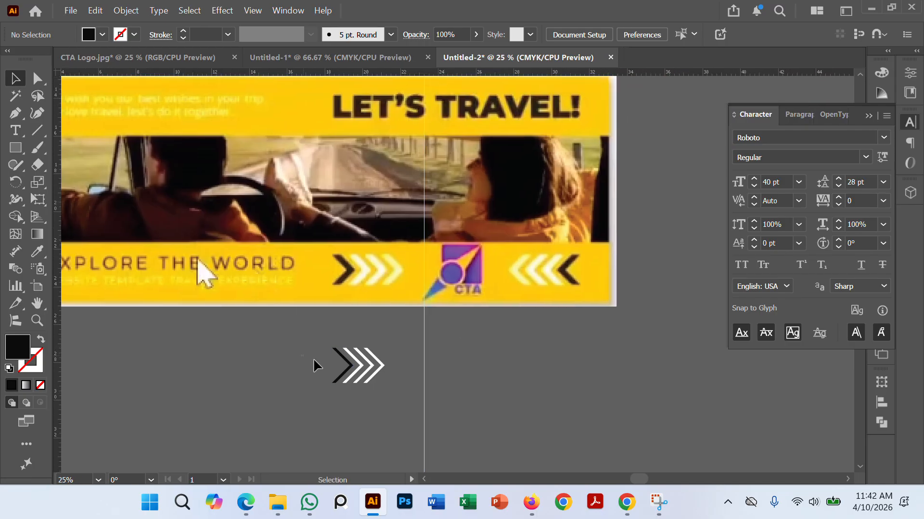
{"action": "left_click_drag", "start_coordinate": [363, 363], "coordinate": [512, 104]}
{"action": "scroll", "coordinate": [528, 153], "scroll_direction": "up", "scroll_amount": 4}
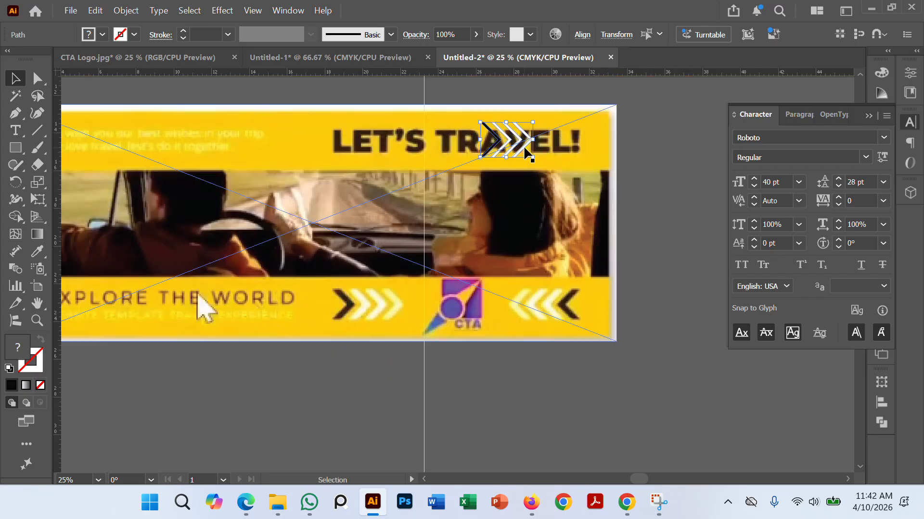
{"action": "left_click_drag", "start_coordinate": [506, 216], "coordinate": [544, 124]}
{"action": "left_click", "coordinate": [685, 211]}
Step: Select all four chevrons on the lower yellow band and enlarge them proportionally around their center to nearly the band's height
{"action": "scroll", "coordinate": [651, 206], "scroll_direction": "up", "scroll_amount": 2}
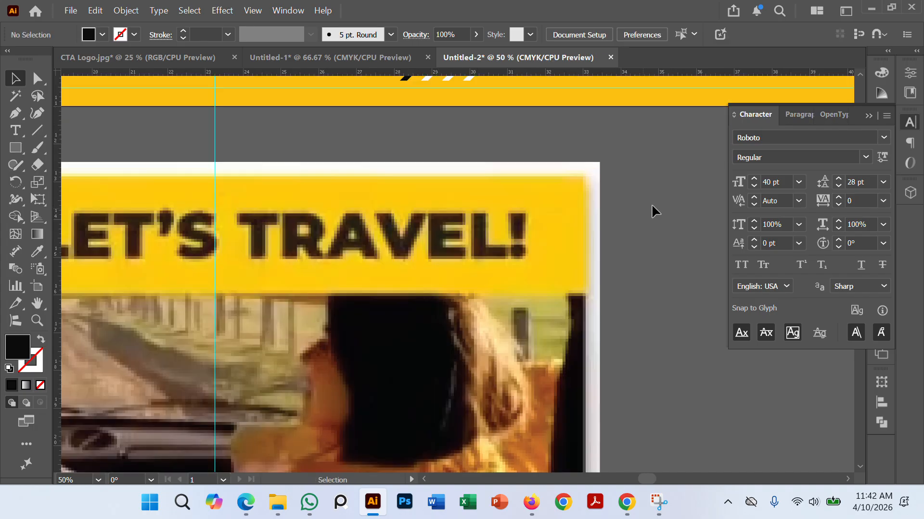
{"action": "left_click_drag", "start_coordinate": [654, 209], "coordinate": [534, 371]}
{"action": "scroll", "coordinate": [483, 304], "scroll_direction": "down", "scroll_amount": 1}
{"action": "left_click_drag", "start_coordinate": [481, 304], "coordinate": [522, 347]}
{"action": "scroll", "coordinate": [414, 312], "scroll_direction": "up", "scroll_amount": 2}
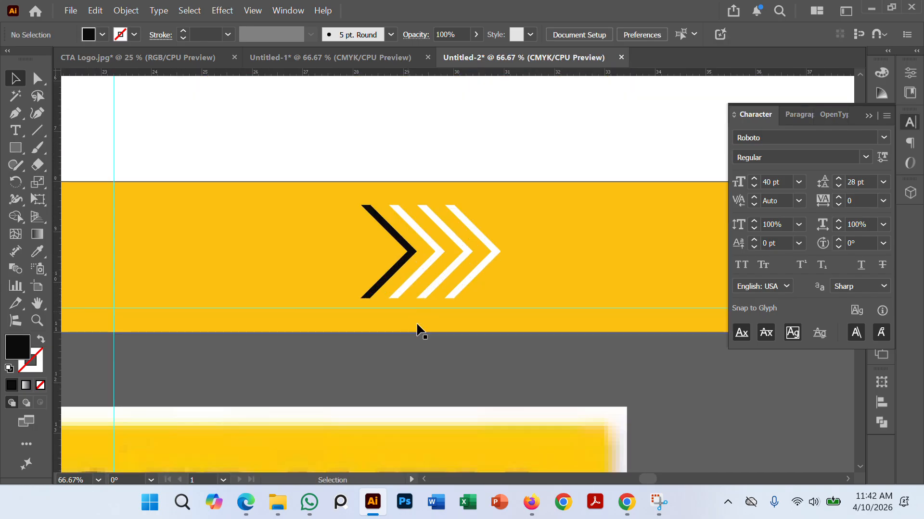
{"action": "left_click", "coordinate": [495, 249]}
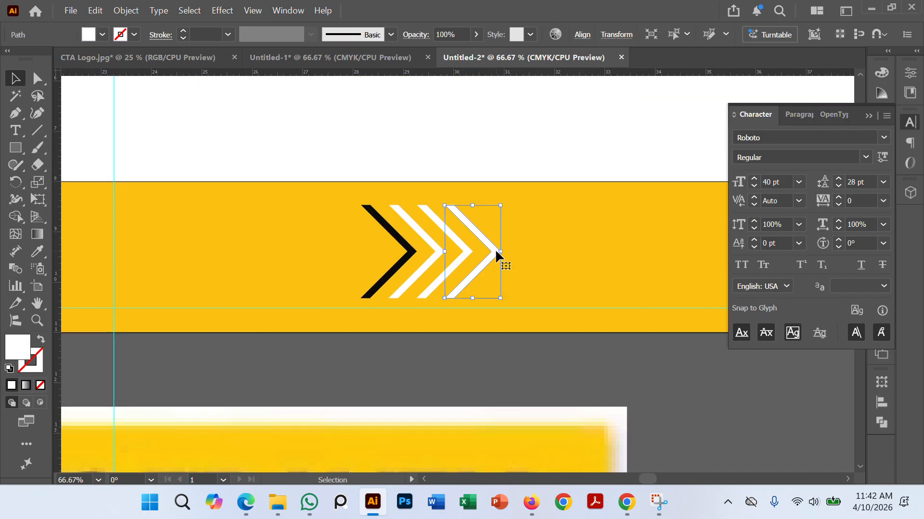
{"action": "left_click", "coordinate": [415, 255]}
{"action": "left_click", "coordinate": [437, 246], "text": "shift"}
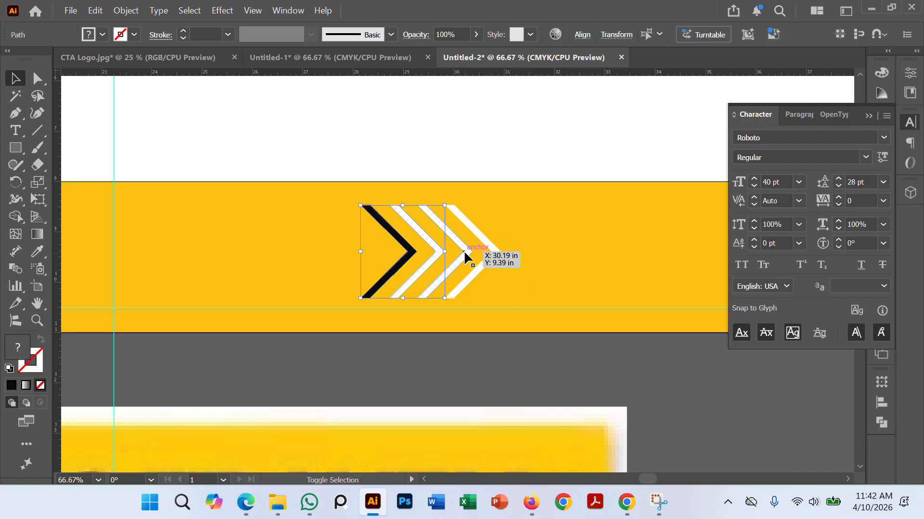
{"action": "left_click", "coordinate": [463, 251], "text": "shift"}
{"action": "left_click", "coordinate": [492, 250], "text": "shift"}
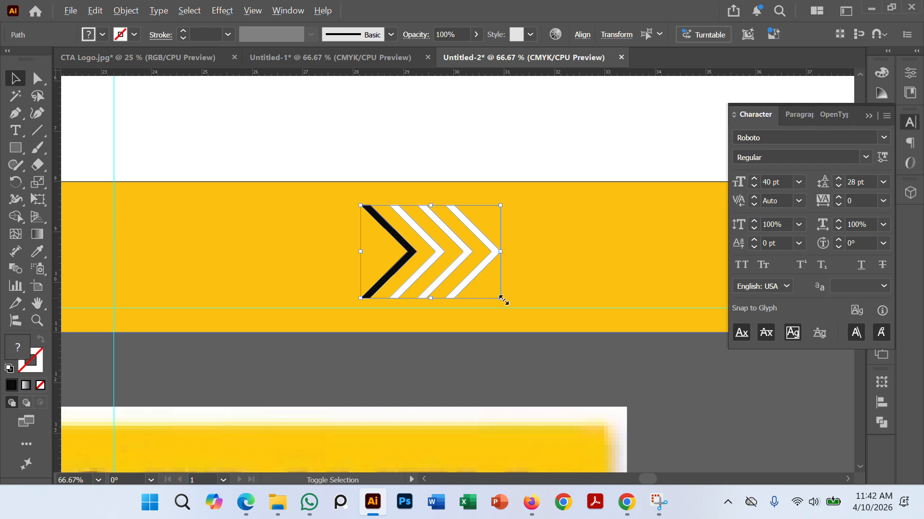
{"action": "left_click_drag", "start_coordinate": [500, 298], "coordinate": [522, 315]}
{"action": "scroll", "coordinate": [522, 316], "scroll_direction": "right", "scroll_amount": 1}
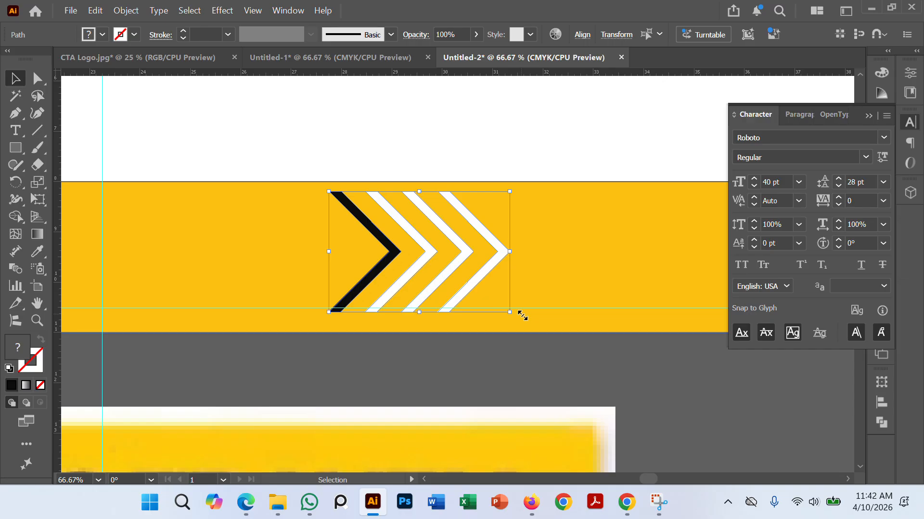
Step: Nudge the enlarged chevrons up until they sit between the band's top edge and the lower margin guide, and deselect them
{"action": "key", "text": "Up"}
{"action": "key", "text": "Up"}
{"action": "key", "text": "Up"}
{"action": "key", "text": "Up"}
{"action": "key", "text": "Up"}
{"action": "key", "text": "Up"}
{"action": "key", "text": "Up"}
{"action": "key", "text": "Up"}
{"action": "key", "text": "Up"}
{"action": "key", "text": "Up"}
{"action": "key", "text": "Up"}
{"action": "key", "text": "Up"}
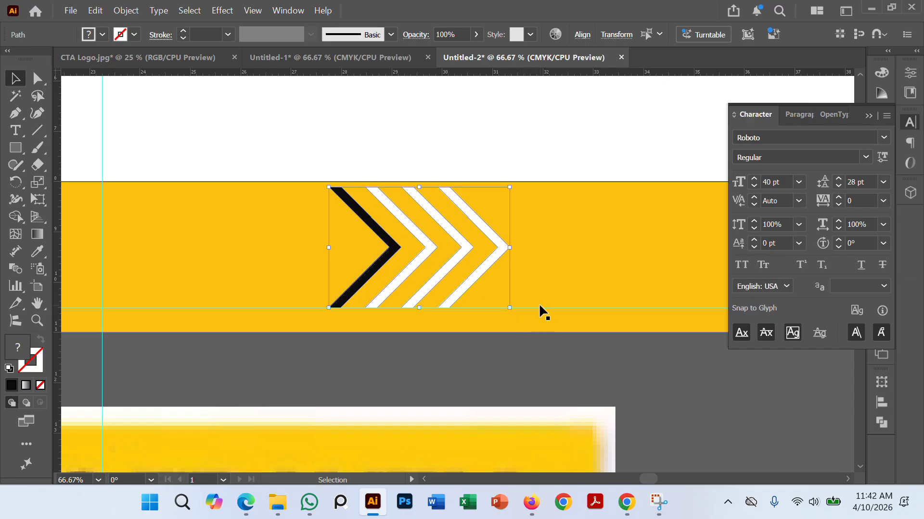
{"action": "key", "text": "Up"}
{"action": "key", "text": "Up"}
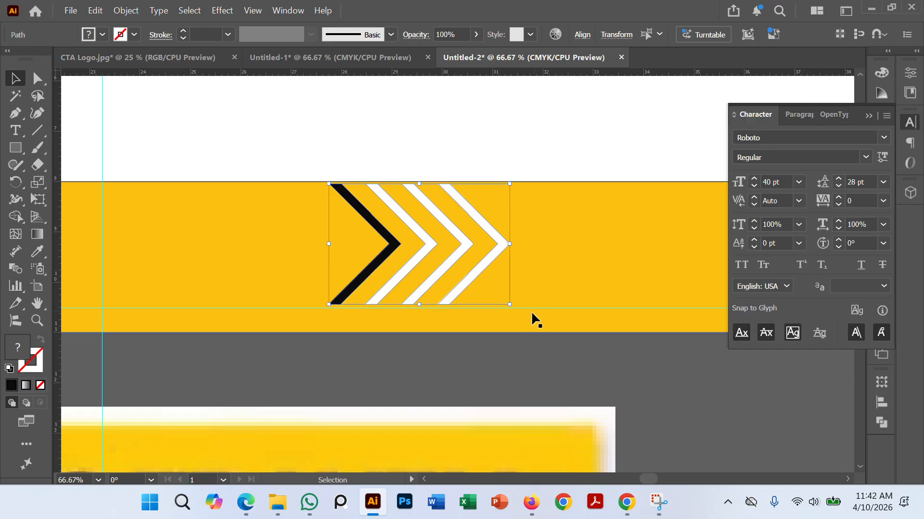
{"action": "key", "text": "ctrl+shift+a"}
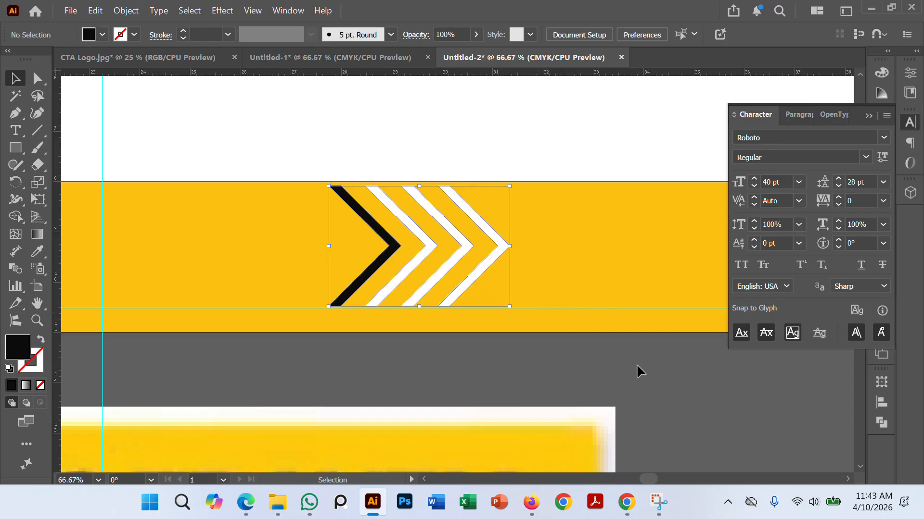
Step: Group the black chevron and the three white chevrons on the lower band into one object and deselect it
{"action": "scroll", "coordinate": [538, 344], "scroll_direction": "down", "scroll_amount": 3}
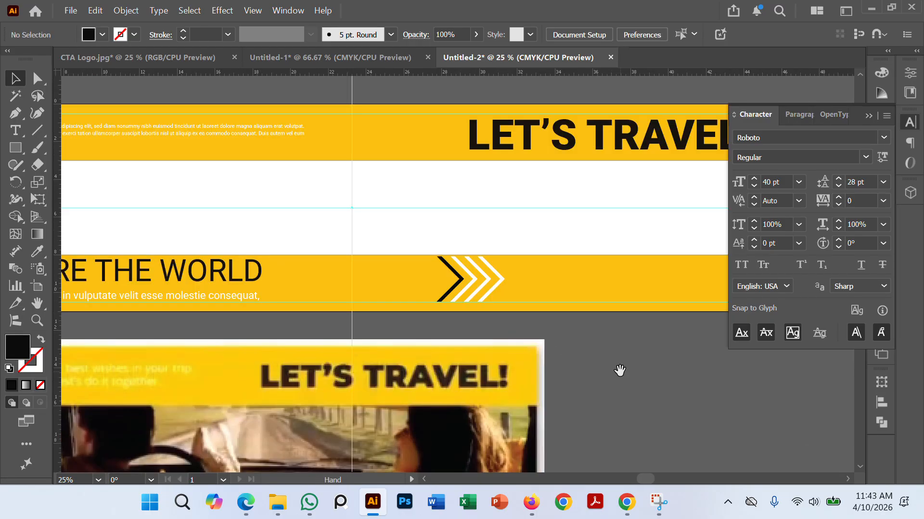
{"action": "scroll", "coordinate": [570, 263], "scroll_direction": "down", "scroll_amount": 2}
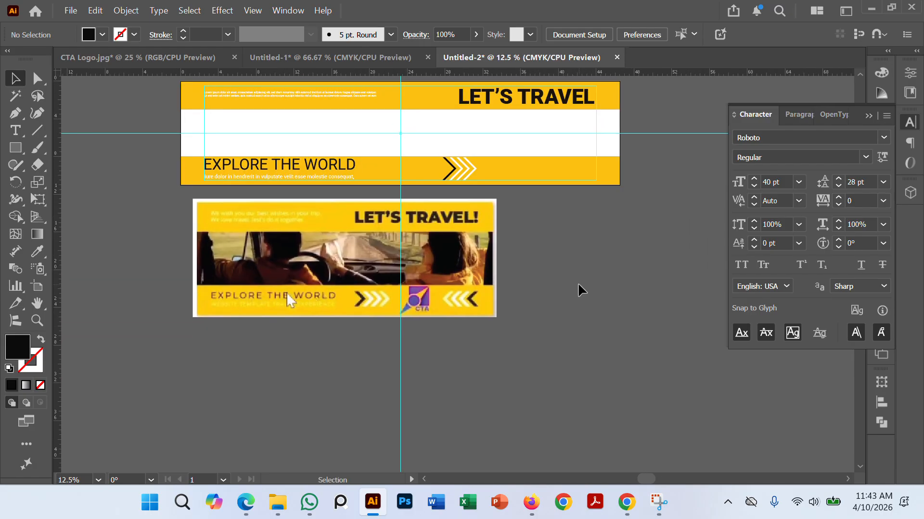
{"action": "scroll", "coordinate": [582, 280], "scroll_direction": "up", "scroll_amount": 2}
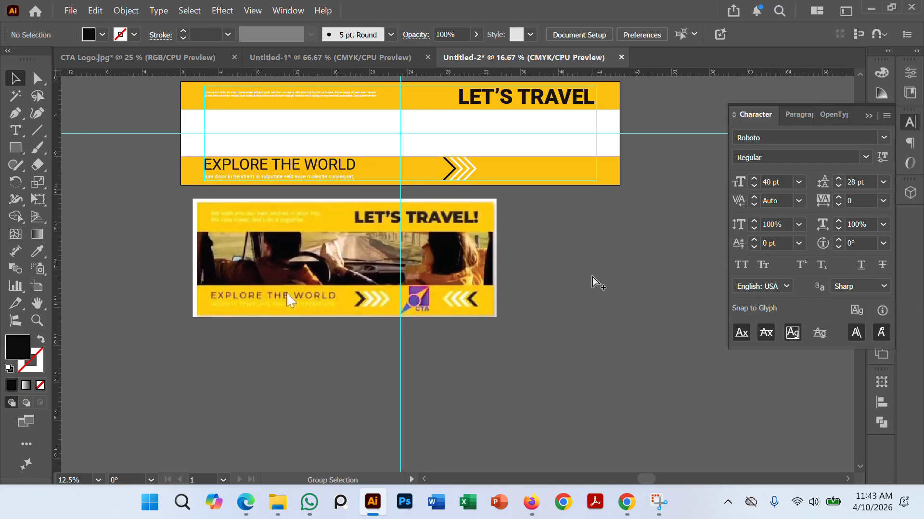
{"action": "scroll", "coordinate": [449, 275], "scroll_direction": "up", "scroll_amount": 2}
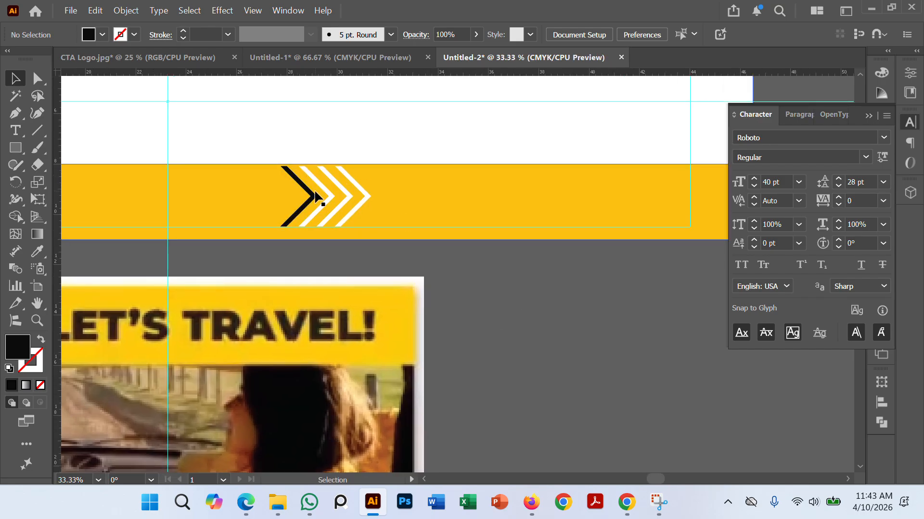
{"action": "left_click", "coordinate": [329, 199]}
{"action": "left_click", "coordinate": [330, 194], "text": "shift"}
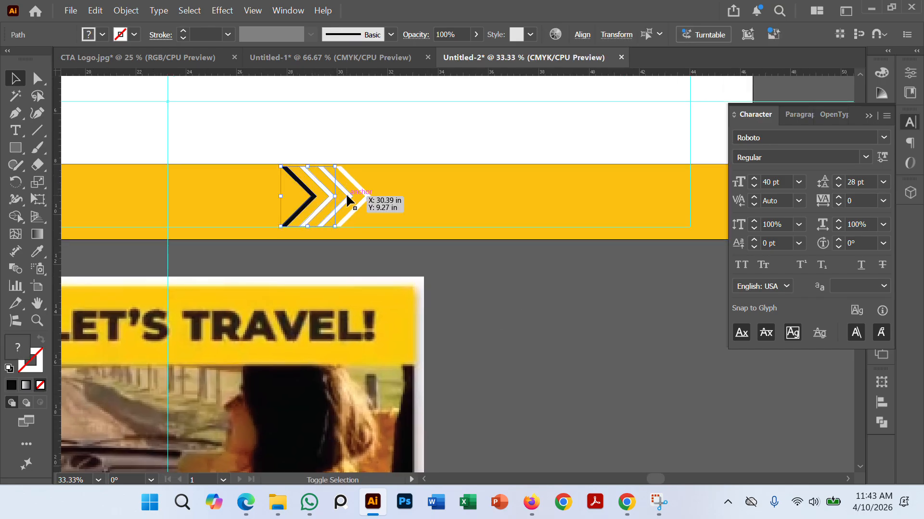
{"action": "left_click", "coordinate": [346, 193], "text": "shift"}
{"action": "left_click", "coordinate": [366, 193], "text": "shift"}
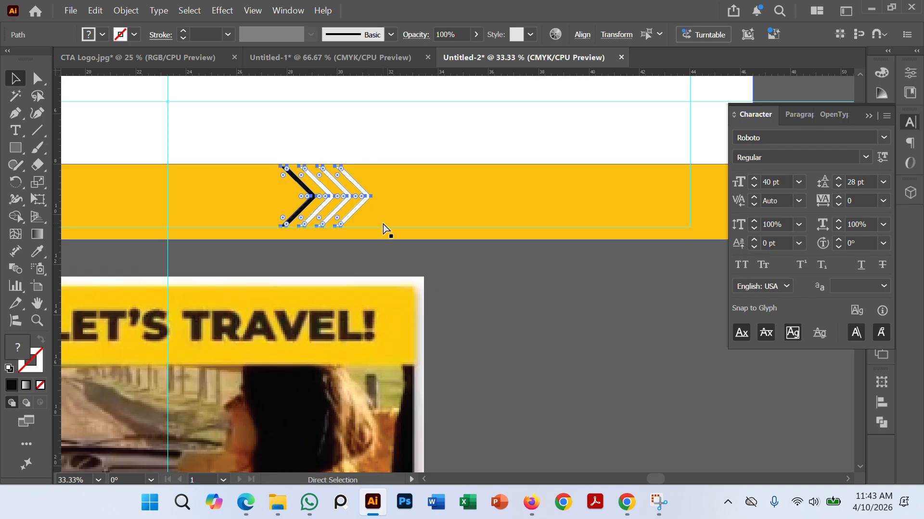
{"action": "left_click", "coordinate": [457, 299]}
Step: Copy the chevron group toward the right end of the lower band and reflect the copy across the vertical axis
{"action": "left_click_drag", "start_coordinate": [346, 195], "coordinate": [635, 206]}
{"action": "scroll", "coordinate": [606, 293], "scroll_direction": "right", "scroll_amount": 3}
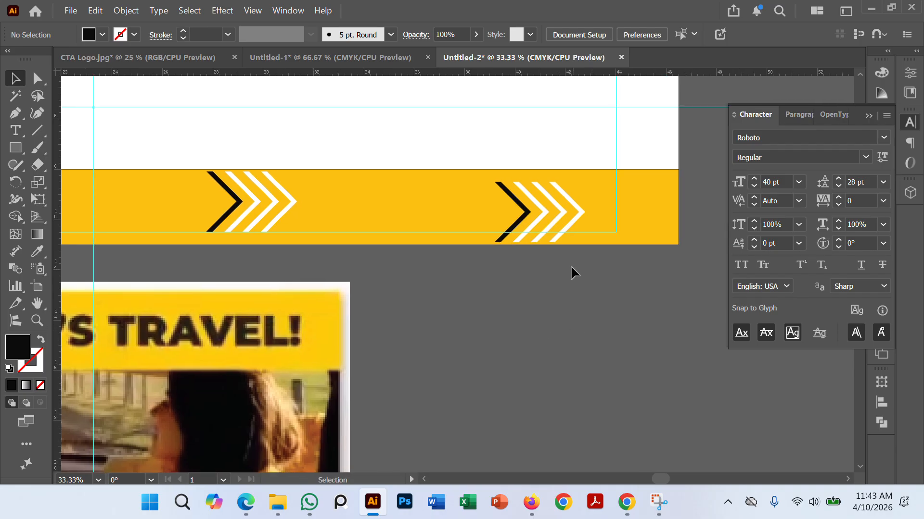
{"action": "right_click", "coordinate": [543, 210]}
{"action": "mouse_move", "coordinate": [607, 395]}
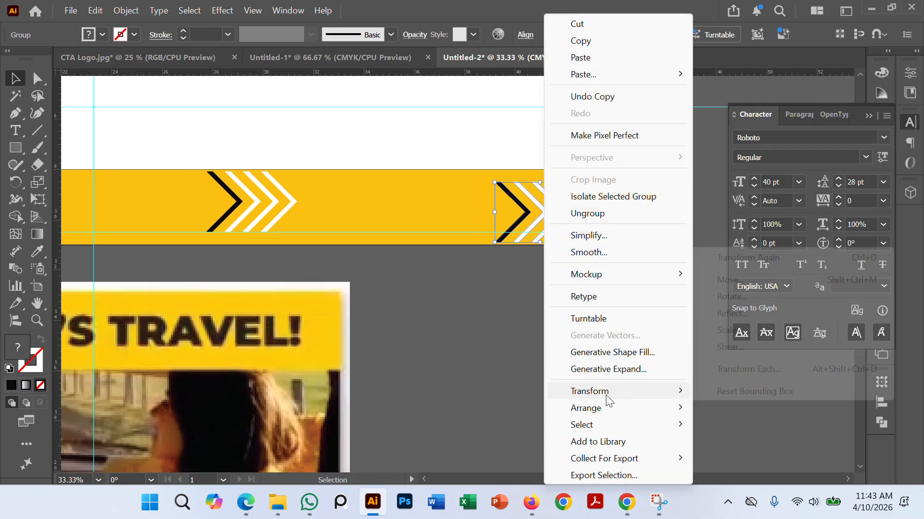
{"action": "left_click", "coordinate": [731, 313]}
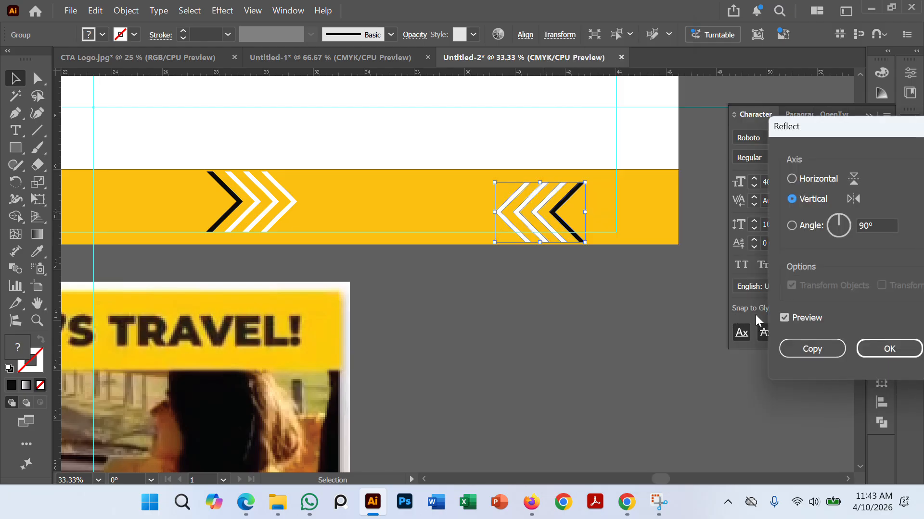
{"action": "left_click", "coordinate": [888, 350]}
{"action": "left_click", "coordinate": [523, 307]}
Step: Move the mirrored chevron group up and slightly right, between the lower band's top edge and the lower margin guide, and deselect it
{"action": "scroll", "coordinate": [539, 306], "scroll_direction": "down", "scroll_amount": 1}
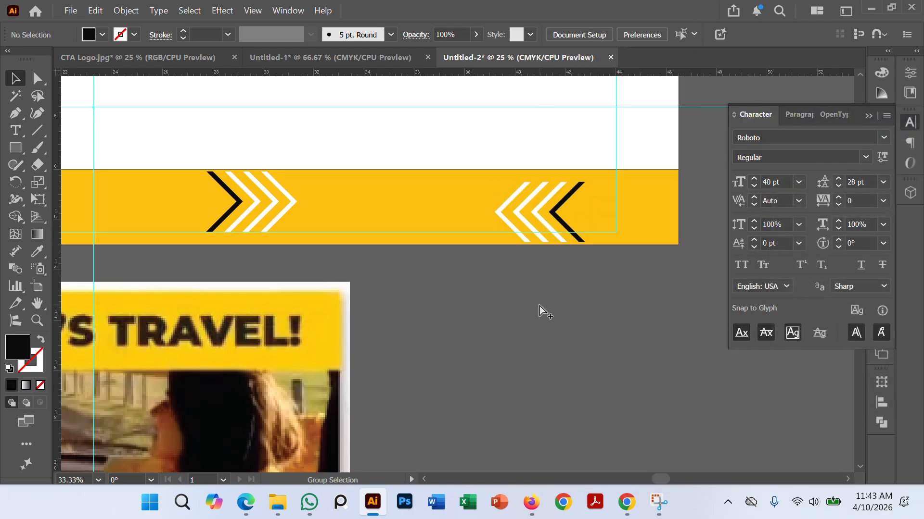
{"action": "left_click_drag", "start_coordinate": [566, 303], "coordinate": [534, 346]}
{"action": "scroll", "coordinate": [541, 329], "scroll_direction": "up", "scroll_amount": 2}
{"action": "scroll", "coordinate": [549, 334], "scroll_direction": "up", "scroll_amount": 2}
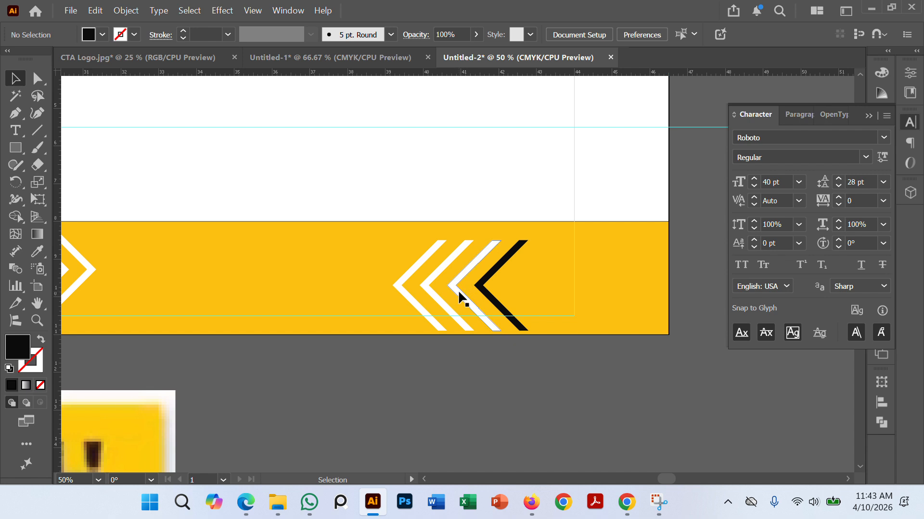
{"action": "left_click_drag", "start_coordinate": [458, 292], "coordinate": [474, 278]}
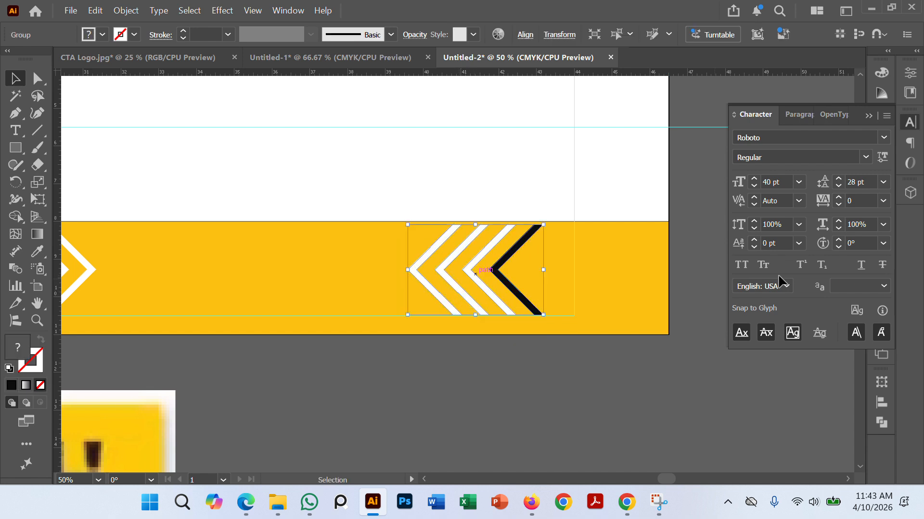
{"action": "key", "text": "Right"}
{"action": "key", "text": "Right"}
{"action": "key", "text": "Right"}
{"action": "key", "text": "Right"}
{"action": "key", "text": "Right"}
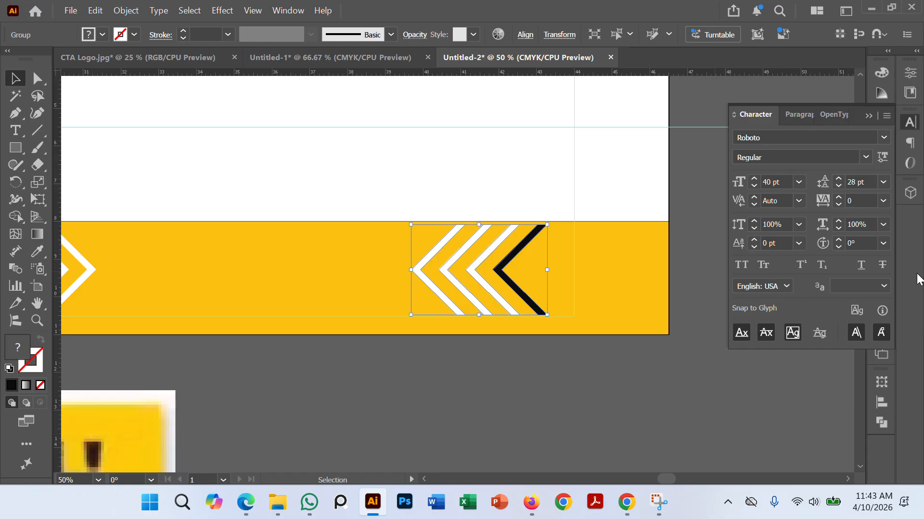
{"action": "key", "text": "Up"}
{"action": "key", "text": "Up"}
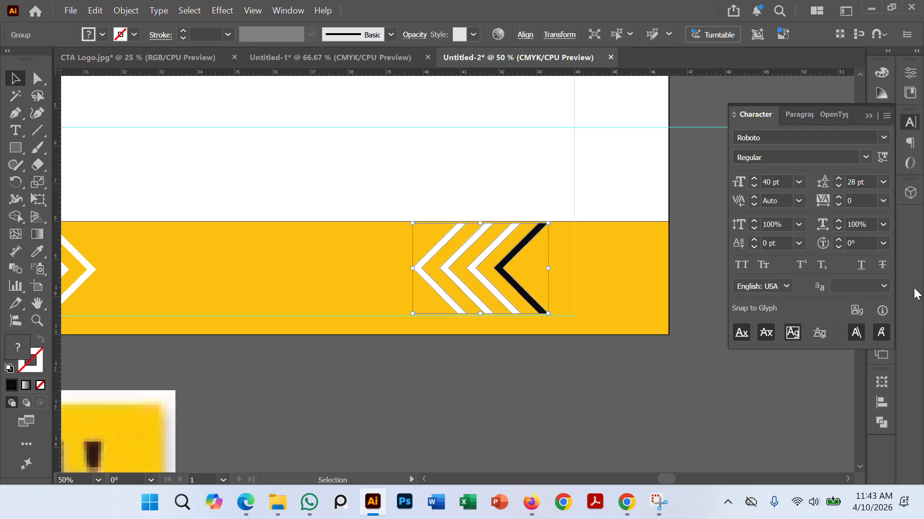
{"action": "left_click", "coordinate": [591, 379]}
Step: Move the mirrored chevron group right until its black chevron meets the right margin guide, raise it above the lower guide, and deselect it
{"action": "scroll", "coordinate": [589, 379], "scroll_direction": "down", "scroll_amount": 1}
{"action": "left_click_drag", "start_coordinate": [528, 385], "coordinate": [592, 378]}
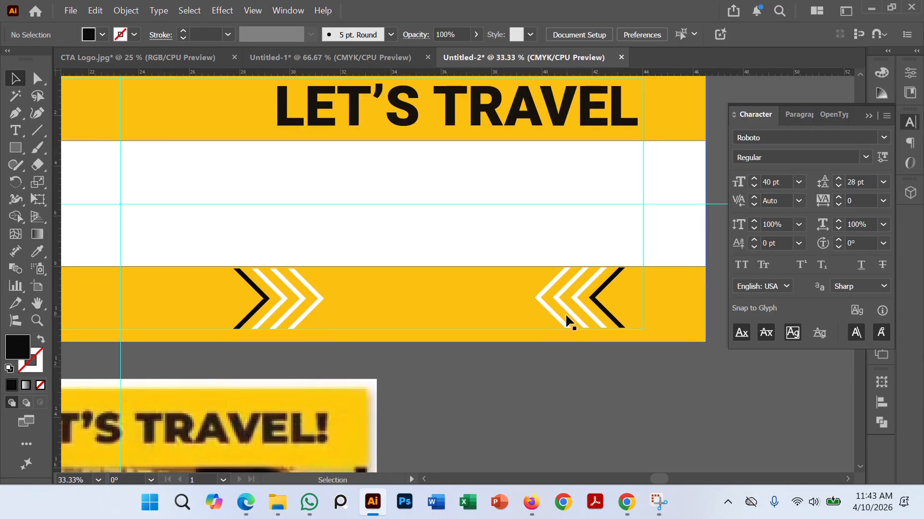
{"action": "left_click_drag", "start_coordinate": [564, 304], "coordinate": [581, 311]}
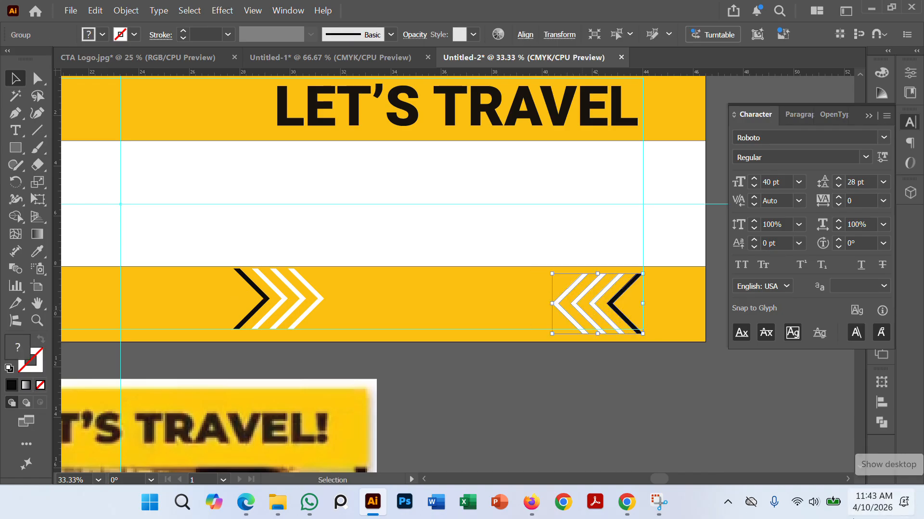
{"action": "left_click", "coordinate": [605, 391]}
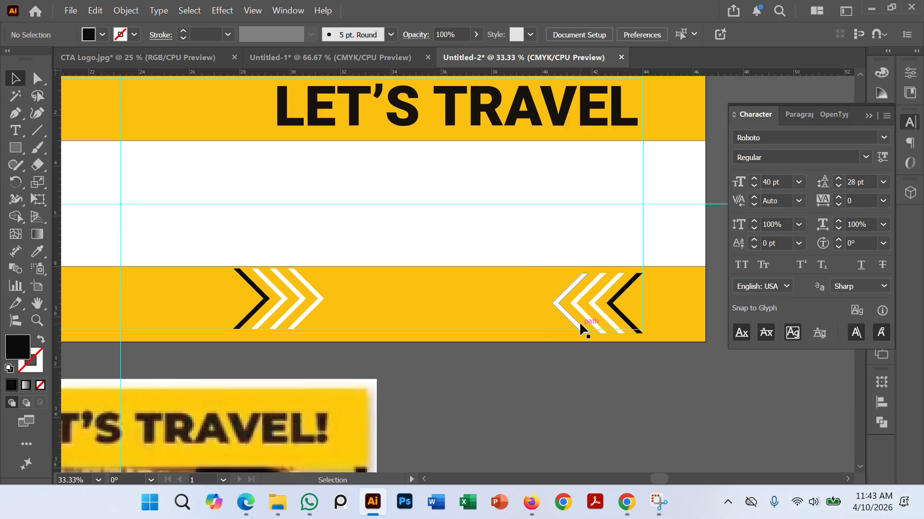
{"action": "left_click", "coordinate": [581, 310]}
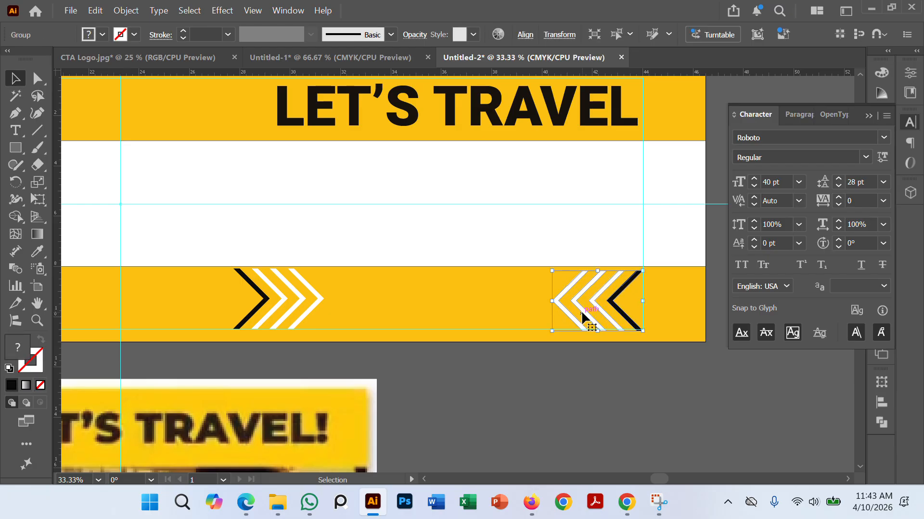
{"action": "left_click", "coordinate": [584, 361]}
Step: Align the vertical centers of the two chevron groups on the lower band and deselect them
{"action": "left_click", "coordinate": [292, 298]}
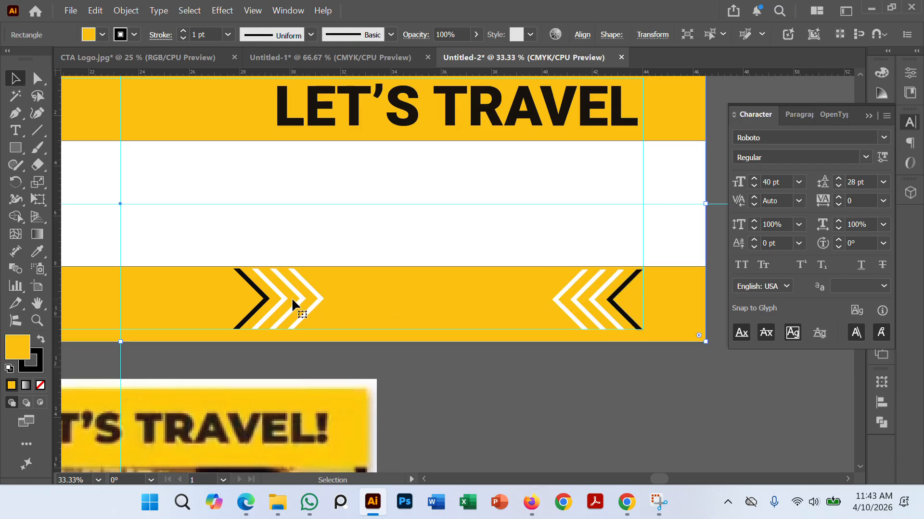
{"action": "left_click", "coordinate": [299, 298]}
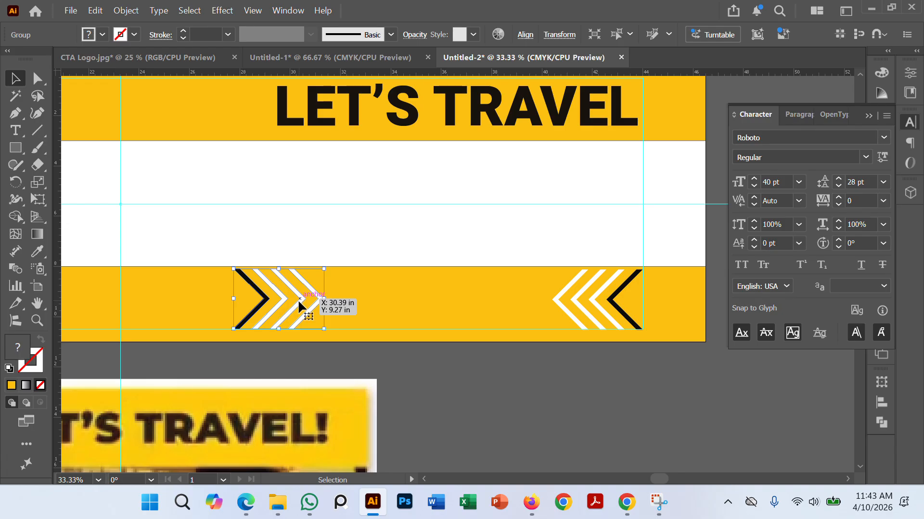
{"action": "left_click", "coordinate": [578, 302], "text": "shift"}
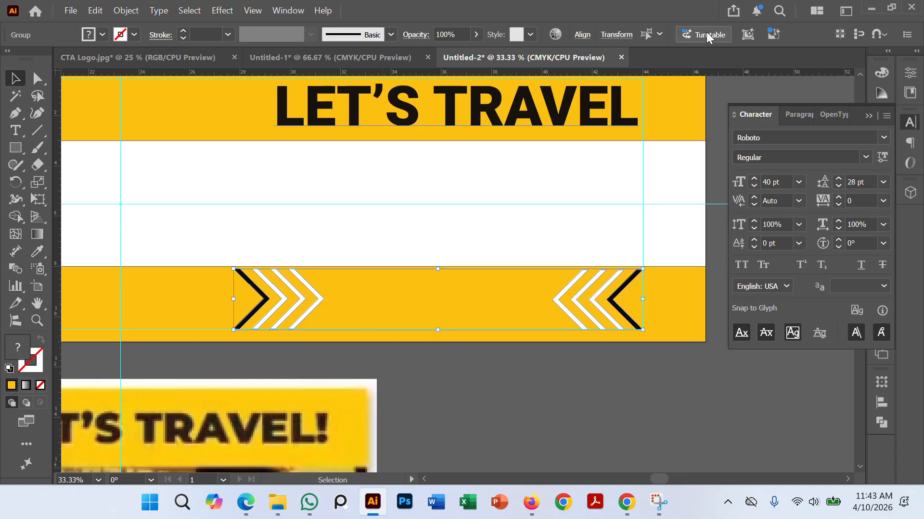
{"action": "left_click", "coordinate": [582, 34]}
{"action": "left_click", "coordinate": [551, 77]}
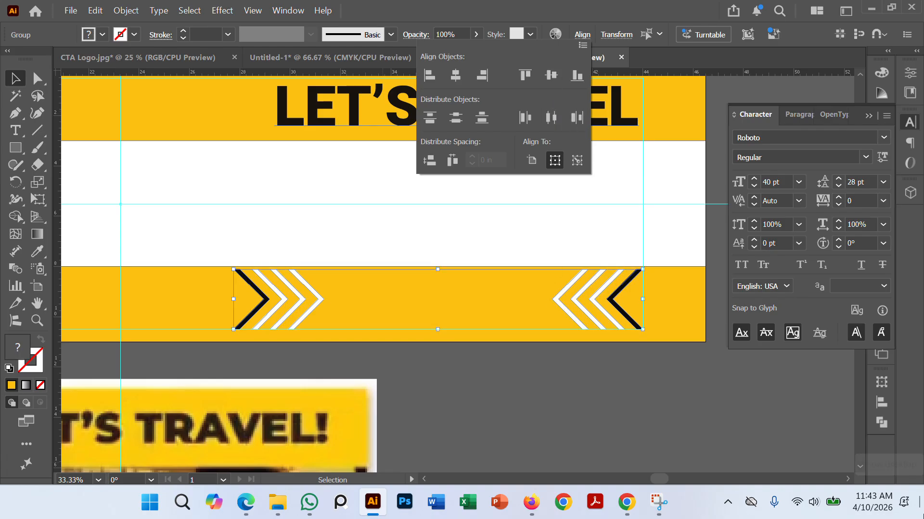
{"action": "key", "text": "Escape"}
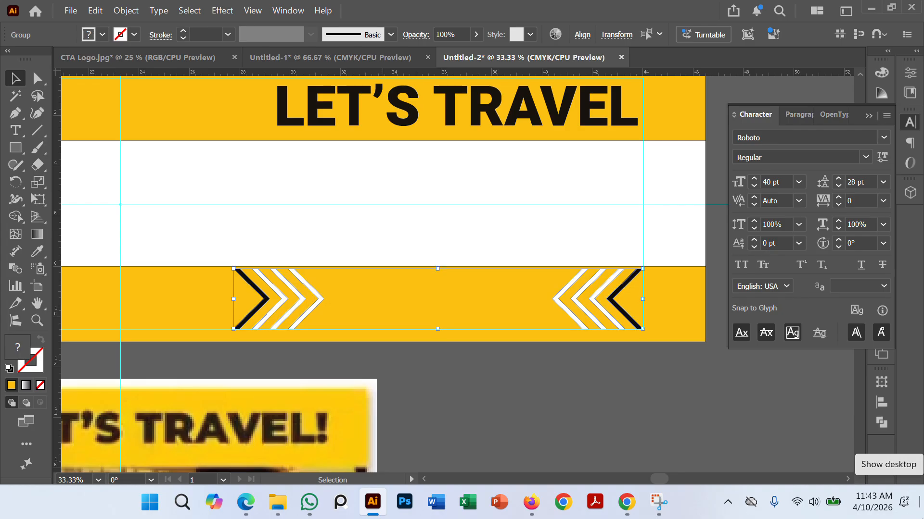
{"action": "left_click", "coordinate": [631, 375]}
Step: Switch to the Untitled-1 document and select the complete CTA logo group
{"action": "scroll", "coordinate": [534, 328], "scroll_direction": "down", "scroll_amount": 3}
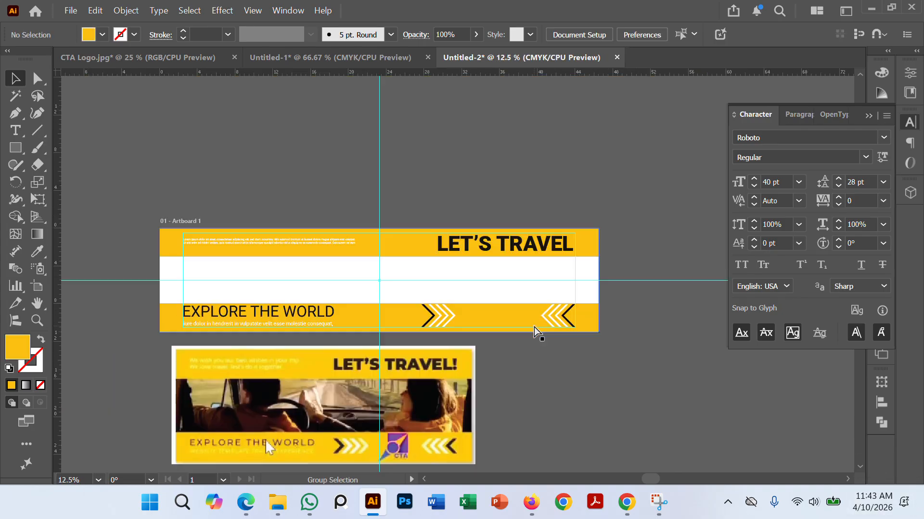
{"action": "left_click_drag", "start_coordinate": [589, 408], "coordinate": [572, 382]}
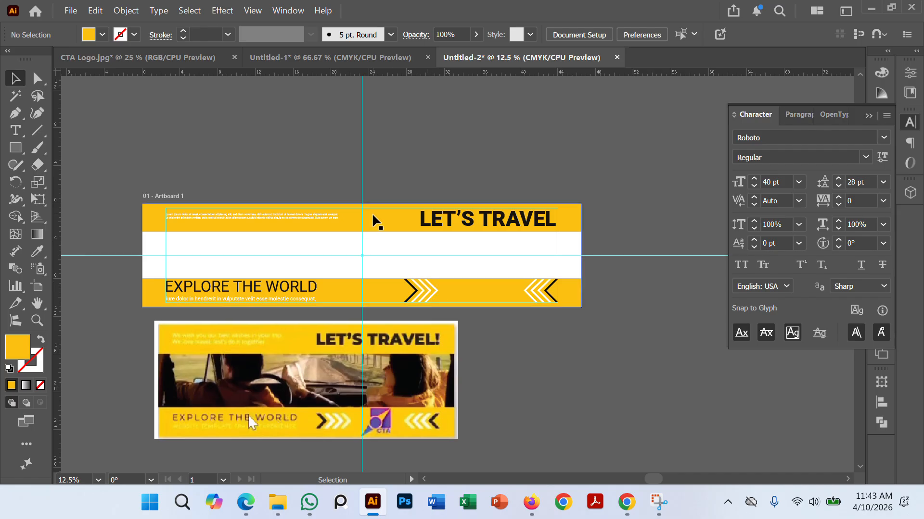
{"action": "scroll", "coordinate": [356, 212], "scroll_direction": "up", "scroll_amount": 1}
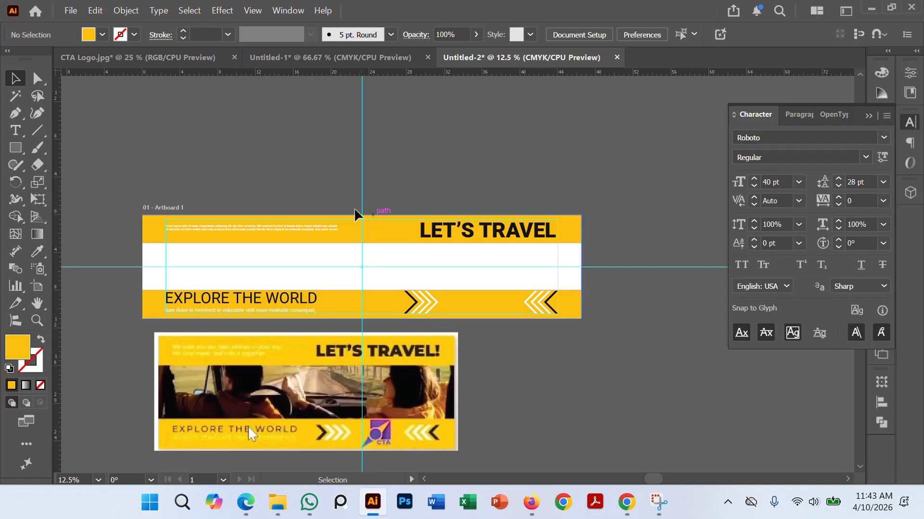
{"action": "left_click", "coordinate": [157, 59]}
{"action": "left_click", "coordinate": [298, 64]}
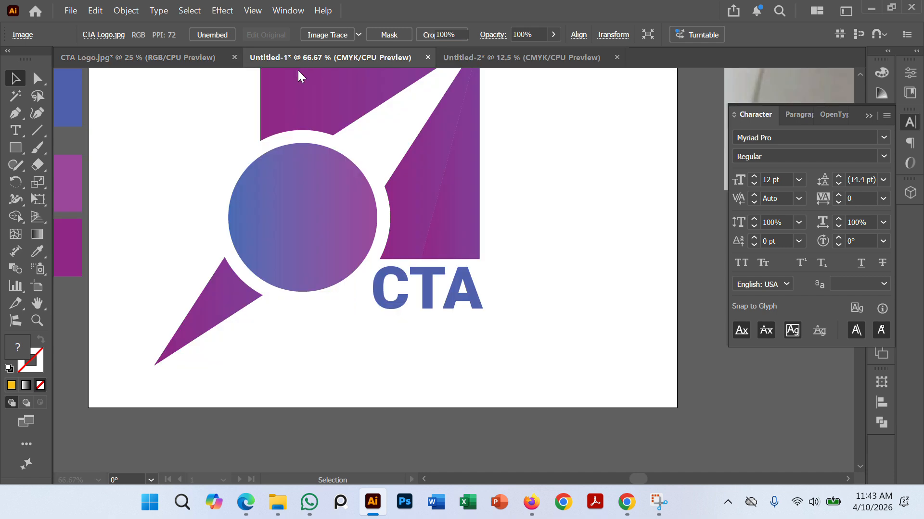
{"action": "scroll", "coordinate": [441, 237], "scroll_direction": "down", "scroll_amount": 1}
{"action": "left_click_drag", "start_coordinate": [523, 241], "coordinate": [527, 283]}
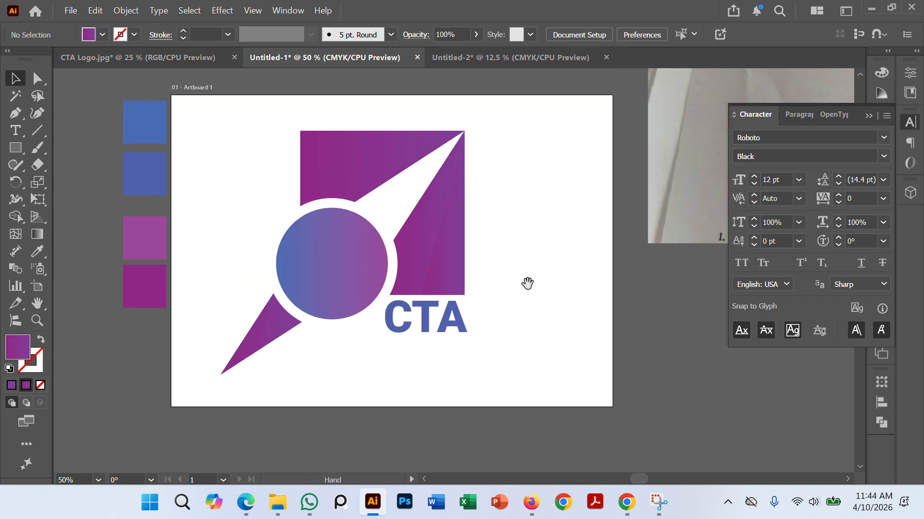
{"action": "left_click", "coordinate": [416, 236]}
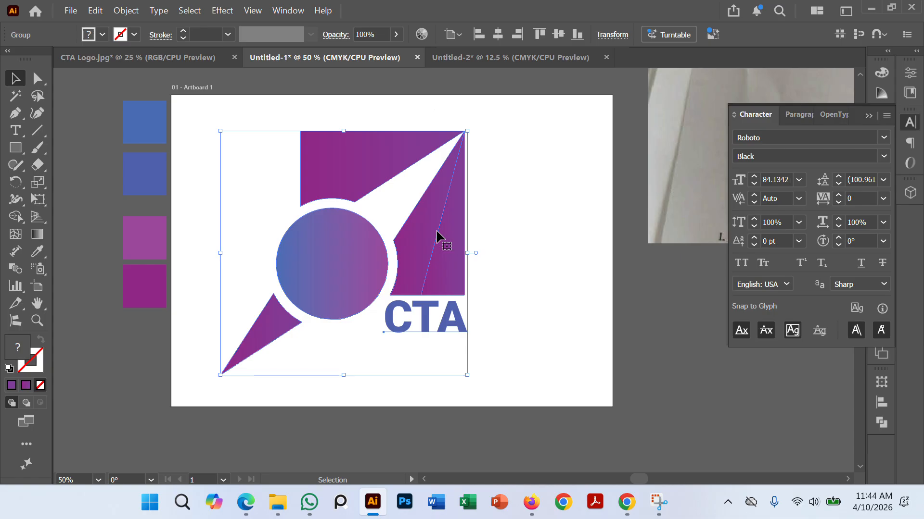
Step: Paste the CTA logo into the Untitled-2 document and move it onto the lower band between the two chevron groups
{"action": "left_click", "coordinate": [515, 57]}
{"action": "key", "text": "ctrl+v"}
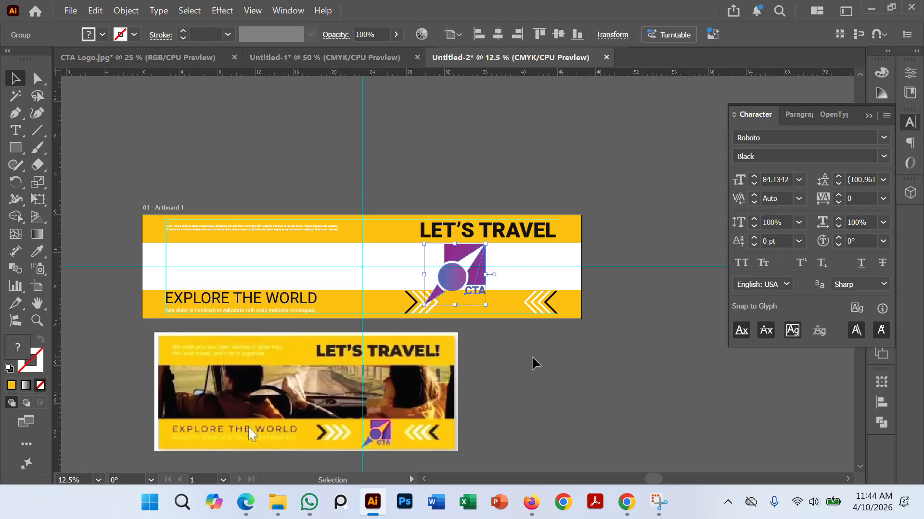
{"action": "left_click_drag", "start_coordinate": [455, 286], "coordinate": [503, 319]}
Step: Shrink the CTA logo proportionally to fit the lower band's height, position it above the lower margin guide, and deselect it
{"action": "scroll", "coordinate": [502, 320], "scroll_direction": "up", "scroll_amount": 4}
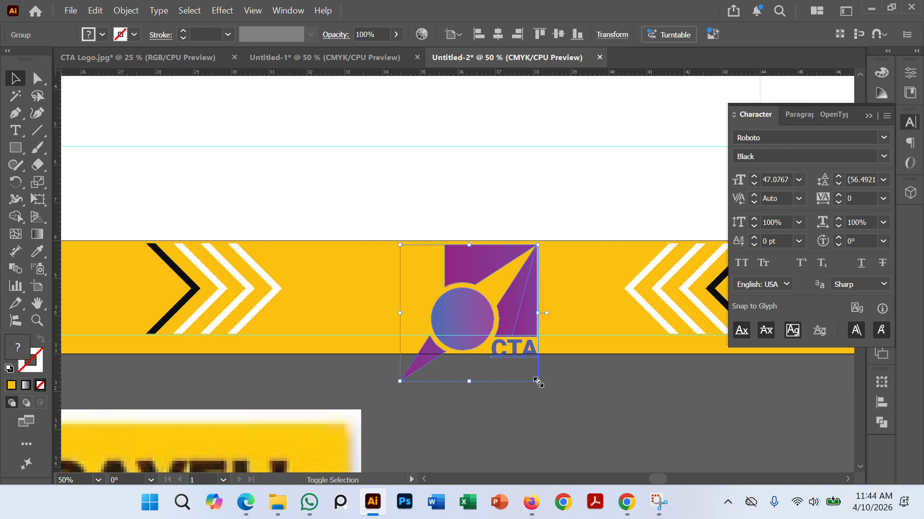
{"action": "left_click_drag", "start_coordinate": [538, 381], "coordinate": [511, 354]}
{"action": "left_click_drag", "start_coordinate": [471, 318], "coordinate": [450, 292]}
{"action": "left_click", "coordinate": [518, 397]}
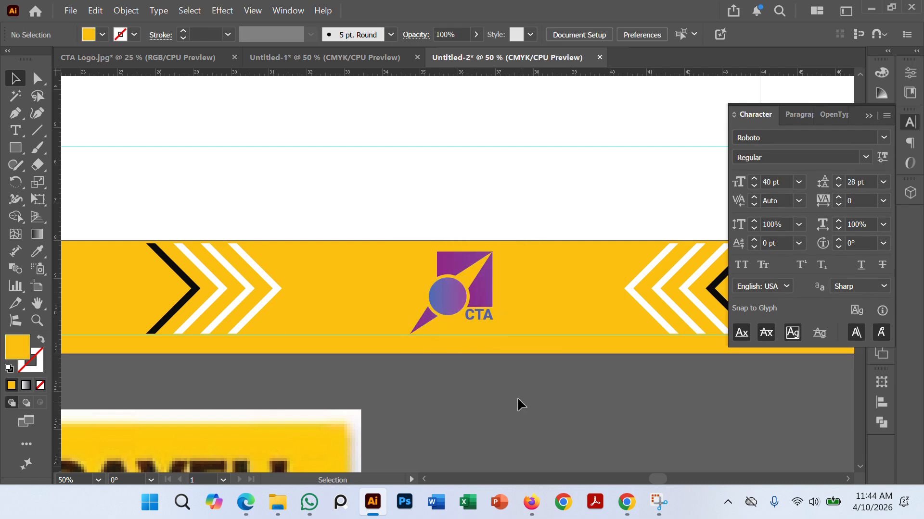
Step: Enlarge the CTA logo very slightly, shift it a little up and left on the lower band, and deselect it
{"action": "scroll", "coordinate": [482, 353], "scroll_direction": "up", "scroll_amount": 2}
{"action": "left_click", "coordinate": [433, 247]}
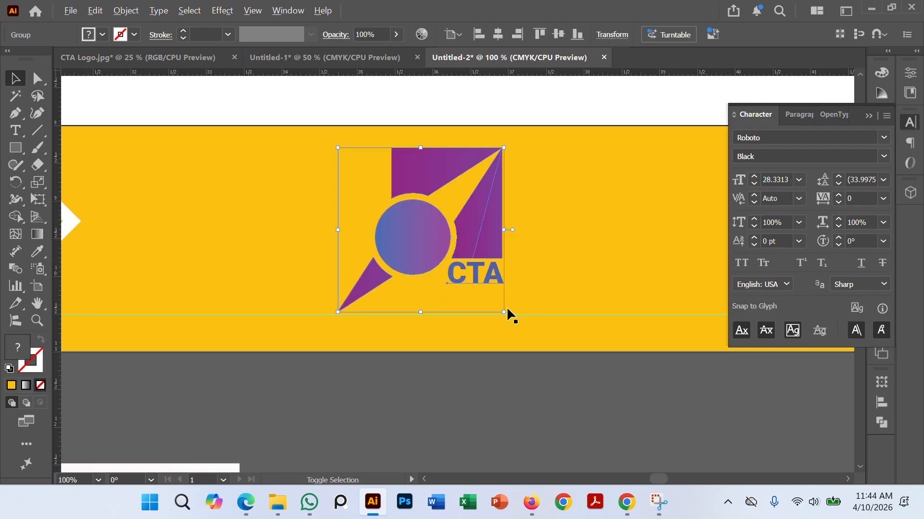
{"action": "mouse_move", "coordinate": [504, 312]}
{"action": "left_mouse_down"}
{"action": "mouse_move", "coordinate": [522, 330]}
{"action": "mouse_move", "coordinate": [504, 313]}
{"action": "left_mouse_up"}
{"action": "left_click", "coordinate": [537, 408]}
{"action": "left_click", "coordinate": [433, 244]}
{"action": "left_click_drag", "start_coordinate": [426, 241], "coordinate": [408, 236]}
{"action": "left_click", "coordinate": [540, 379]}
Step: Move the left chevron group and the CTA logo right, closer to the mirrored chevrons, with the logo between the two groups
{"action": "scroll", "coordinate": [558, 371], "scroll_direction": "down", "scroll_amount": 4}
{"action": "left_click_drag", "start_coordinate": [579, 396], "coordinate": [538, 336]}
{"action": "scroll", "coordinate": [545, 302], "scroll_direction": "down", "scroll_amount": 1}
{"action": "scroll", "coordinate": [530, 336], "scroll_direction": "up", "scroll_amount": 2}
{"action": "scroll", "coordinate": [523, 323], "scroll_direction": "down", "scroll_amount": 3}
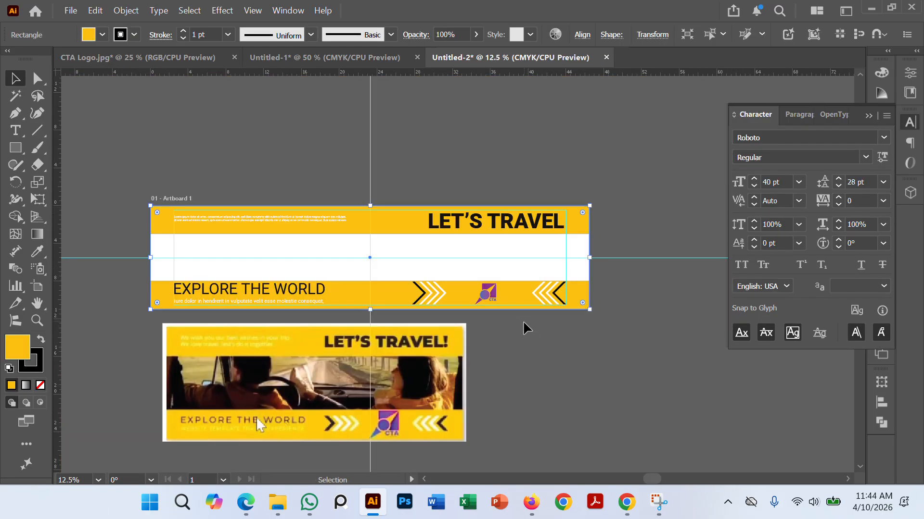
{"action": "left_click", "coordinate": [524, 320]}
{"action": "scroll", "coordinate": [527, 323], "scroll_direction": "down", "scroll_amount": 1}
{"action": "scroll", "coordinate": [530, 327], "scroll_direction": "up", "scroll_amount": 3}
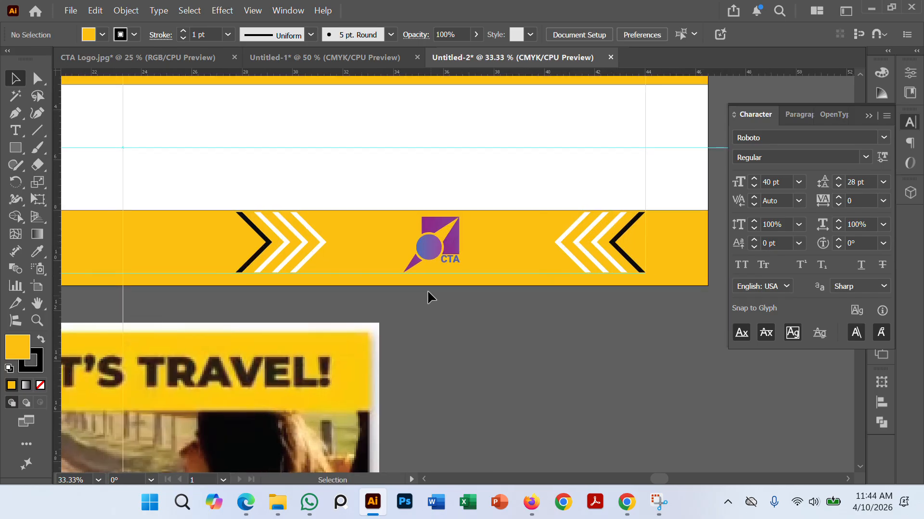
{"action": "left_click_drag", "start_coordinate": [322, 242], "coordinate": [465, 248]}
{"action": "left_click", "coordinate": [566, 336]}
Step: Scale both chevron groups down together slightly on the lower band and deselect them
{"action": "left_click", "coordinate": [599, 245]}
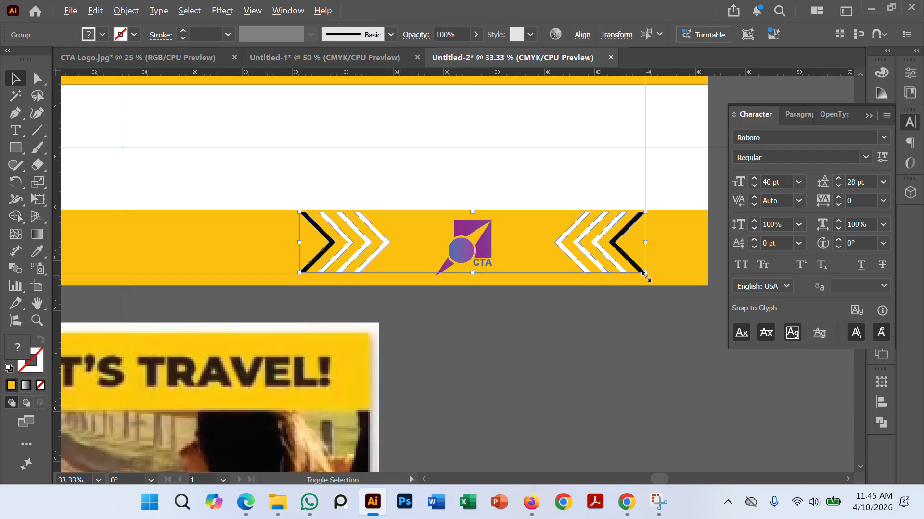
{"action": "left_click_drag", "start_coordinate": [645, 272], "coordinate": [636, 272]}
{"action": "left_click", "coordinate": [586, 351]}
Step: Compare the lower band's logo and chevron arrangement with the sample travel banner below the artboard
{"action": "scroll", "coordinate": [552, 331], "scroll_direction": "down", "scroll_amount": 2}
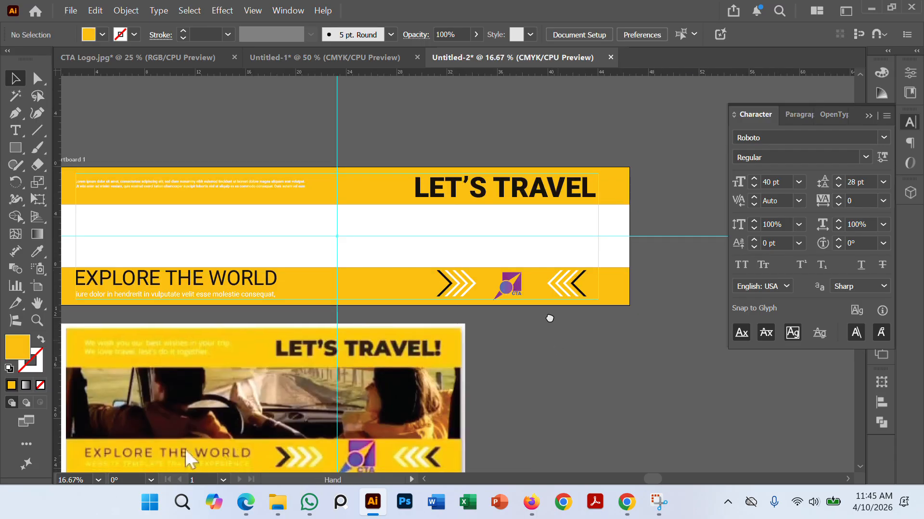
{"action": "scroll", "coordinate": [549, 284], "scroll_direction": "down", "scroll_amount": 1}
{"action": "left_click_drag", "start_coordinate": [550, 318], "coordinate": [571, 308]}
{"action": "scroll", "coordinate": [570, 297], "scroll_direction": "up", "scroll_amount": 1}
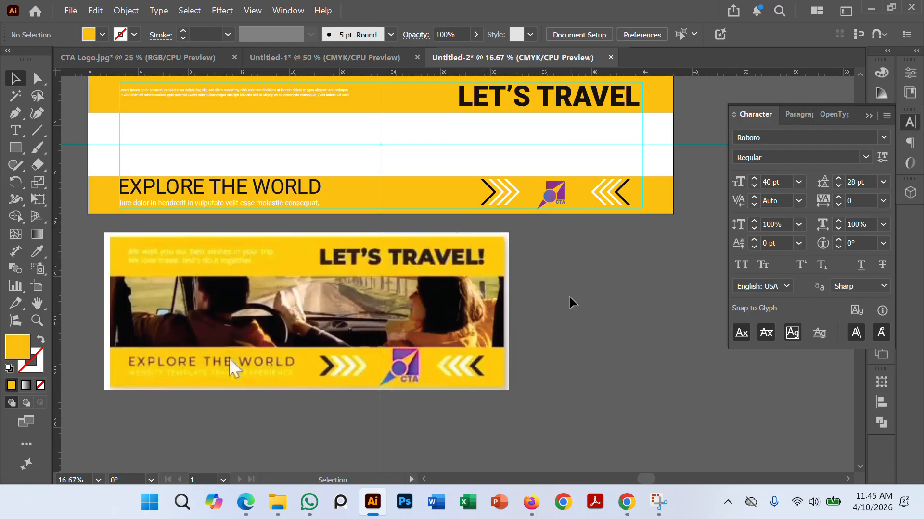
{"action": "scroll", "coordinate": [598, 289], "scroll_direction": "up", "scroll_amount": 1}
{"action": "scroll", "coordinate": [599, 289], "scroll_direction": "down", "scroll_amount": 1}
{"action": "left_click_drag", "start_coordinate": [598, 271], "coordinate": [599, 248]}
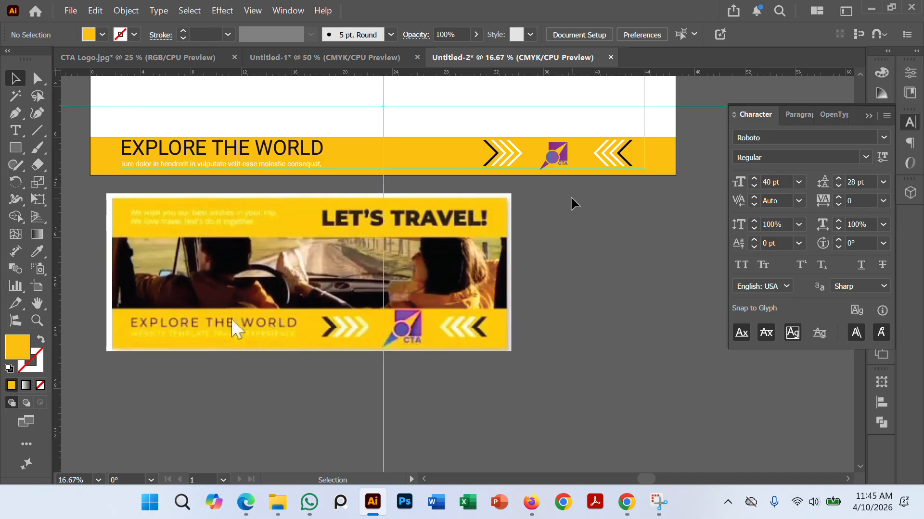
{"action": "scroll", "coordinate": [620, 190], "scroll_direction": "right", "scroll_amount": 3}
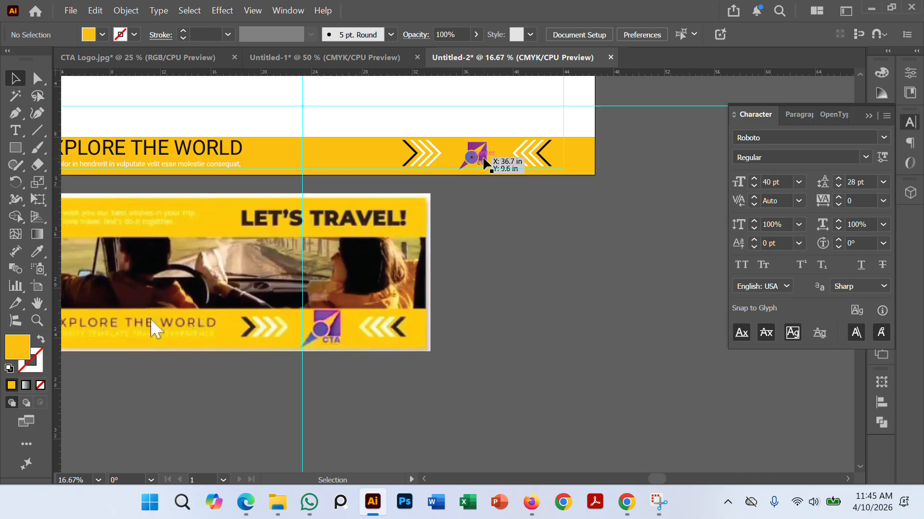
Step: Nudge the CTA logo up until its lower tip sits above the lower margin guide, and deselect it
{"action": "scroll", "coordinate": [418, 178], "scroll_direction": "up", "scroll_amount": 6}
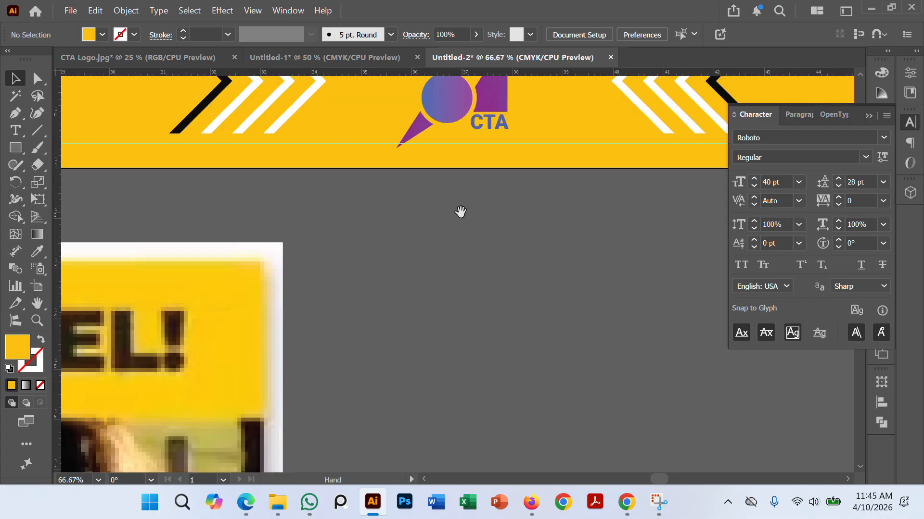
{"action": "scroll", "coordinate": [470, 320], "scroll_direction": "down", "scroll_amount": 2}
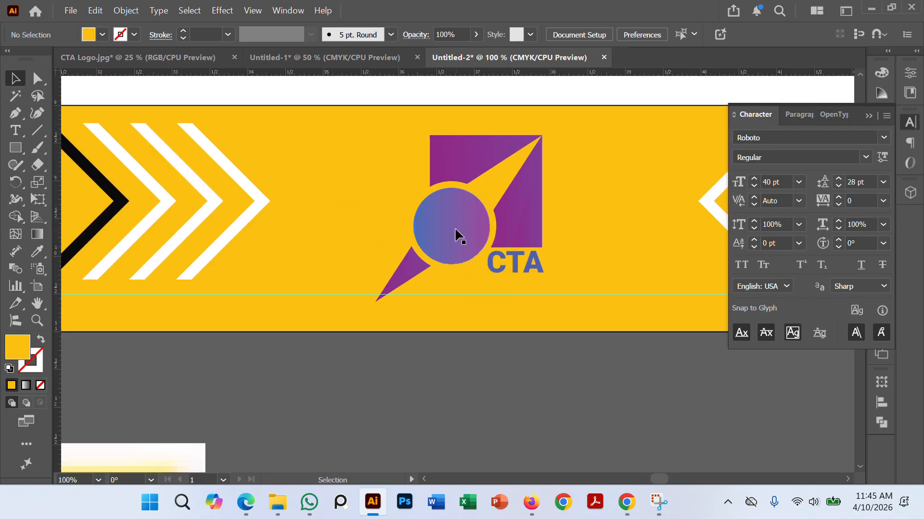
{"action": "left_click", "coordinate": [454, 226]}
{"action": "key", "text": "Up"}
{"action": "key", "text": "Up"}
{"action": "key", "text": "Up"}
{"action": "key", "text": "Up"}
{"action": "key", "text": "Up"}
{"action": "key", "text": "Up"}
{"action": "key", "text": "Up"}
{"action": "key", "text": "Up"}
{"action": "key", "text": "Up"}
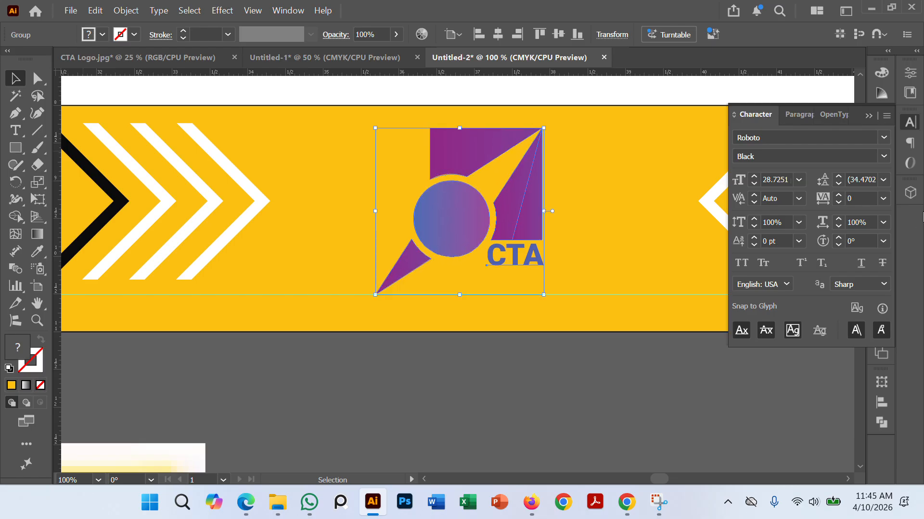
{"action": "key", "text": "Up"}
{"action": "key", "text": "Up"}
{"action": "key", "text": "Up"}
{"action": "key", "text": "Up"}
{"action": "key", "text": "Up"}
{"action": "key", "text": "Up"}
{"action": "key", "text": "Up"}
{"action": "key", "text": "Up"}
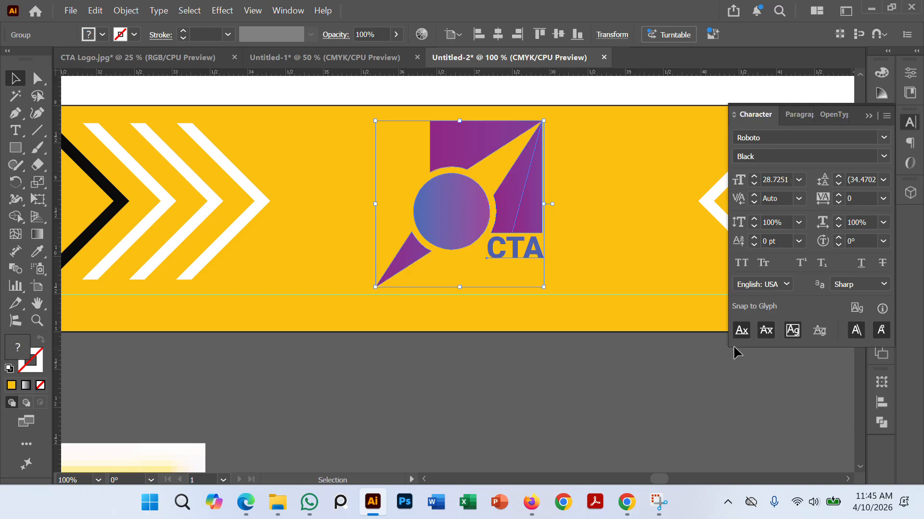
{"action": "key", "text": "Down"}
{"action": "key", "text": "Down"}
{"action": "left_click", "coordinate": [535, 335]}
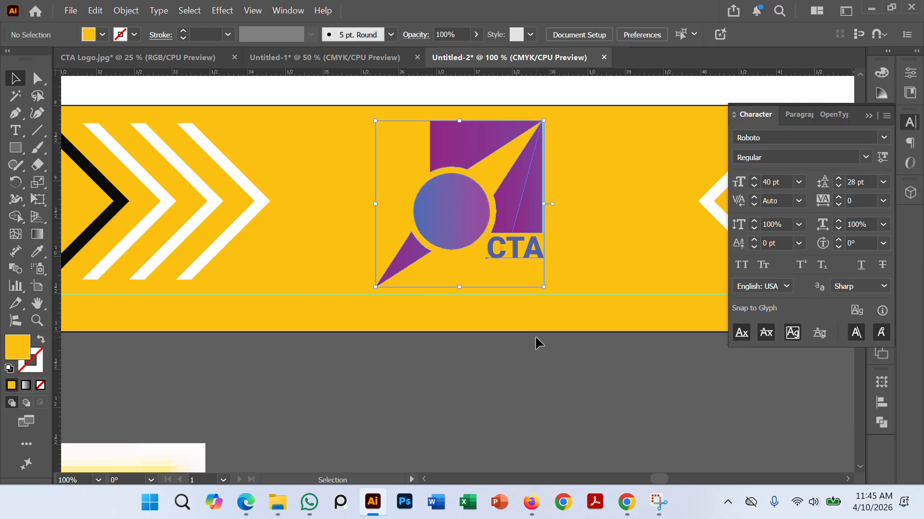
Step: Enlarge the CTA logo proportionally about its center to nearly fill the space between the band's top edge and the lower margin guide
{"action": "left_click", "coordinate": [440, 226]}
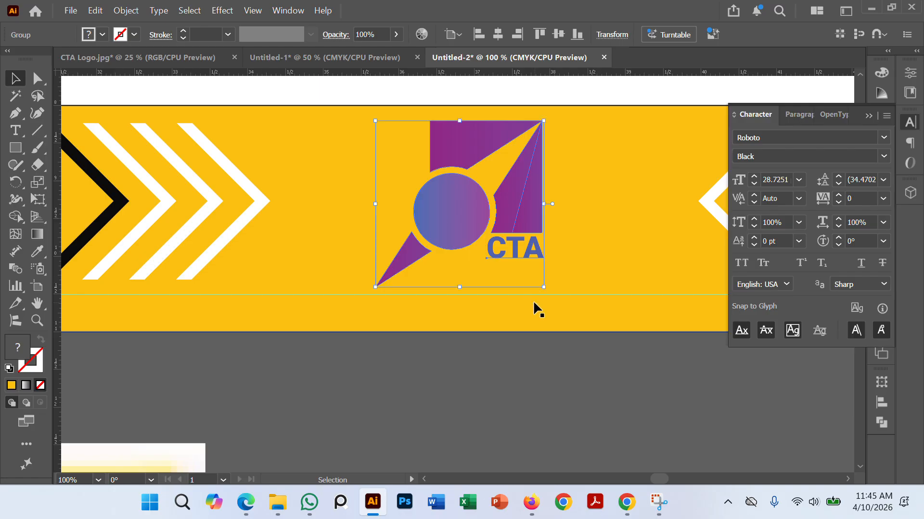
{"action": "left_click_drag", "start_coordinate": [544, 287], "coordinate": [558, 294]}
{"action": "left_click", "coordinate": [567, 385]}
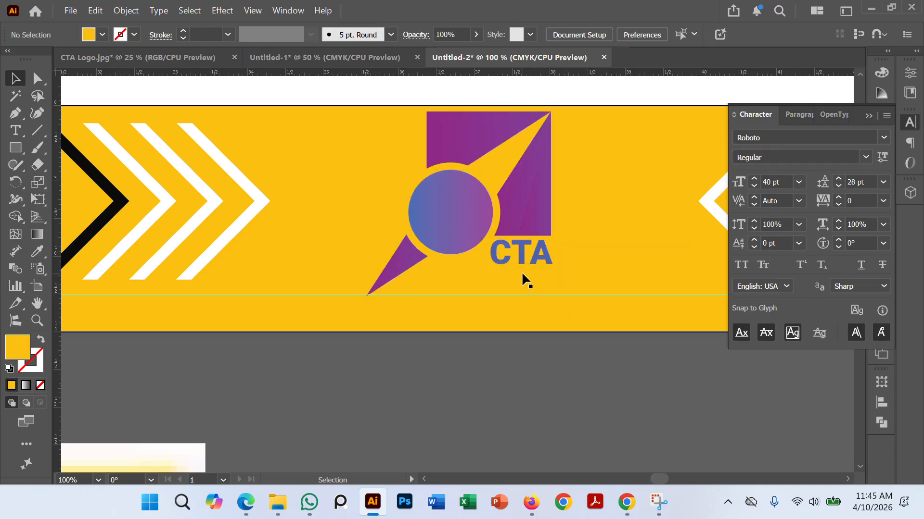
Step: Nudge the enlarged CTA logo until its bottom edge meets the lower margin guide, and deselect it
{"action": "left_click_drag", "start_coordinate": [462, 231], "coordinate": [460, 229]}
{"action": "key", "text": "Up"}
{"action": "key", "text": "Up"}
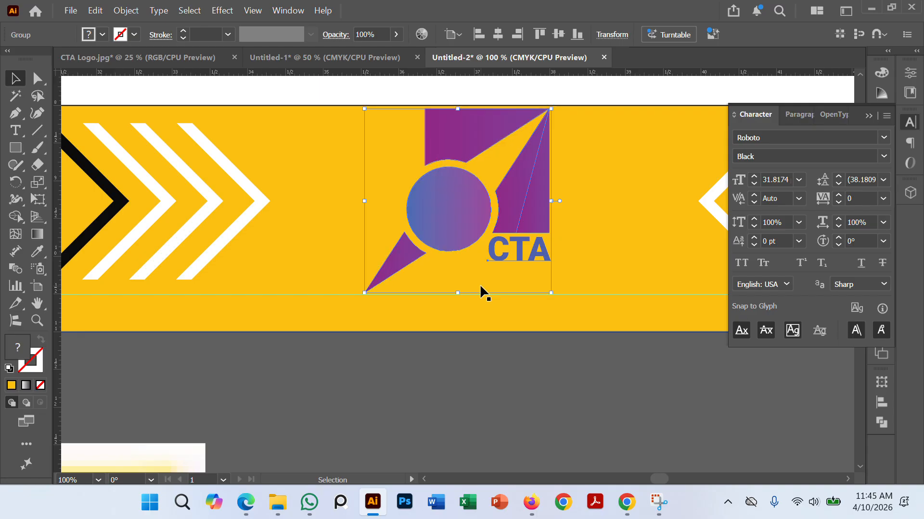
{"action": "key", "text": "Down"}
{"action": "key", "text": "Down"}
{"action": "key", "text": "Right"}
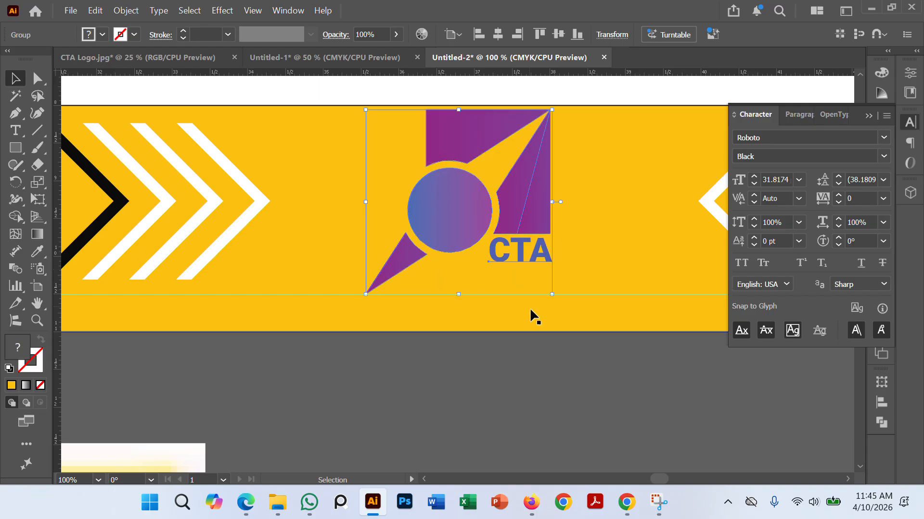
{"action": "left_click", "coordinate": [542, 366]}
Step: Examine the sample banner's photo strip and the banner's empty white middle band where the photo belongs
{"action": "scroll", "coordinate": [559, 319], "scroll_direction": "down", "scroll_amount": 4}
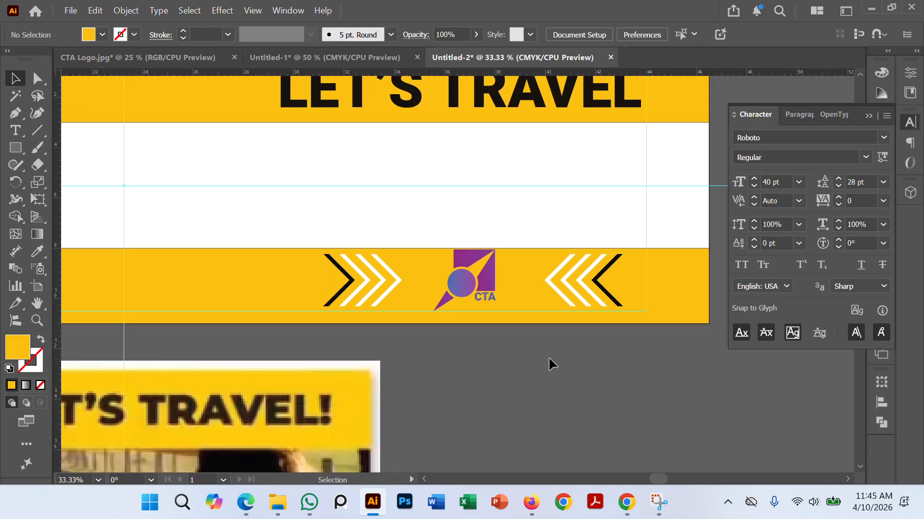
{"action": "scroll", "coordinate": [602, 308], "scroll_direction": "down", "scroll_amount": 2}
{"action": "scroll", "coordinate": [504, 322], "scroll_direction": "up", "scroll_amount": 3}
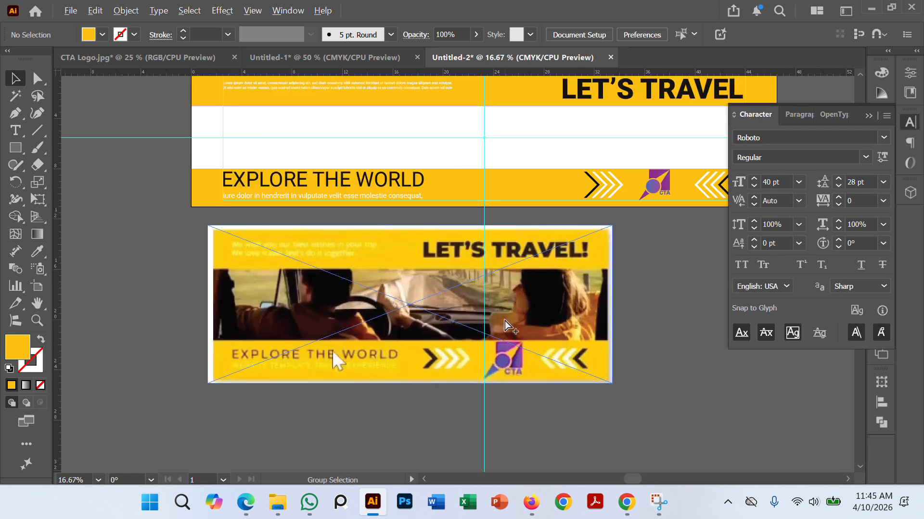
{"action": "left_click", "coordinate": [445, 270]}
{"action": "left_click", "coordinate": [387, 308]}
{"action": "left_click_drag", "start_coordinate": [515, 305], "coordinate": [482, 333]}
{"action": "left_click_drag", "start_coordinate": [691, 314], "coordinate": [658, 337]}
{"action": "left_click", "coordinate": [479, 199]}
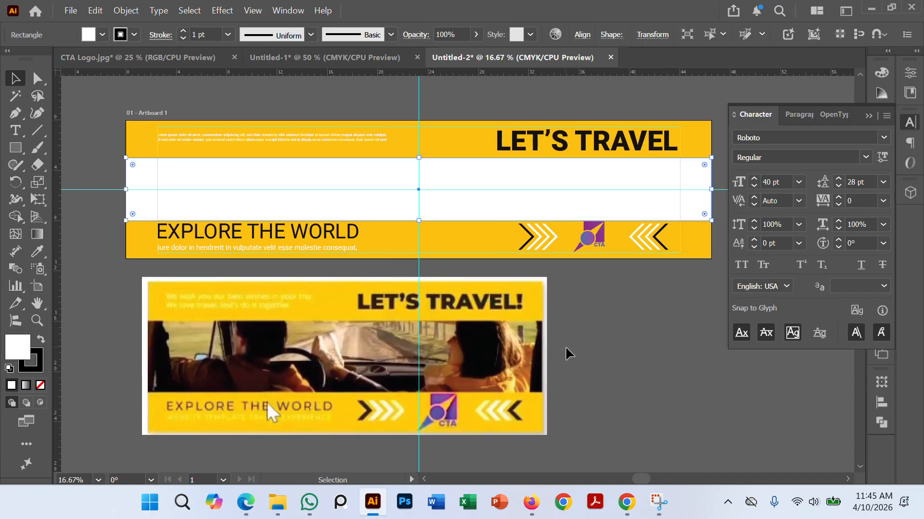
{"action": "left_click", "coordinate": [639, 344]}
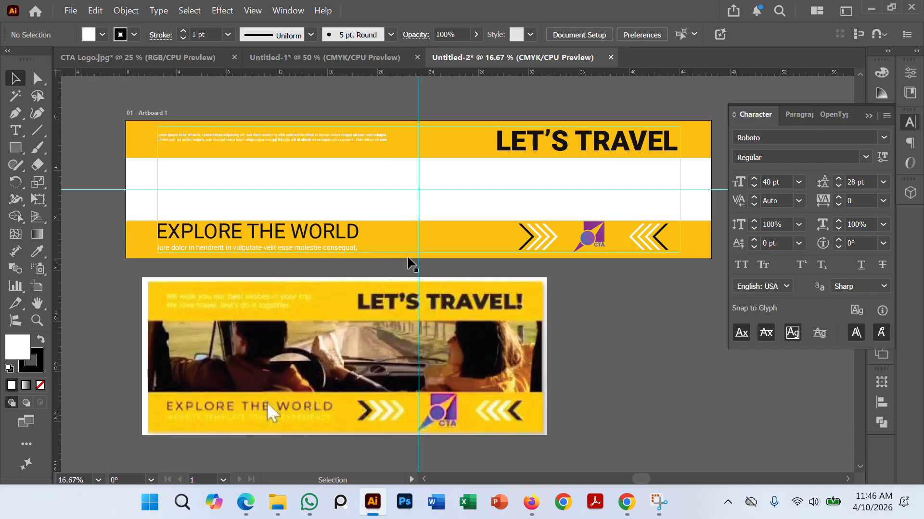
{"action": "left_click", "coordinate": [312, 201]}
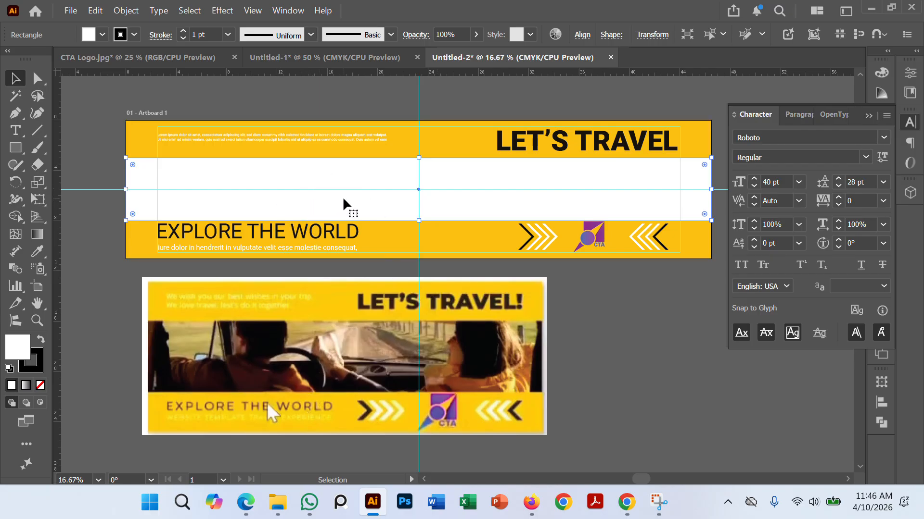
{"action": "left_click", "coordinate": [640, 318]}
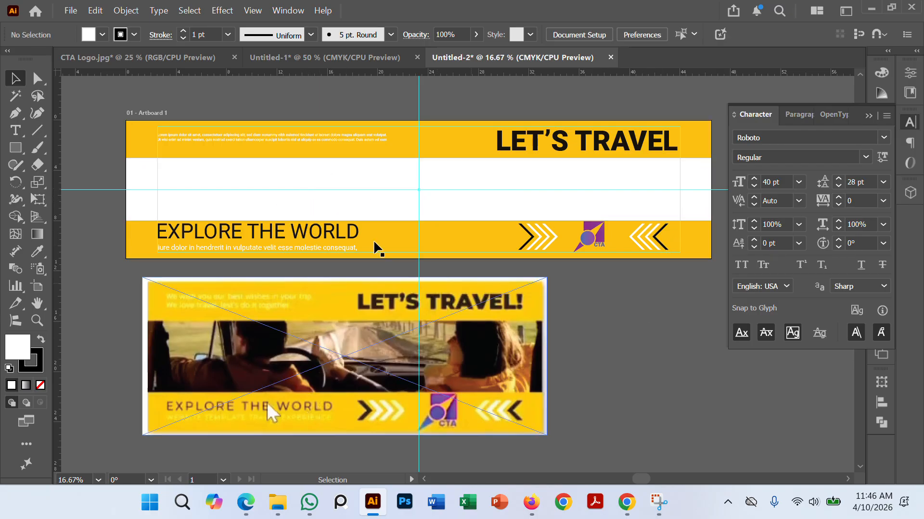
Step: Place hands-wheel-when-driving-high-speed-from-inside-car (1).jpg from Downloads onto the artboard as an embedded image without linking
{"action": "left_click", "coordinate": [323, 199]}
{"action": "left_click", "coordinate": [70, 10]}
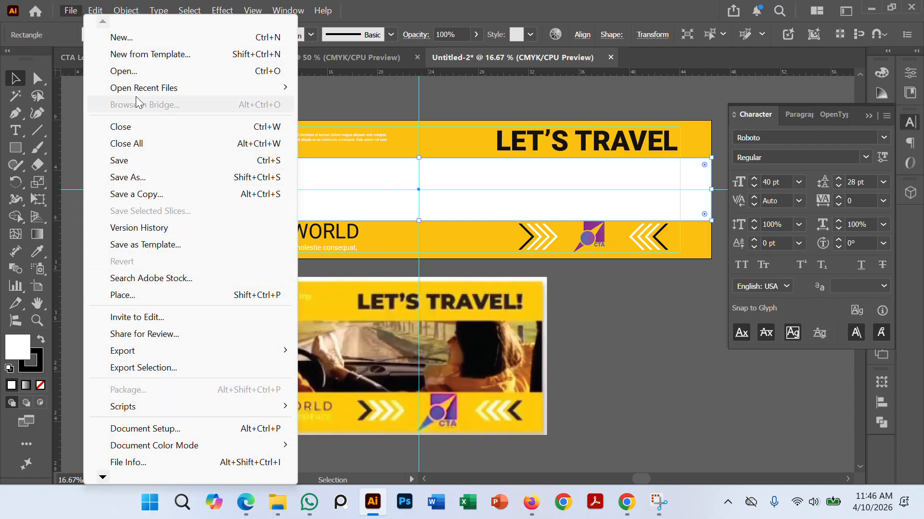
{"action": "left_click", "coordinate": [136, 296]}
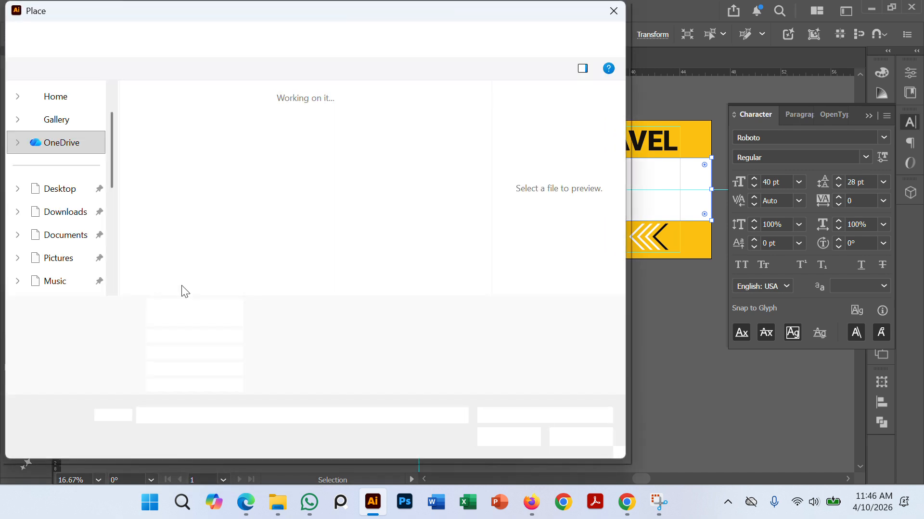
{"action": "left_click", "coordinate": [72, 161]}
{"action": "left_click", "coordinate": [350, 153]}
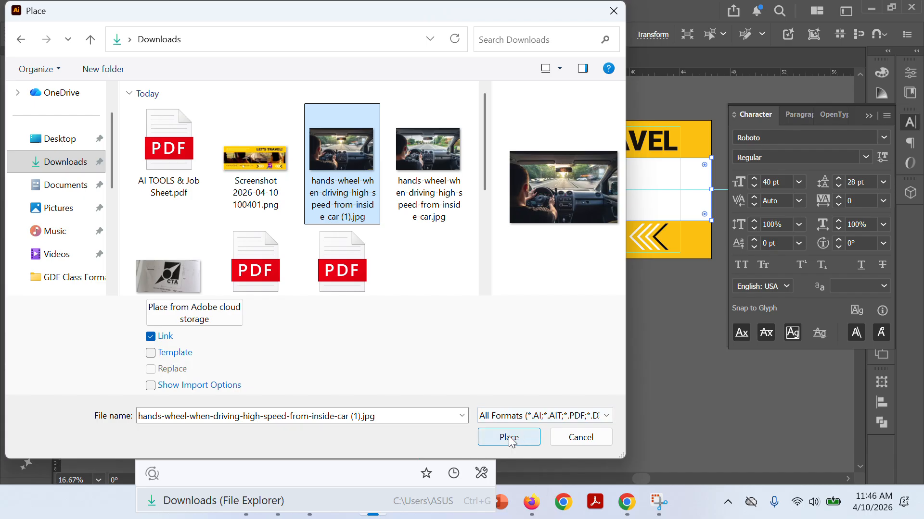
{"action": "left_click", "coordinate": [150, 337]}
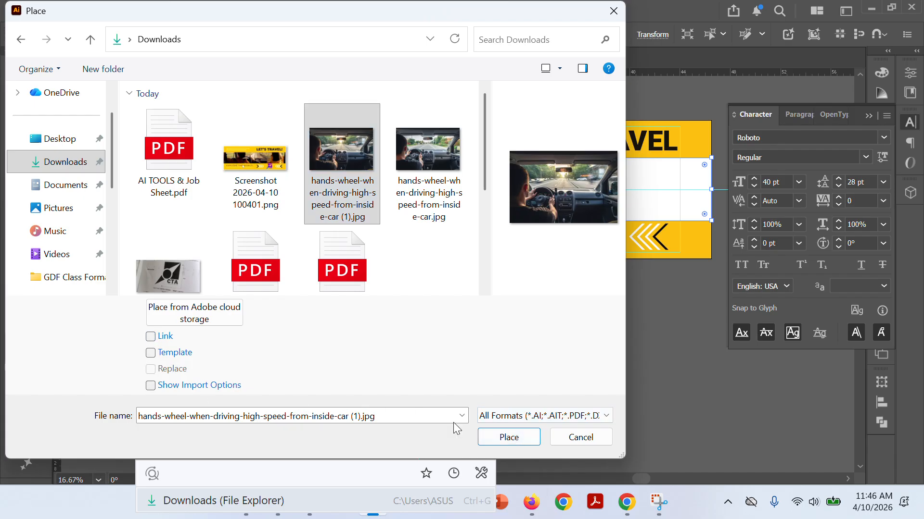
{"action": "left_click", "coordinate": [509, 439]}
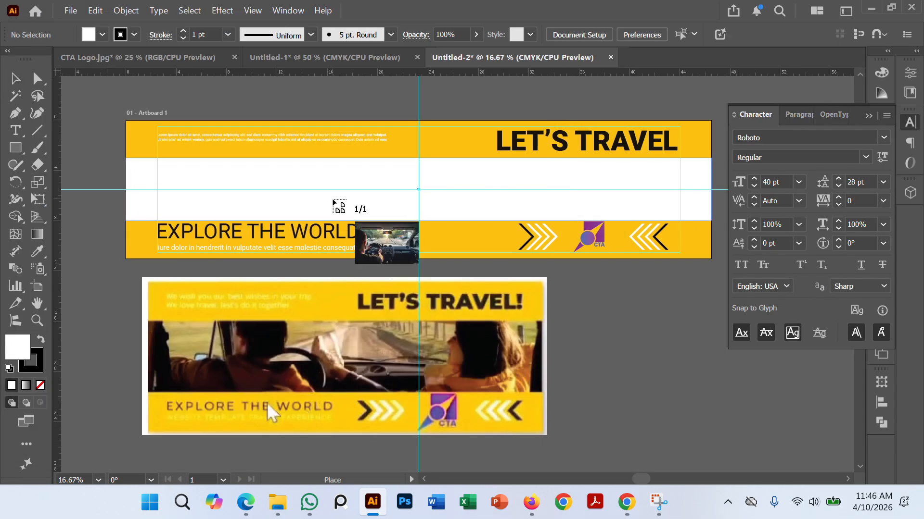
{"action": "left_click", "coordinate": [331, 187]}
Step: Enlarge the driving photo to about twice its size, move it over the banner, and deselect it
{"action": "scroll", "coordinate": [328, 186], "scroll_direction": "down", "scroll_amount": 2}
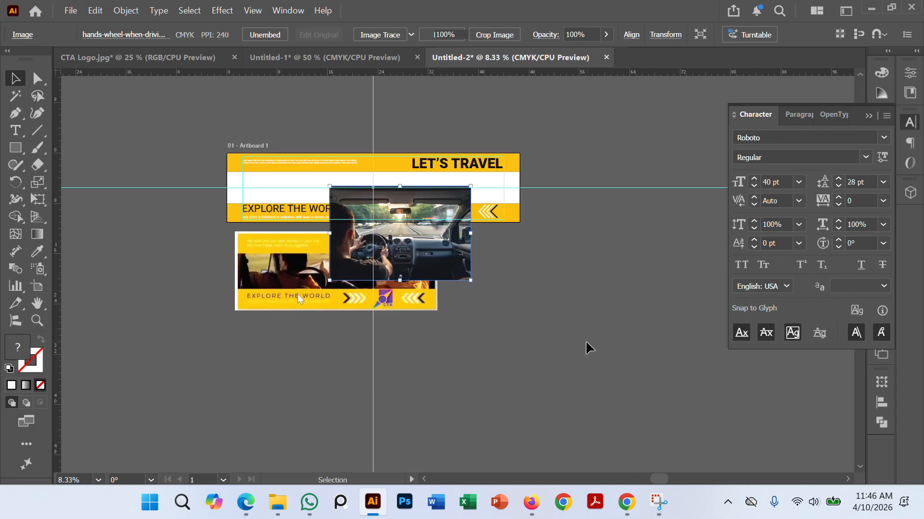
{"action": "left_click", "coordinate": [586, 345]}
{"action": "left_click_drag", "start_coordinate": [422, 233], "coordinate": [418, 216]}
{"action": "left_click_drag", "start_coordinate": [466, 262], "coordinate": [573, 313]}
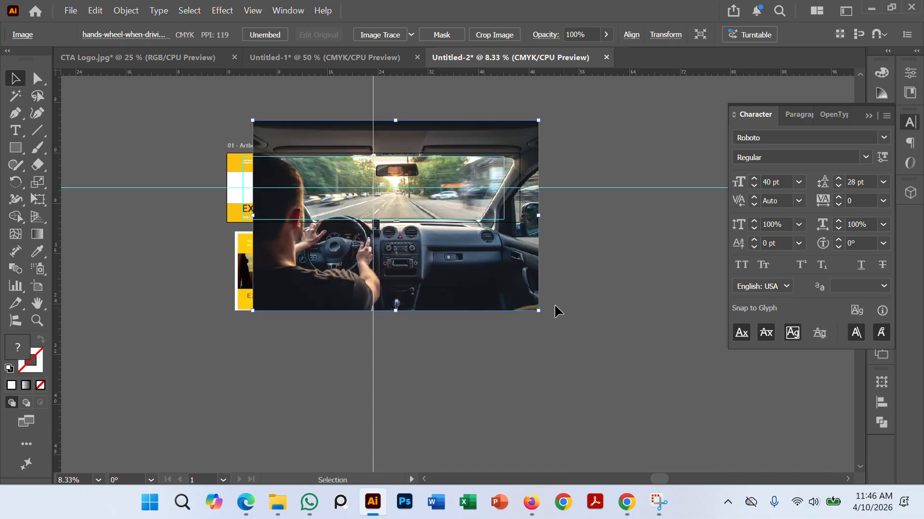
{"action": "left_click_drag", "start_coordinate": [472, 259], "coordinate": [448, 213]}
{"action": "left_click", "coordinate": [565, 327]}
Step: Enlarge the driving photo further until it is wider than the banner, and move it up over the artboard
{"action": "scroll", "coordinate": [482, 252], "scroll_direction": "up", "scroll_amount": 2}
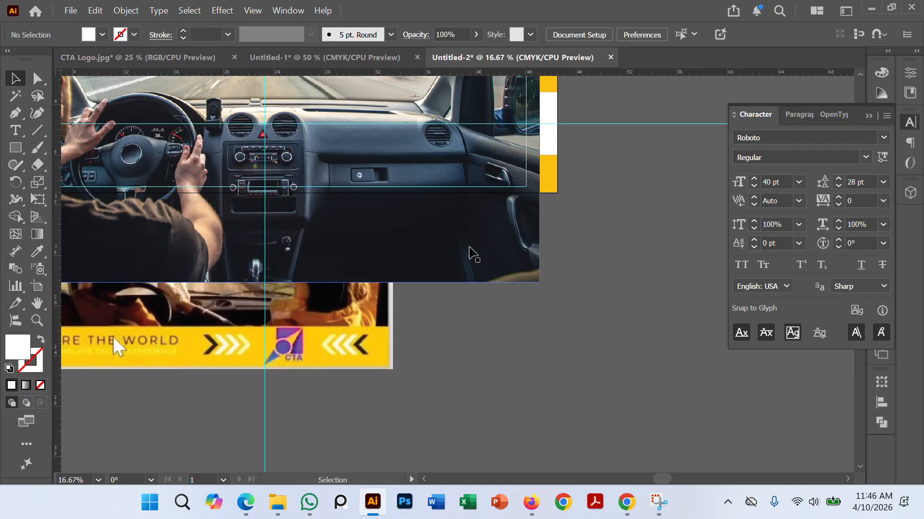
{"action": "left_click", "coordinate": [481, 254]}
{"action": "left_click_drag", "start_coordinate": [539, 284], "coordinate": [617, 328]}
{"action": "scroll", "coordinate": [569, 288], "scroll_direction": "down", "scroll_amount": 1}
{"action": "left_click_drag", "start_coordinate": [483, 298], "coordinate": [484, 201]}
{"action": "left_click", "coordinate": [628, 398]}
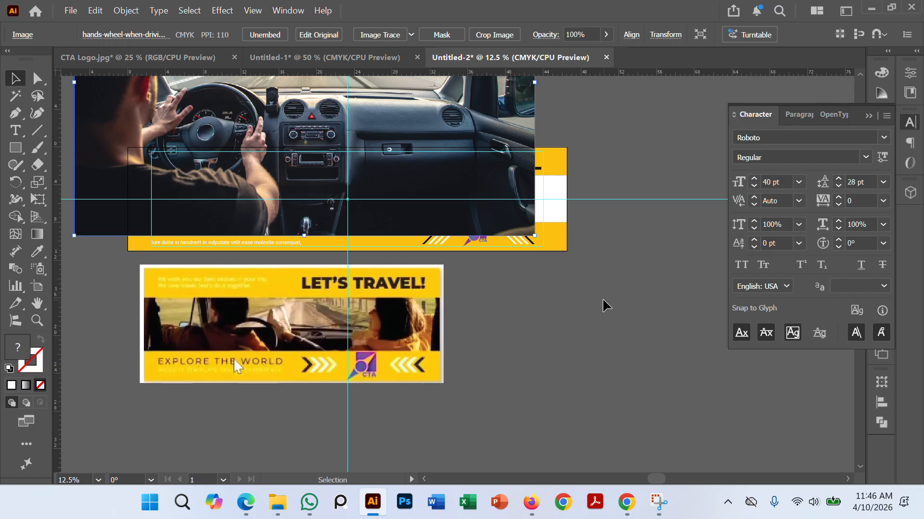
Step: Bring the white middle rectangle to the front and use it as a clipping mask for the driving photo
{"action": "left_click", "coordinate": [558, 217]}
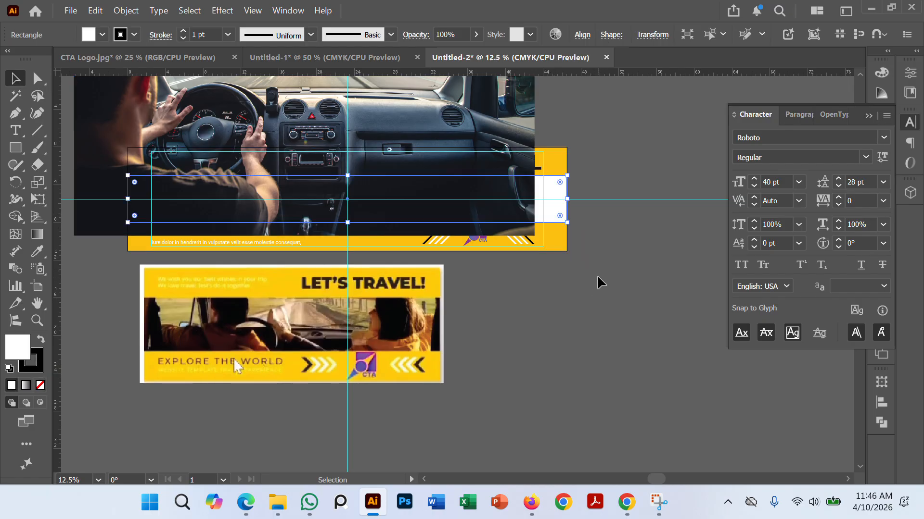
{"action": "key", "text": "ctrl+shift+bracketright"}
{"action": "left_click", "coordinate": [521, 282]}
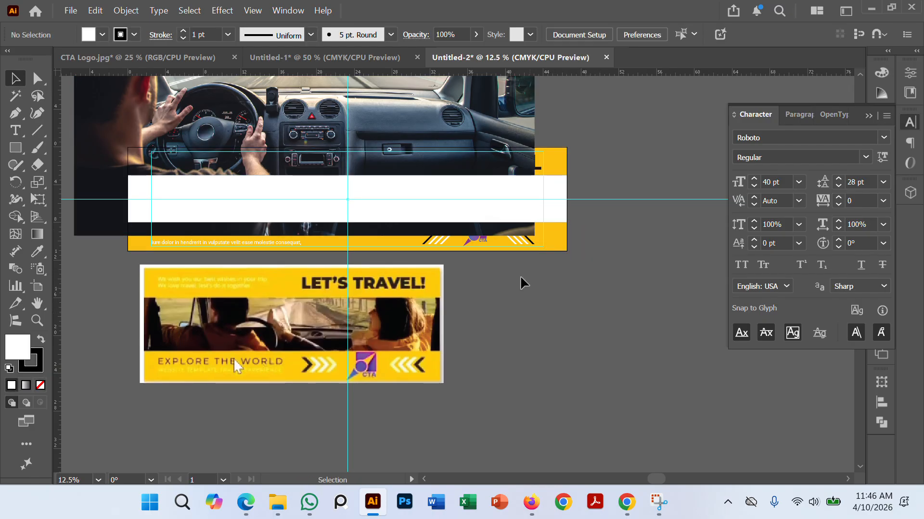
{"action": "left_click", "coordinate": [450, 213]}
{"action": "left_click", "coordinate": [439, 182], "text": "shift"}
{"action": "right_click", "coordinate": [432, 169]}
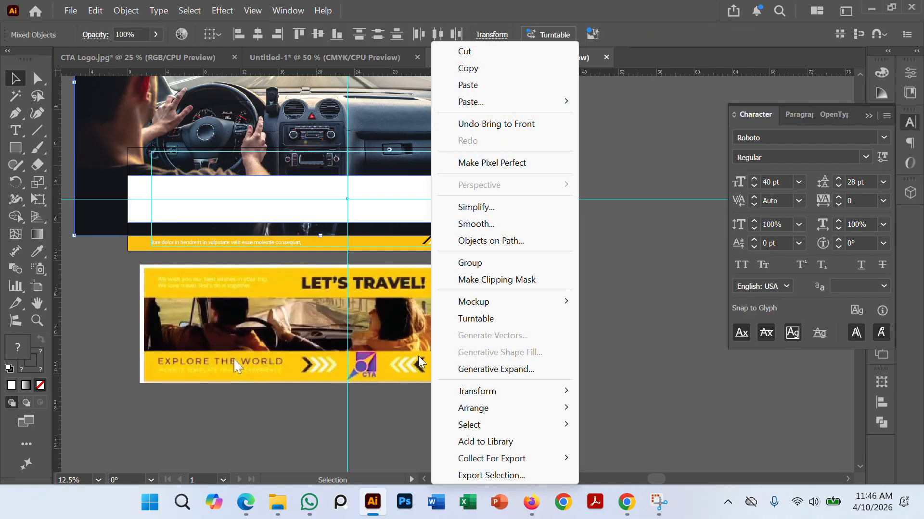
{"action": "left_click", "coordinate": [479, 280]}
{"action": "left_click", "coordinate": [579, 324]}
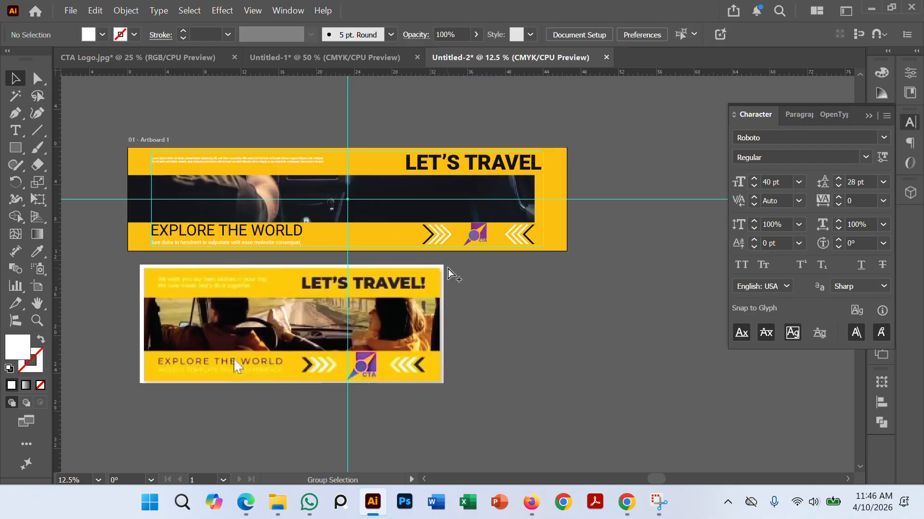
Step: Reposition the driving photo inside the clip group so the steering wheel and dashboard fill the whole middle band, and exit isolation mode
{"action": "scroll", "coordinate": [451, 269], "scroll_direction": "up", "scroll_amount": 1}
{"action": "left_click", "coordinate": [510, 202]}
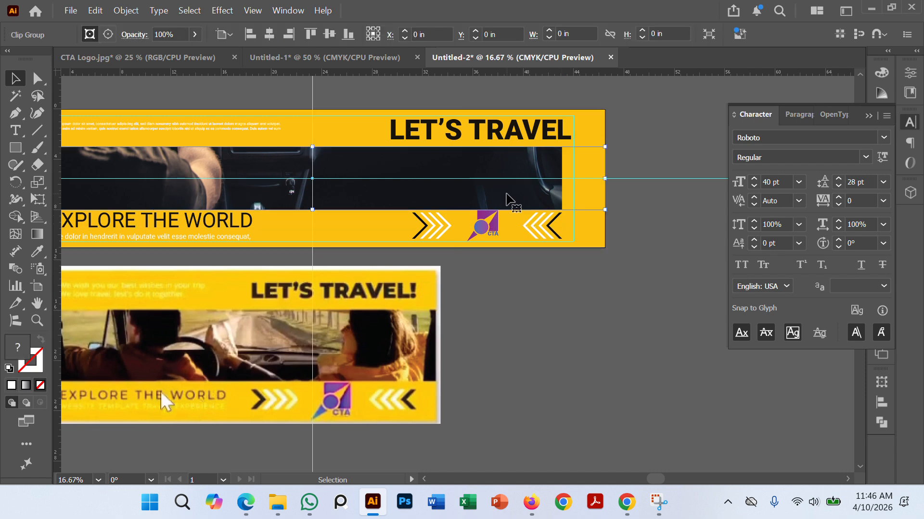
{"action": "scroll", "coordinate": [608, 307], "scroll_direction": "down", "scroll_amount": 1}
{"action": "left_click_drag", "start_coordinate": [642, 295], "coordinate": [680, 283]}
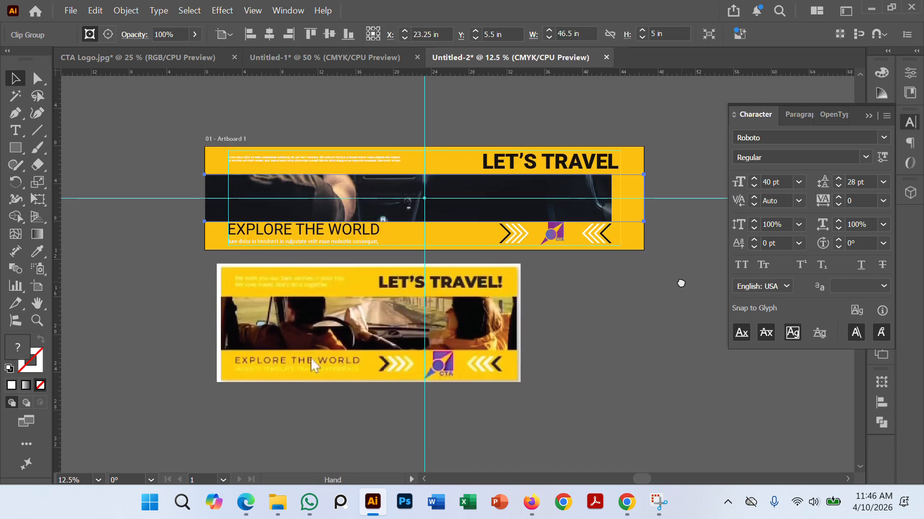
{"action": "left_click", "coordinate": [602, 299]}
{"action": "double_click", "coordinate": [548, 207]}
{"action": "double_click", "coordinate": [528, 211]}
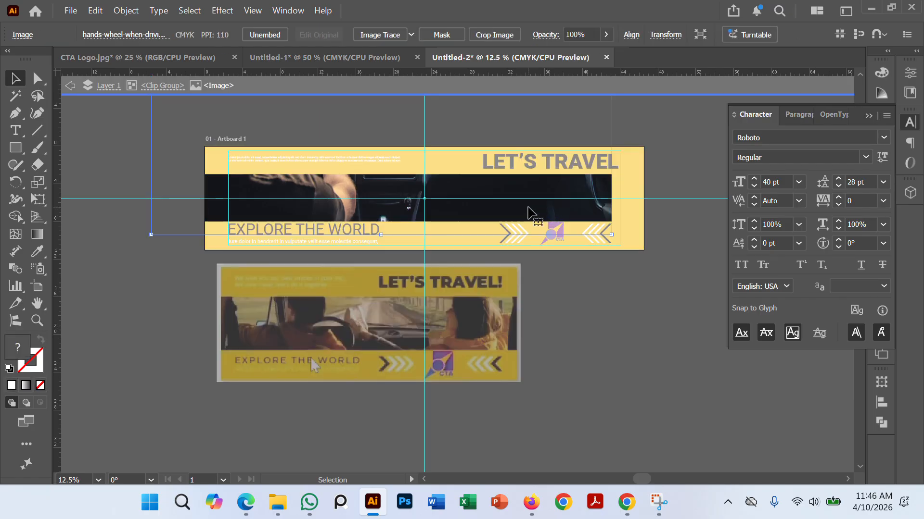
{"action": "left_click_drag", "start_coordinate": [179, 216], "coordinate": [229, 217]}
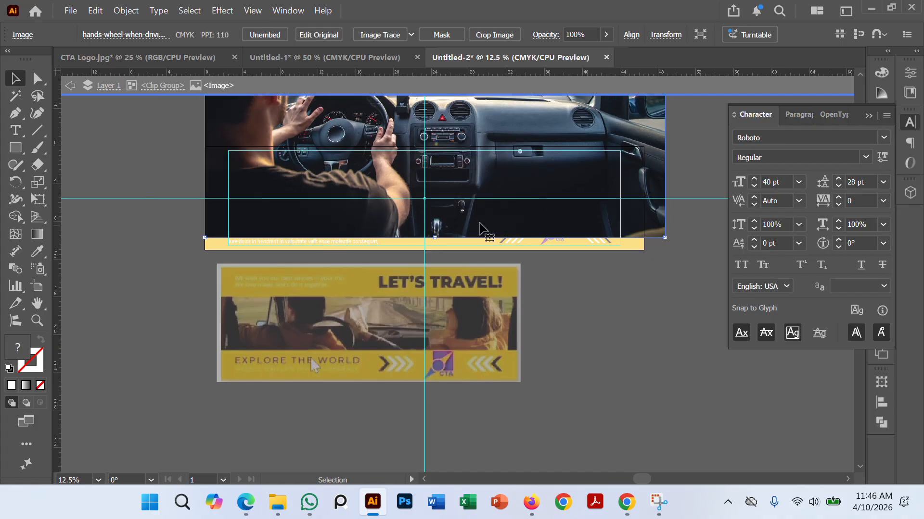
{"action": "mouse_move", "coordinate": [513, 178]}
{"action": "left_mouse_down"}
{"action": "mouse_move", "coordinate": [515, 202]}
{"action": "mouse_move", "coordinate": [521, 181]}
{"action": "left_mouse_up"}
{"action": "double_click", "coordinate": [576, 359]}
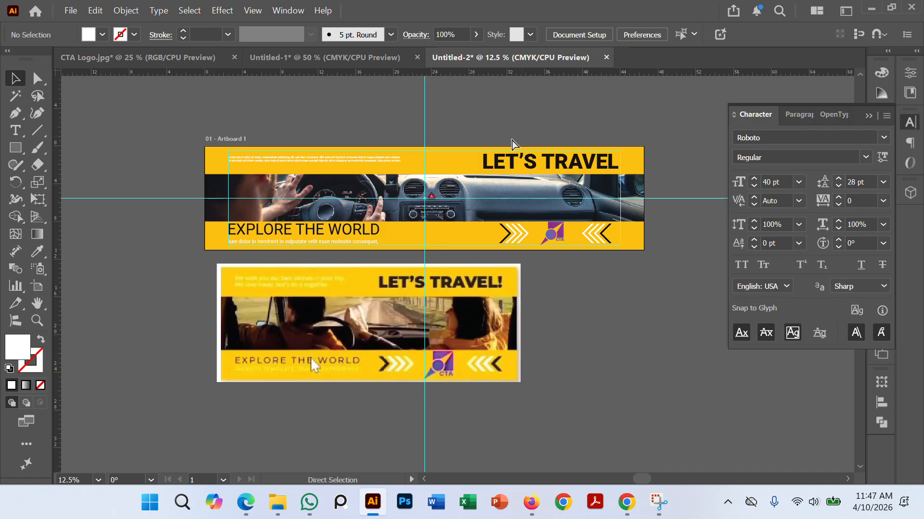
Step: Compare the banner's photo strip, text, chevrons and logo with the sample travel banner below it
{"action": "scroll", "coordinate": [376, 224], "scroll_direction": "up", "scroll_amount": 1}
{"action": "scroll", "coordinate": [375, 224], "scroll_direction": "up", "scroll_amount": 1}
{"action": "scroll", "coordinate": [481, 215], "scroll_direction": "down", "scroll_amount": 3}
{"action": "scroll", "coordinate": [536, 198], "scroll_direction": "up", "scroll_amount": 1}
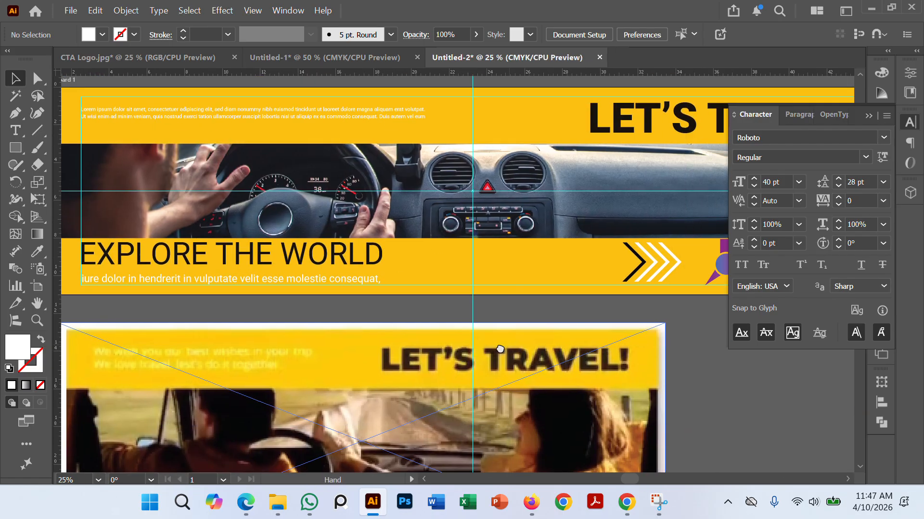
{"action": "scroll", "coordinate": [561, 313], "scroll_direction": "down", "scroll_amount": 2}
{"action": "scroll", "coordinate": [579, 284], "scroll_direction": "up", "scroll_amount": 1}
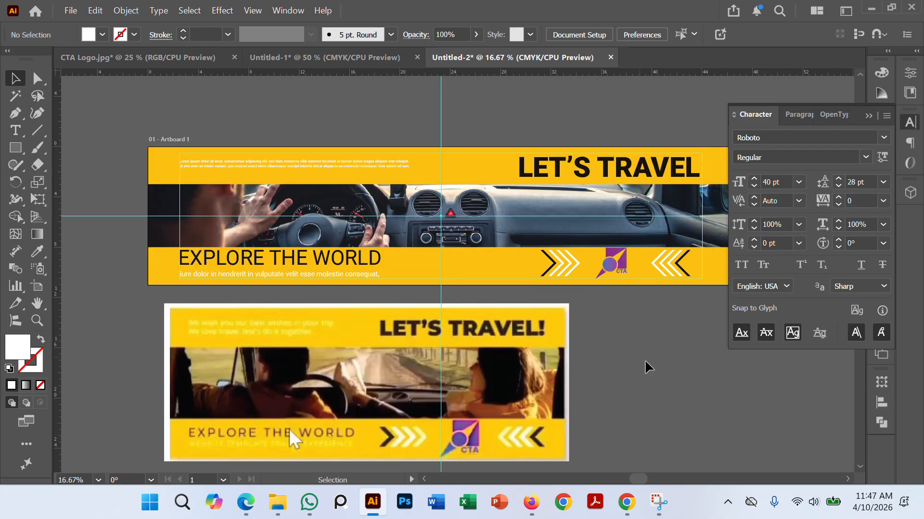
{"action": "left_click_drag", "start_coordinate": [539, 295], "coordinate": [596, 334]}
{"action": "scroll", "coordinate": [587, 317], "scroll_direction": "up", "scroll_amount": 1}
{"action": "scroll", "coordinate": [599, 327], "scroll_direction": "down", "scroll_amount": 1}
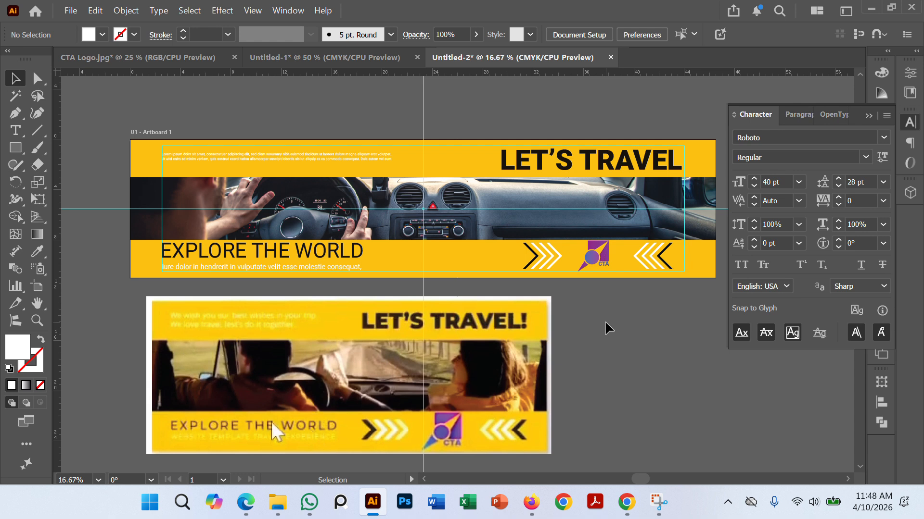
{"action": "key", "text": "ctrl+minus"}
{"action": "left_click_drag", "start_coordinate": [504, 359], "coordinate": [413, 351]}
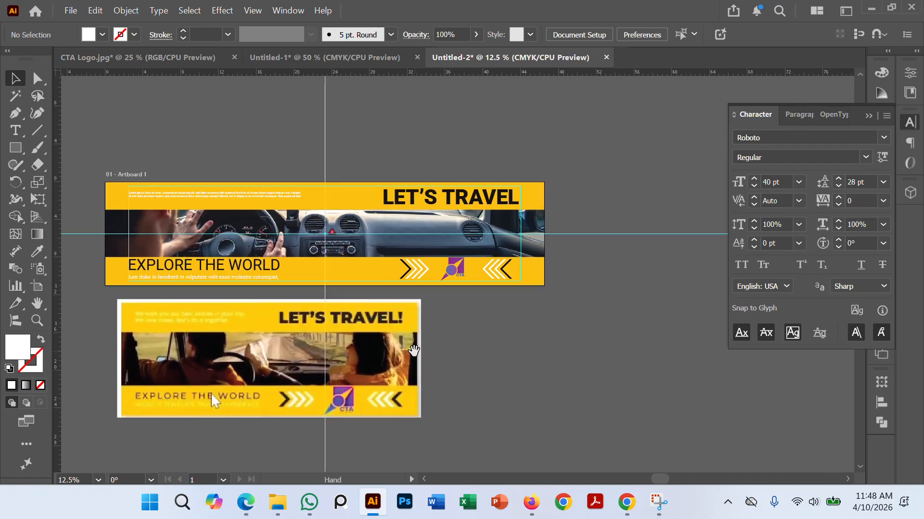
{"action": "scroll", "coordinate": [460, 345], "scroll_direction": "up", "scroll_amount": 2}
{"action": "left_click_drag", "start_coordinate": [456, 295], "coordinate": [543, 344]}
{"action": "scroll", "coordinate": [508, 337], "scroll_direction": "down", "scroll_amount": 1}
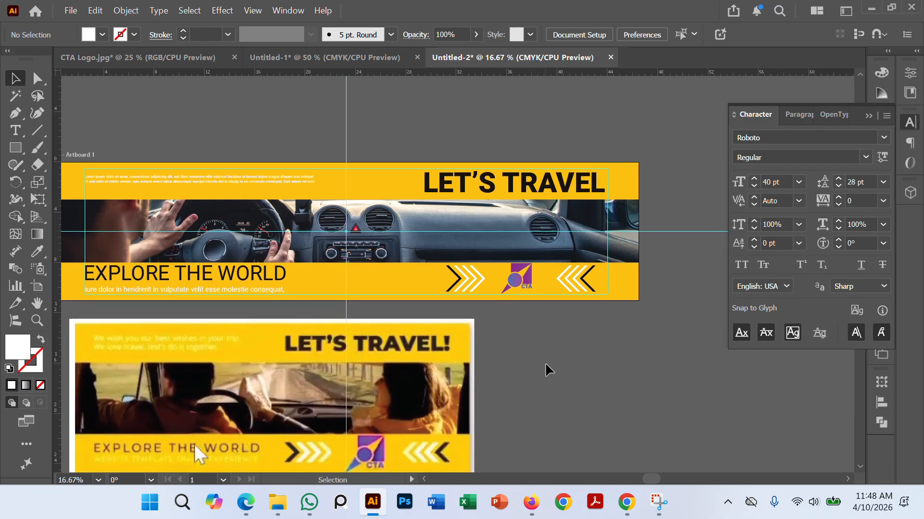
{"action": "left_click", "coordinate": [71, 11]}
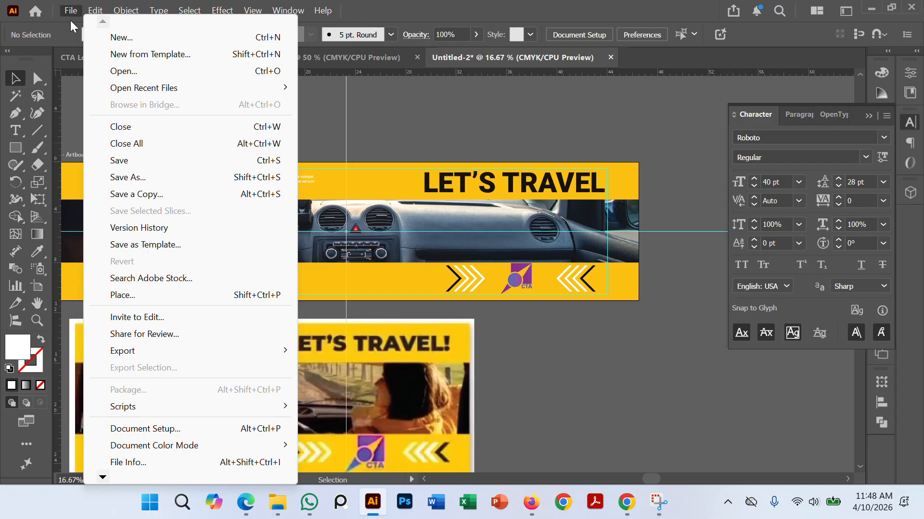
{"action": "left_click", "coordinate": [590, 317]}
{"action": "scroll", "coordinate": [560, 327], "scroll_direction": "down", "scroll_amount": 1}
{"action": "left_click_drag", "start_coordinate": [550, 336], "coordinate": [574, 298]}
{"action": "scroll", "coordinate": [498, 263], "scroll_direction": "up", "scroll_amount": 2}
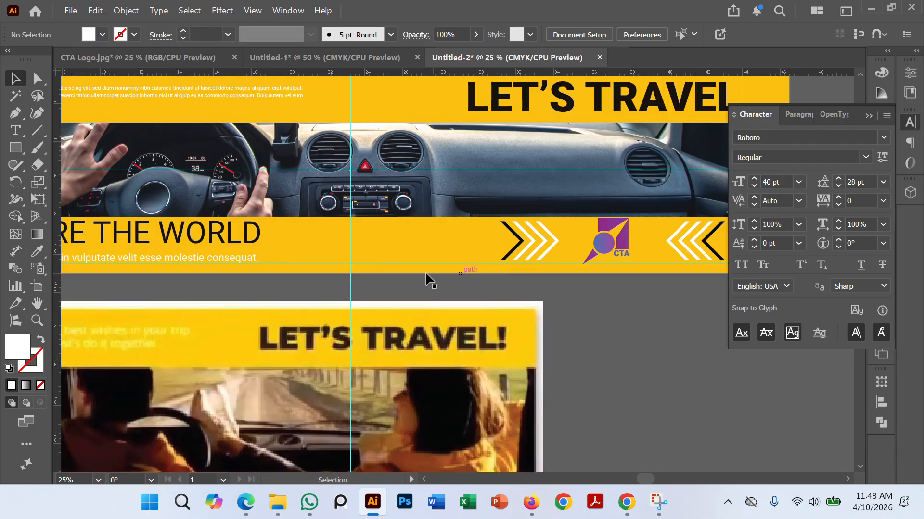
{"action": "left_click_drag", "start_coordinate": [427, 276], "coordinate": [511, 244]}
{"action": "scroll", "coordinate": [303, 216], "scroll_direction": "down", "scroll_amount": 1}
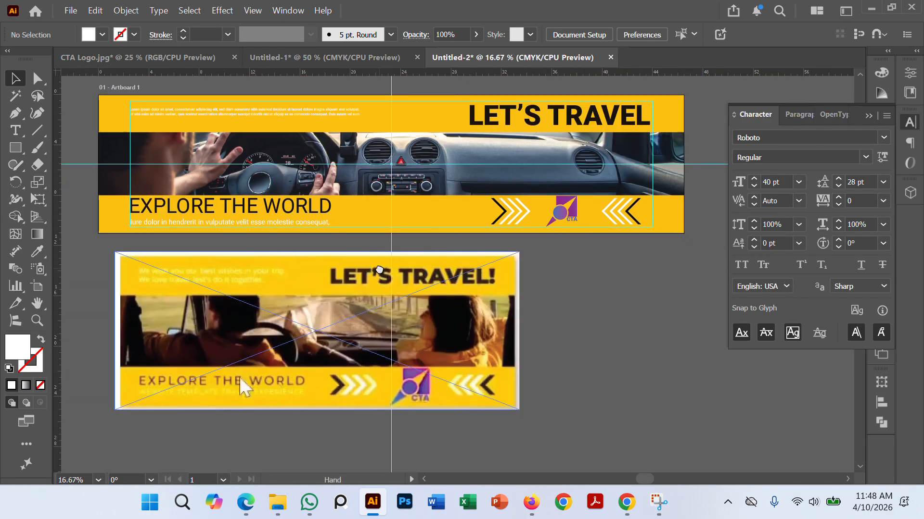